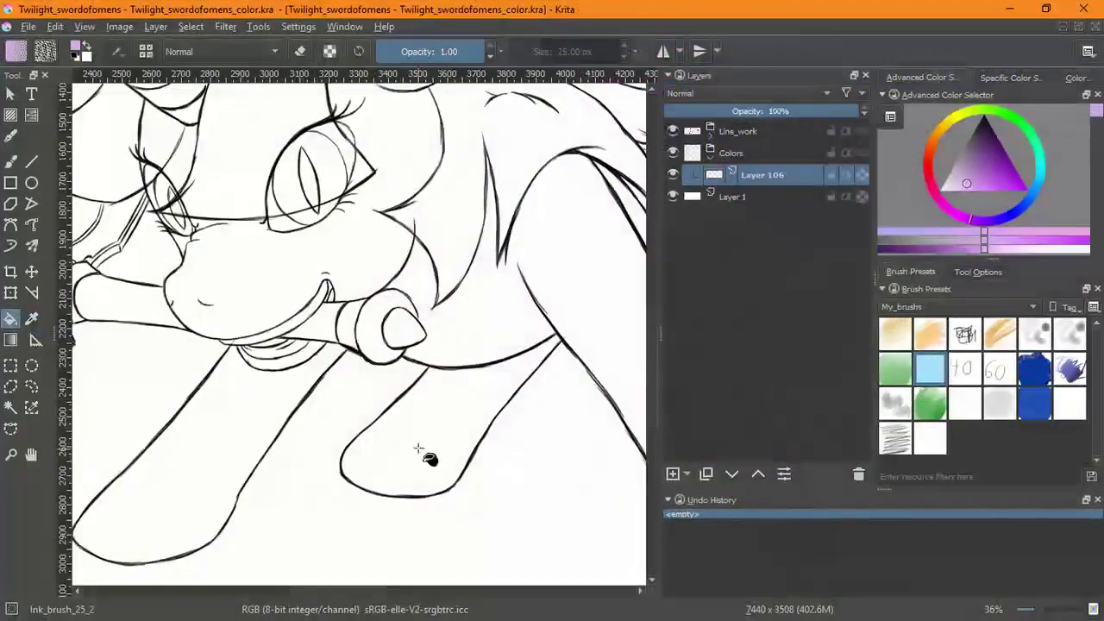
Flood-fill the pony's forelegs, face and near ear with light purple on Layer 106.
click(419, 451)
click(172, 500)
click(978, 271)
click(298, 274)
click(320, 362)
Flood-fill the horn segments and the narrow strip of face beneath the horn with light purple.
scroll(302, 379, up, 6)
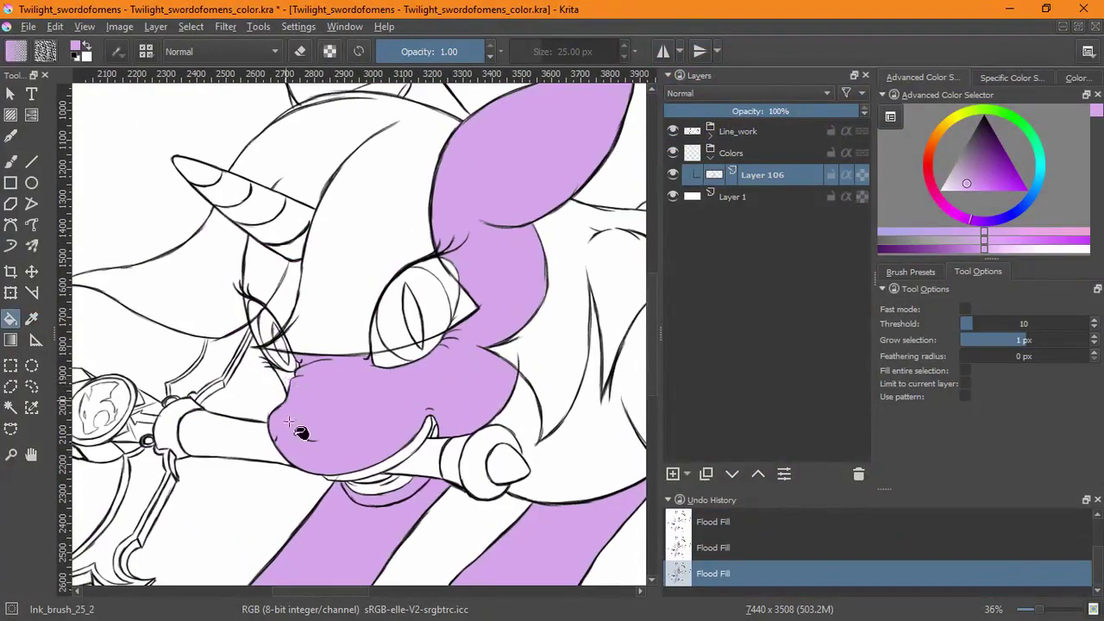
scroll(328, 345, down, 4)
scroll(362, 341, up, 3)
click(389, 345)
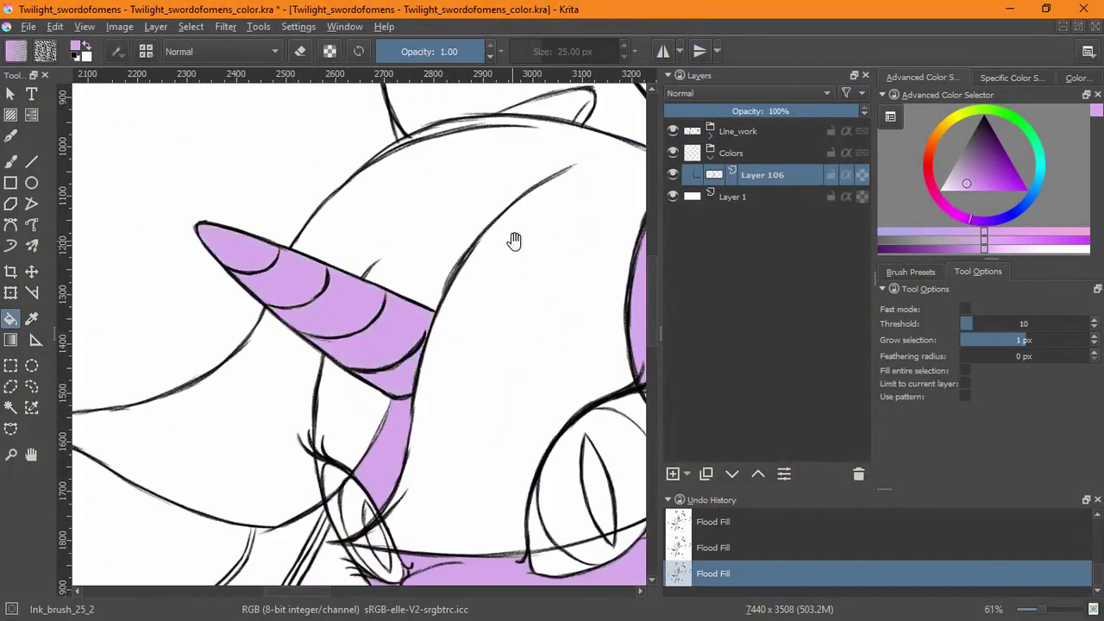
scroll(461, 427, down, 5)
click(381, 331)
key(ctrl+z)
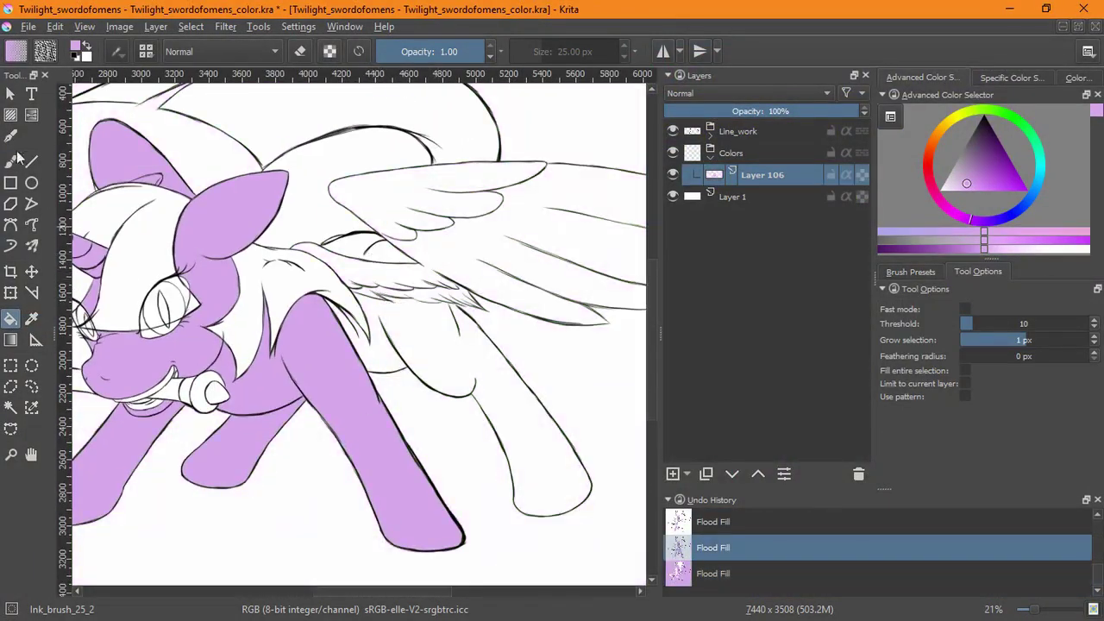
Brush a light purple patch closing the open outline beneath the wing feathers, and flood-fill the hind leg and body.
key(b)
scroll(389, 363, up, 6)
mouse_move(408, 347)
mouse_down()
mouse_move(448, 397)
mouse_move(454, 515)
mouse_move(453, 281)
mouse_move(355, 423)
mouse_move(345, 419)
mouse_up()
key(f)
scroll(406, 345, down, 8)
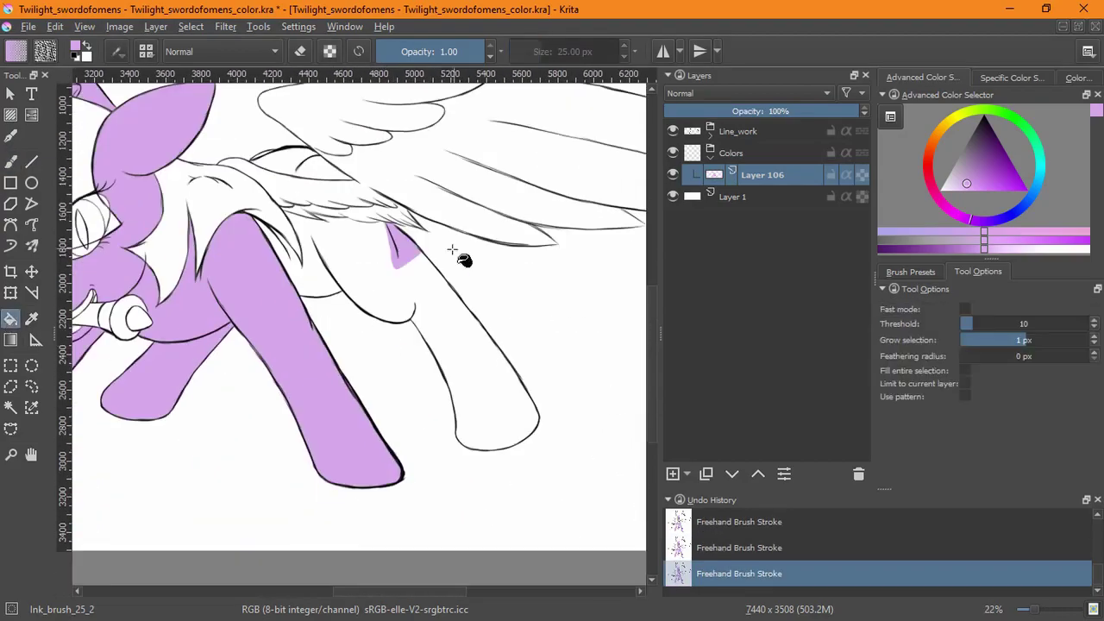
click(463, 256)
click(345, 365)
Undo the spilled fill and brush light purple into the thin gaps along the back outline beside the wing.
click(342, 376)
key(ctrl+z)
key(b)
scroll(343, 377, up, 7)
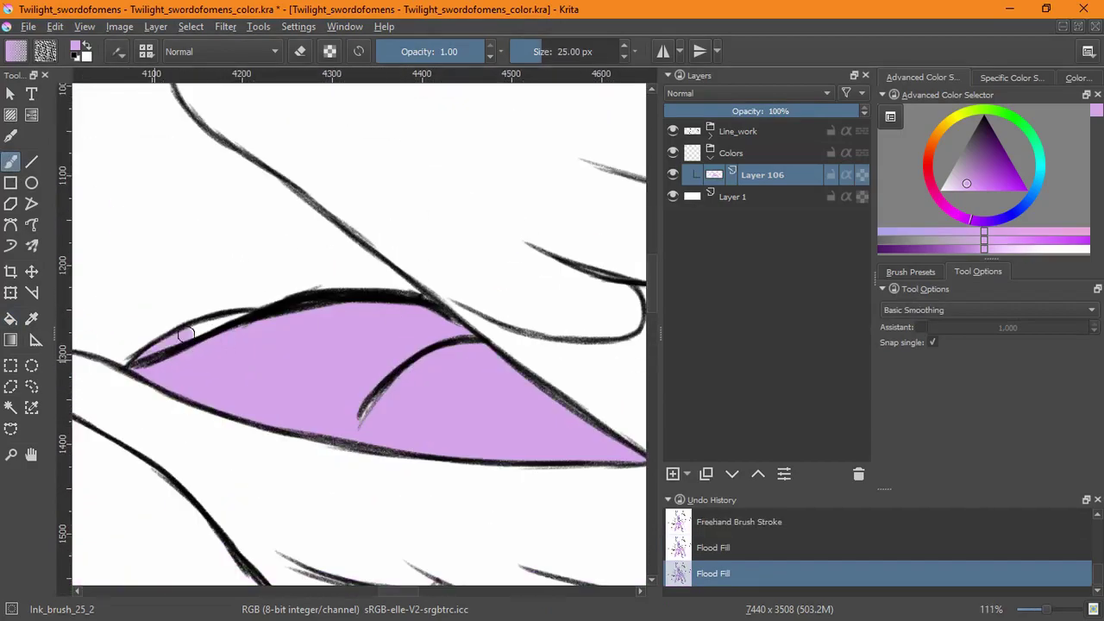
drag(470, 341, 397, 243)
scroll(397, 259, up, 3)
Paint the pointed tip of the small feather tuft at the wing's base light purple with Ink_brush_25_2.
click(911, 272)
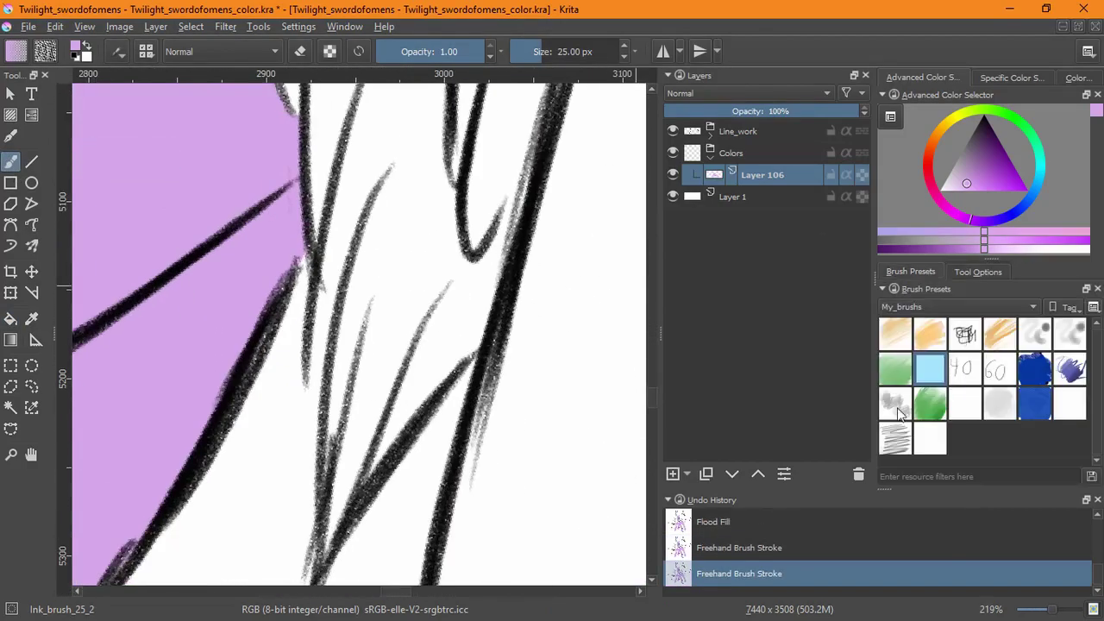
click(895, 404)
key(slash)
mouse_move(342, 470)
mouse_down()
mouse_move(320, 242)
mouse_move(337, 483)
mouse_move(411, 236)
mouse_move(485, 192)
mouse_up()
scroll(485, 191, down, 1)
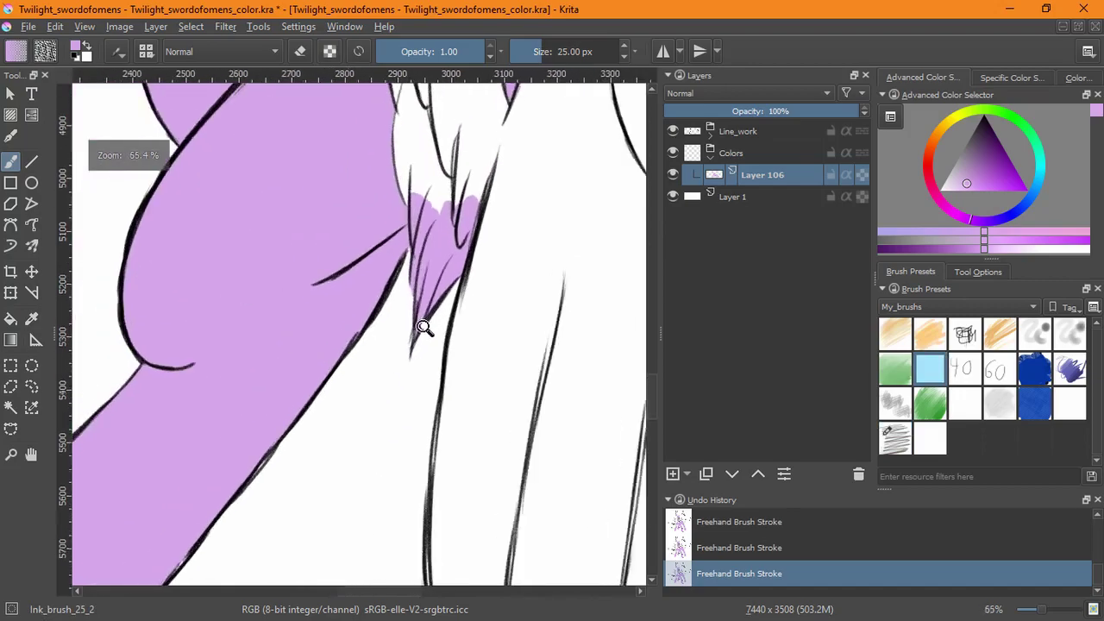
Continue the light purple along the rest of the feather tuft and up to the wing's joint with the back.
mouse_move(362, 129)
mouse_down()
mouse_move(424, 395)
mouse_move(552, 173)
mouse_up()
drag(483, 458, 318, 326)
scroll(319, 326, up, 3)
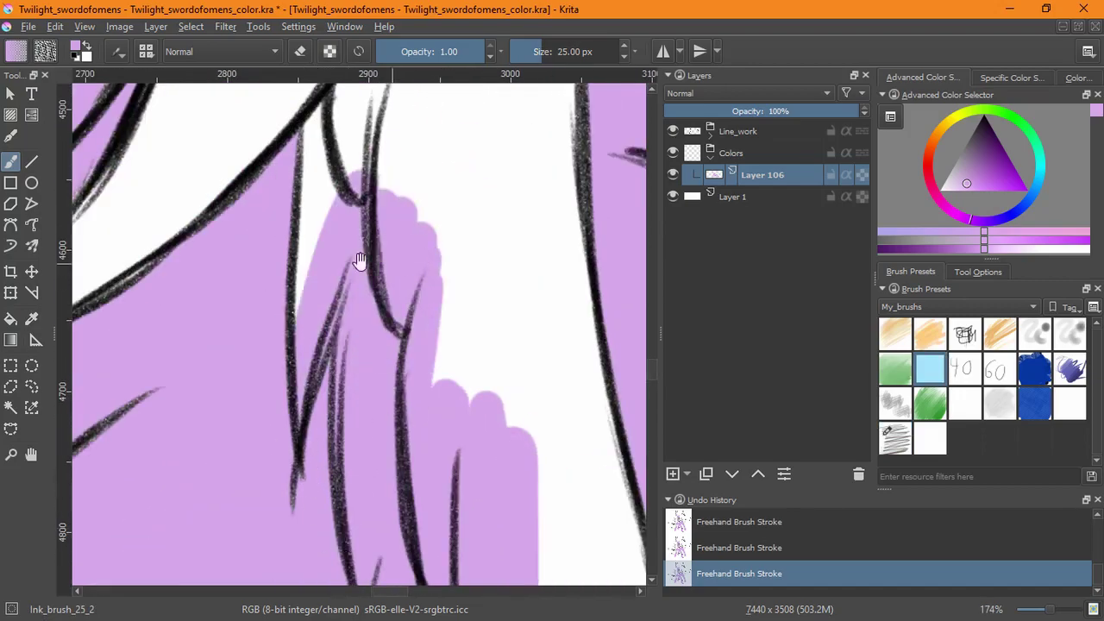
scroll(345, 389, down, 1)
mouse_move(345, 389)
mouse_down()
mouse_move(408, 273)
mouse_move(390, 504)
mouse_up()
scroll(390, 505, down, 5)
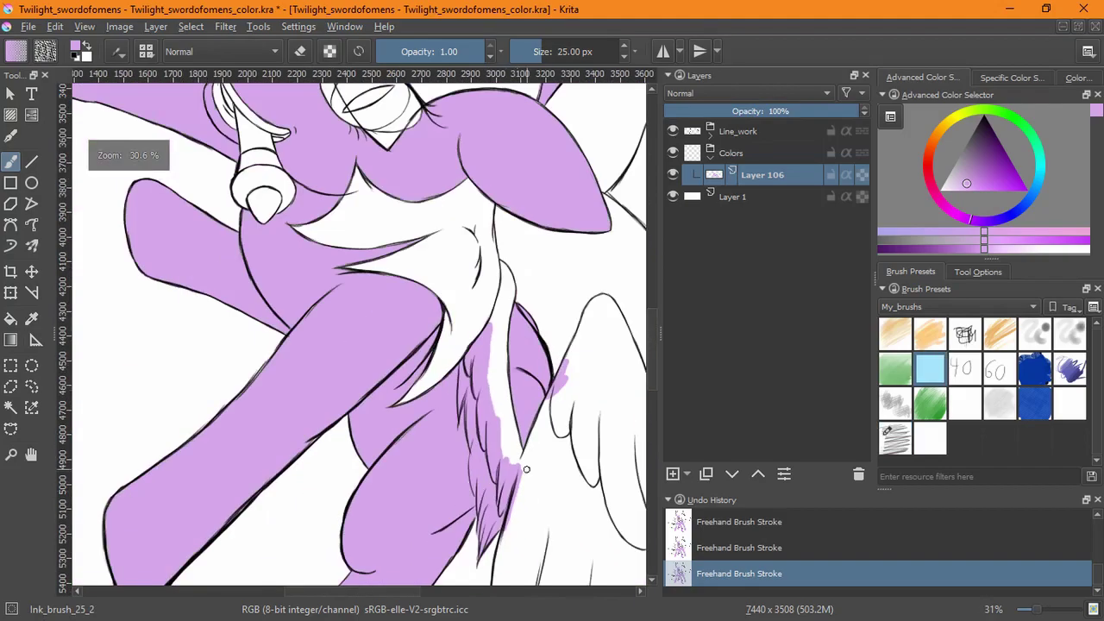
scroll(390, 505, up, 2)
key(f)
click(212, 387)
key(ctrl+z)
Brush light purple into the open V-shaped feather tip on the large wing and erase the spill around its point.
key(b)
key(/)
drag(267, 326, 537, 424)
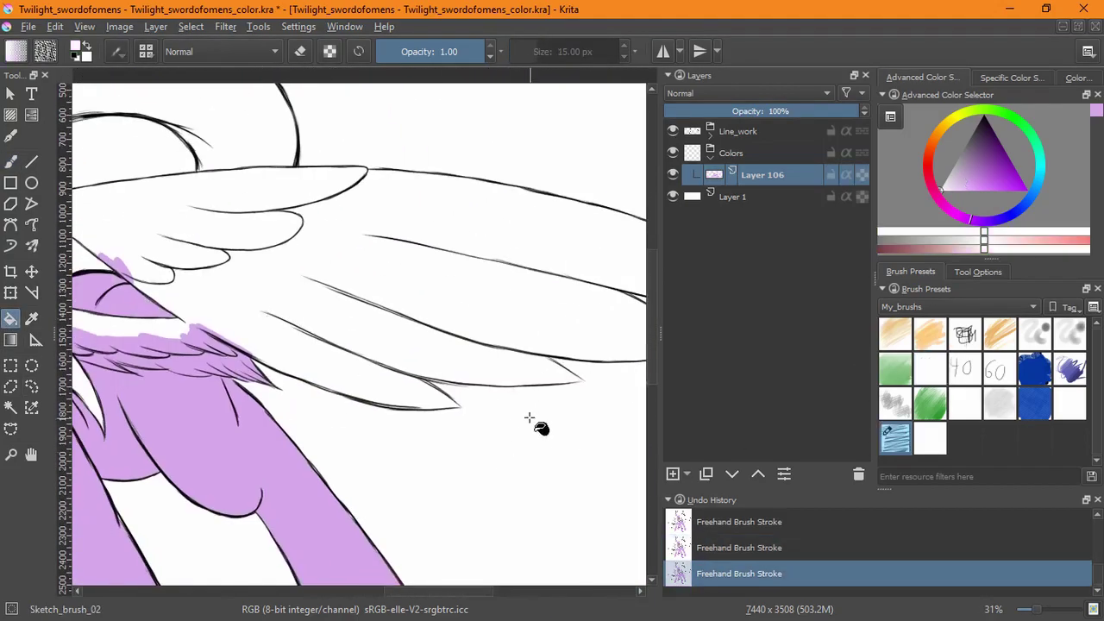
scroll(537, 424, up, 6)
scroll(331, 301, down, 8)
scroll(353, 362, up, 8)
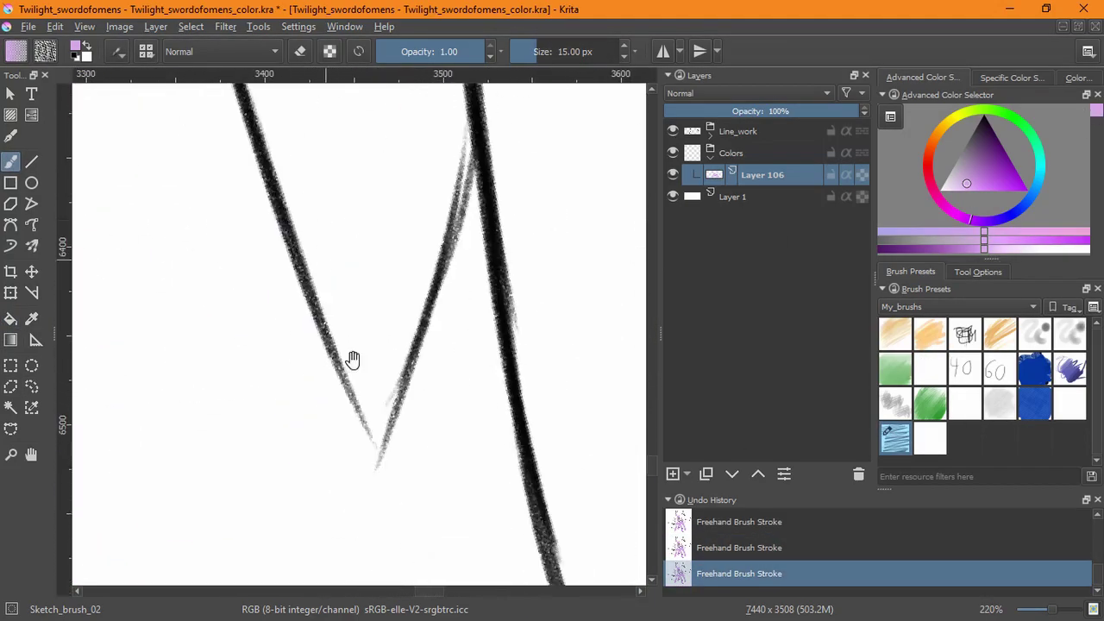
mouse_move(320, 308)
mouse_down()
mouse_move(414, 291)
mouse_move(370, 308)
mouse_move(397, 259)
mouse_up()
key(/)
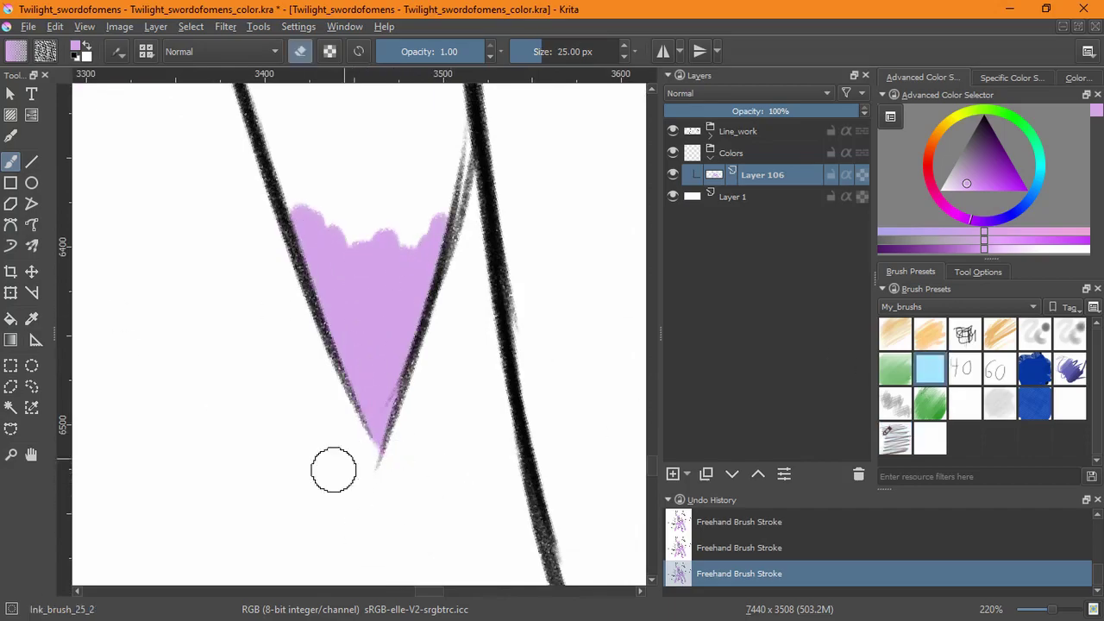
key(/)
Brush light purple into the other open feather tips along the wing's edge and clean up their outlines.
scroll(301, 424, down, 4)
scroll(353, 474, up, 4)
mouse_move(307, 362)
mouse_down()
mouse_move(379, 408)
mouse_move(370, 402)
mouse_move(371, 311)
mouse_move(259, 230)
mouse_move(394, 288)
mouse_up()
scroll(380, 408, down, 6)
scroll(466, 382, up, 6)
scroll(465, 382, down, 6)
scroll(370, 443, up, 6)
key(/)
Paint over the last gap in the wing outline and flood-fill the long wing feathers with light purple.
scroll(394, 288, up, 5)
mouse_move(259, 293)
mouse_down()
mouse_move(271, 420)
mouse_move(461, 328)
mouse_move(202, 217)
mouse_up()
scroll(370, 279, down, 8)
key(f)
click(421, 418)
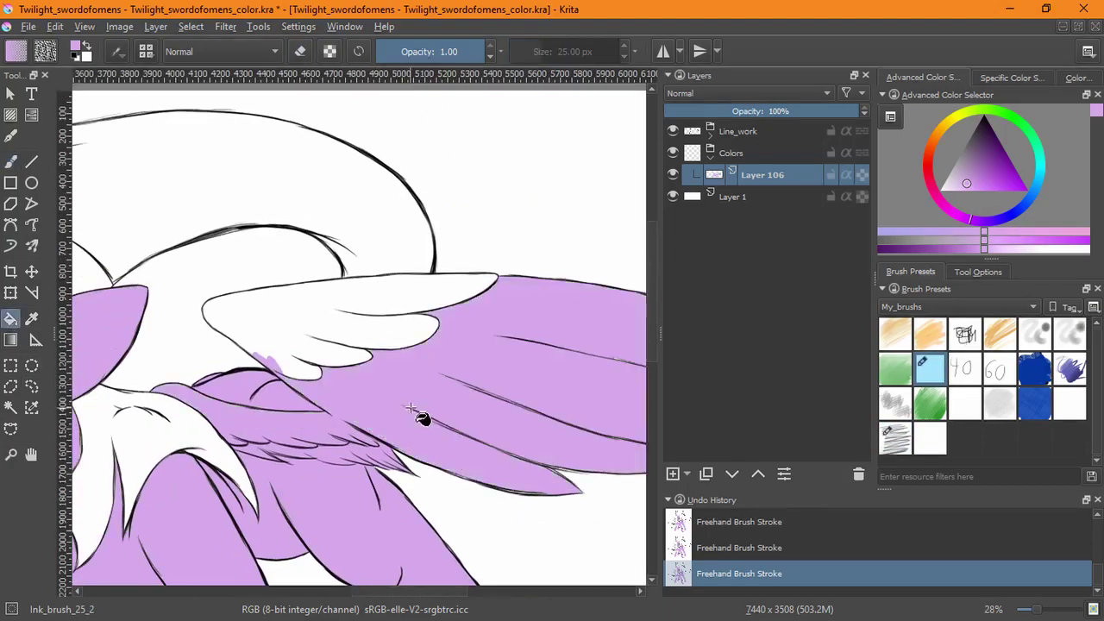
Add a new paint layer above Layer 106 and flood-fill the front mane on it with dark blue.
scroll(421, 417, down, 3)
scroll(464, 374, down, 2)
click(274, 405)
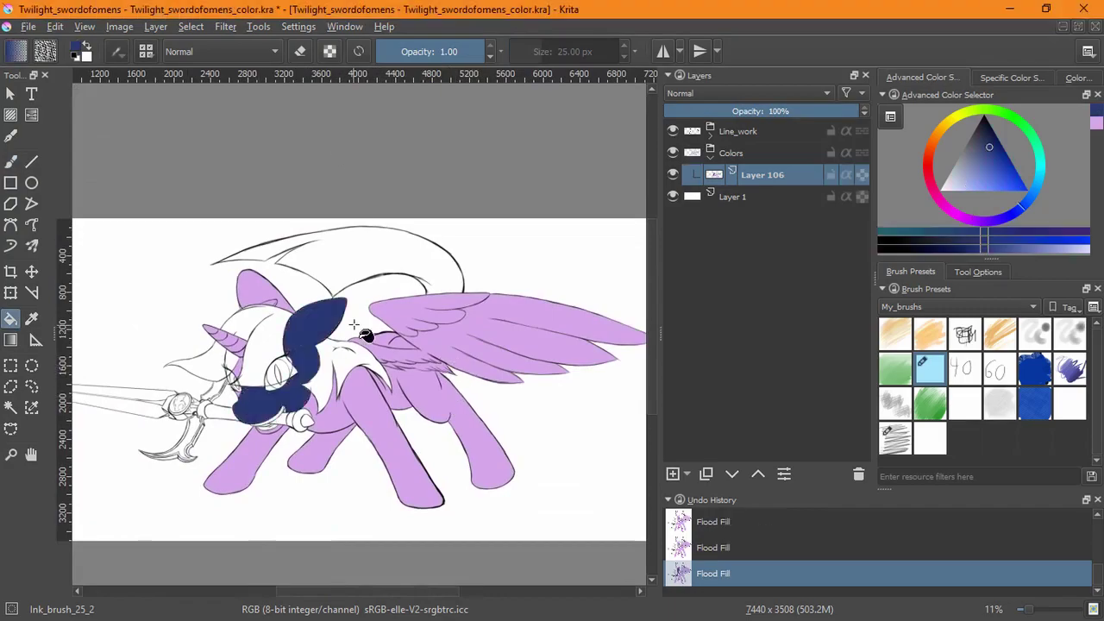
key(ctrl+z)
key(Insert)
scroll(354, 324, up, 5)
click(202, 490)
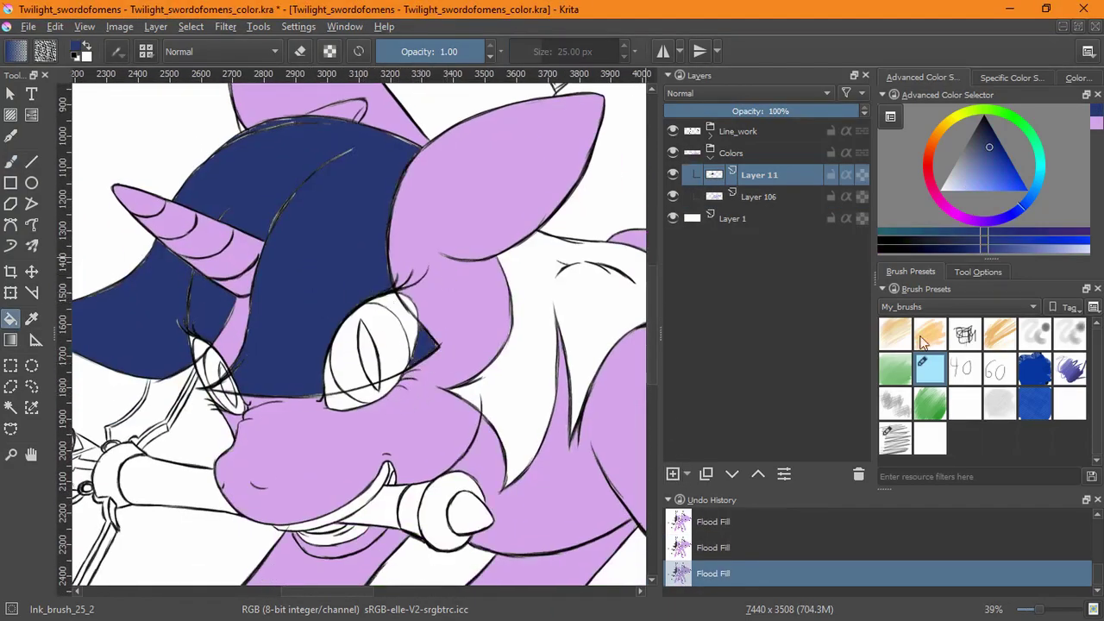
Brush dark blue along the fringe's lower edge and over the part of the far eye it covers.
key(b)
scroll(276, 333, up, 6)
drag(273, 390, 346, 416)
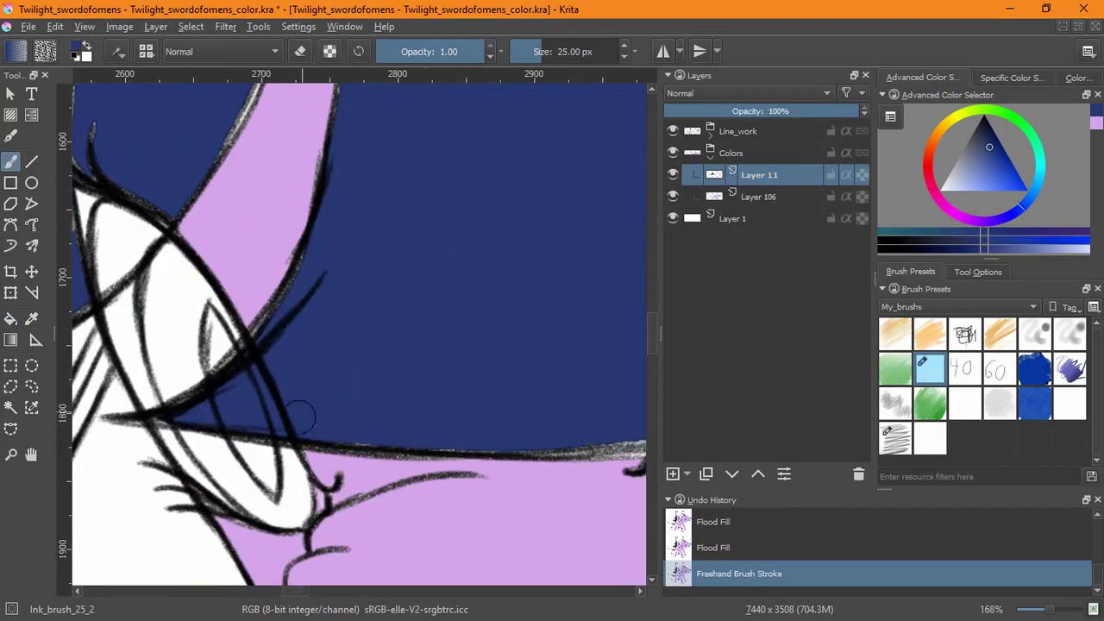
drag(428, 456, 573, 455)
Paint dark blue over the part of the near eye covered by the fringe, up to the fringe's outer edge.
drag(518, 121, 388, 440)
mouse_move(483, 319)
mouse_down()
mouse_move(517, 190)
mouse_move(464, 353)
mouse_up()
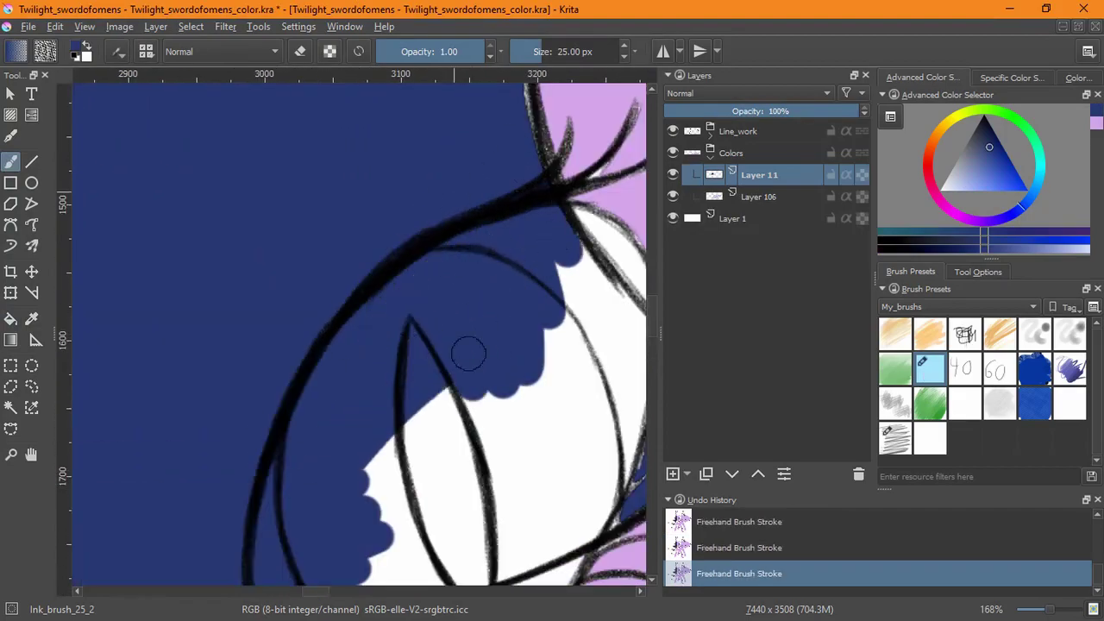
drag(345, 362, 518, 500)
drag(500, 327, 621, 457)
drag(466, 484, 561, 578)
drag(415, 320, 365, 141)
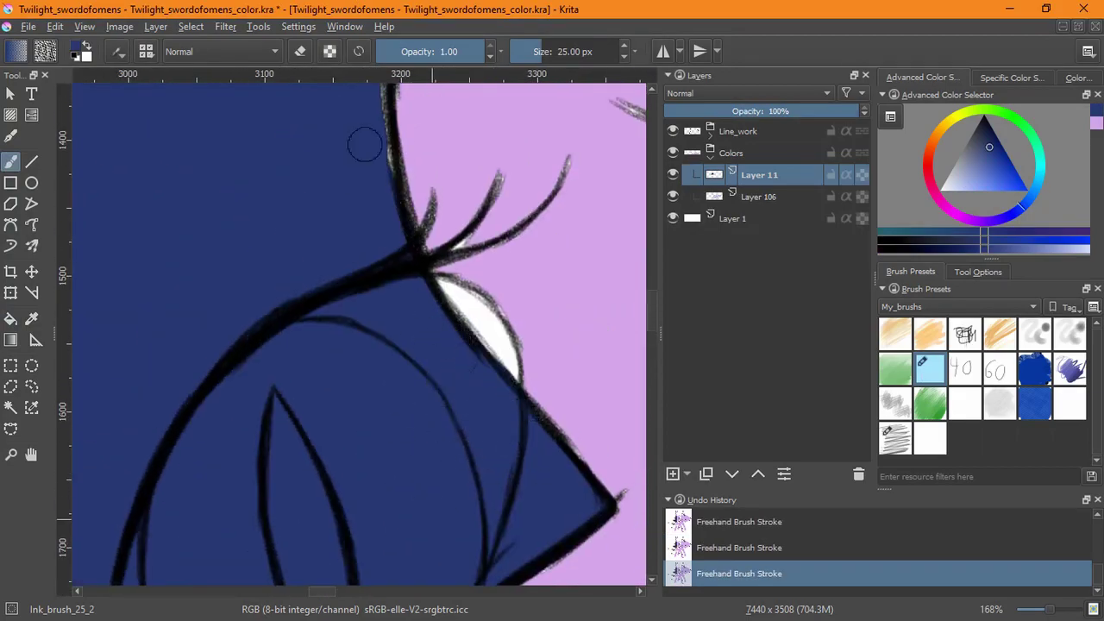
Brush dark blue up to the fringe outline at the near ear and clean the edge beside the far eye with the eraser.
scroll(369, 216, up, 5)
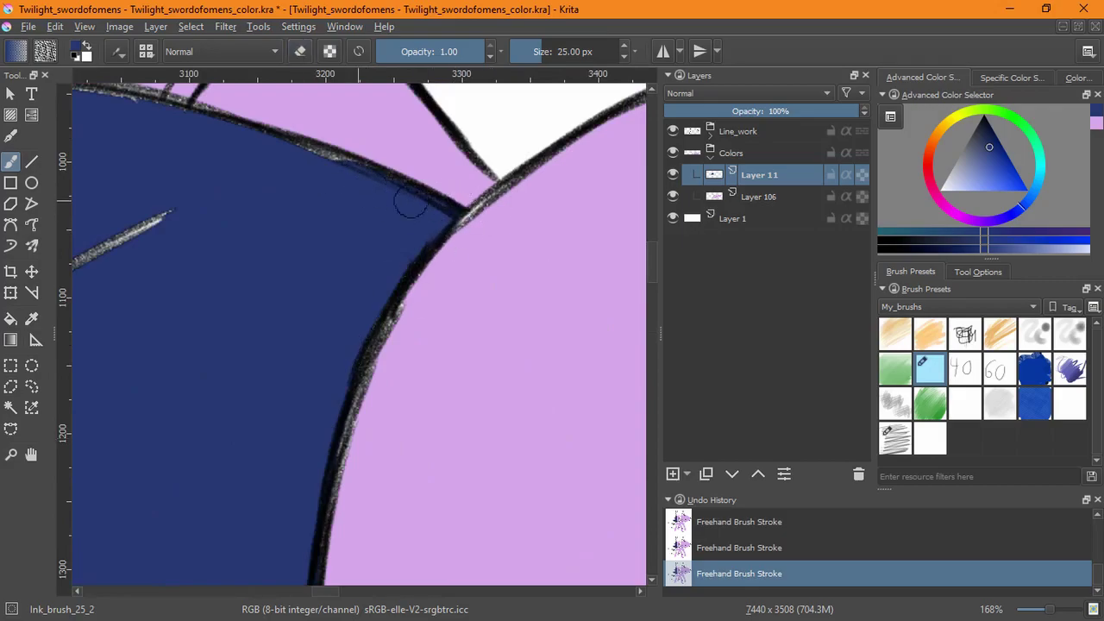
scroll(411, 204, left, 5)
scroll(394, 271, down, 8)
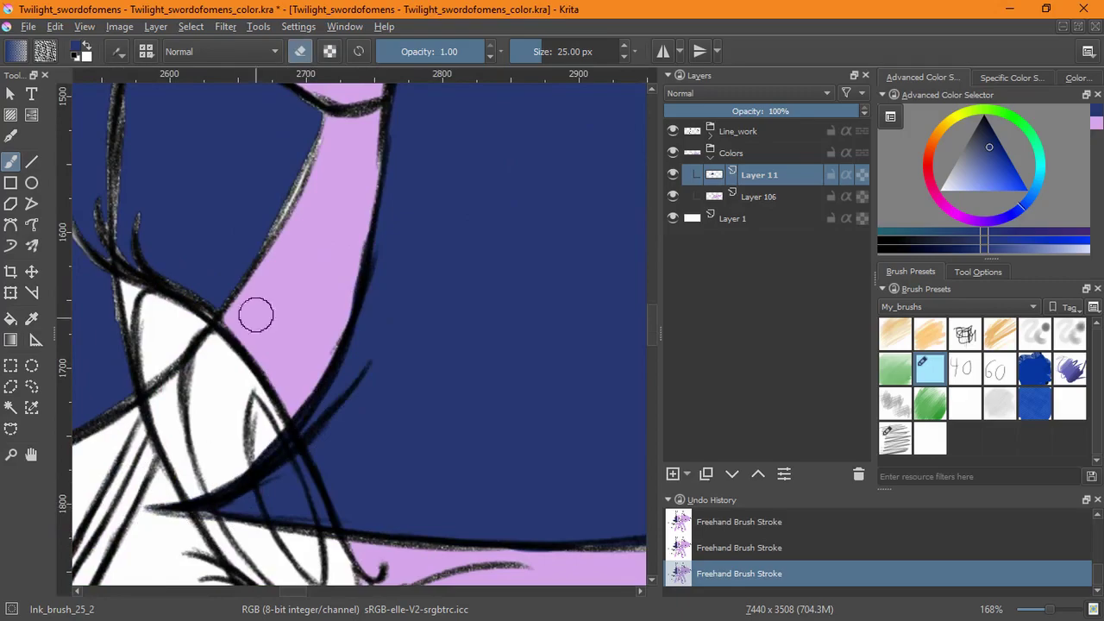
Touch up the dark blue along the mane's outline on top of the head and erase the spill onto the ear.
scroll(256, 315, up, 5)
scroll(200, 480, left, 1)
scroll(385, 279, down, 5)
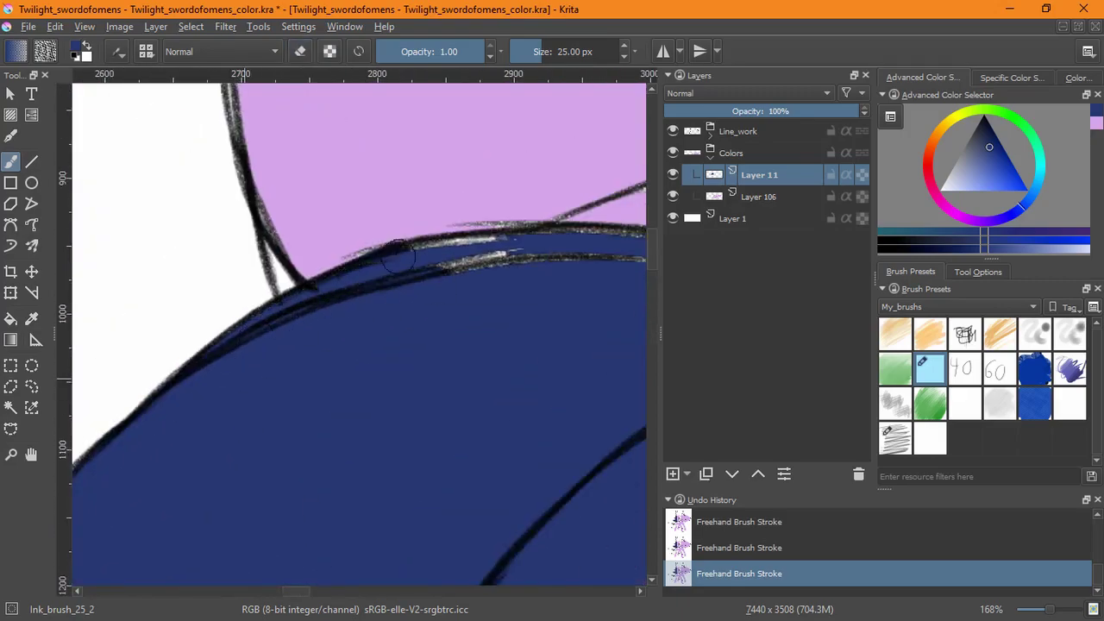
scroll(388, 241, left, 5)
scroll(433, 120, right, 10)
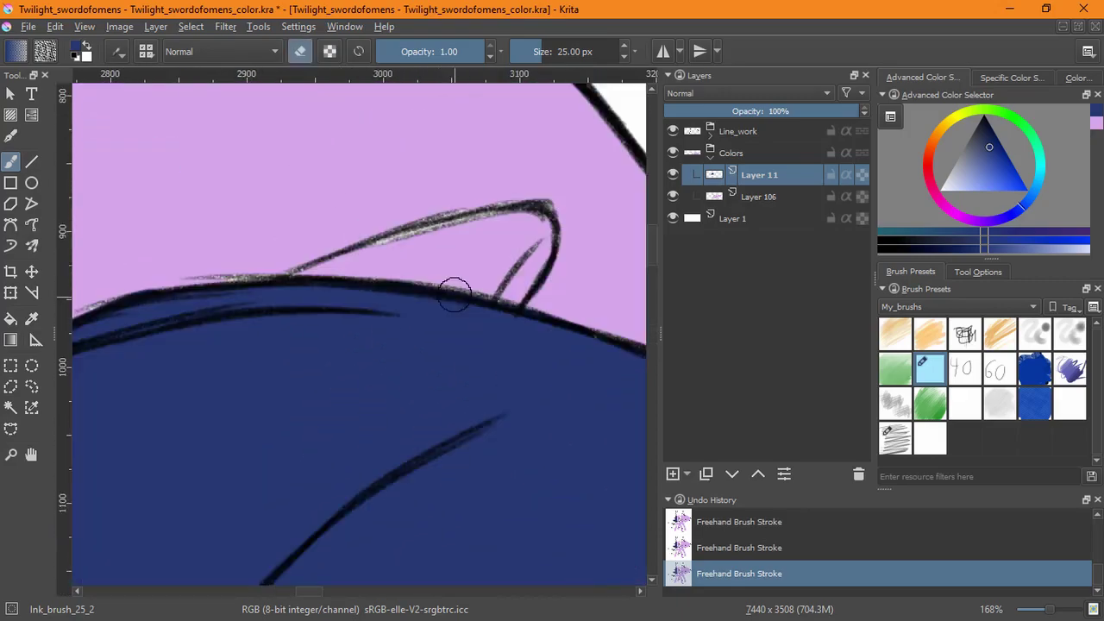
scroll(456, 291, up, 4)
Brush dark blue into the lock behind the far eye and along the outline beneath the horn.
scroll(406, 382, down, 5)
scroll(406, 382, left, 5)
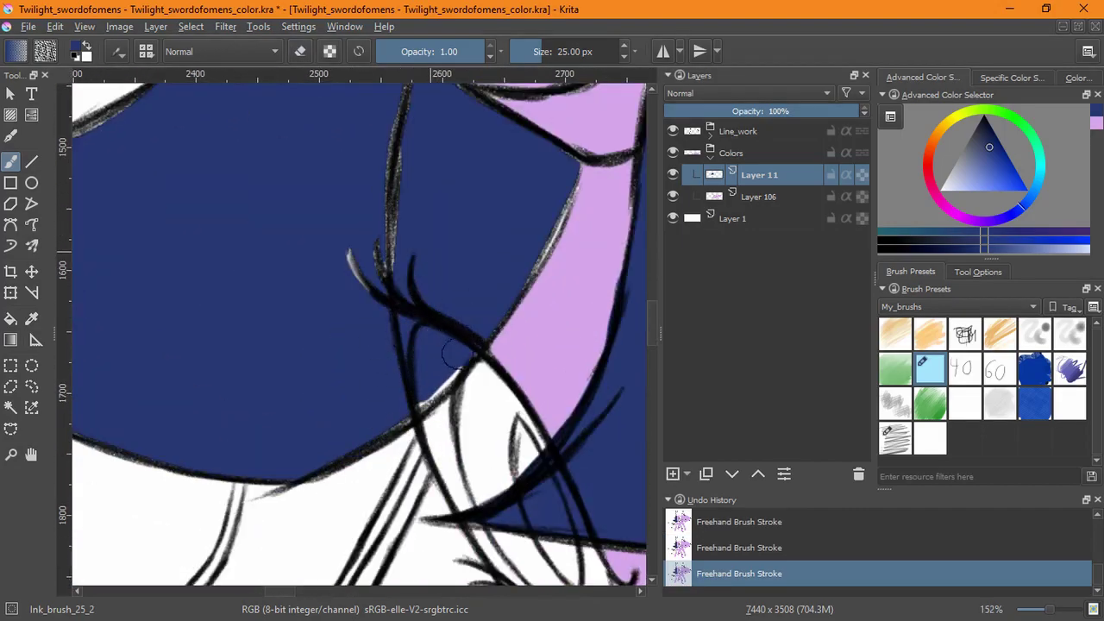
scroll(414, 372, up, 2)
scroll(459, 257, down, 10)
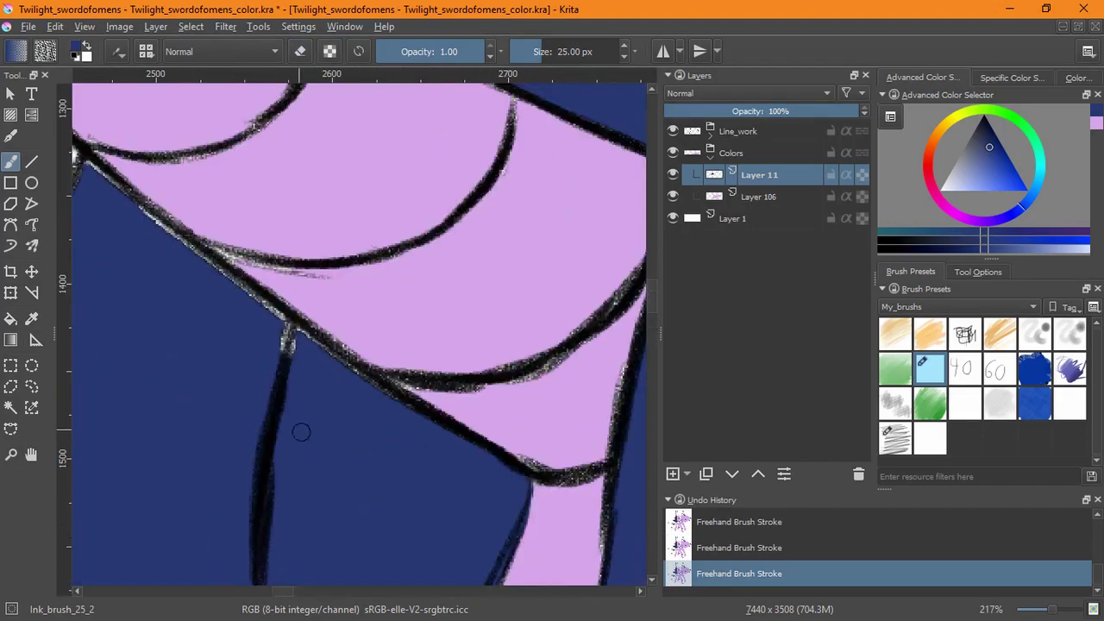
scroll(293, 327, right, 5)
scroll(391, 274, up, 3)
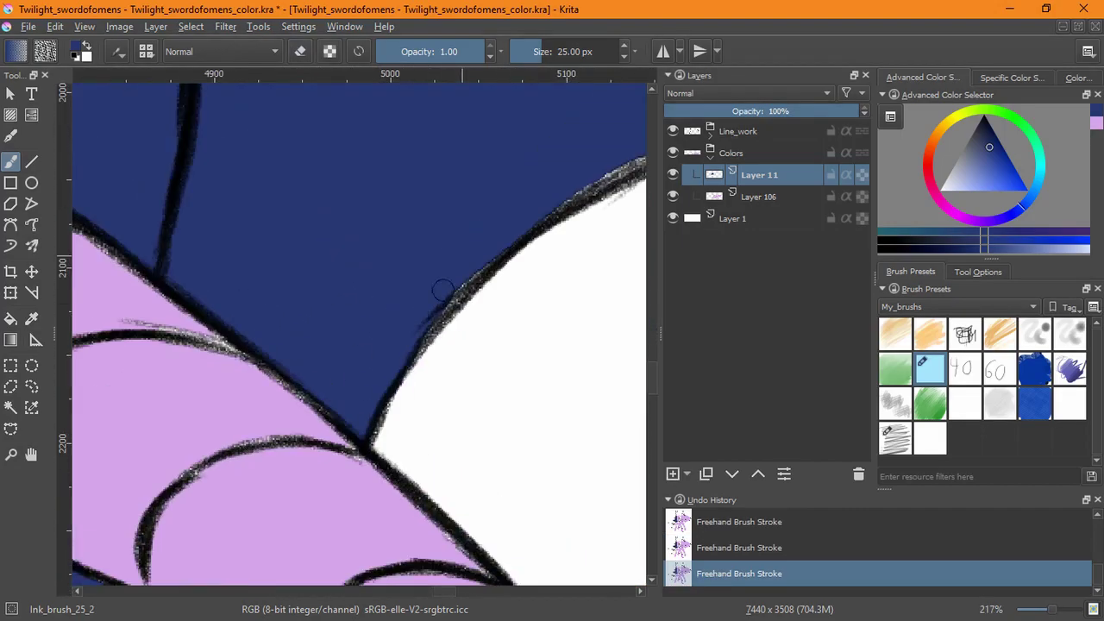
Fill the forelock's edges and pointed tip with dark blue and erase the spill outside its outline.
scroll(343, 319, right, 3)
scroll(288, 320, up, 5)
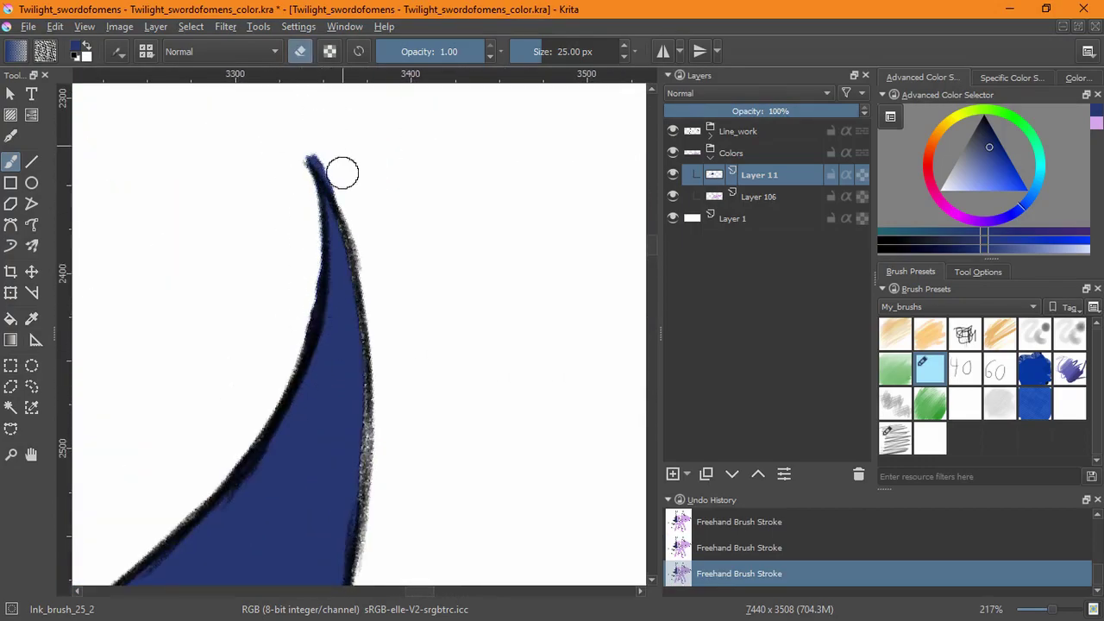
scroll(362, 310, left, 10)
scroll(389, 394, down, 3)
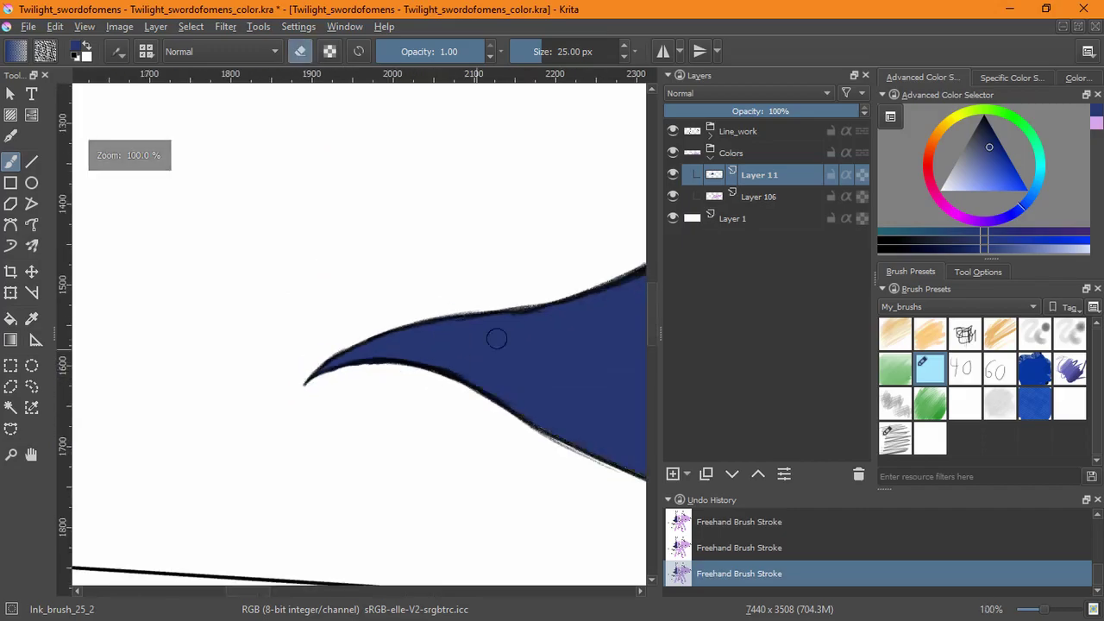
scroll(495, 337, up, 3)
scroll(382, 460, down, 8)
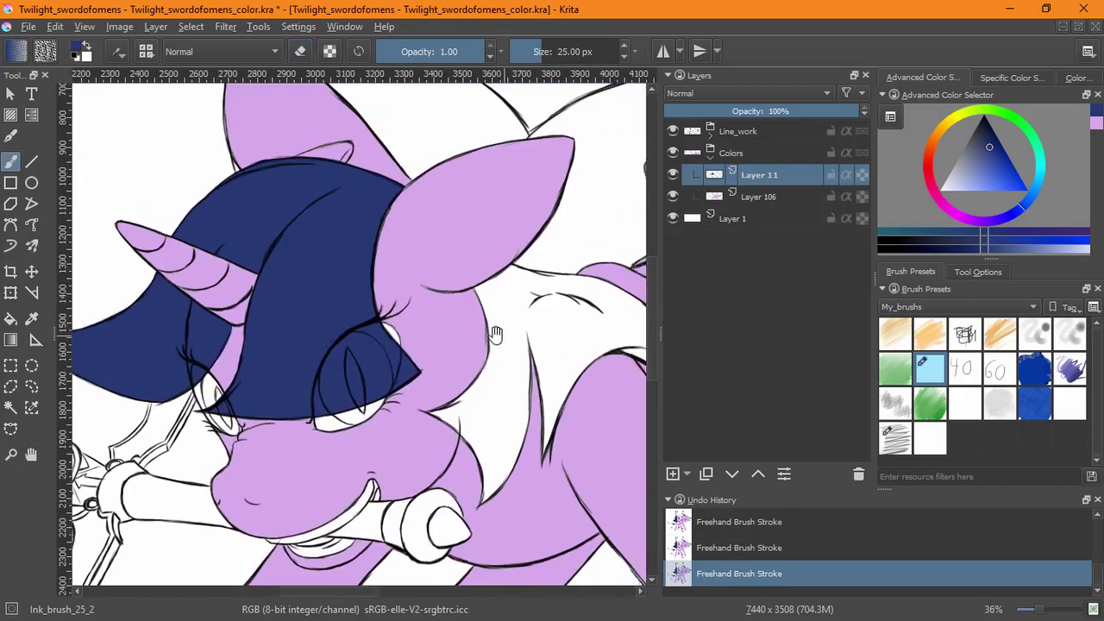
Flood-fill the neck mane and the tail with dark blue.
key(f)
click(324, 369)
click(333, 352)
scroll(333, 350, up, 10)
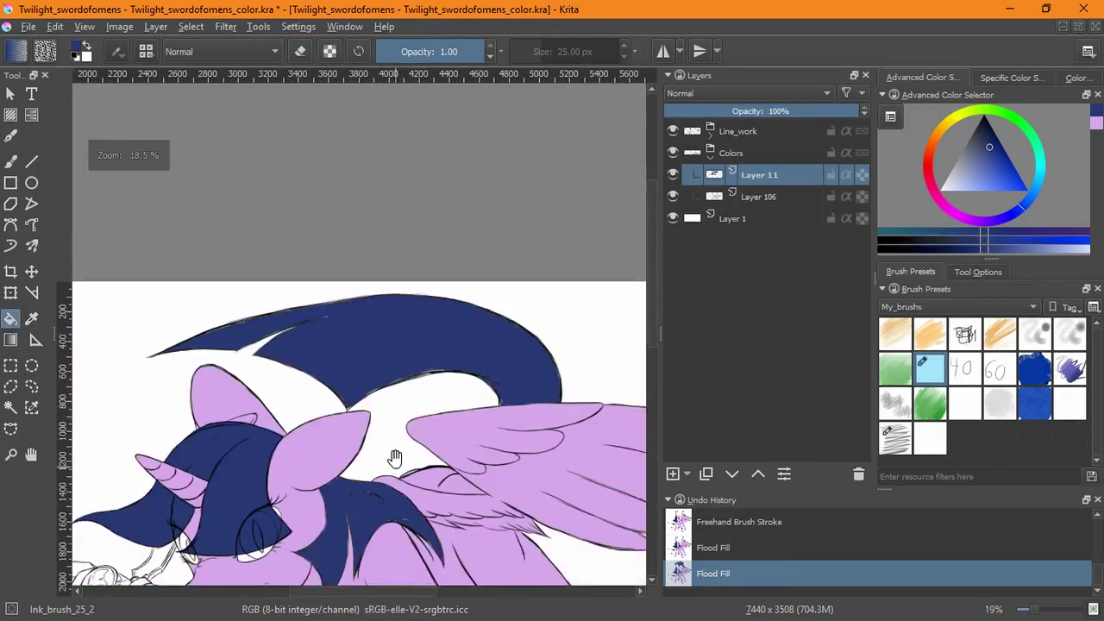
Brush dark blue into the pointed lower tips of the neck mane and erase the spill outside their outlines.
key(b)
drag(271, 316, 168, 432)
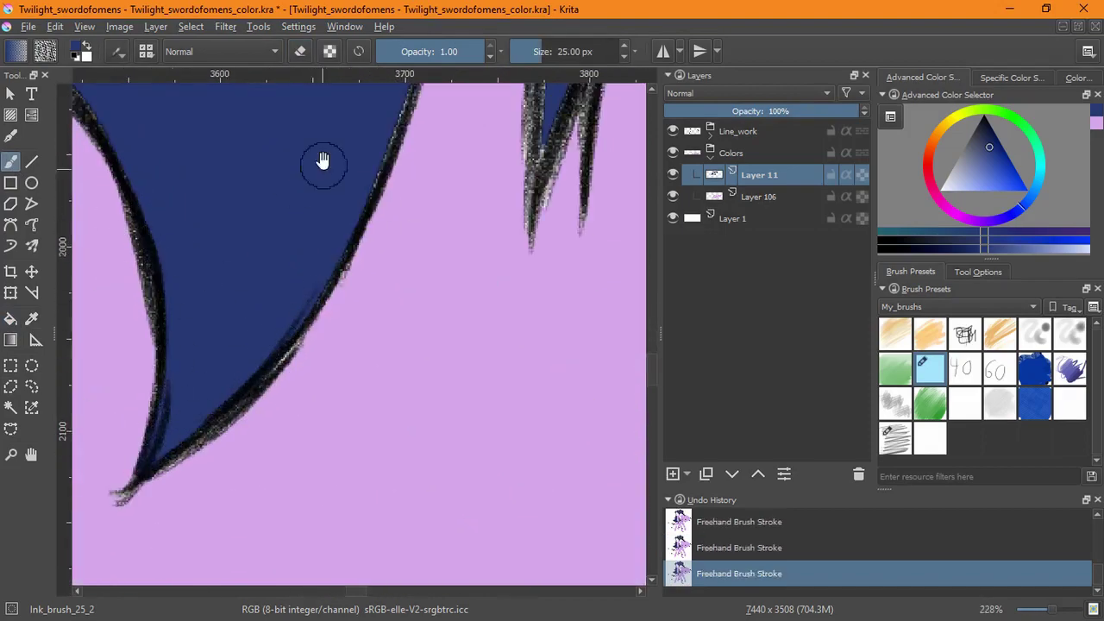
scroll(323, 162, up, 8)
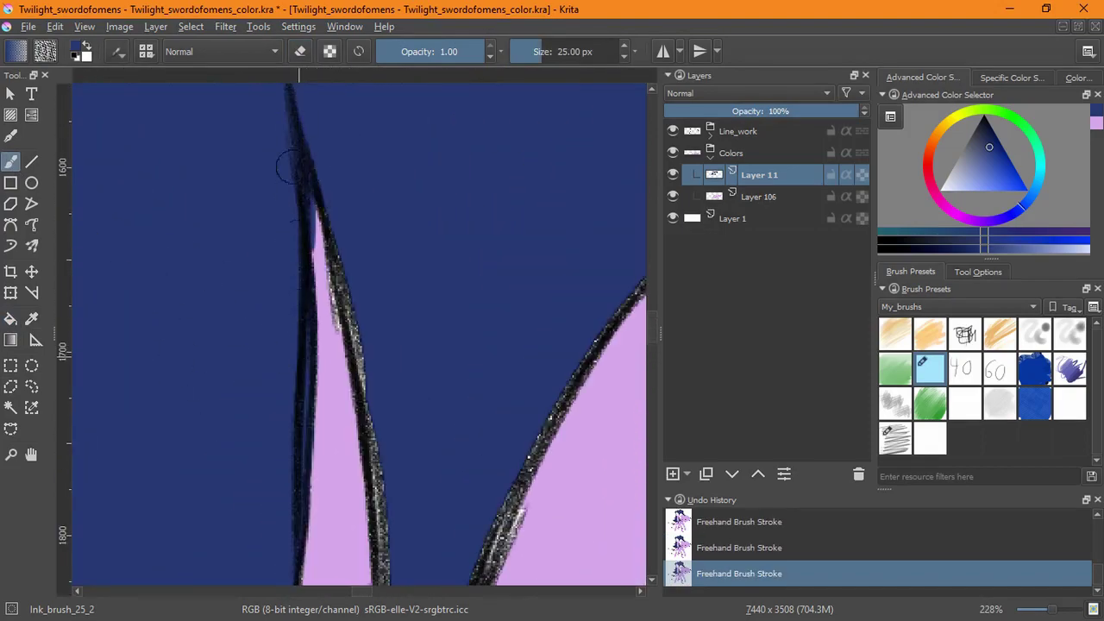
drag(287, 168, 399, 485)
scroll(400, 485, down, 5)
drag(335, 559, 470, 157)
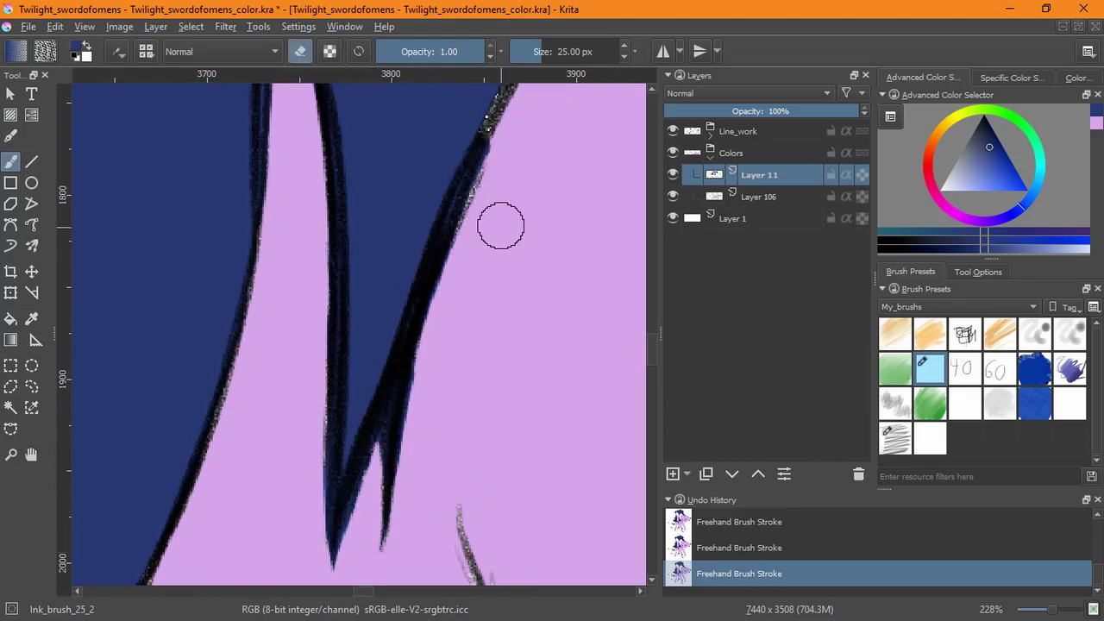
Brush dark blue along the neck mane's edge above the shoulder and into its rearmost lock, erasing the spill at the tip.
scroll(500, 226, up, 6)
scroll(420, 320, right, 6)
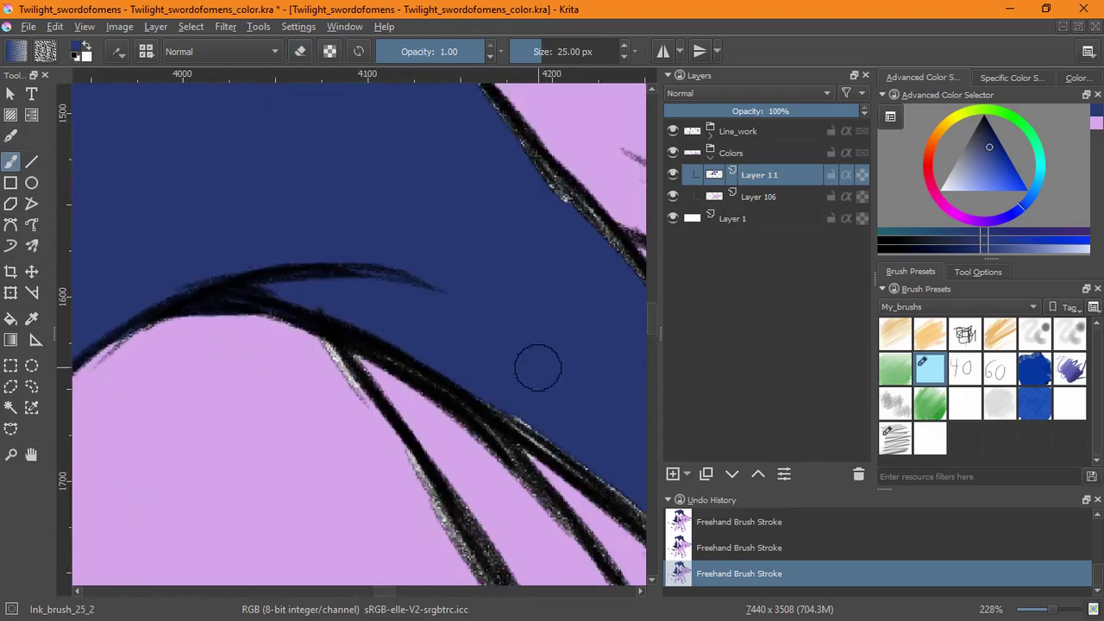
scroll(402, 327, down, 15)
scroll(402, 328, left, 6)
mouse_move(337, 435)
mouse_down()
mouse_move(432, 327)
mouse_move(341, 474)
mouse_up()
key(e)
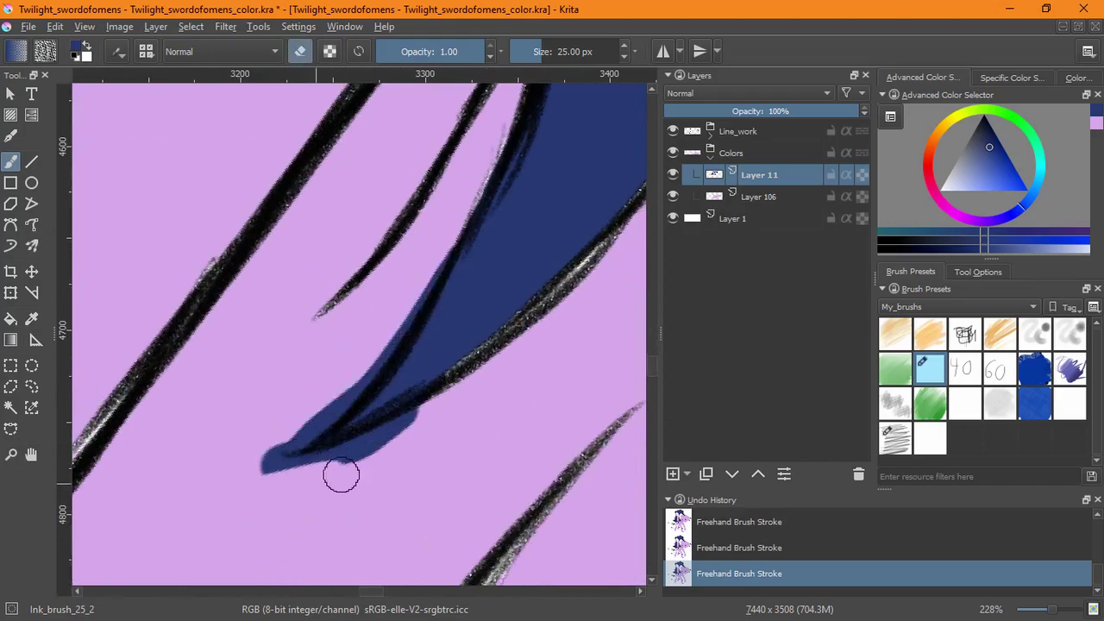
scroll(405, 410, up, 3)
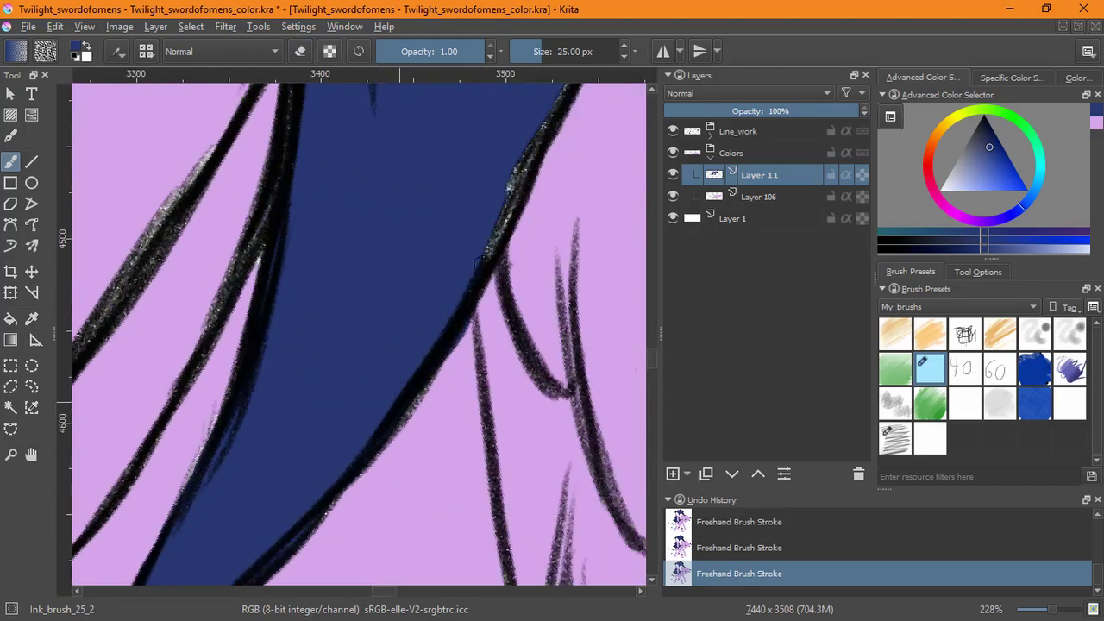
Brush dark blue into the remaining gaps along the mane's outlines and between its locks, erasing the spill over the edges.
scroll(411, 337, right, 2)
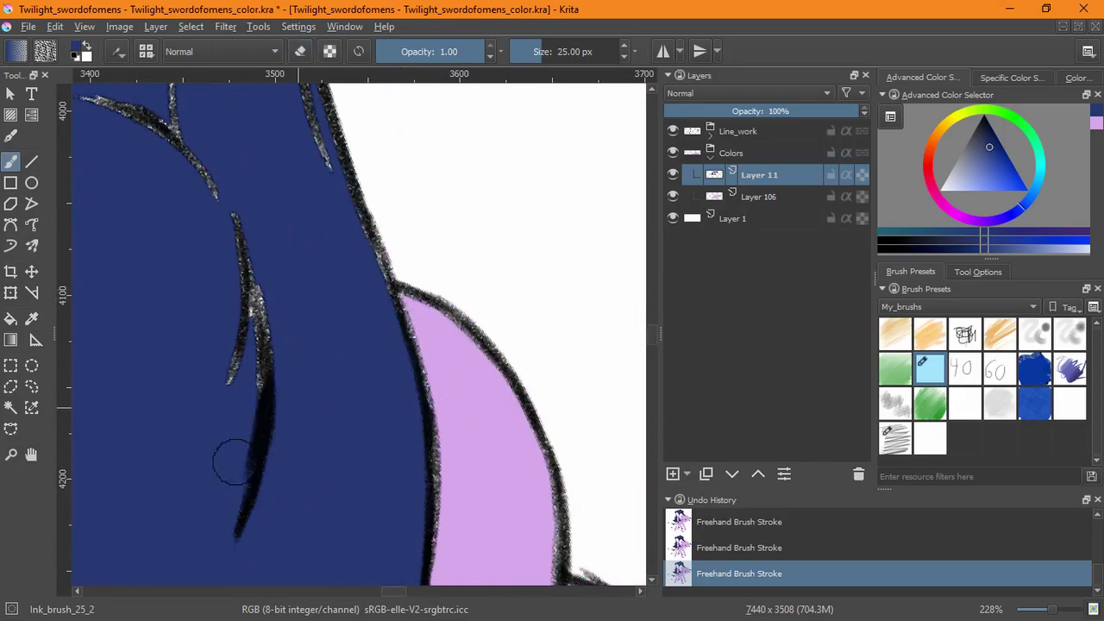
scroll(233, 465, up, 4)
scroll(383, 382, left, 1)
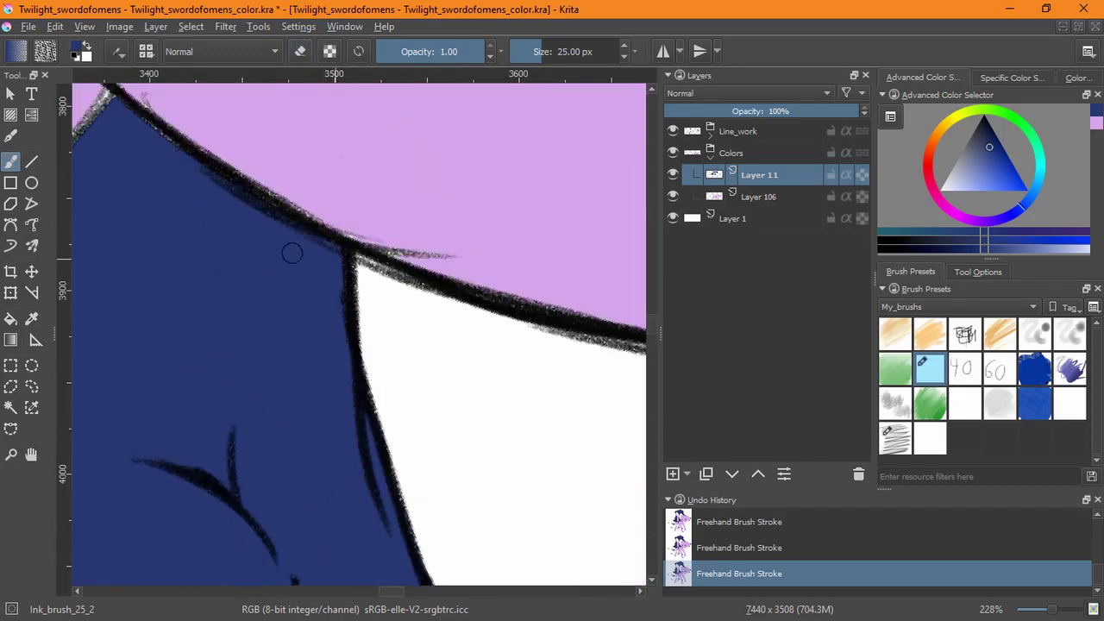
scroll(292, 253, left, 10)
scroll(387, 291, up, 2)
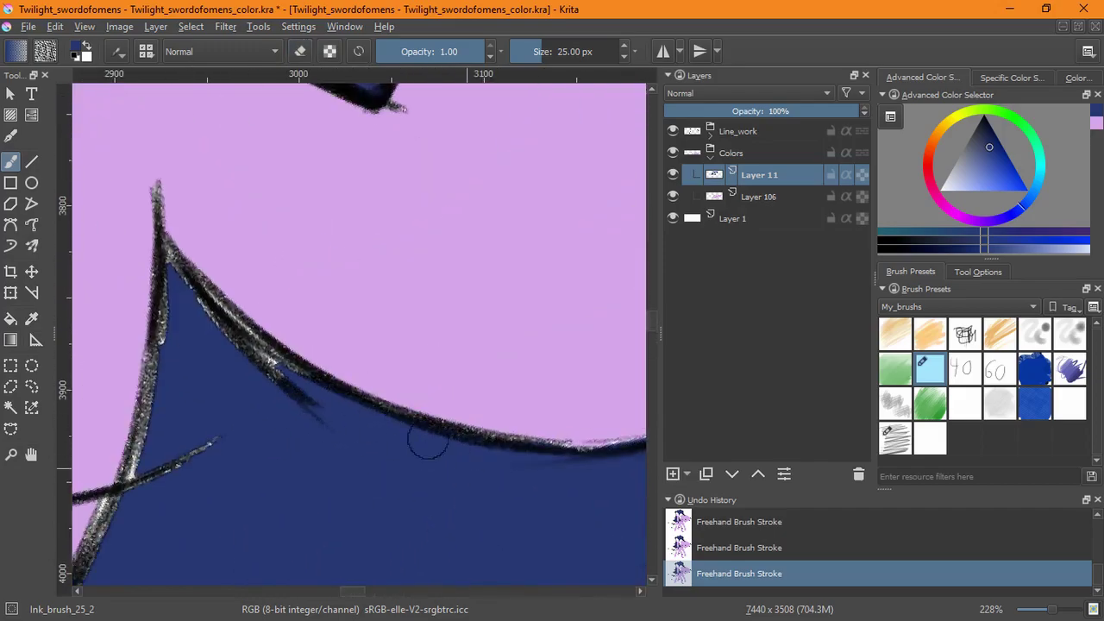
scroll(209, 257, down, 12)
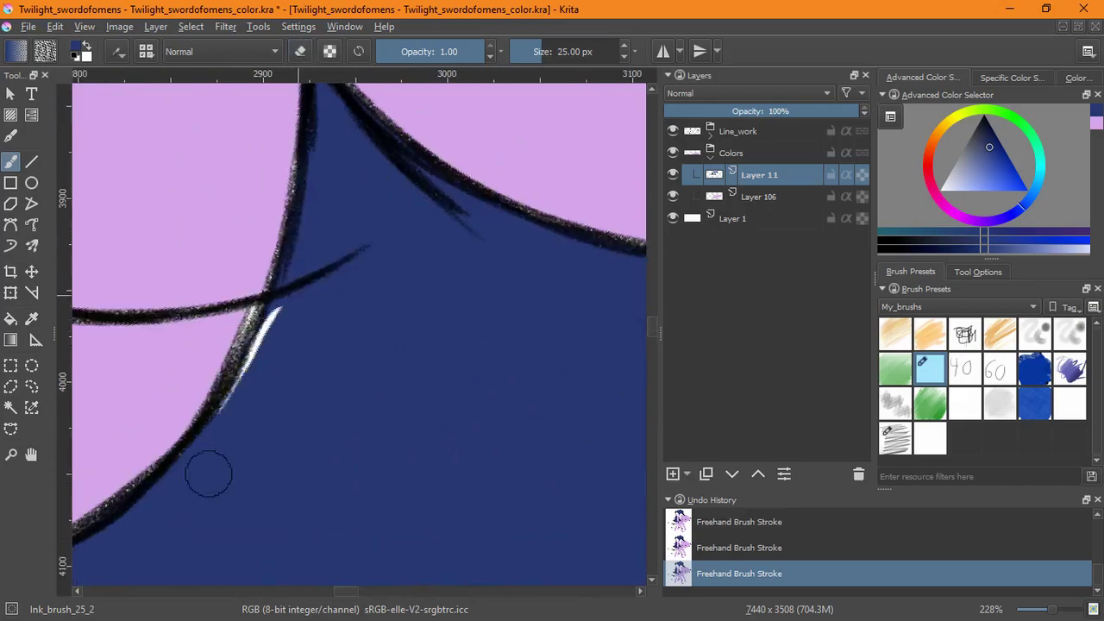
scroll(463, 207, up, 11)
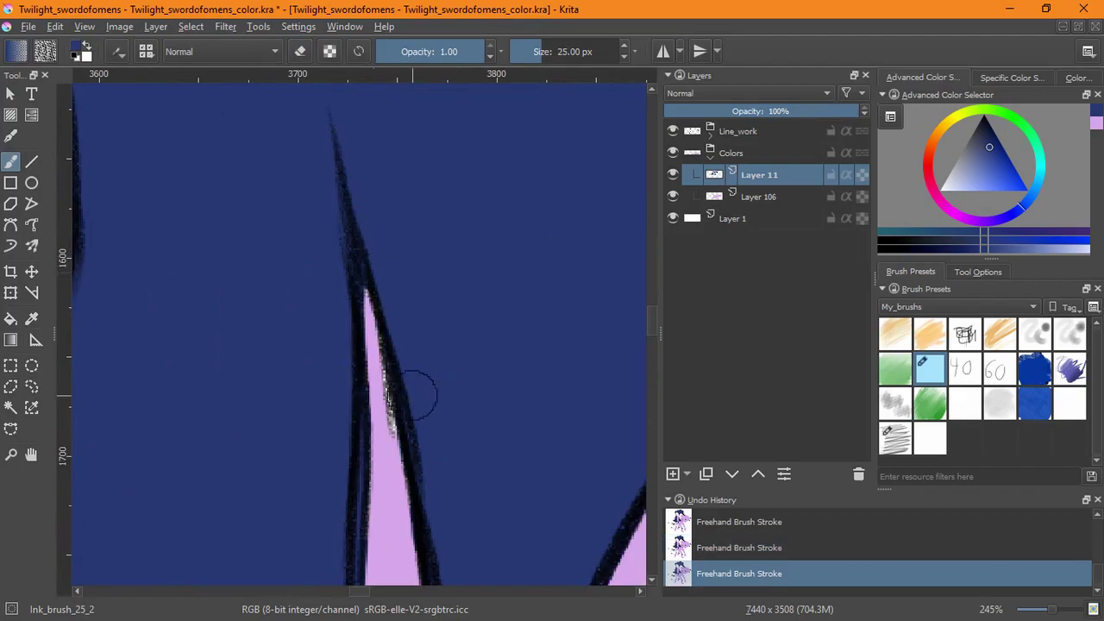
Brush dark blue along the upper tail's outer edge, from its long pointed tip over the top of the curve.
scroll(407, 395, down, 10)
scroll(456, 297, up, 6)
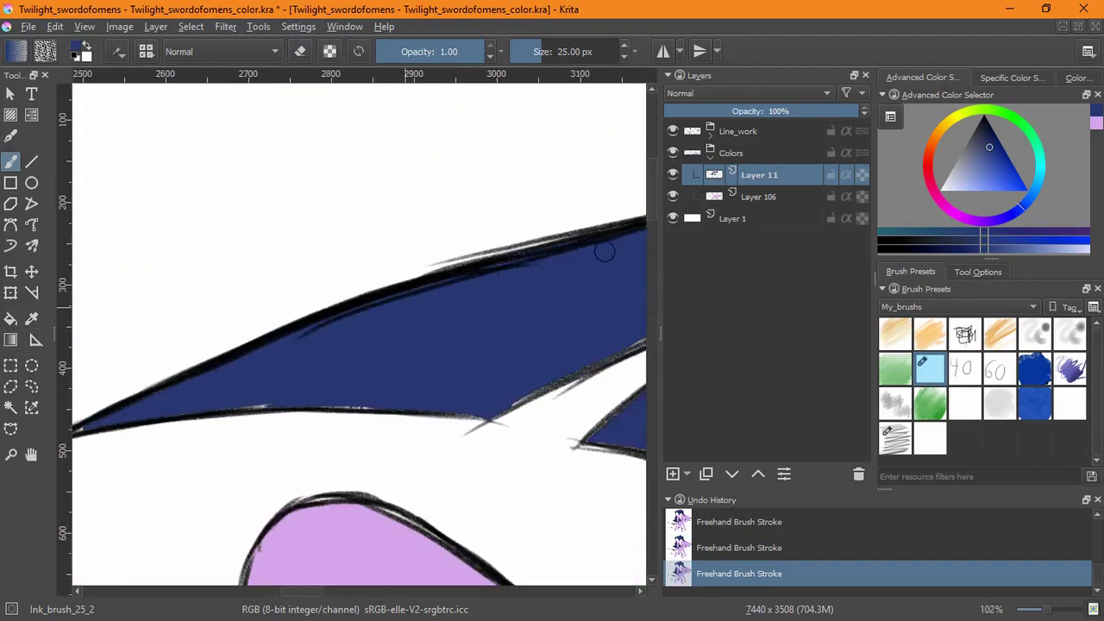
drag(604, 251, 315, 312)
mouse_move(549, 306)
mouse_down()
mouse_move(396, 334)
mouse_move(164, 351)
mouse_up()
drag(609, 310, 320, 345)
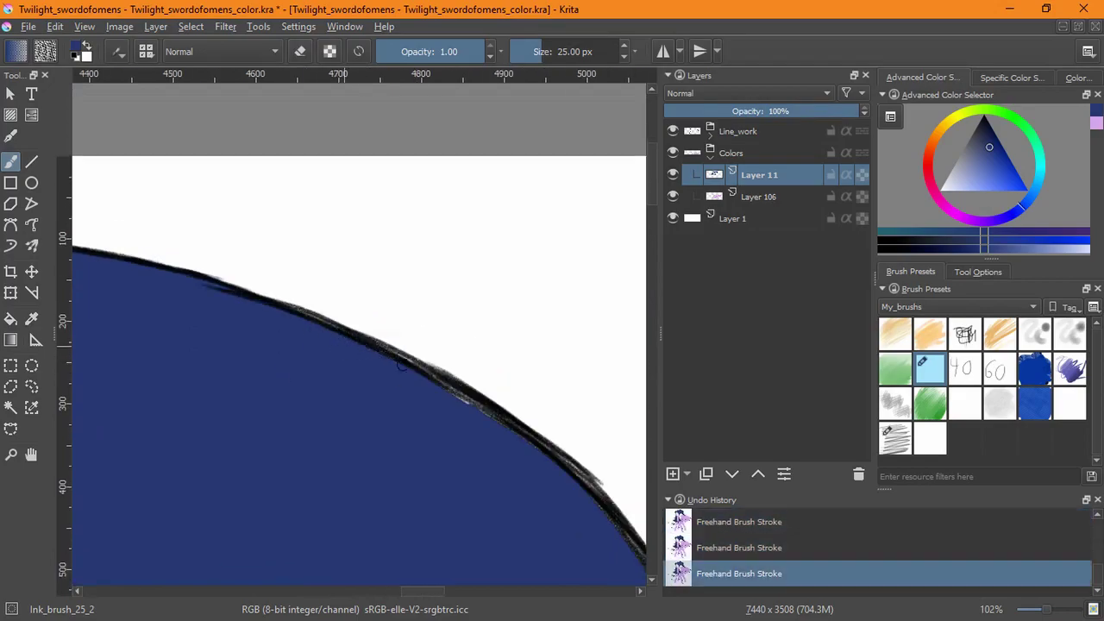
mouse_move(401, 366)
mouse_down()
mouse_move(338, 476)
mouse_move(337, 463)
mouse_move(184, 499)
mouse_up()
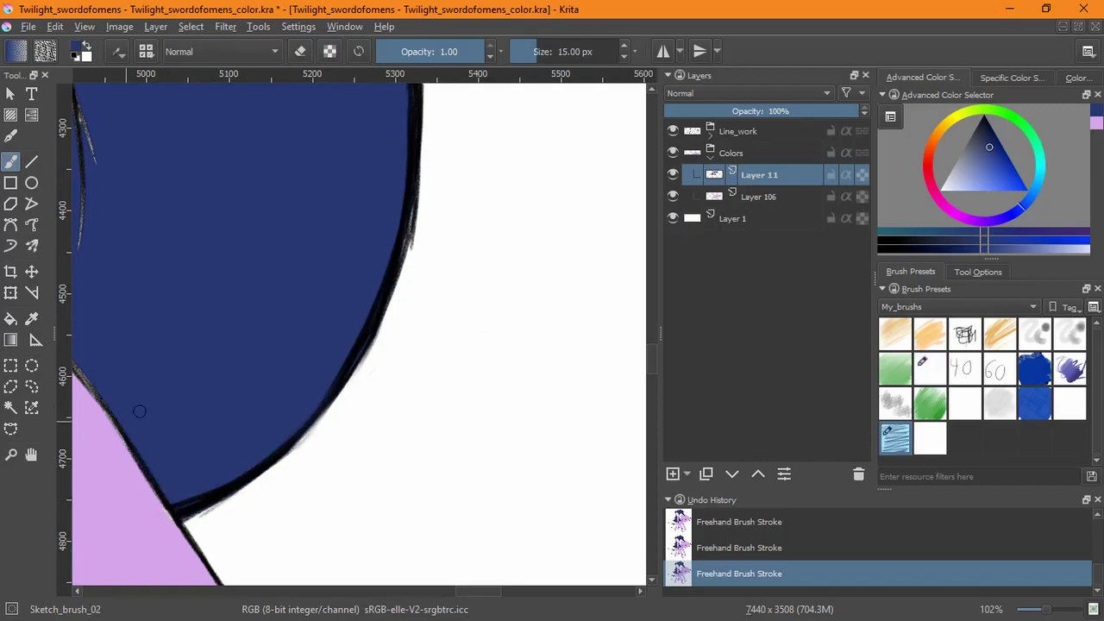
With Sketch_brush_02 at 15 px, brush dark blue into the gaps along the lower tail's inner edge and where it meets the body.
drag(139, 412, 320, 479)
drag(248, 105, 302, 306)
drag(206, 103, 262, 343)
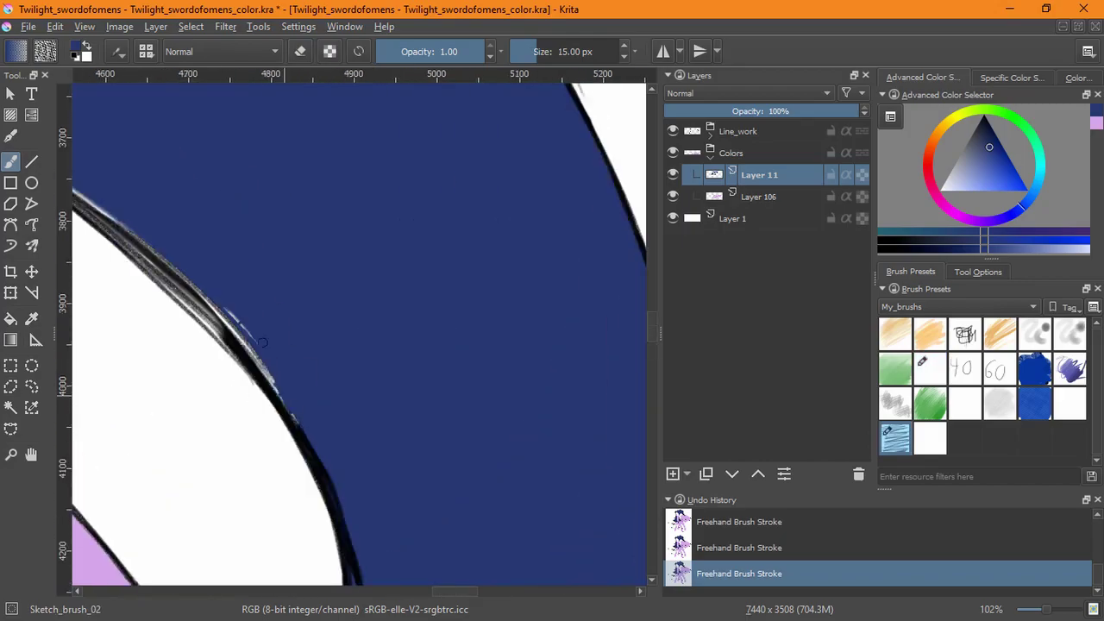
drag(86, 561, 216, 100)
drag(176, 376, 347, 208)
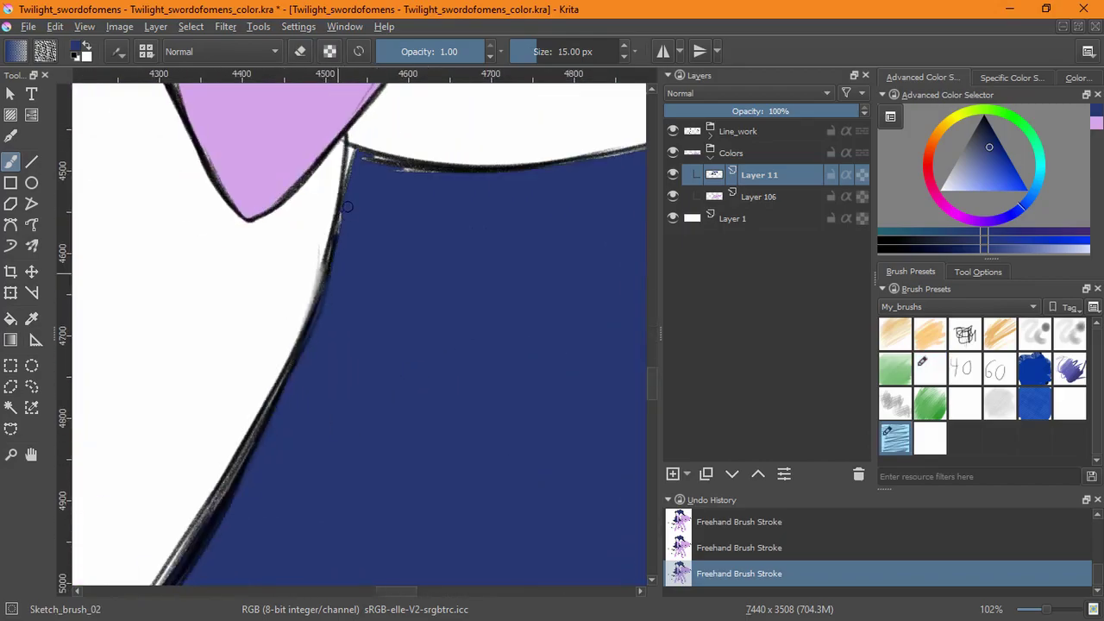
drag(437, 180, 405, 371)
Brush dark blue along the upper tail's underside and into the corners of its two pointed tips.
scroll(365, 434, down, 3)
scroll(408, 369, up, 4)
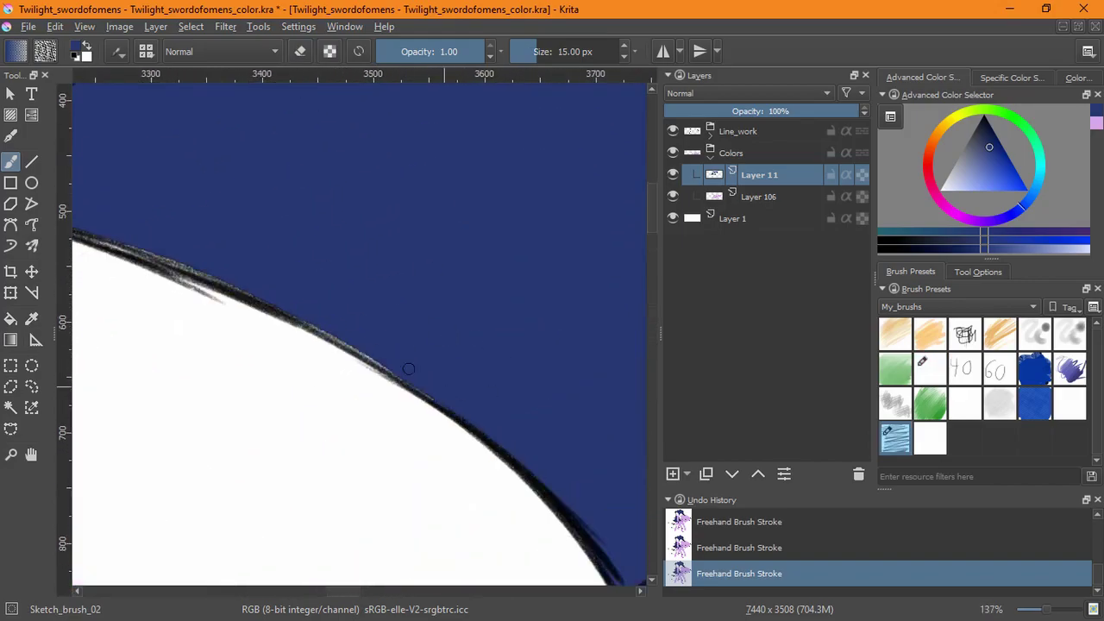
drag(225, 248, 249, 414)
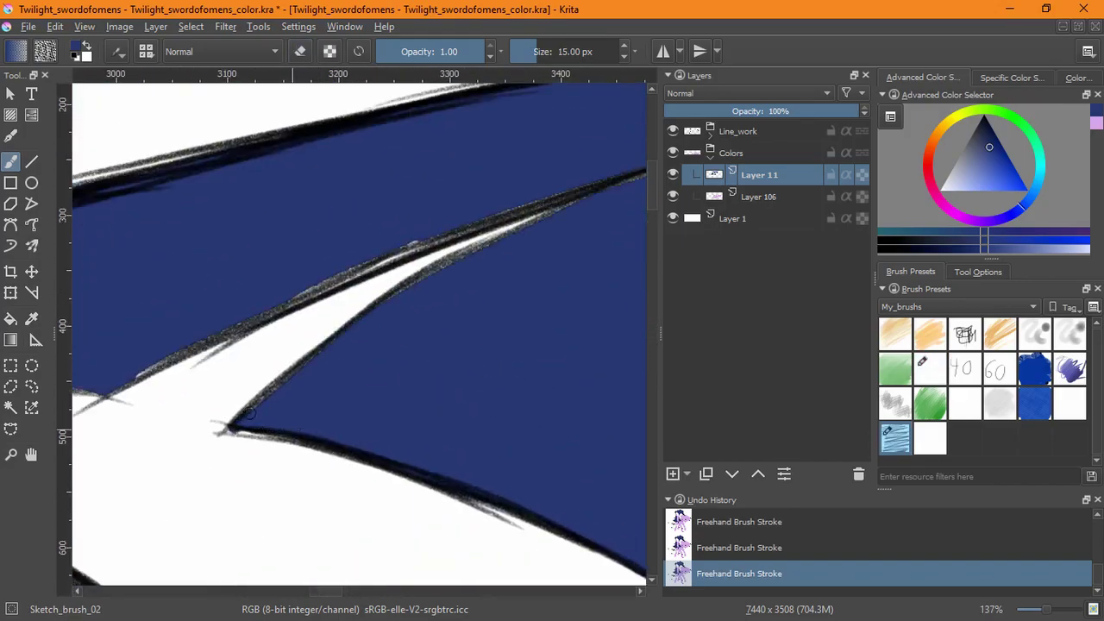
drag(395, 302, 193, 427)
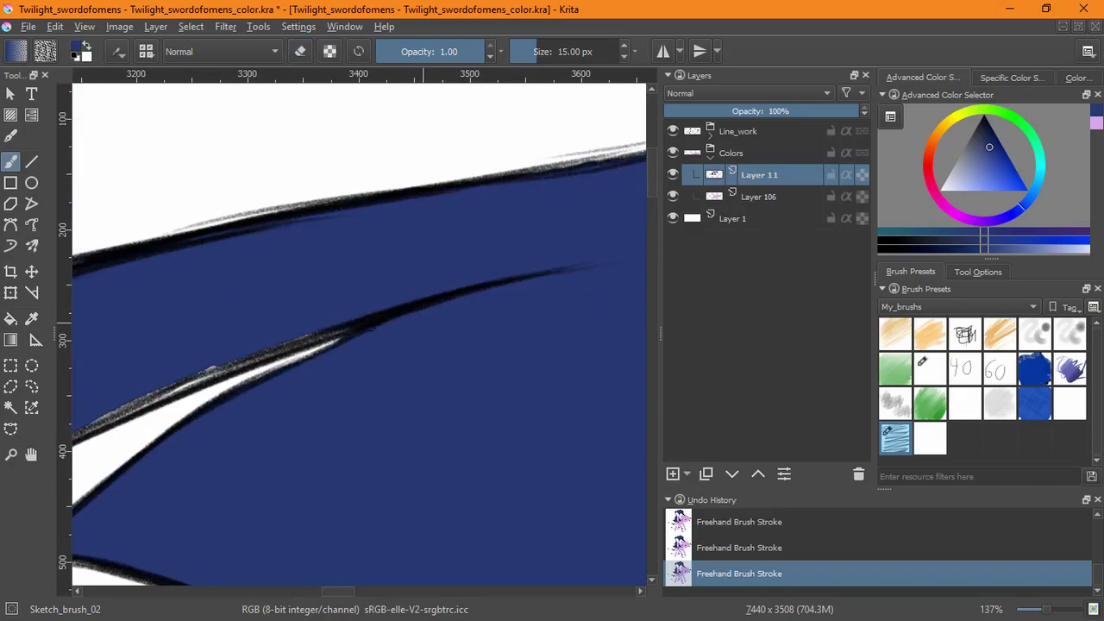
mouse_move(212, 368)
mouse_down()
mouse_move(320, 387)
mouse_move(279, 407)
mouse_up()
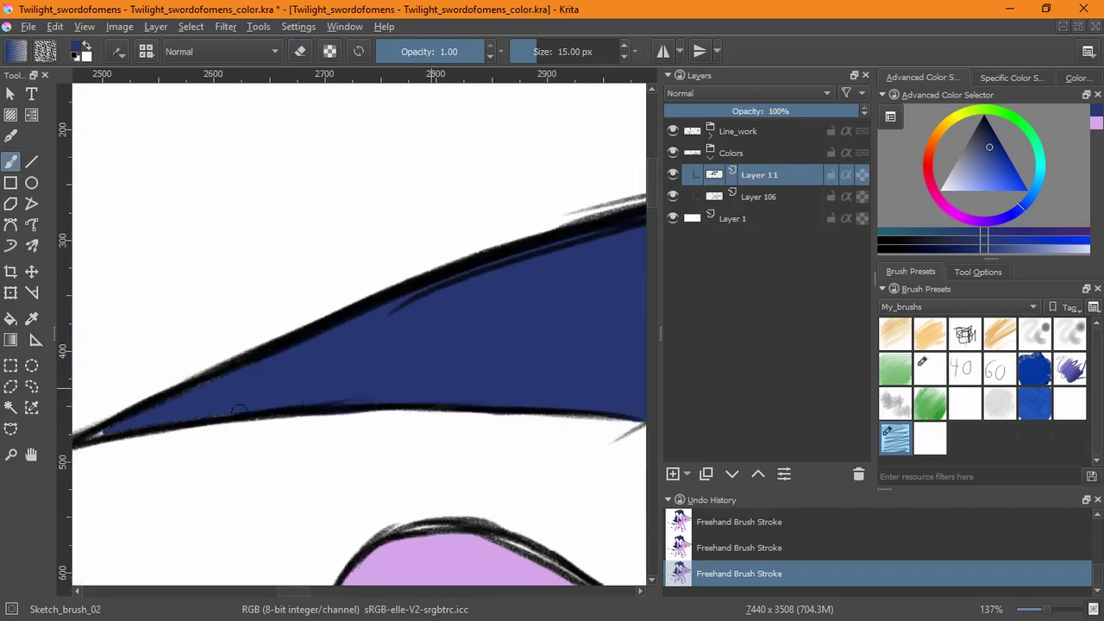
scroll(278, 407, down, 8)
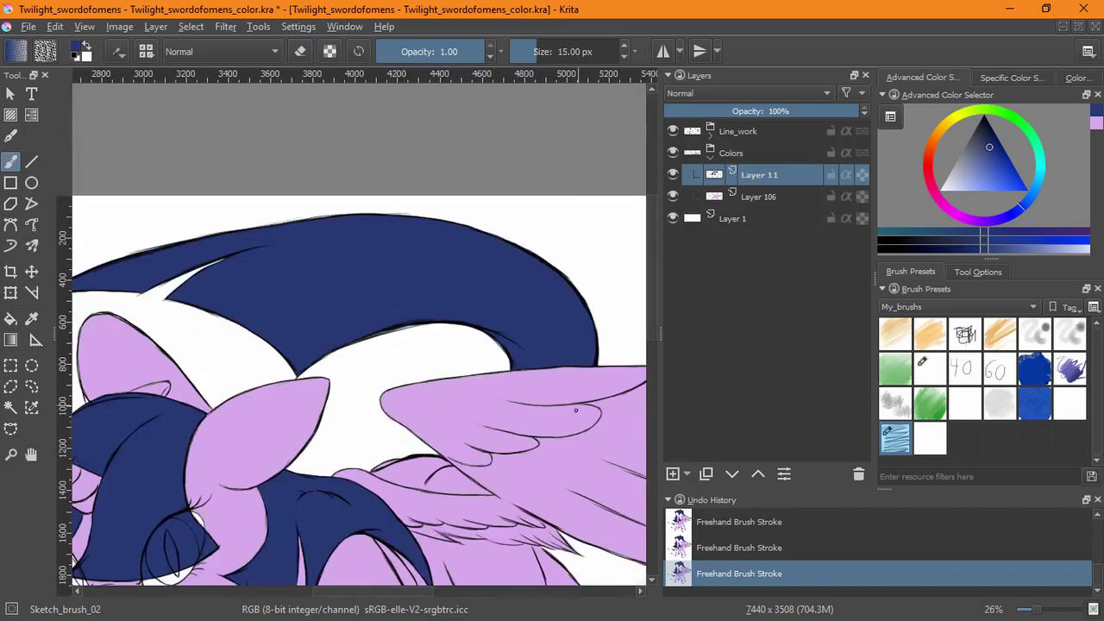
Add a new layer beneath the Colors group and flood-fill it with neutral grey at saturation 0 and lightness 50.
scroll(576, 410, down, 2)
click(759, 197)
scroll(237, 306, up, 6)
key(Insert)
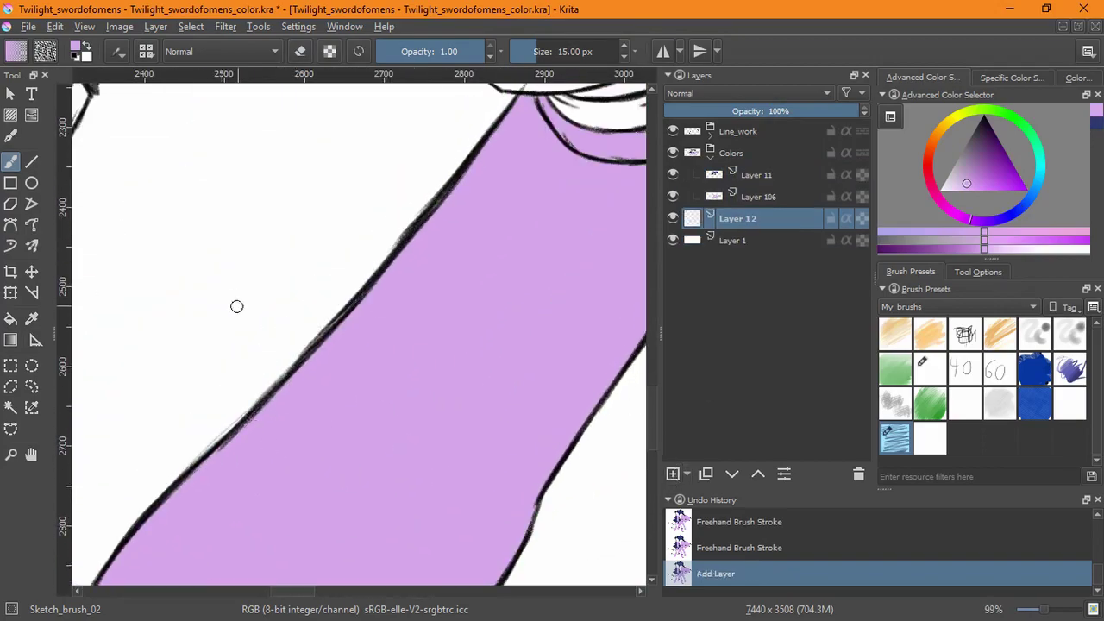
key(f)
click(1078, 78)
drag(1036, 135, 923, 136)
click(220, 227)
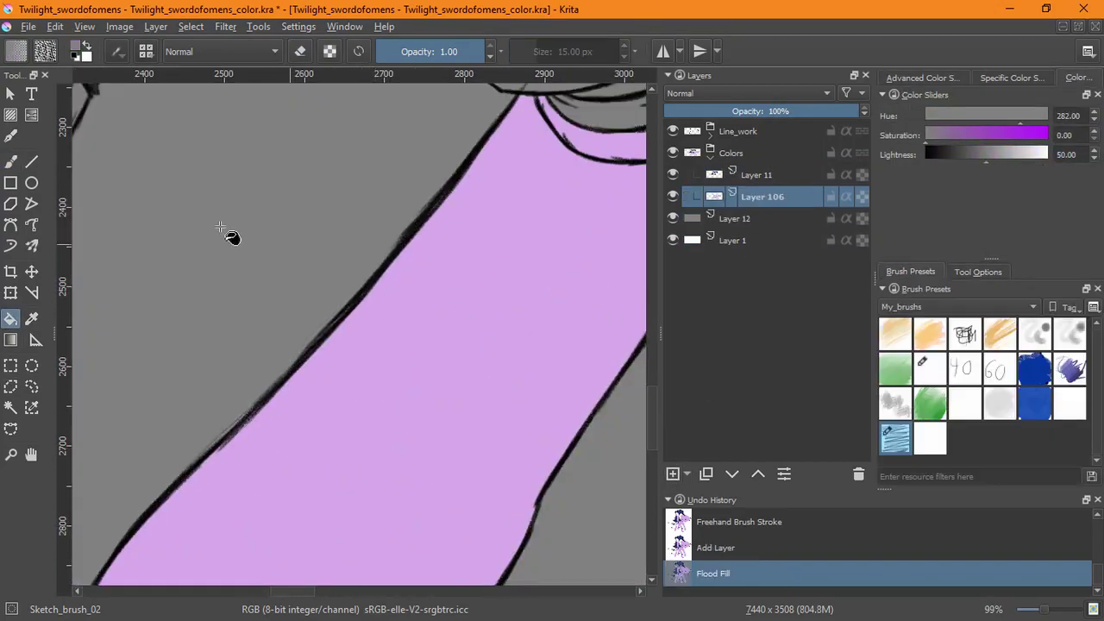
On Layer 106, brush light purple into the gaps along the face outline and around the eyes.
key(b)
drag(523, 259, 365, 480)
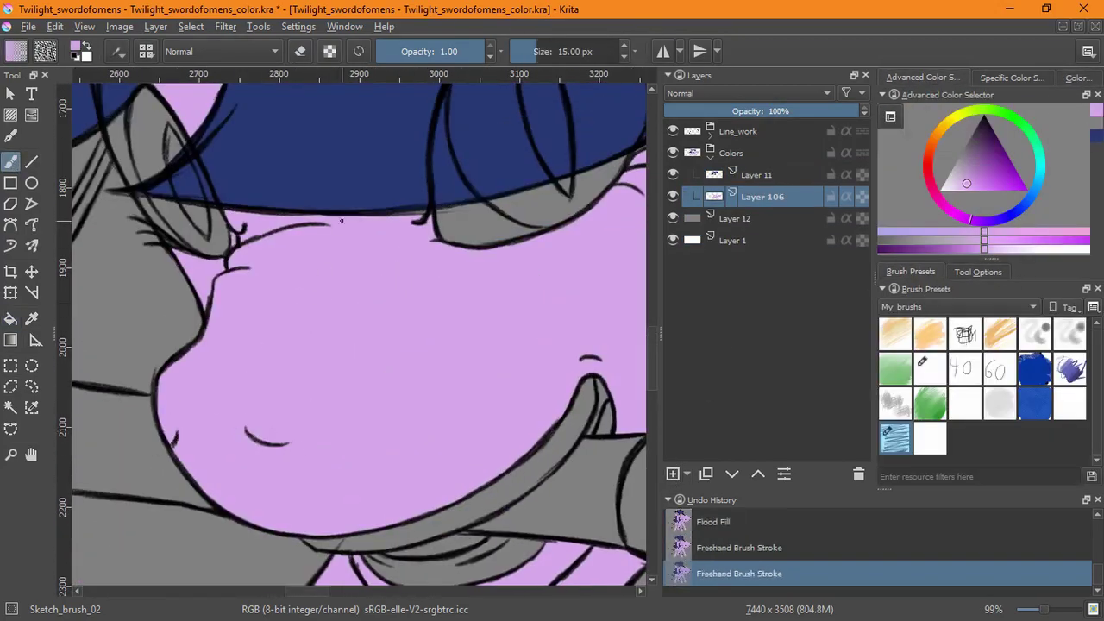
scroll(342, 221, up, 5)
scroll(299, 222, down, 3)
drag(299, 221, 280, 227)
drag(220, 194, 446, 315)
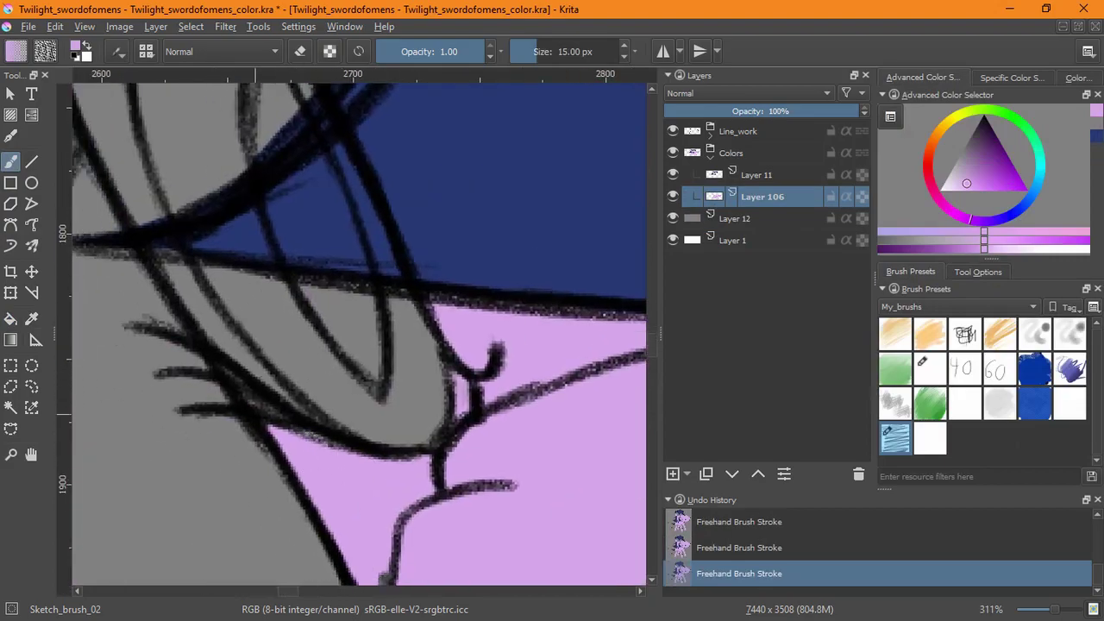
Brush light purple along the horn's edges and ring lines, covering the gaps in its base colour.
mouse_move(247, 290)
mouse_down()
mouse_move(320, 395)
mouse_move(406, 124)
mouse_up()
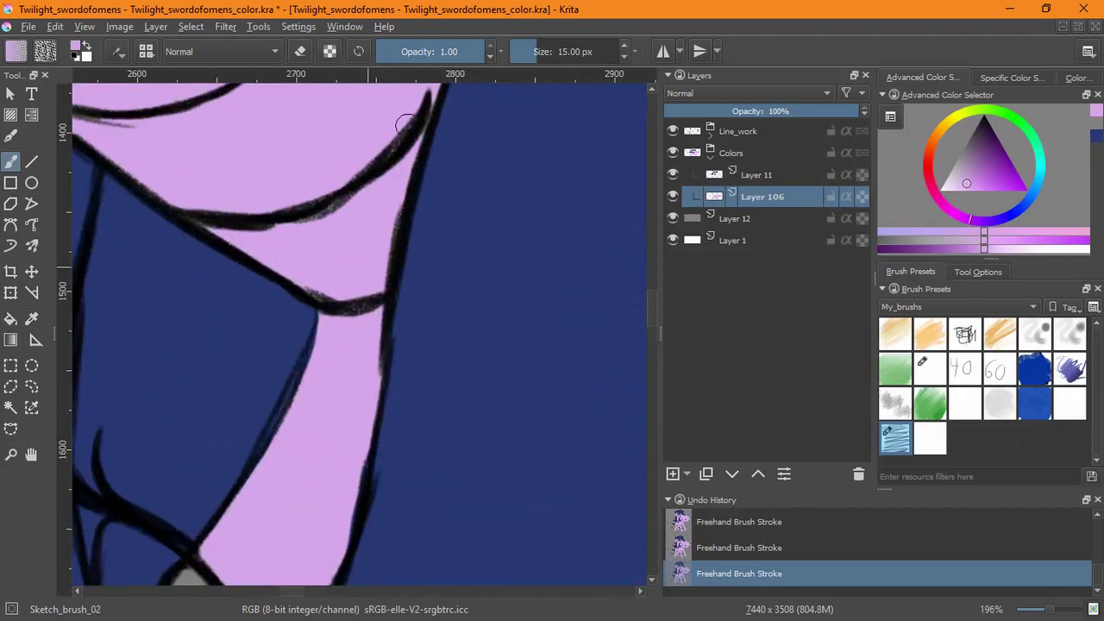
scroll(419, 261, down, 2)
drag(419, 261, 198, 440)
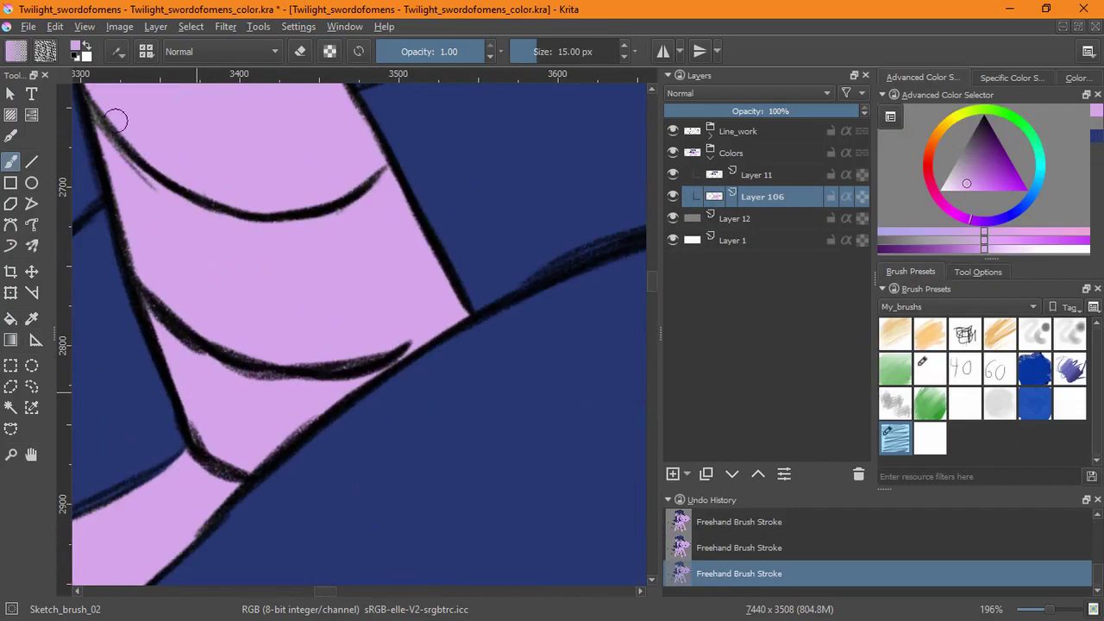
drag(116, 121, 166, 177)
drag(373, 227, 318, 405)
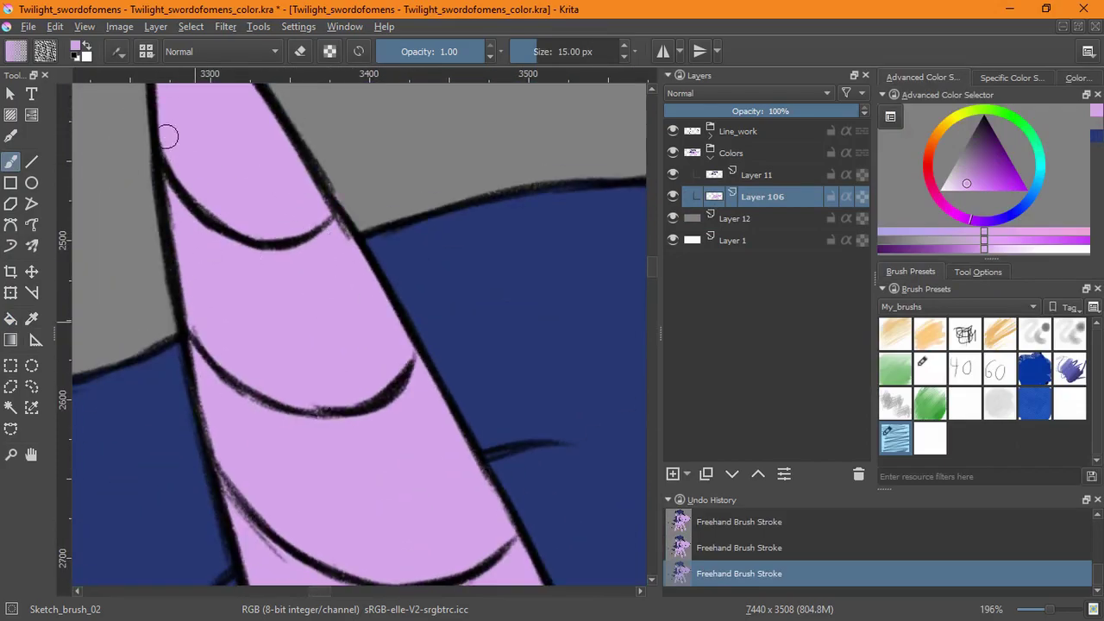
mouse_move(168, 137)
mouse_down()
mouse_move(371, 353)
mouse_move(259, 328)
mouse_move(118, 384)
mouse_up()
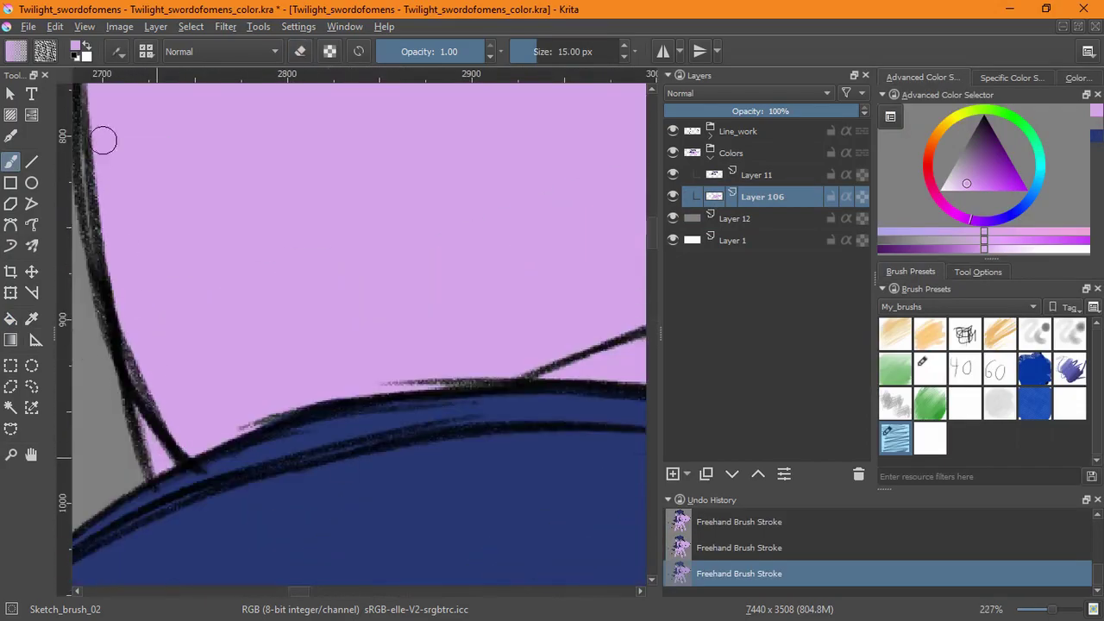
Brush light purple along the ear's edge and into its base where it meets the mane.
drag(103, 140, 233, 284)
drag(302, 297, 151, 360)
drag(350, 304, 404, 341)
drag(170, 513, 385, 363)
Touch up the light purple around the shoulder lines below the mane tip and erase the spill below the belly line.
scroll(337, 311, up, 4)
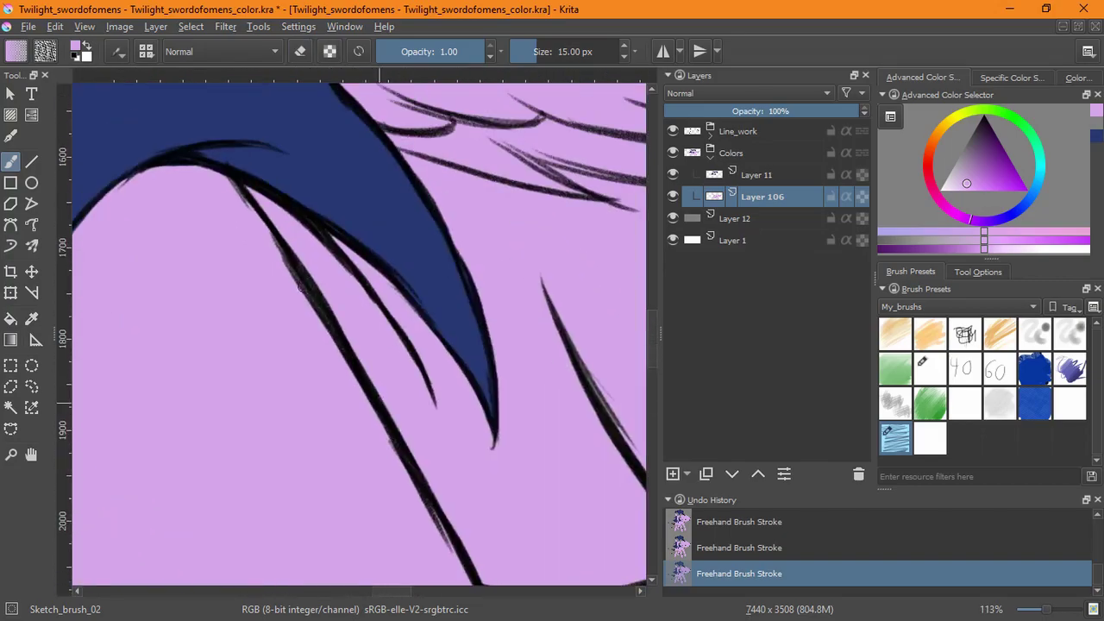
scroll(485, 489, right, 2)
scroll(409, 403, down, 3)
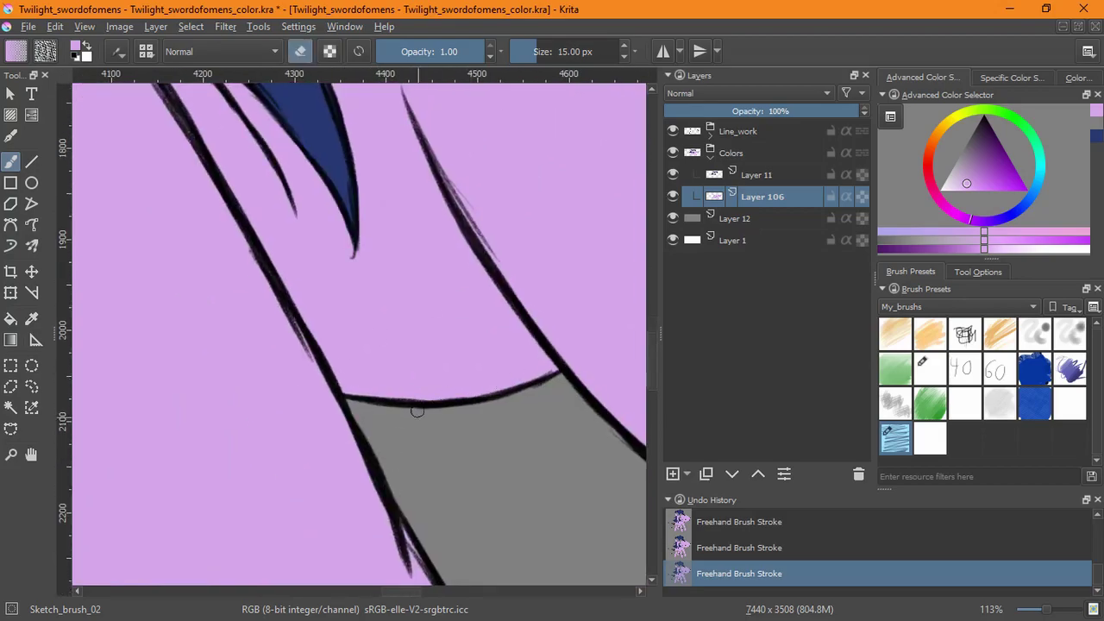
scroll(417, 412, down, 8)
Brush light purple along the outlines of the legs down to the rounded hooves.
scroll(351, 237, down, 5)
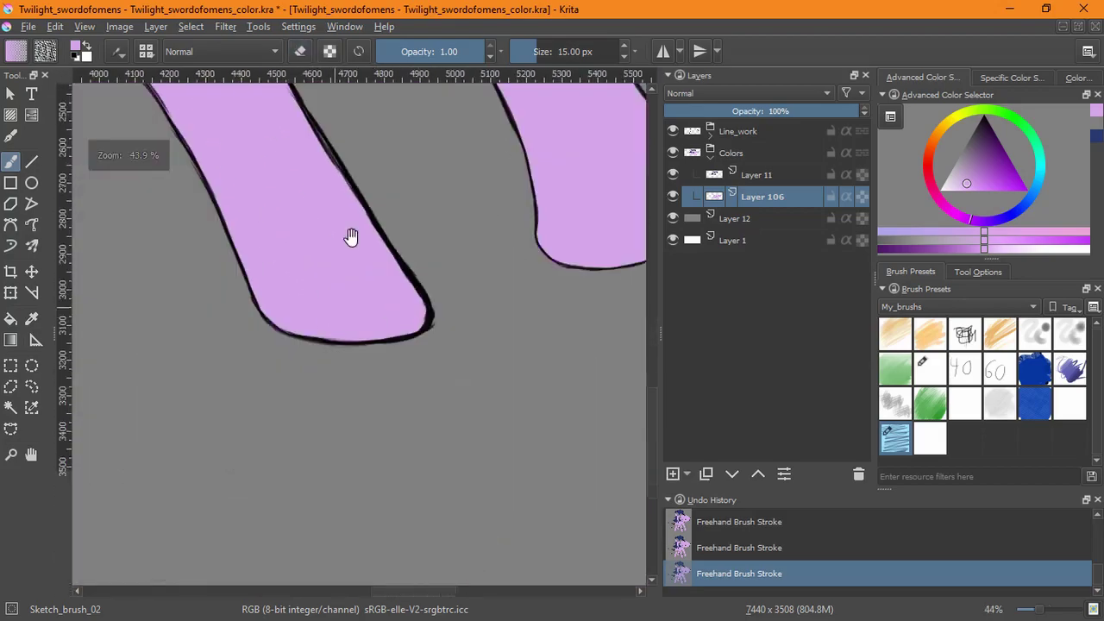
scroll(351, 236, up, 6)
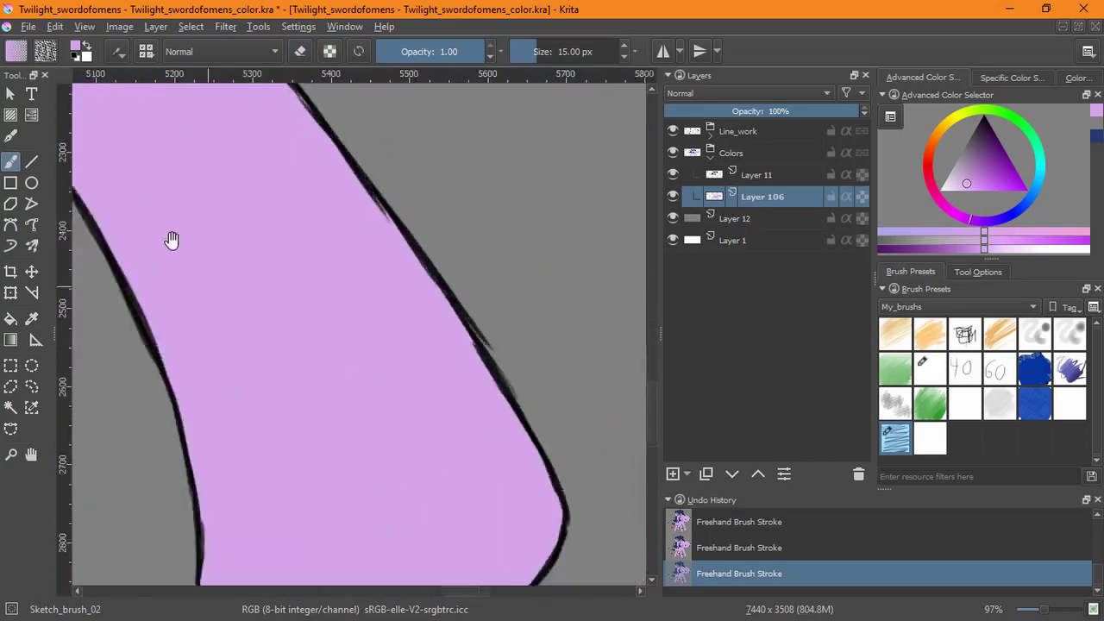
scroll(172, 240, up, 1)
scroll(330, 174, down, 5)
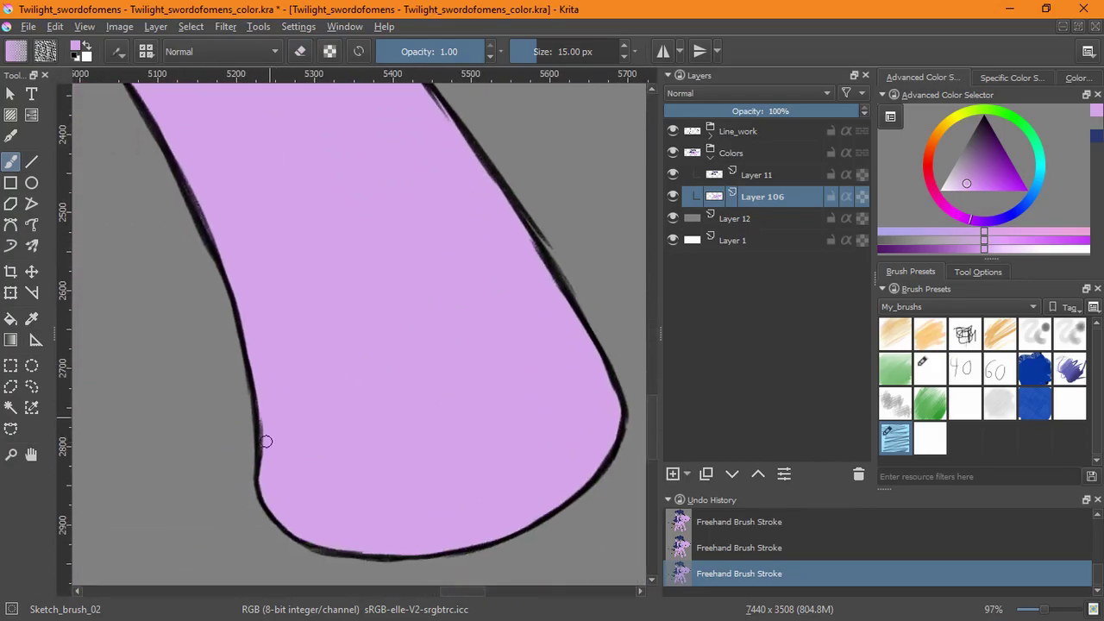
Erase the light purple from the background gaps between the wing's lower edge and the pointed feather tips.
scroll(438, 346, up, 10)
ctrl+scroll(474, 340, down, 1)
ctrl+scroll(464, 389, up, 2)
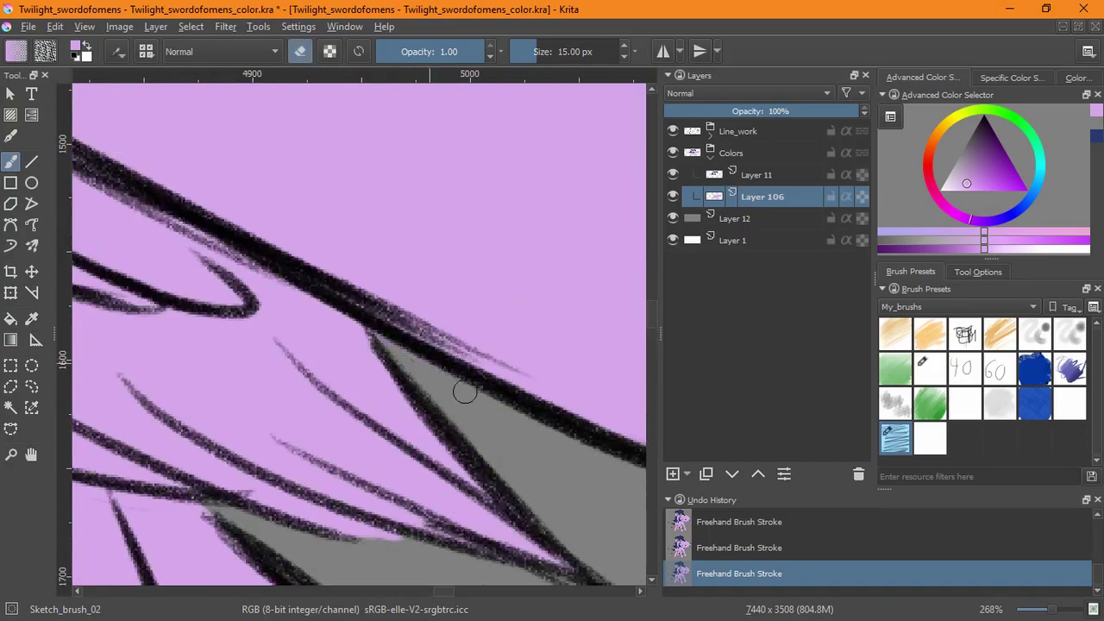
scroll(402, 192, up, 4)
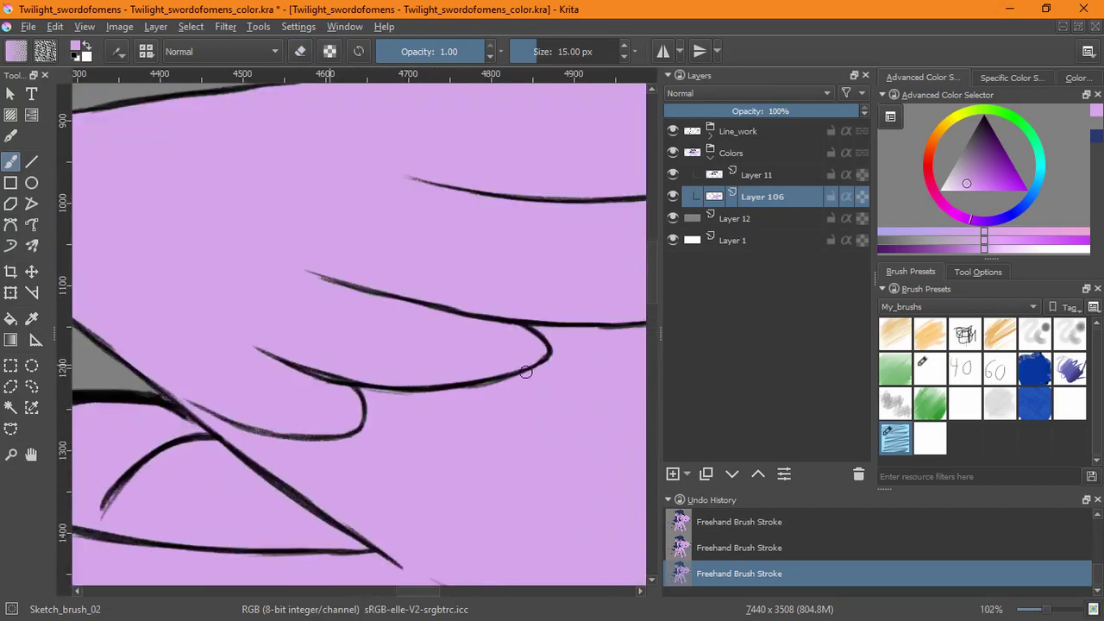
Brush light purple along the rounded feather lines and the long feathers of the raised wing.
scroll(475, 325, right, 3)
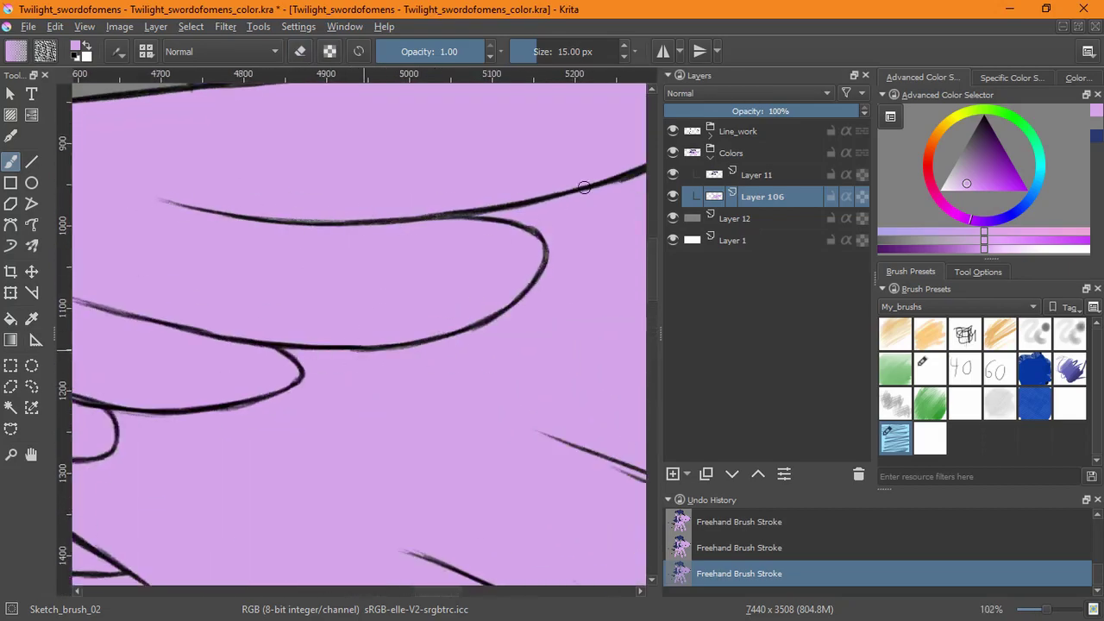
scroll(584, 187, down, 3)
scroll(196, 321, right, 8)
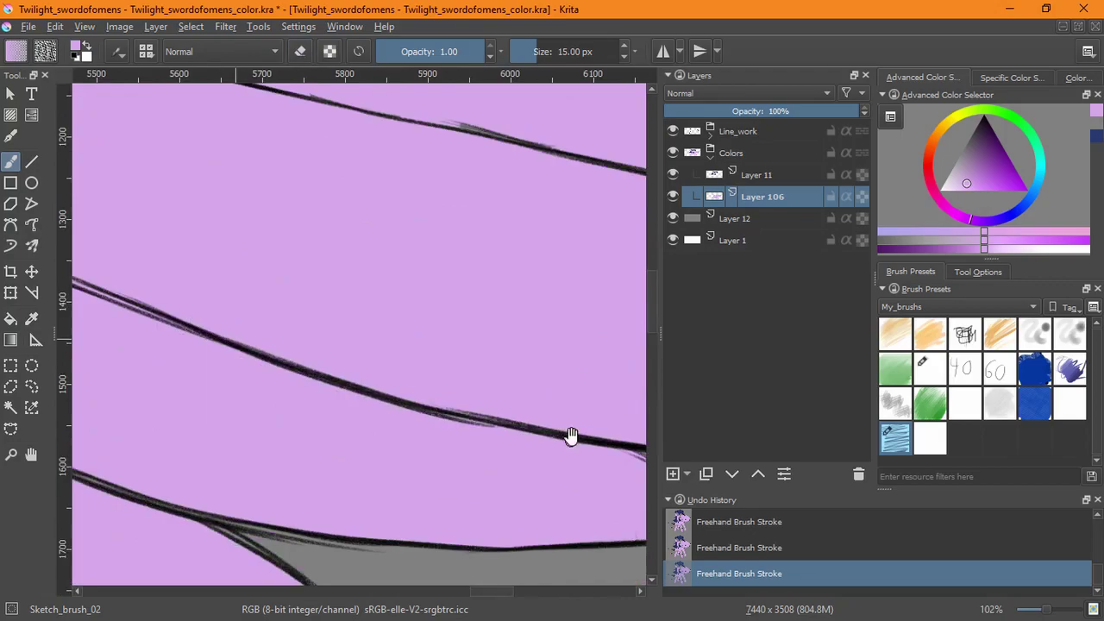
scroll(570, 435, right, 2)
Brush light purple into the gaps along the lower figure's leg and feather outlines.
drag(500, 511, 272, 467)
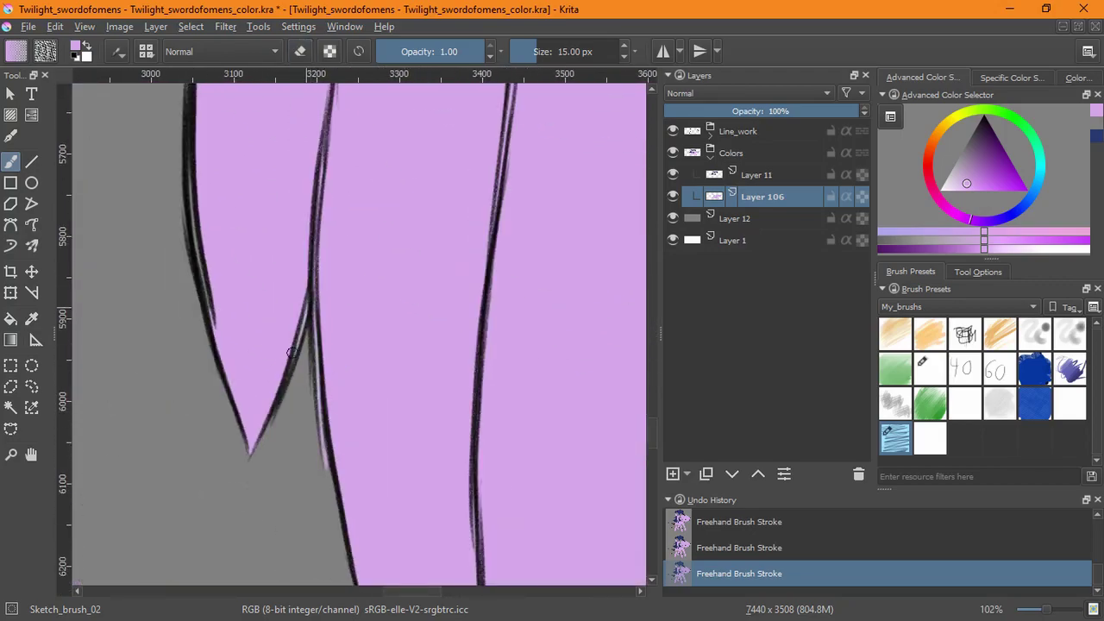
scroll(281, 423, down, 3)
scroll(365, 353, right, 5)
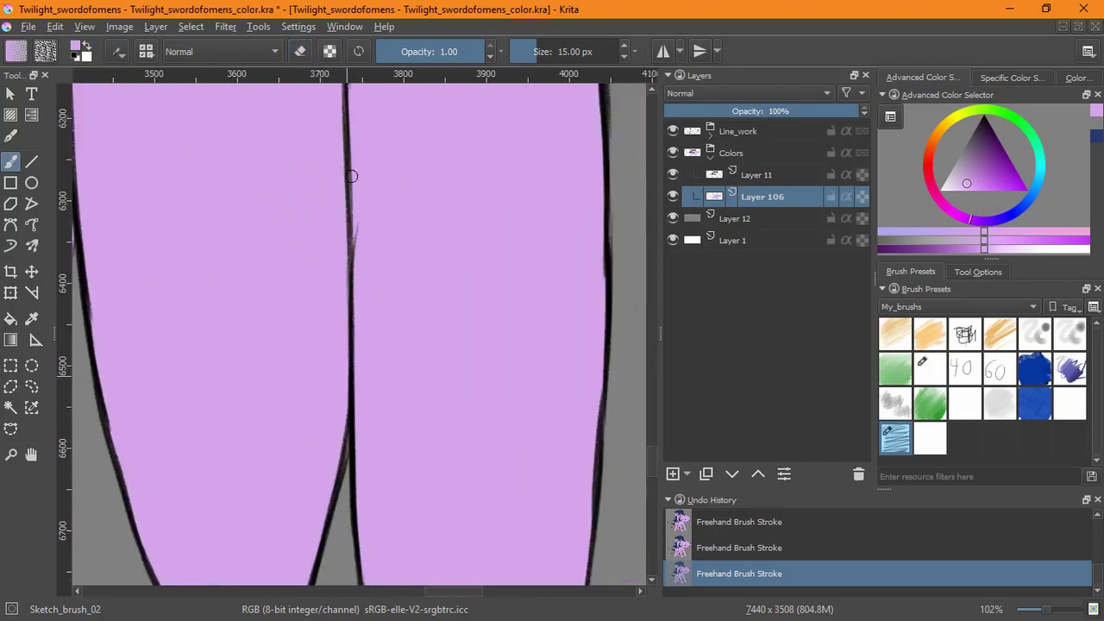
scroll(326, 186, up, 13)
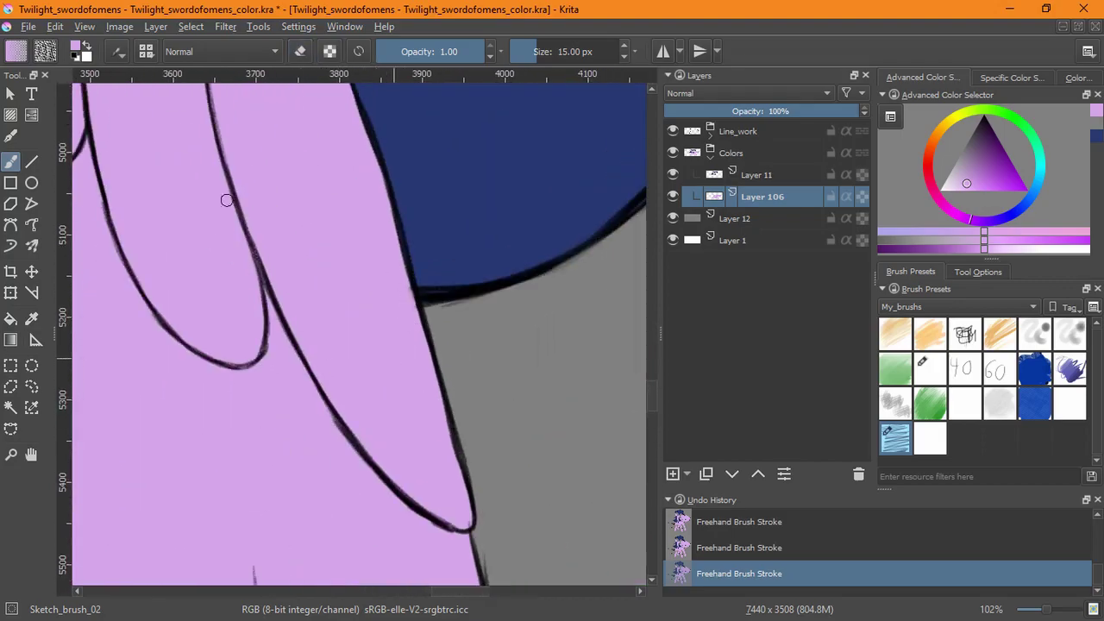
Add a new layer in its own group above the body and hair colour layers, and set the group's blending mode to Multiply.
scroll(360, 270, up, 10)
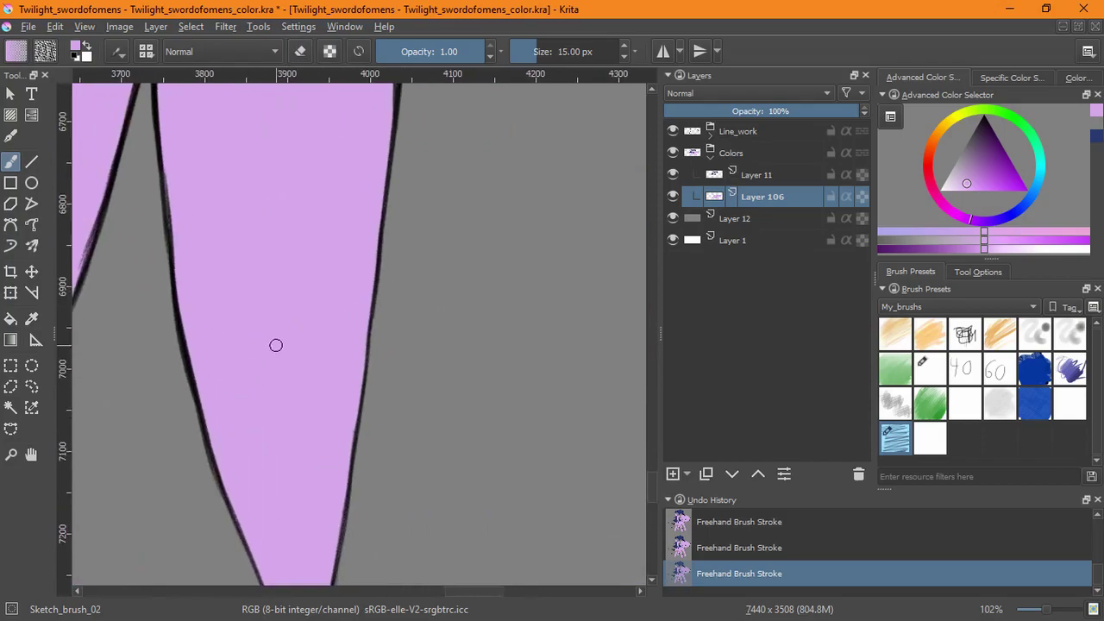
scroll(276, 345, down, 6)
drag(466, 382, 915, 270)
key(Insert)
key(ctrl+Page_Down)
key(ctrl+g)
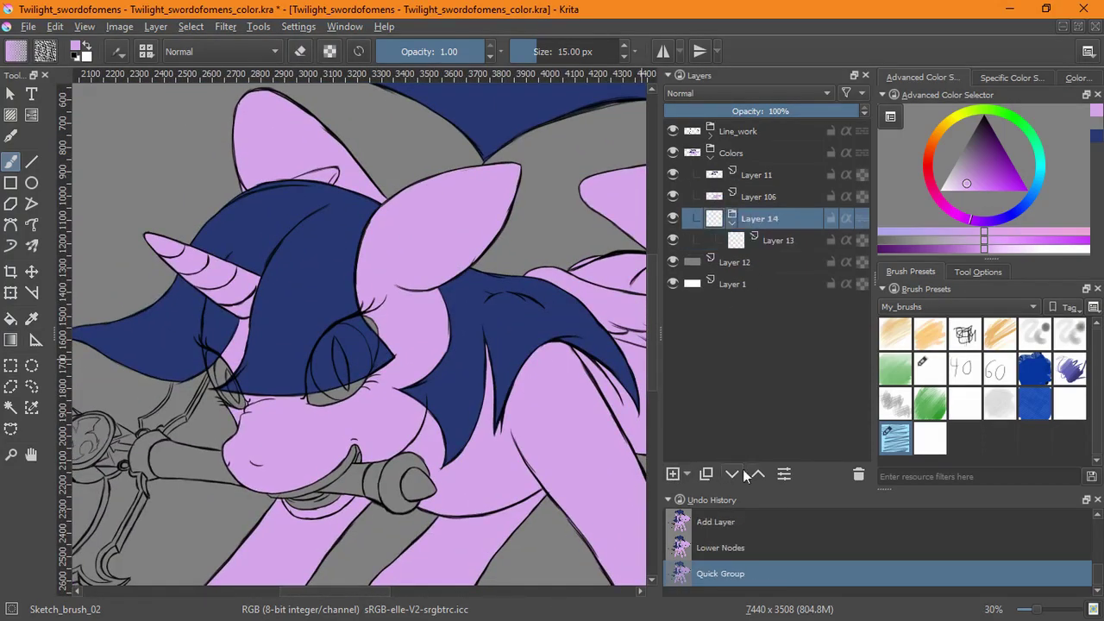
click(736, 93)
click(725, 199)
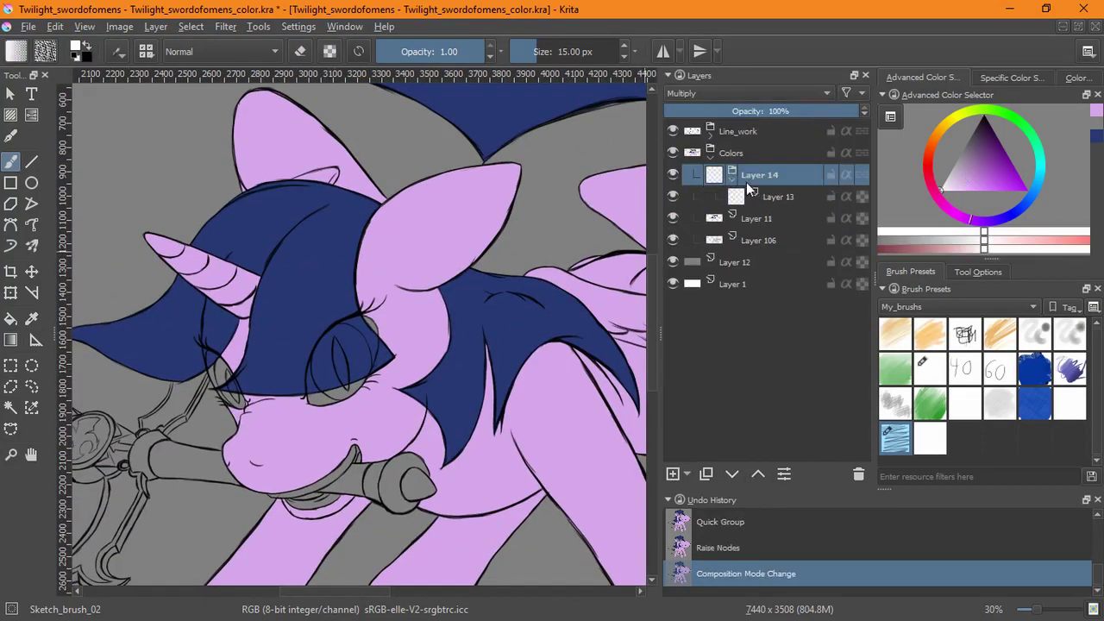
Paint white into the exposed eye whites of both eyes on the layer inside the new group.
click(759, 196)
scroll(298, 378, up, 5)
mouse_move(298, 379)
mouse_down()
mouse_move(341, 360)
mouse_move(341, 384)
mouse_up()
scroll(419, 364, up, 5)
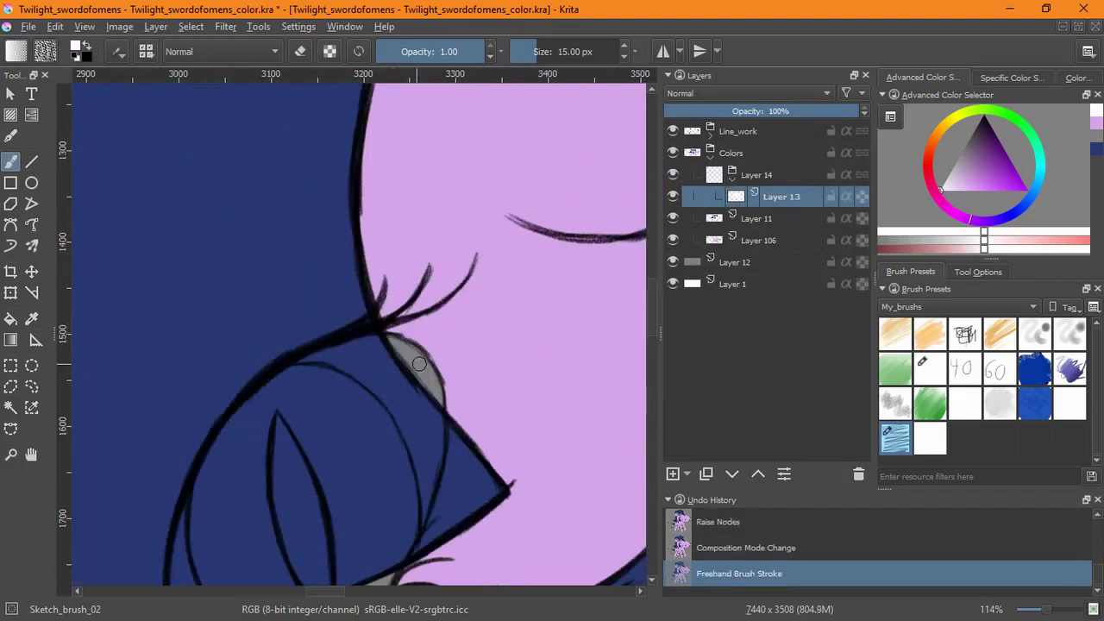
drag(429, 380, 432, 386)
scroll(432, 385, down, 4)
scroll(306, 312, up, 5)
drag(302, 289, 307, 312)
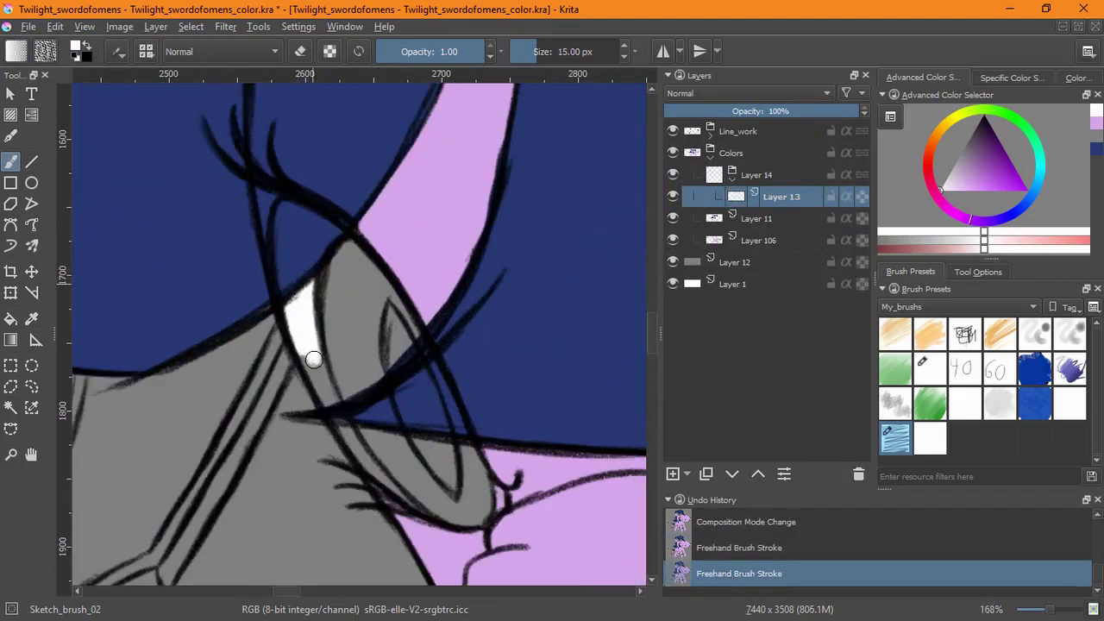
drag(313, 358, 321, 392)
Set the eye group's blending mode to Normal and paint the rest of the far eye's white over the hair.
click(747, 93)
click(709, 194)
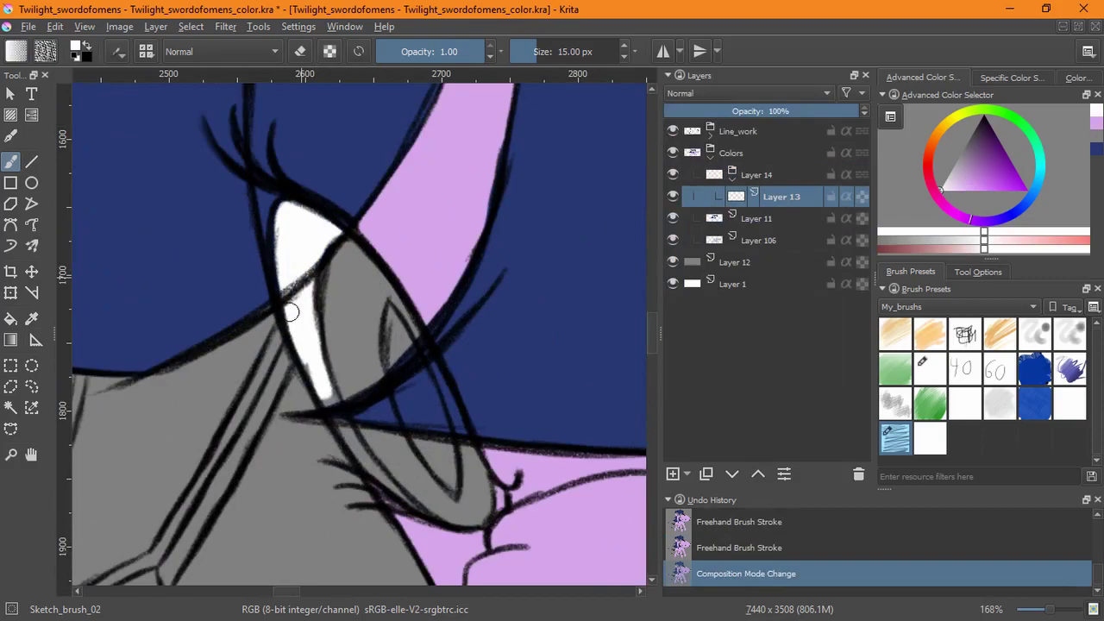
drag(292, 313, 332, 405)
drag(332, 406, 264, 390)
drag(280, 336, 259, 323)
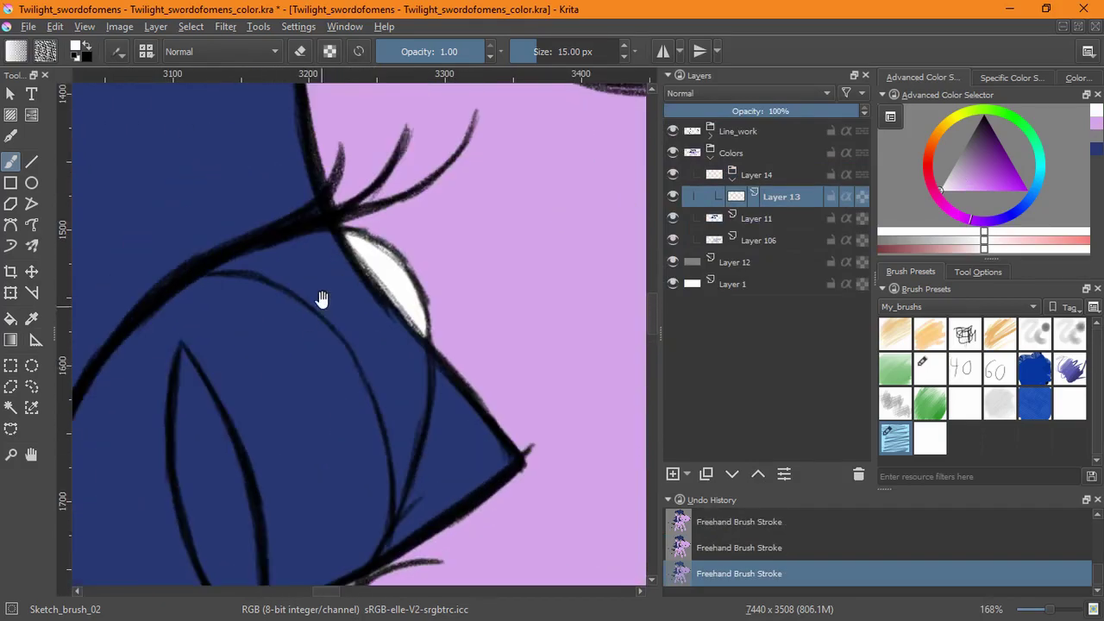
Fill the near eye's white around the iris, including the part over the hair, and erase the overspill.
mouse_move(320, 298)
mouse_down()
mouse_move(402, 406)
mouse_move(369, 290)
mouse_up()
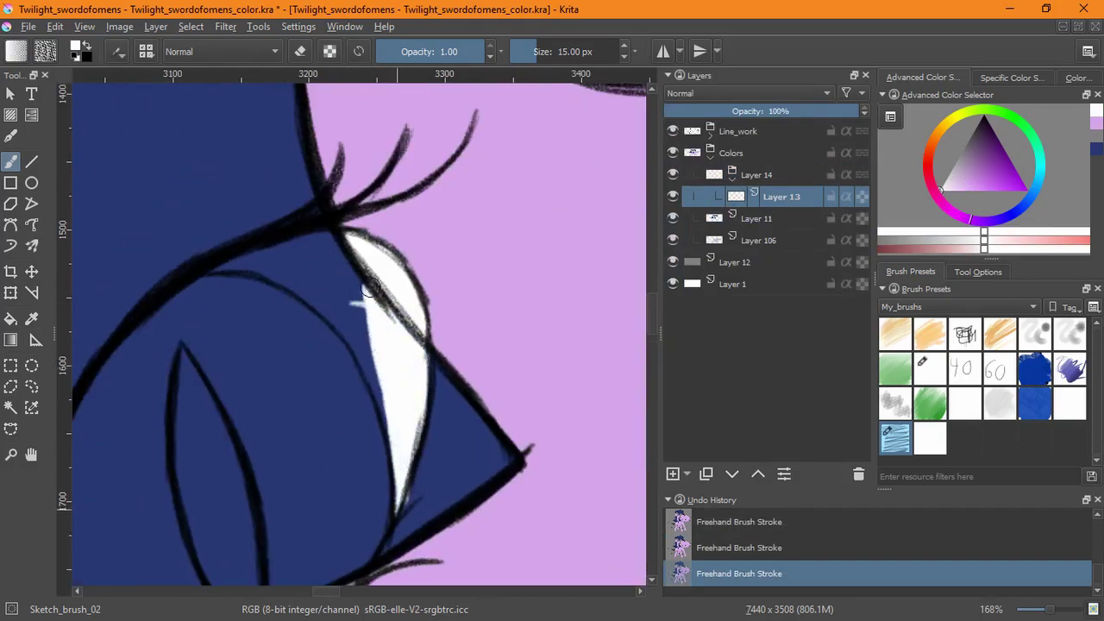
mouse_move(215, 275)
mouse_down()
mouse_move(334, 291)
mouse_move(404, 453)
mouse_up()
key(slash)
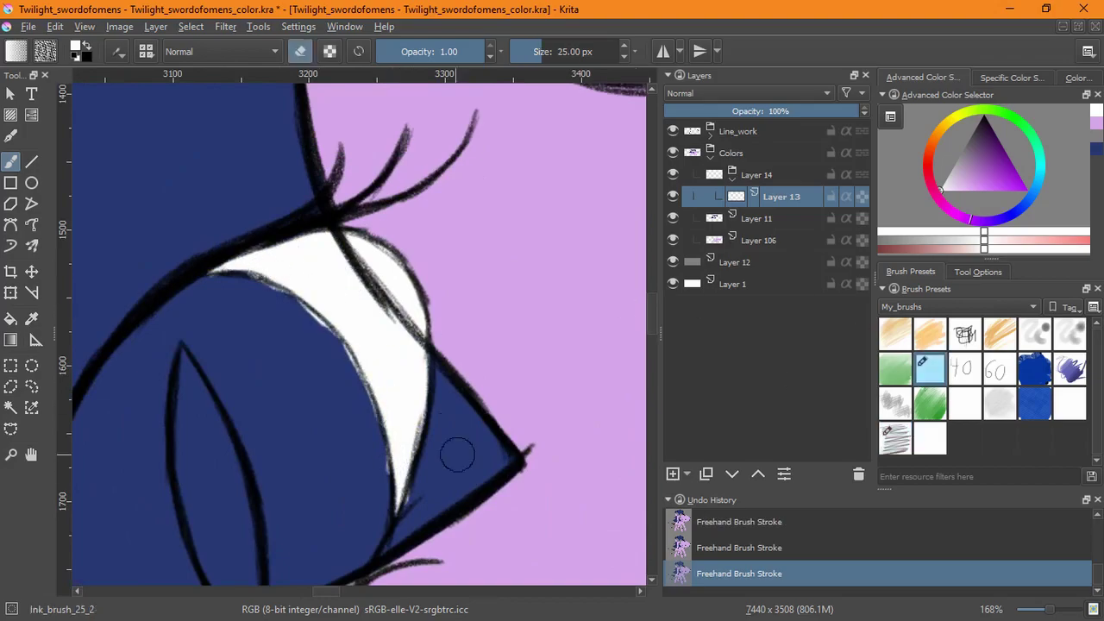
drag(352, 307, 326, 363)
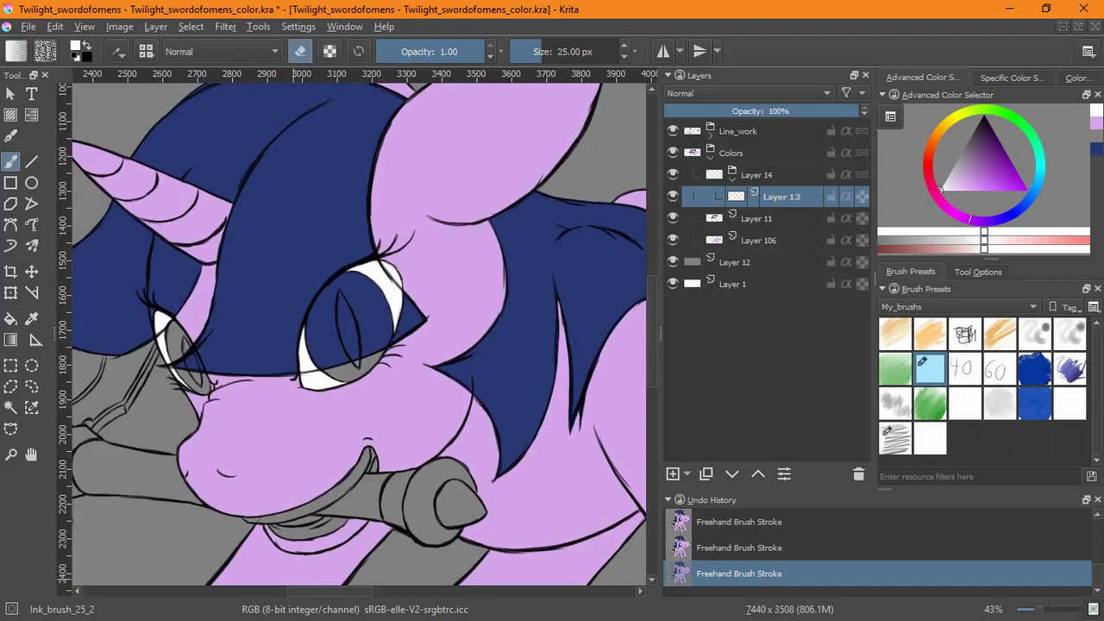
Choose a very dark purple, hide the grey background layer and select the exposed part of the far iris as a contiguous area.
ctrl+click(236, 339)
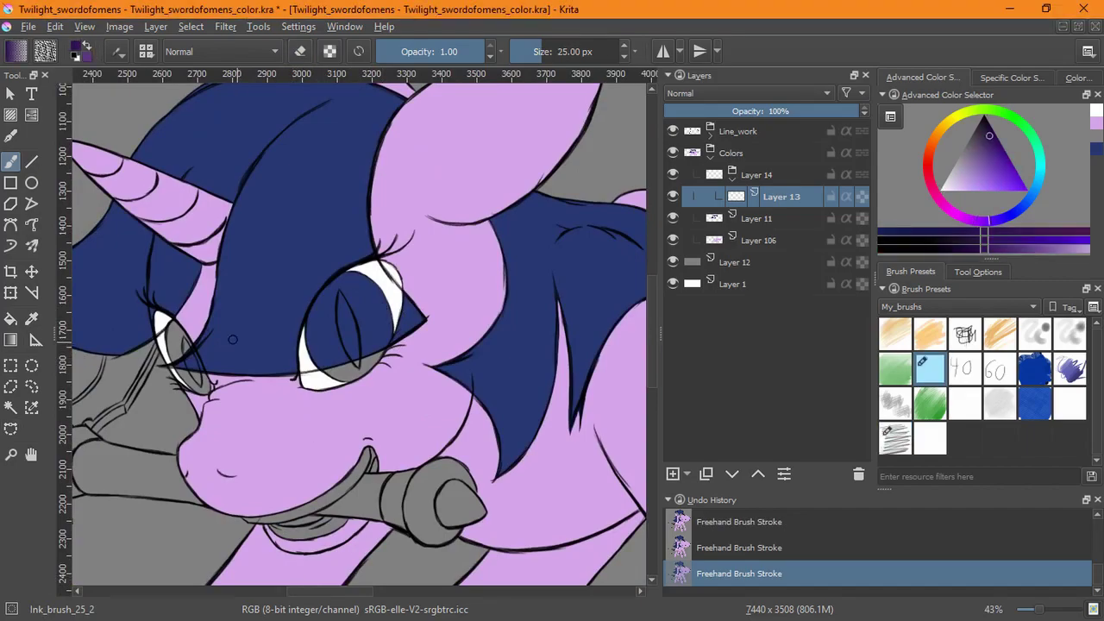
key(ctrl+w)
drag(232, 339, 278, 308)
click(278, 308)
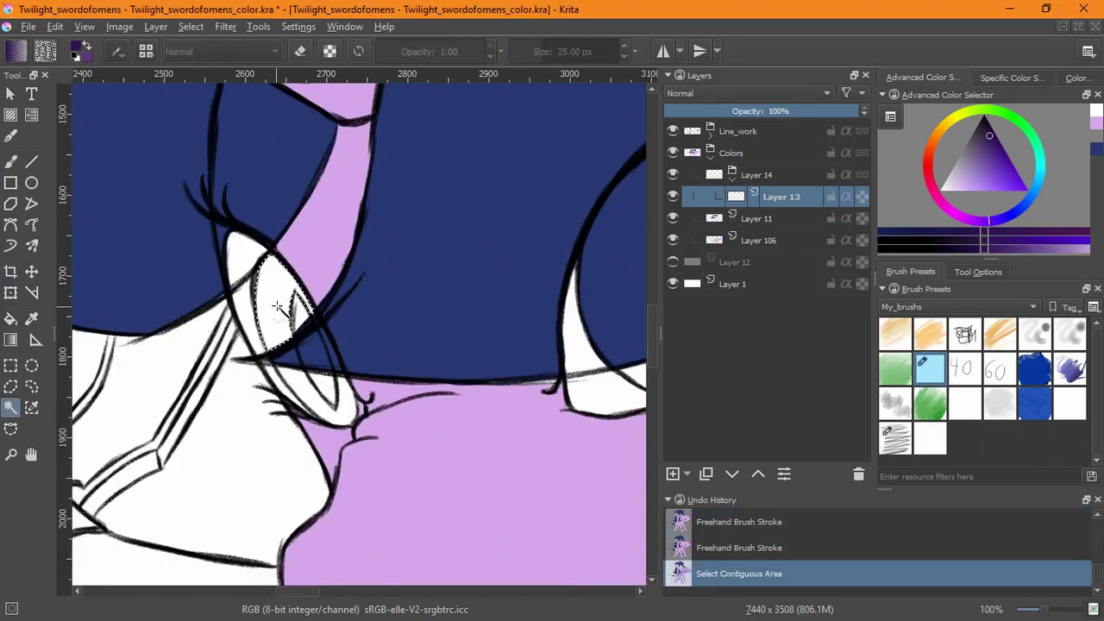
Add the remaining iris areas of both eyes to the contiguous selection, hiding the dark blue hair layer while picking them.
drag(629, 281, 276, 363)
click(258, 362)
click(328, 349)
click(673, 218)
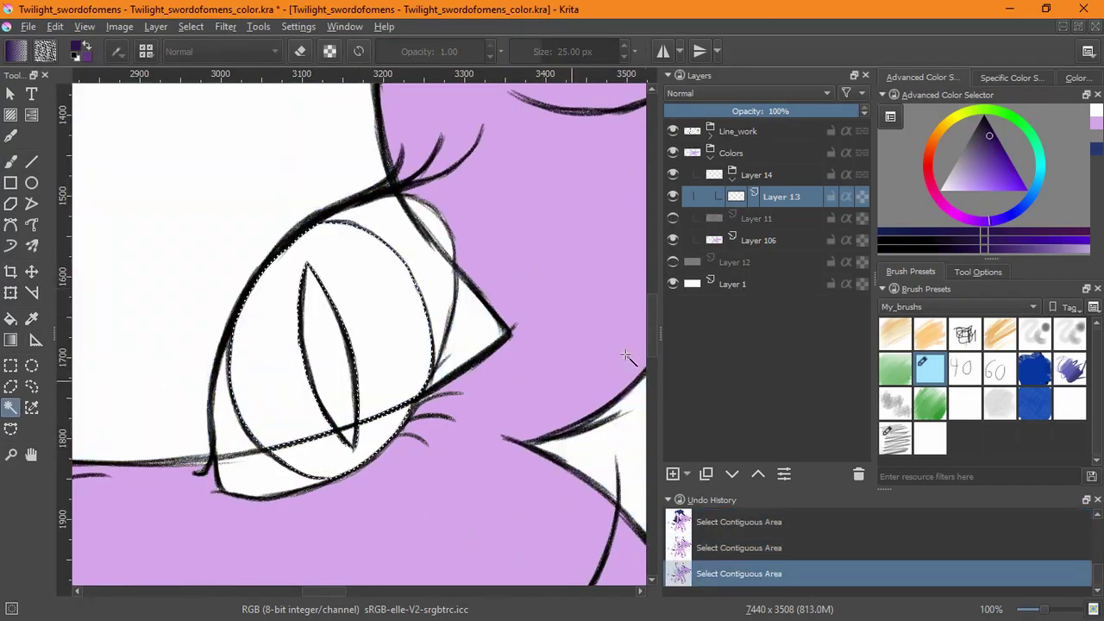
click(673, 218)
scroll(345, 345, down, 5)
scroll(345, 302, up, 6)
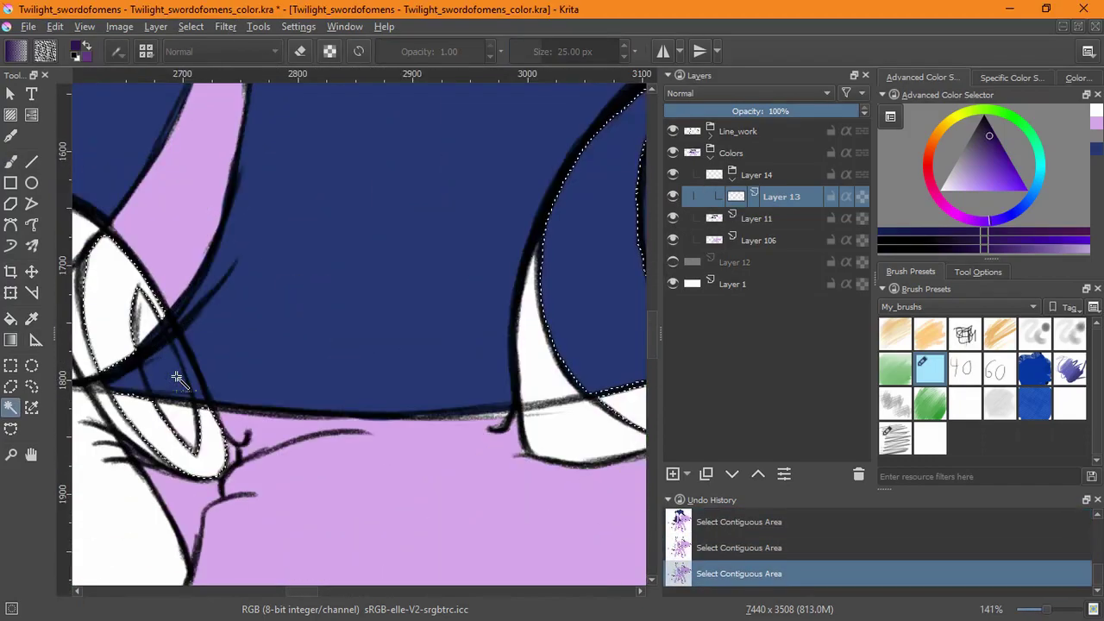
click(673, 218)
click(673, 218)
Add a new layer above the eye whites, try a dark purple gradient across the selected irises, and undo the gradient.
key(Insert)
key(g)
mouse_move(288, 345)
mouse_down()
mouse_move(239, 466)
mouse_move(319, 458)
mouse_up()
key(ctrl+z)
scroll(258, 431, down, 1)
key(ctrl+z)
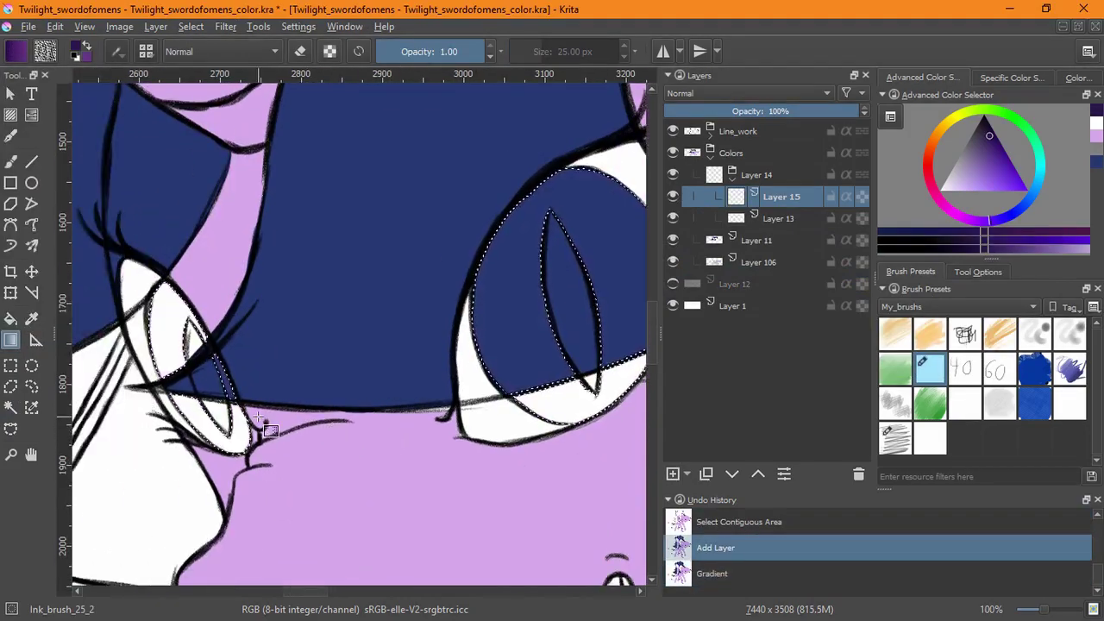
Remove the near iris from the selection with a rectangle so that only the far iris stays selected.
key(ctrl+z)
key(ctrl+shift+z)
drag(259, 420, 176, 430)
key(ctrl+r)
drag(349, 144, 622, 446)
key(ctrl+z)
key(ctrl+shift+z)
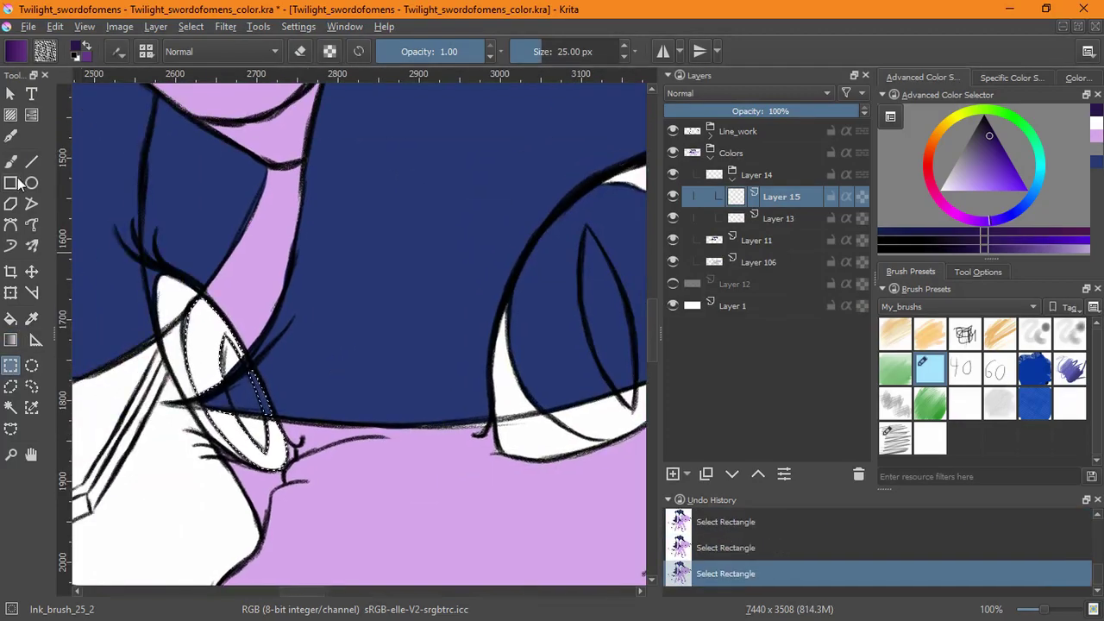
key(g)
drag(207, 311, 333, 353)
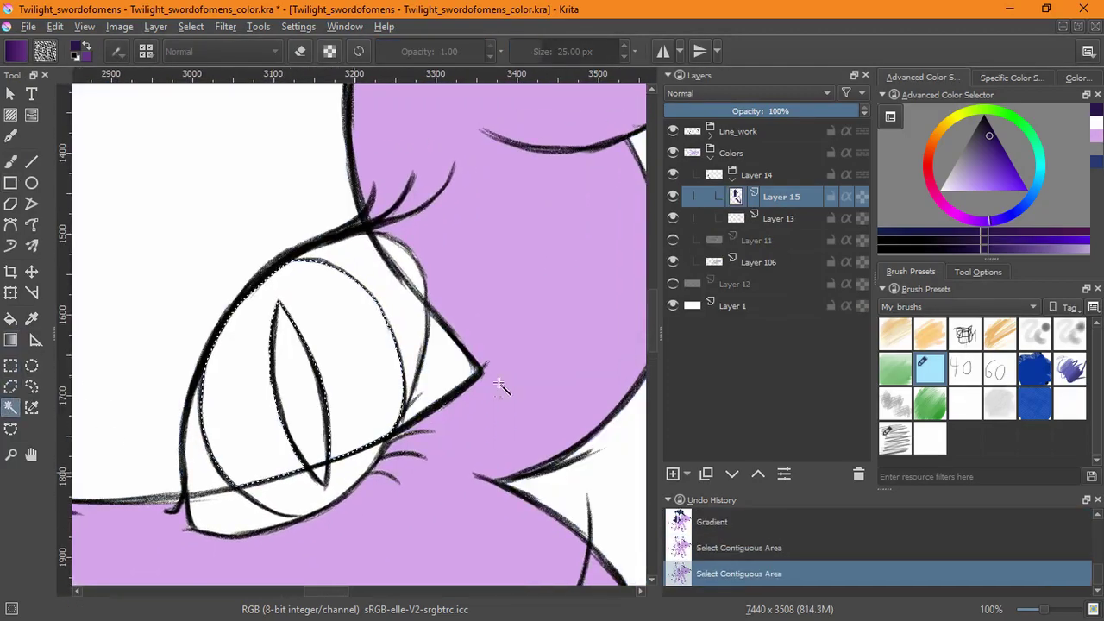
key(g)
drag(284, 290, 431, 346)
click(190, 26)
click(216, 65)
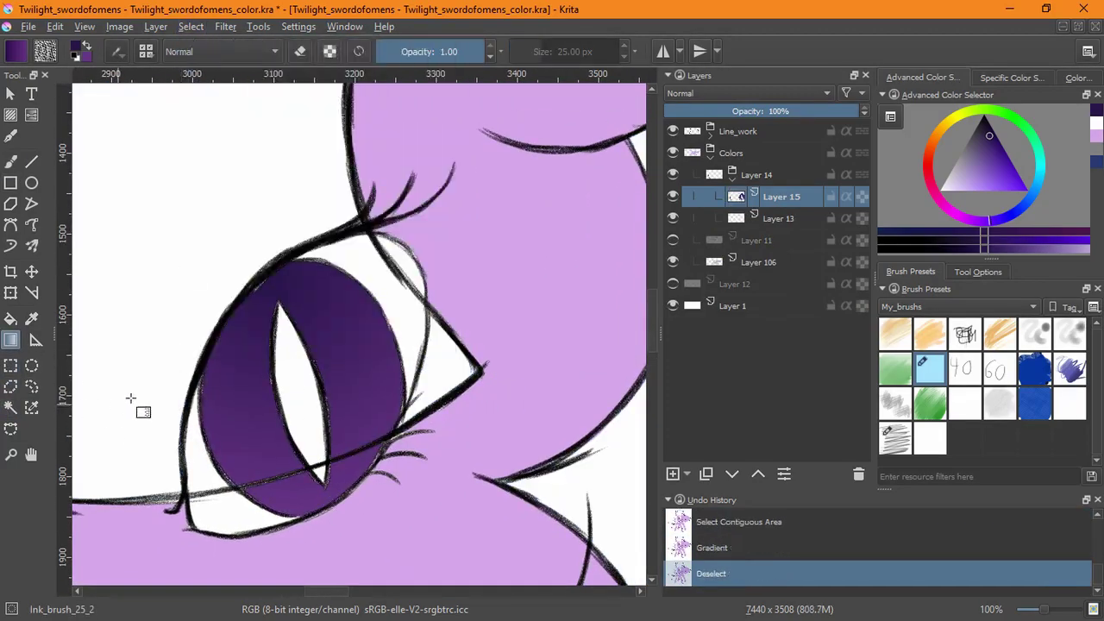
key(ctrl+z)
key(ctrl+z)
Add a transparency mask to the iris layer from the far iris selection.
key(minus)
key(minus)
key(minus)
key(minus)
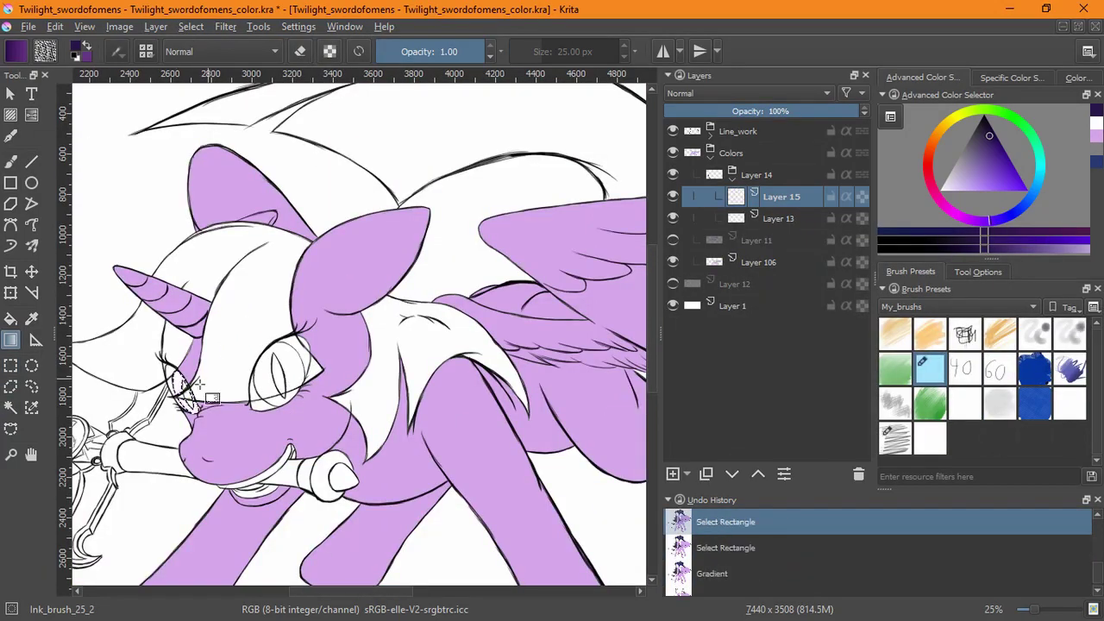
key(plus)
key(plus)
key(plus)
key(plus)
key(ctrl+shift+t)
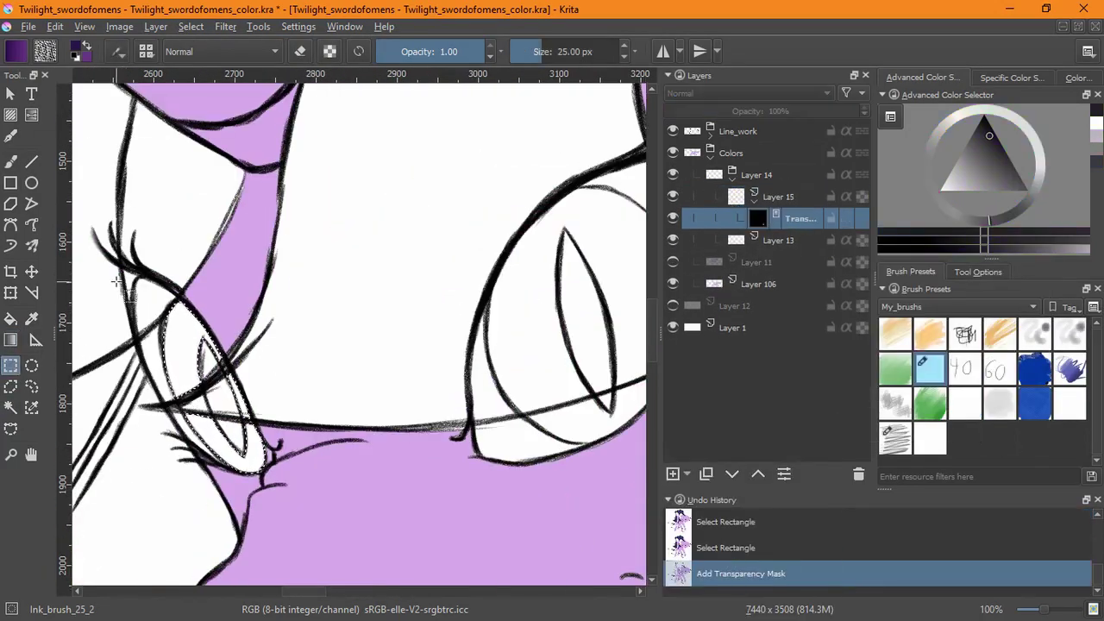
Select a rectangle around the far eye and fill it with a dark purple gradient on the masked iris layer.
drag(113, 267, 322, 525)
key(g)
drag(185, 285, 233, 308)
key(ctrl+z)
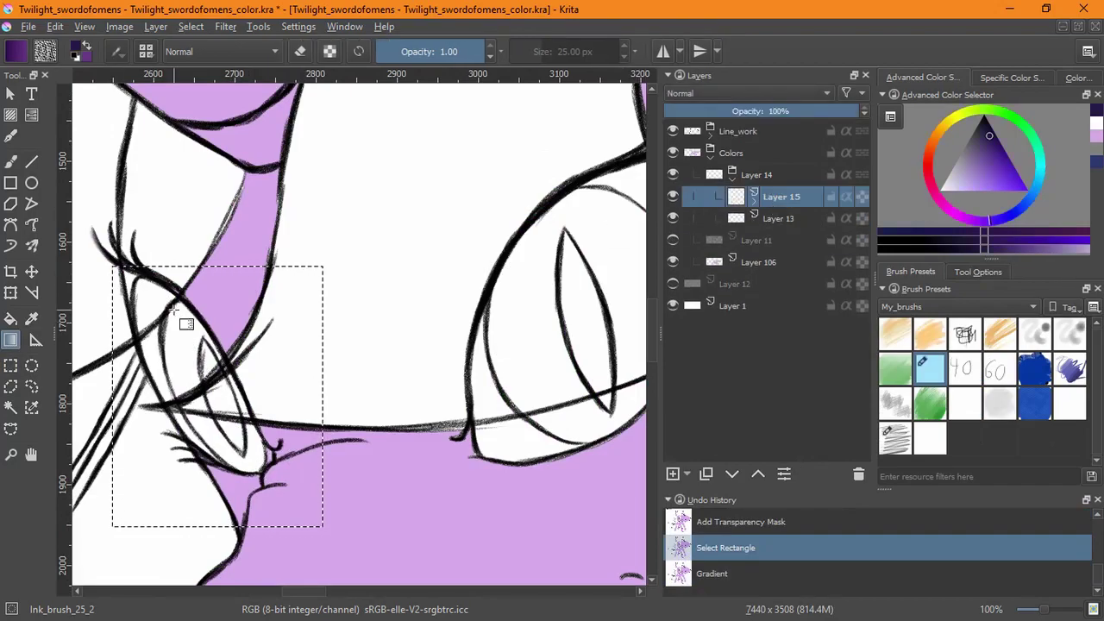
key(ctrl+shift+z)
Select the near iris as a contiguous area, add a new layer with a transparency mask from it, and clear the selection.
drag(394, 388, 228, 452)
double_click(351, 389)
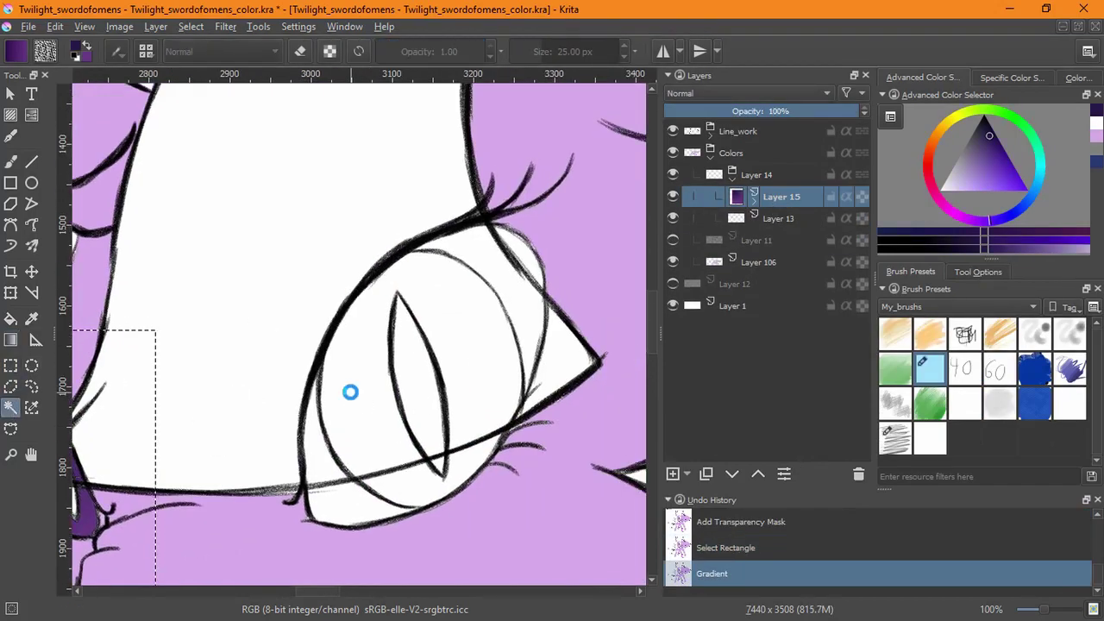
click(668, 481)
key(ctrl+shift+t)
key(ctrl+shift+a)
Fill a rectangle around the near eye with a dark purple gradient on its masked layer, and clear the selection.
key(ctrl+r)
drag(276, 198, 555, 551)
key(g)
drag(405, 311, 406, 438)
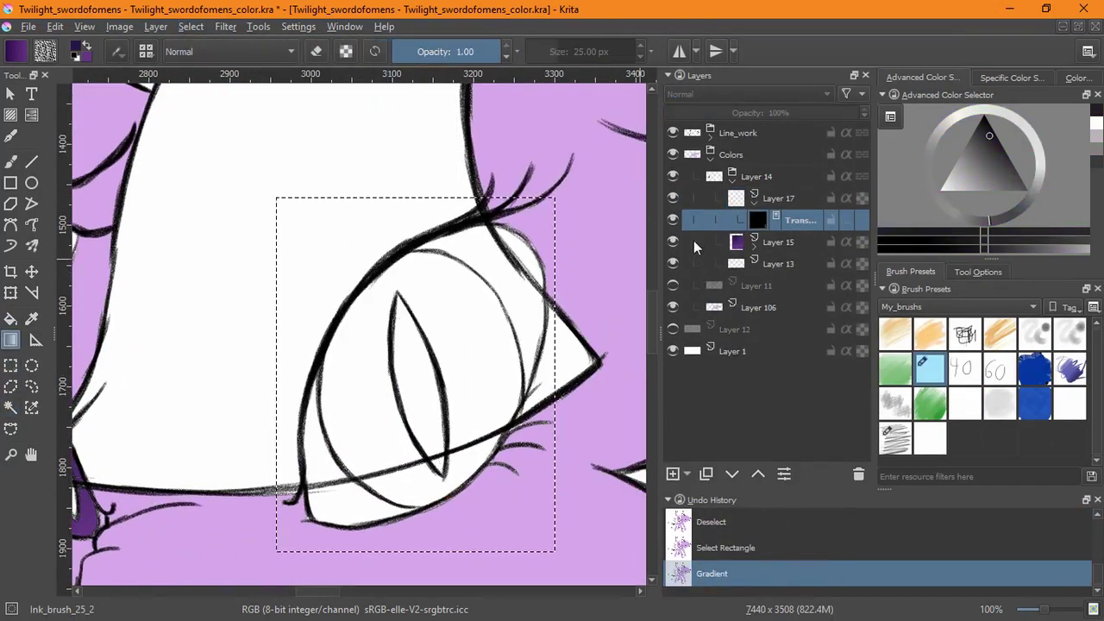
key(Page_Up)
key(ctrl+shift+a)
Brush on the near iris's transparency mask to extend the purple to the outline on its inner side and along the pupil.
click(757, 220)
key(b)
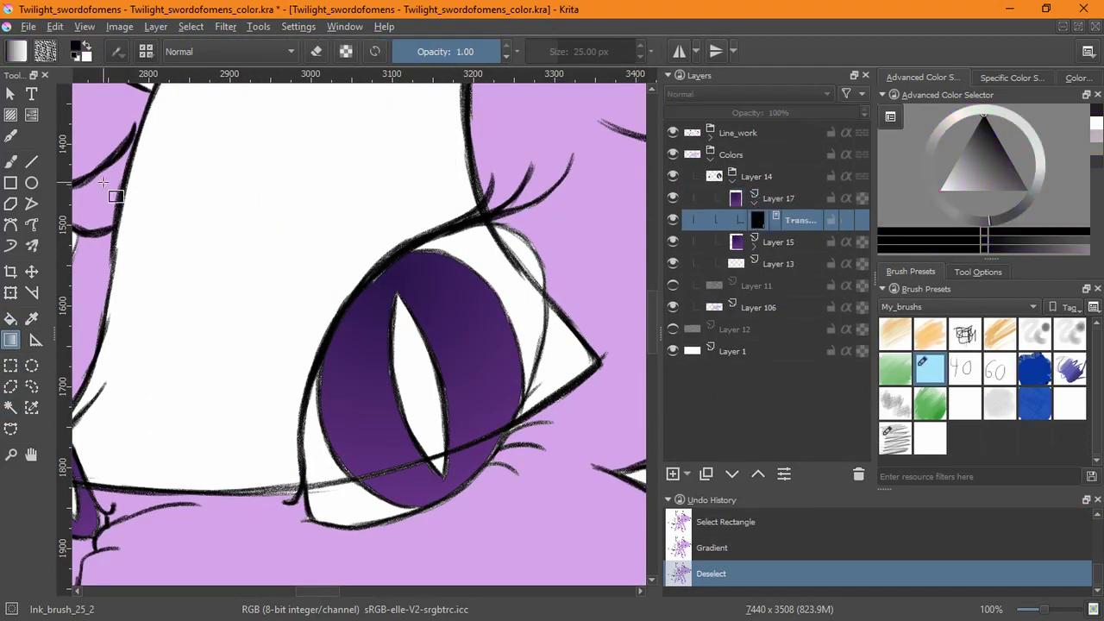
click(365, 362)
scroll(379, 328, up, 5)
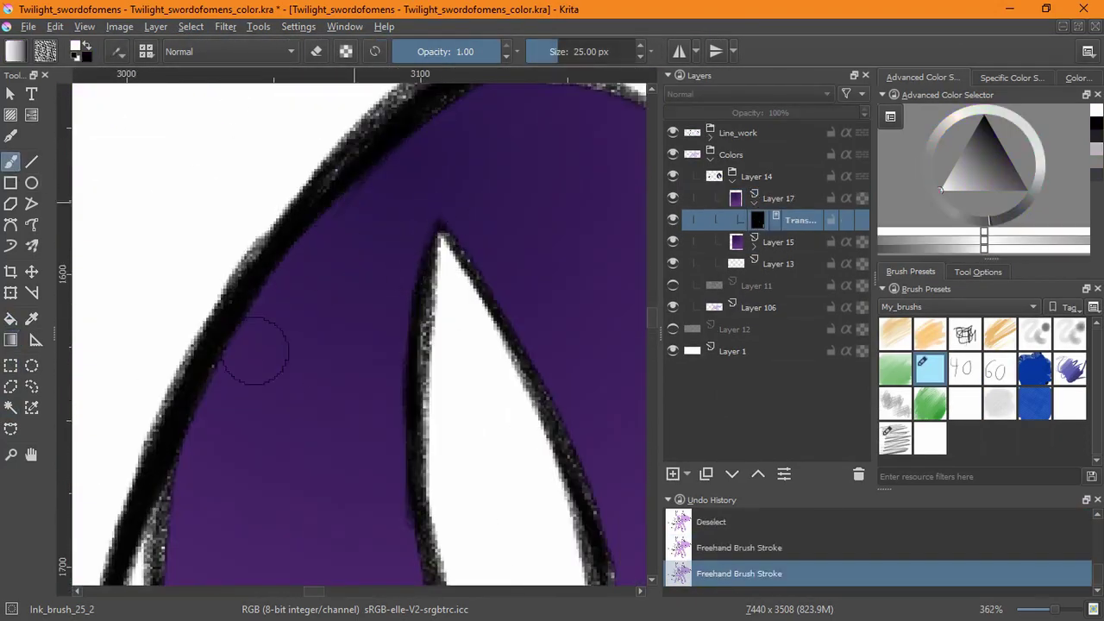
drag(244, 449, 308, 362)
scroll(420, 442, up, 3)
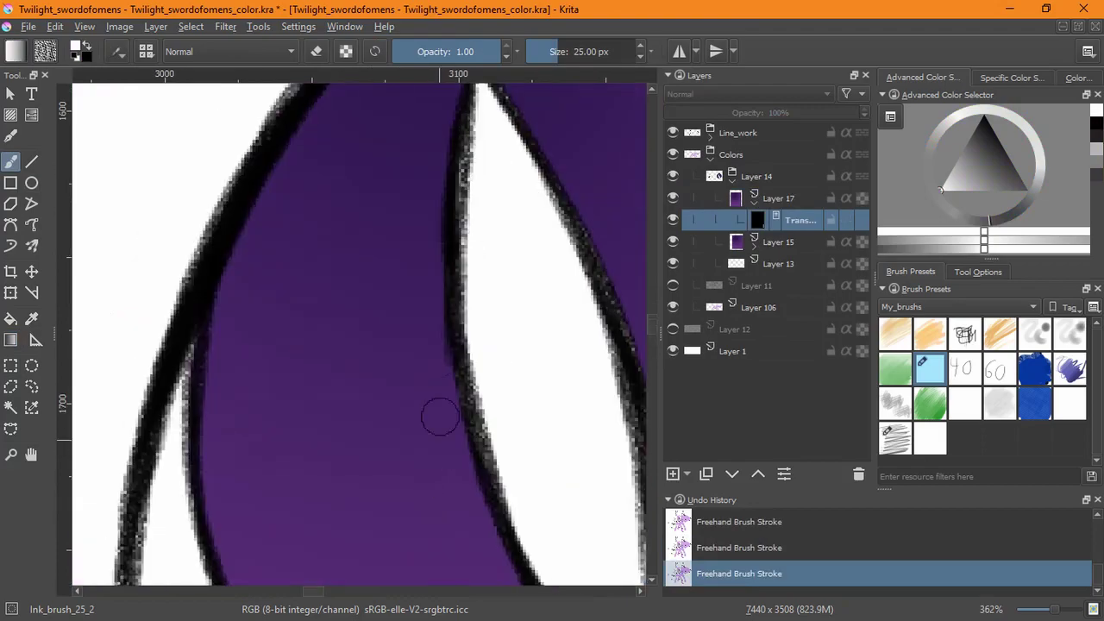
scroll(440, 418, down, 5)
scroll(493, 481, right, 3)
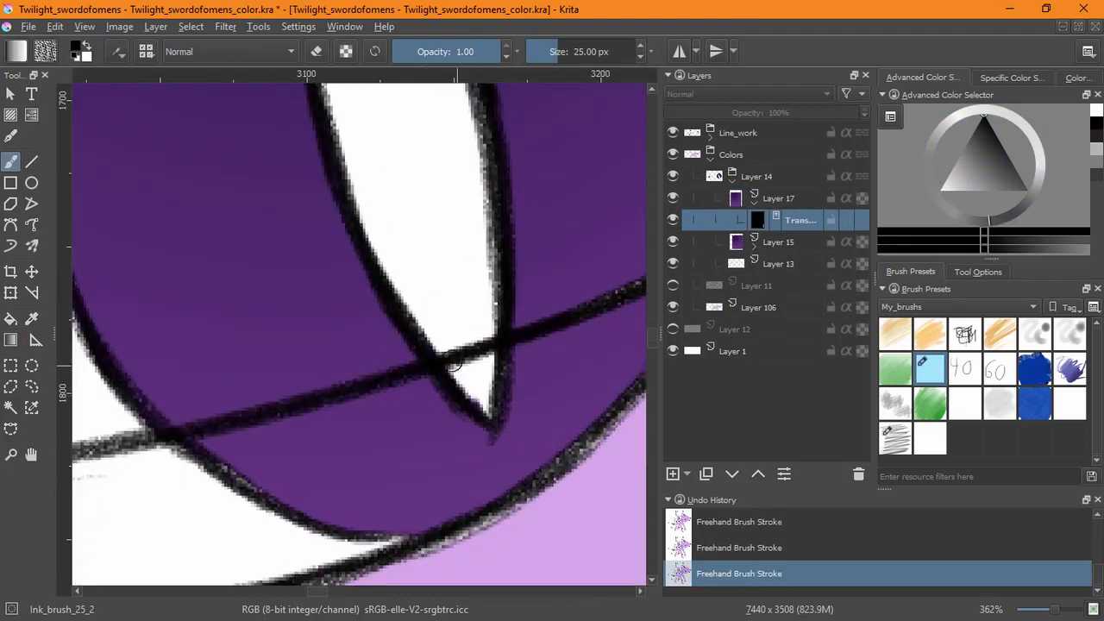
Refine the near iris's mask along its lower edge and outer curve so the purple meets the line art.
scroll(454, 364, right, 3)
scroll(423, 484, down, 3)
scroll(564, 375, up, 8)
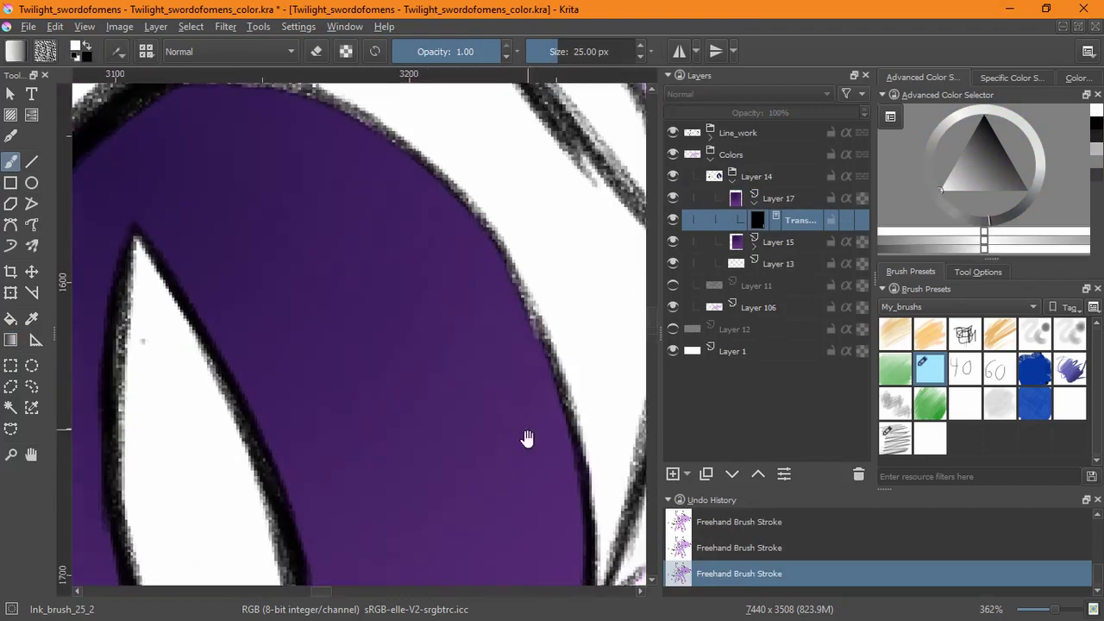
drag(527, 438, 530, 447)
drag(561, 354, 572, 253)
key(ctrl+z)
drag(285, 155, 419, 128)
key(ctrl+z)
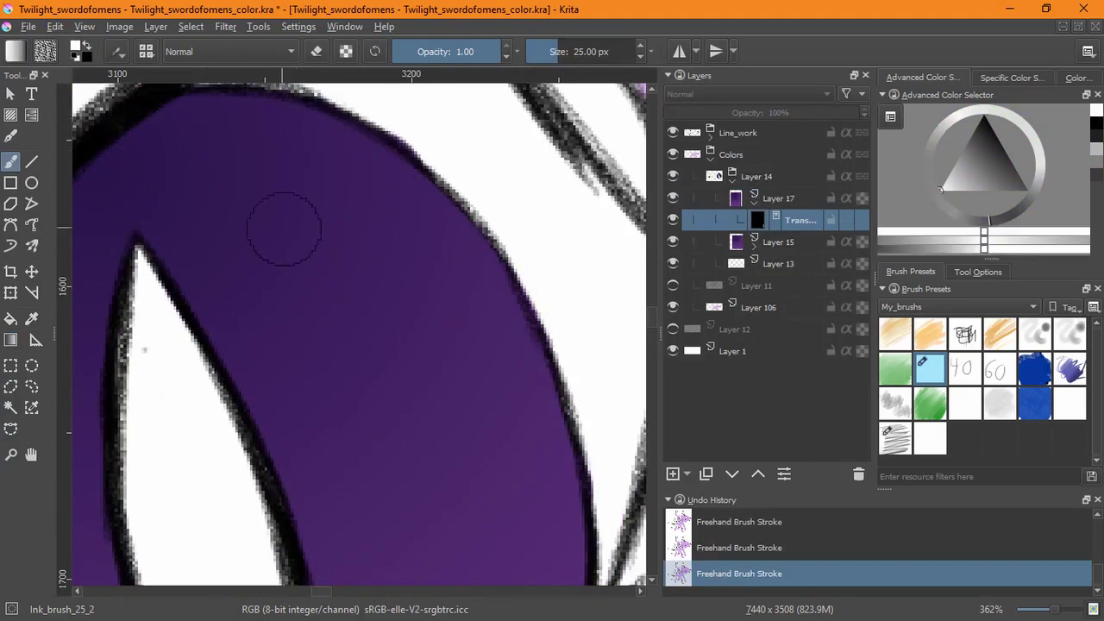
Brush the far iris's transparency mask out to its outlines and save the document.
key(2)
scroll(379, 464, up, 8)
drag(207, 332, 140, 212)
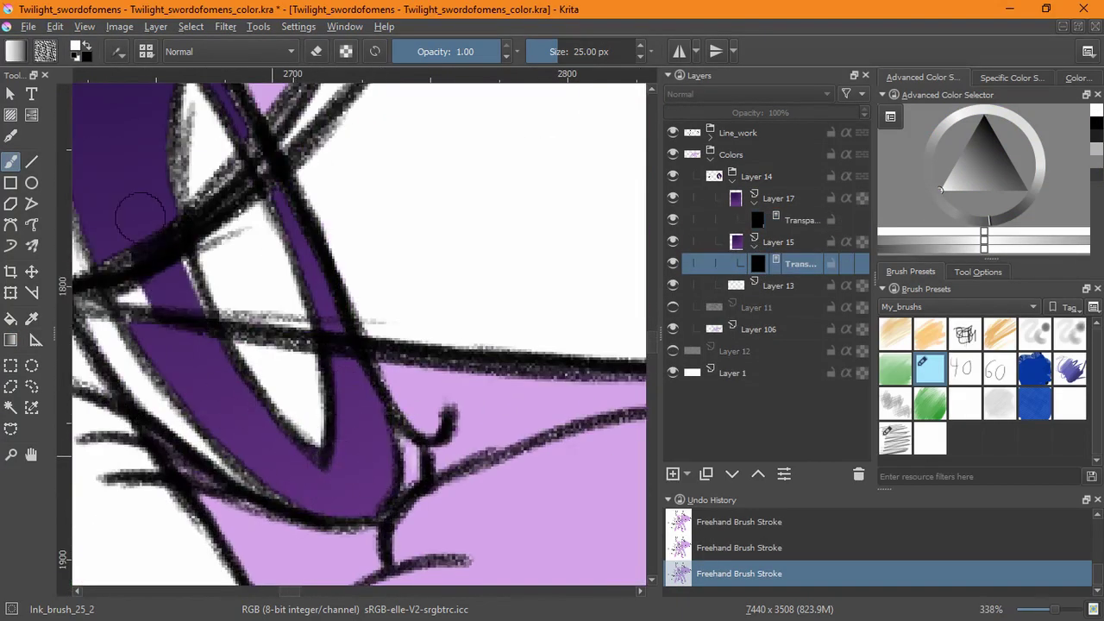
drag(207, 354, 264, 522)
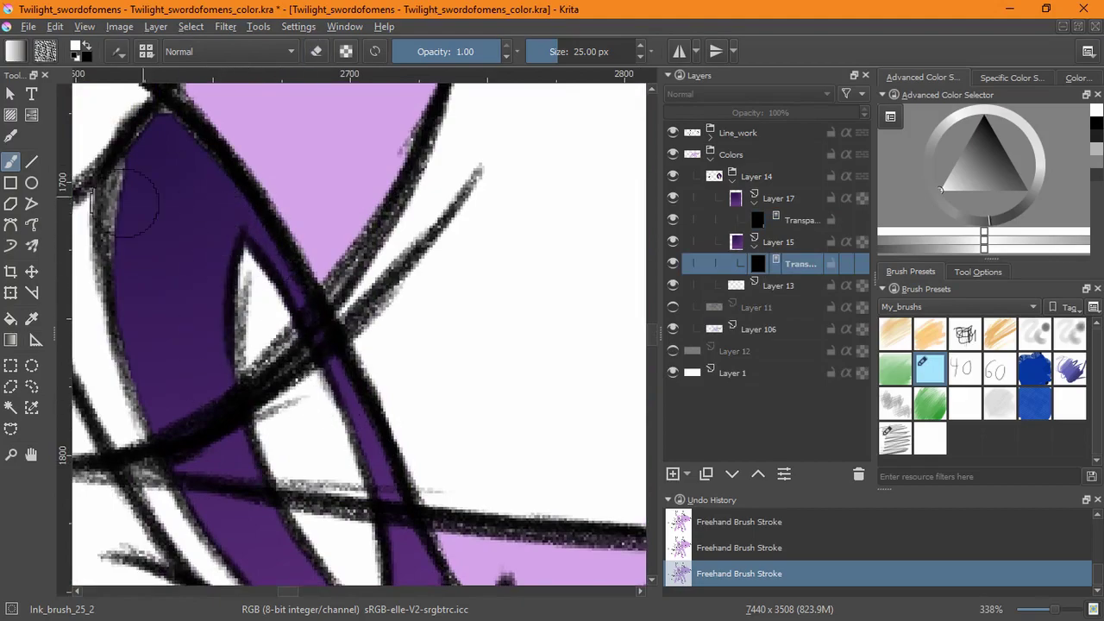
scroll(188, 252, down, 6)
key(ctrl+s)
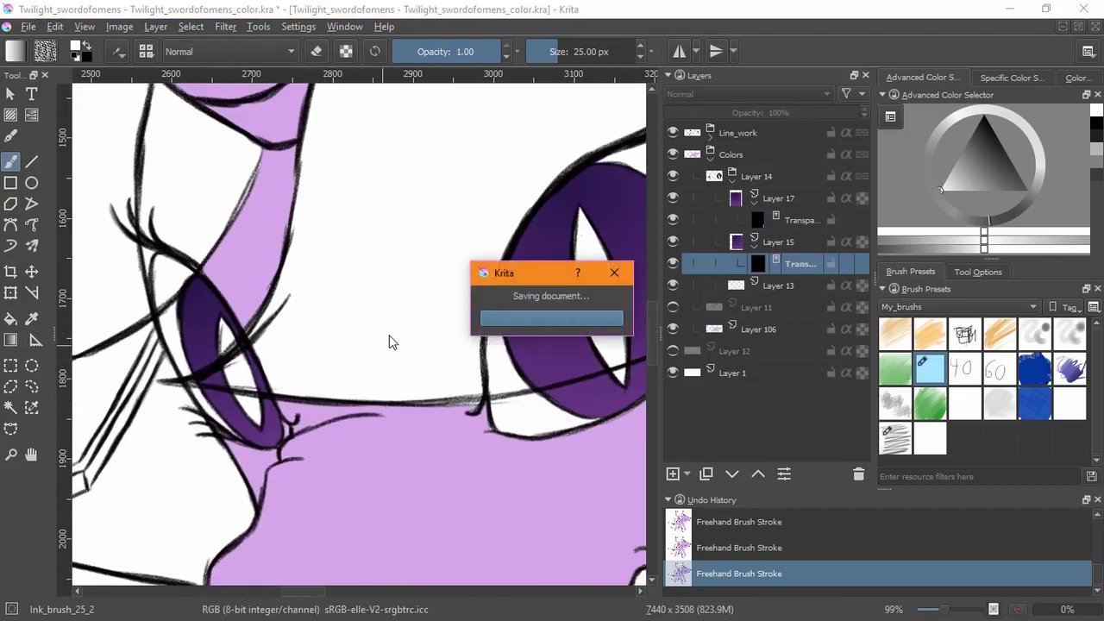
Add a new layer between the eye whites and the irises and fill the near eye's pupil with very dark purple.
click(765, 240)
key(Insert)
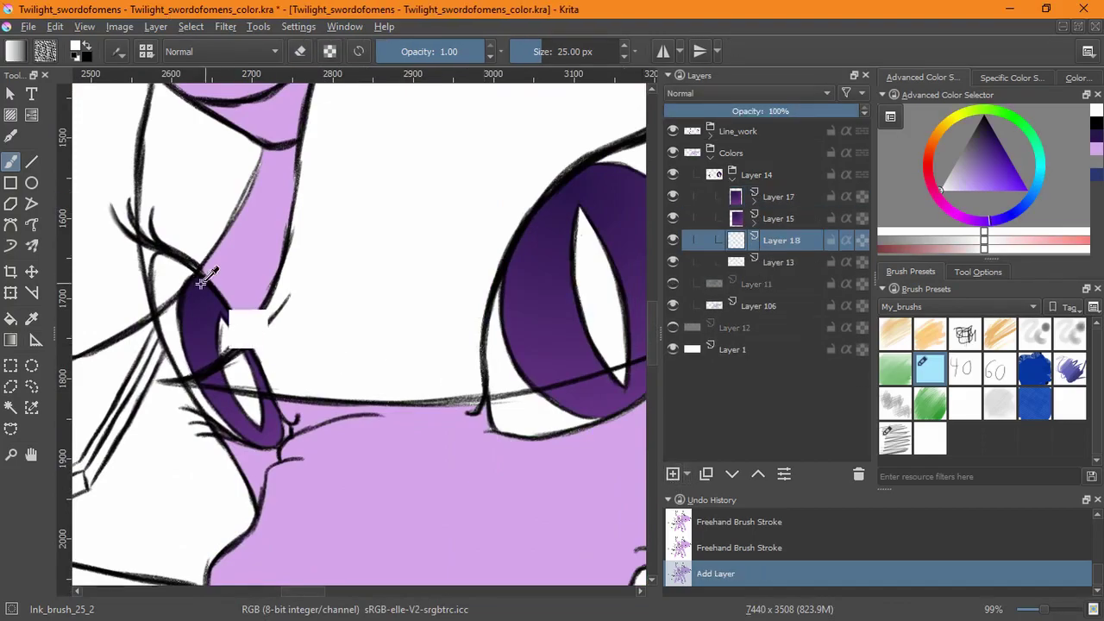
scroll(458, 398, up, 5)
scroll(457, 399, down, 2)
mouse_move(405, 310)
mouse_down()
mouse_move(427, 362)
mouse_move(406, 527)
mouse_move(350, 250)
mouse_move(384, 285)
mouse_up()
drag(419, 399, 405, 258)
scroll(420, 382, up, 3)
drag(397, 345, 386, 318)
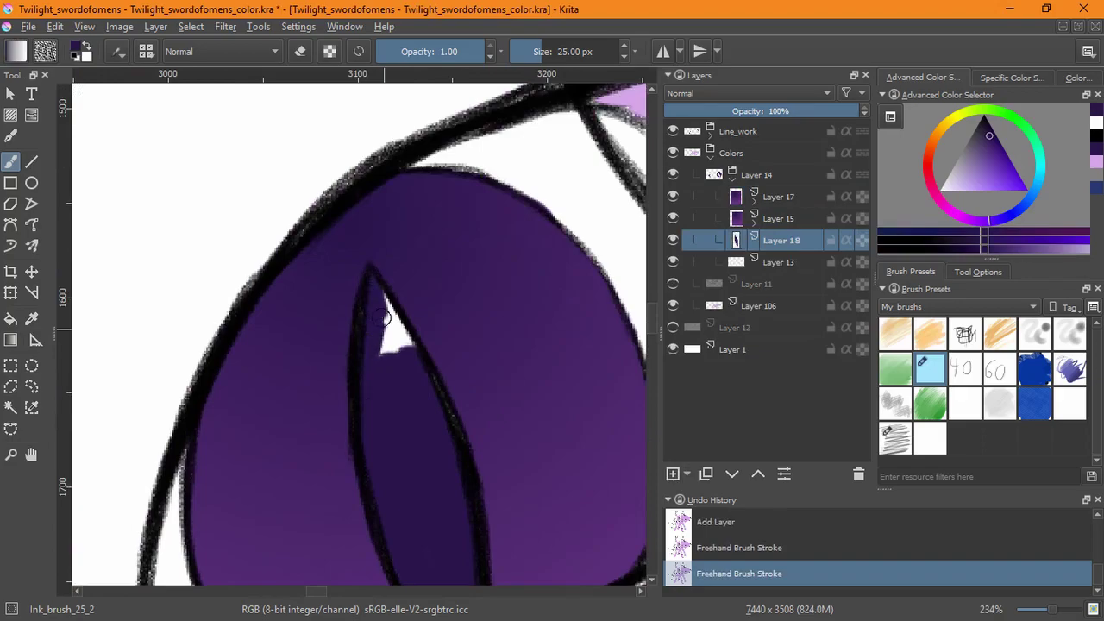
scroll(451, 439, down, 5)
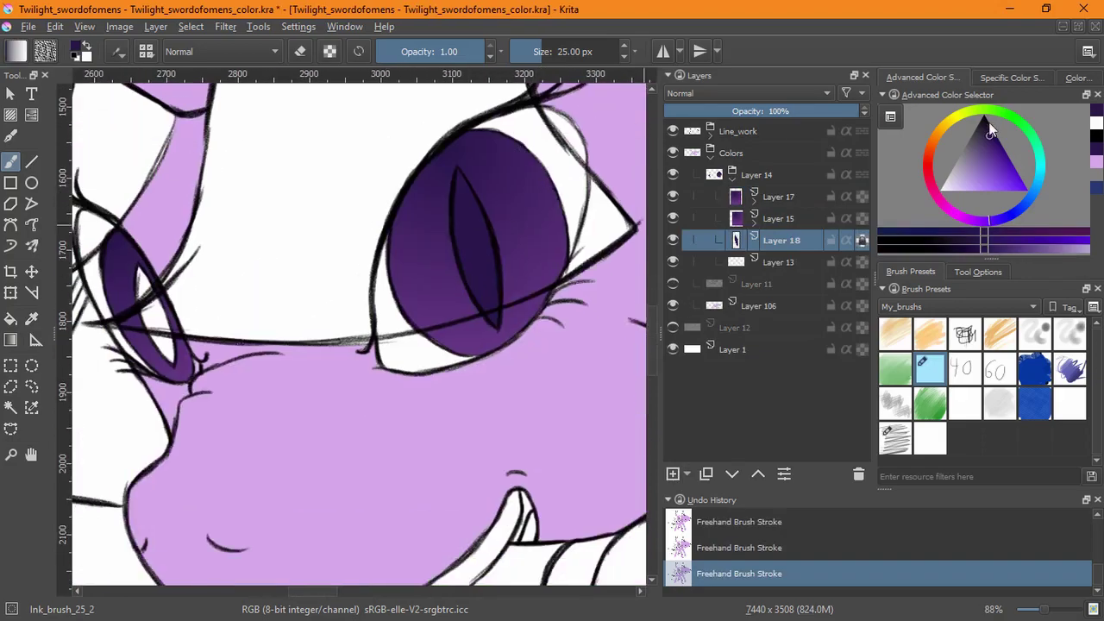
Fill the far eye's slit pupil with very dark purple, collapse the eye group and show the blue hair layer.
scroll(345, 259, down, 2)
scroll(342, 193, up, 8)
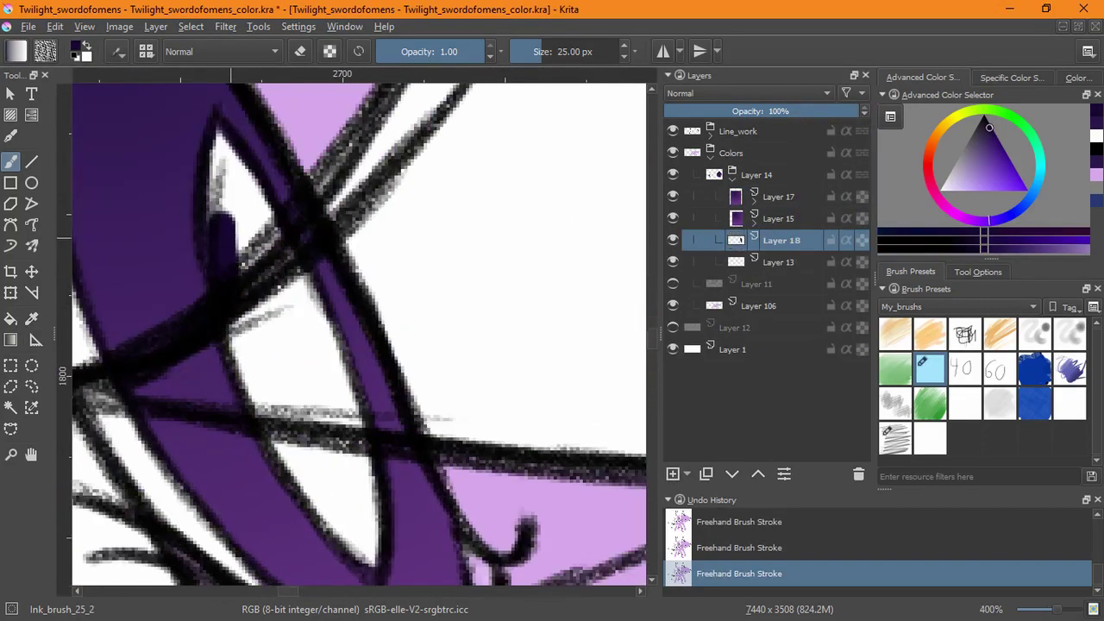
drag(229, 138, 272, 345)
drag(258, 276, 345, 466)
drag(345, 259, 359, 296)
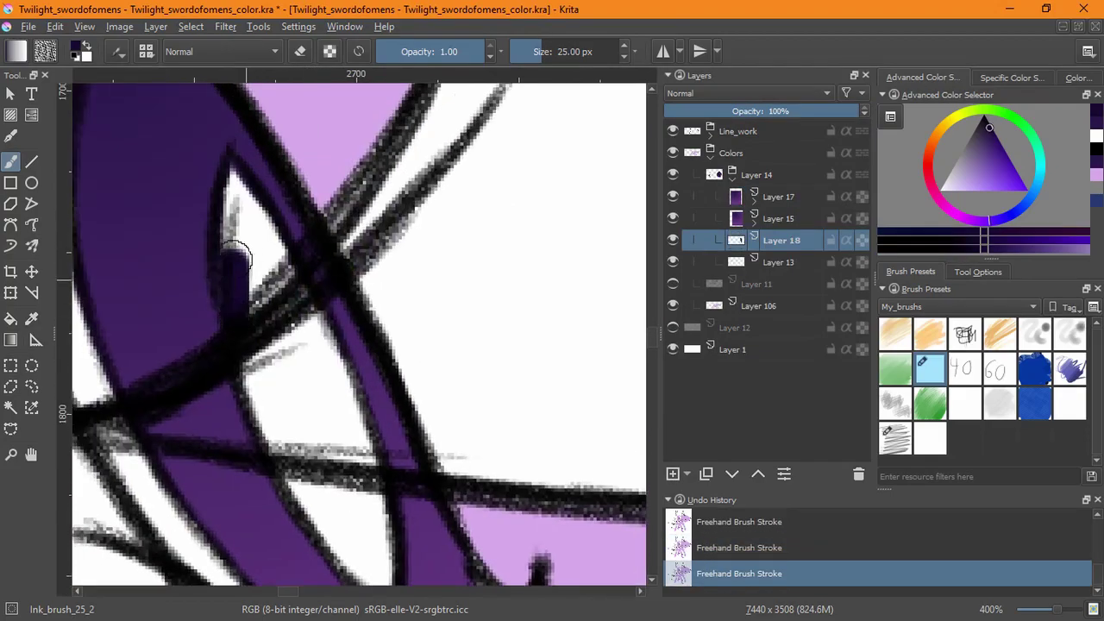
mouse_move(233, 173)
mouse_down()
mouse_move(310, 362)
mouse_move(353, 517)
mouse_up()
scroll(345, 328, down, 2)
drag(327, 405, 362, 500)
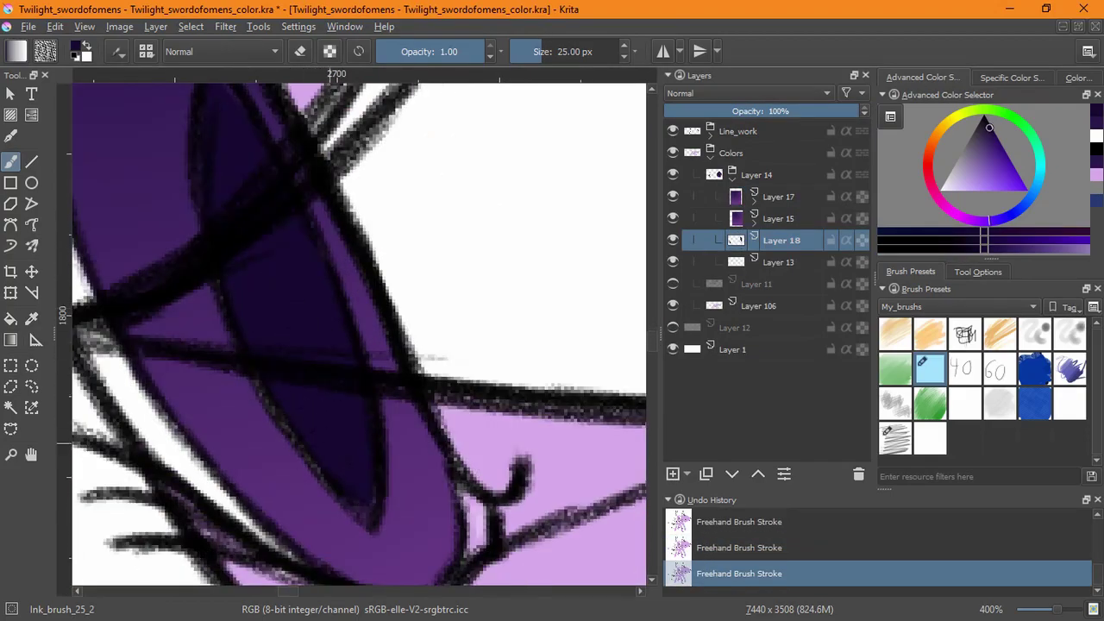
scroll(464, 287, down, 1)
scroll(464, 287, down, 3)
click(733, 174)
click(759, 174)
Try the Multiply and Addition blending modes on the eye group over the blue hair.
click(751, 93)
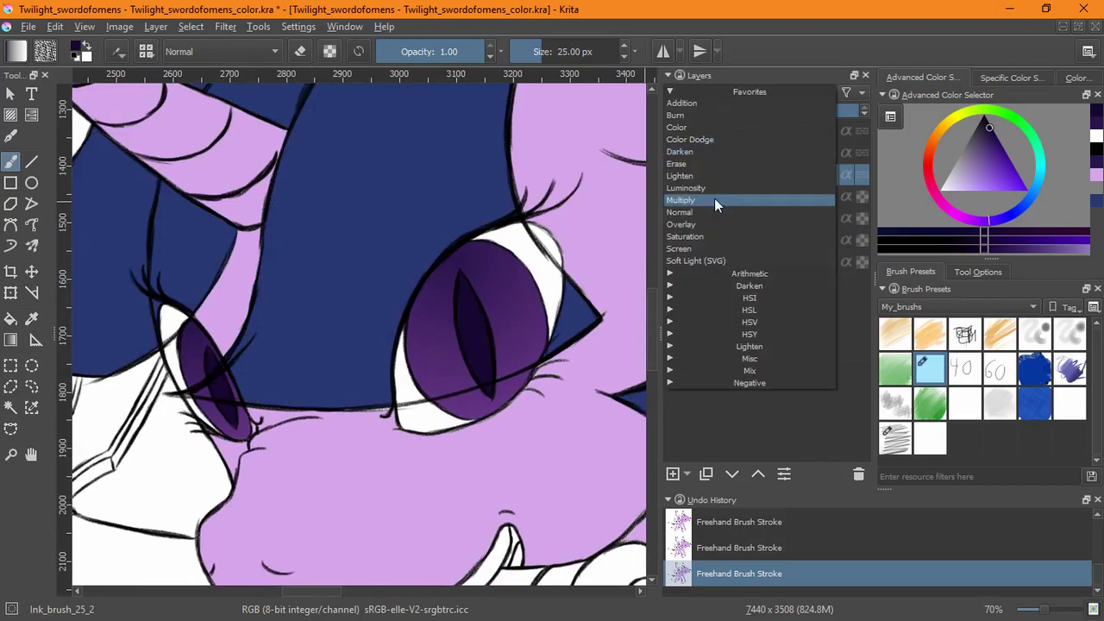
click(714, 197)
click(709, 101)
click(713, 116)
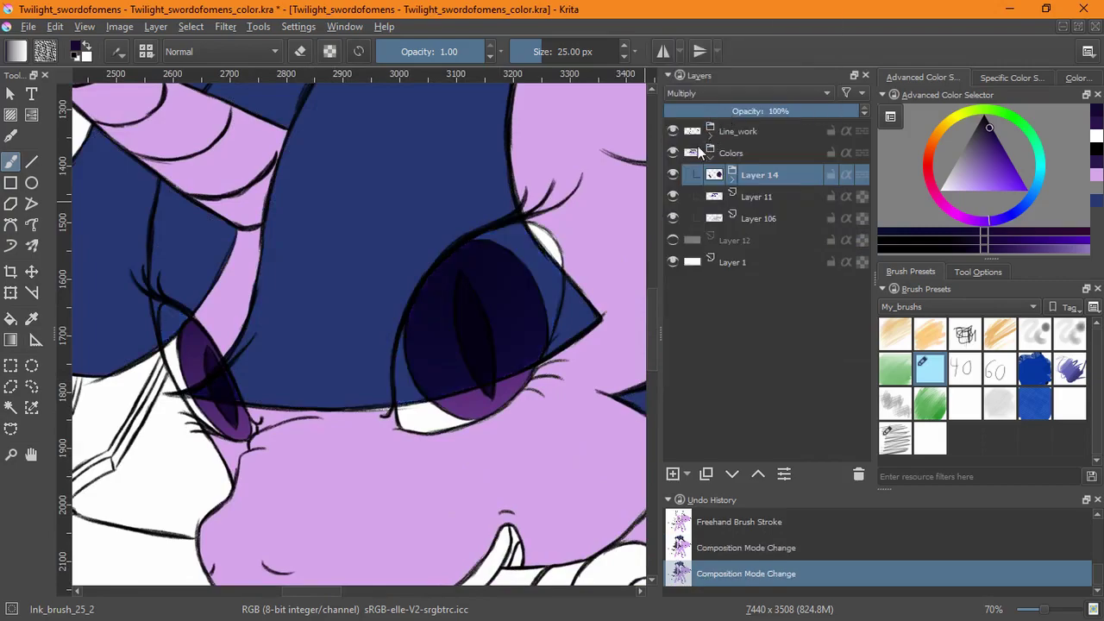
click(750, 93)
click(700, 152)
click(751, 93)
click(682, 174)
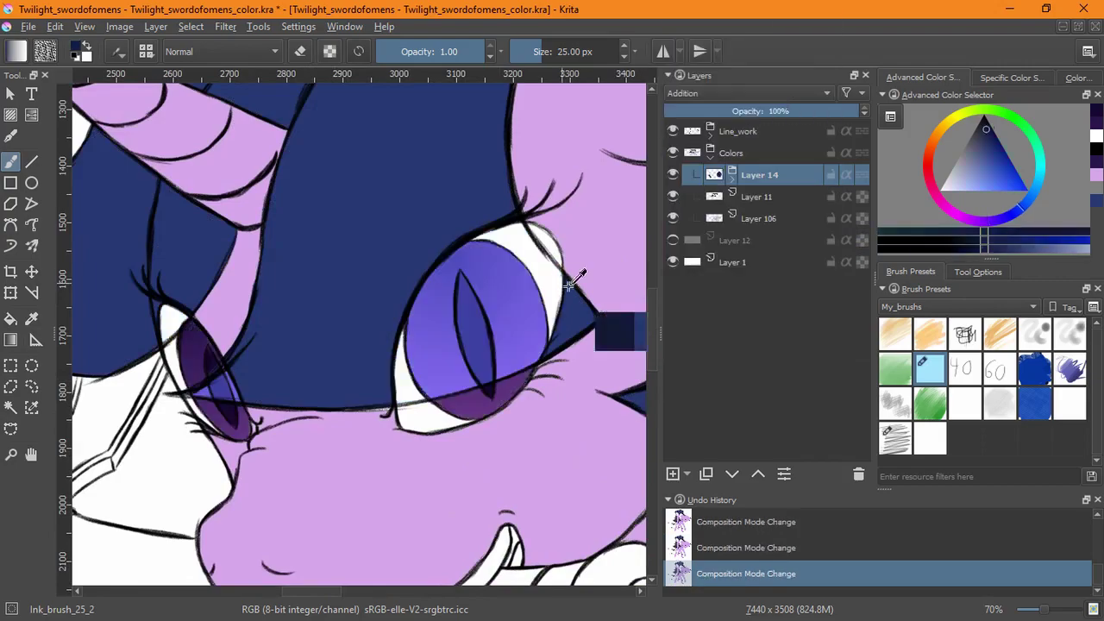
Try further blending modes on the eye group, including Color and Lighten, judging the whole drawing.
scroll(539, 313, down, 5)
key(ctrl+shift+0)
click(751, 94)
click(703, 139)
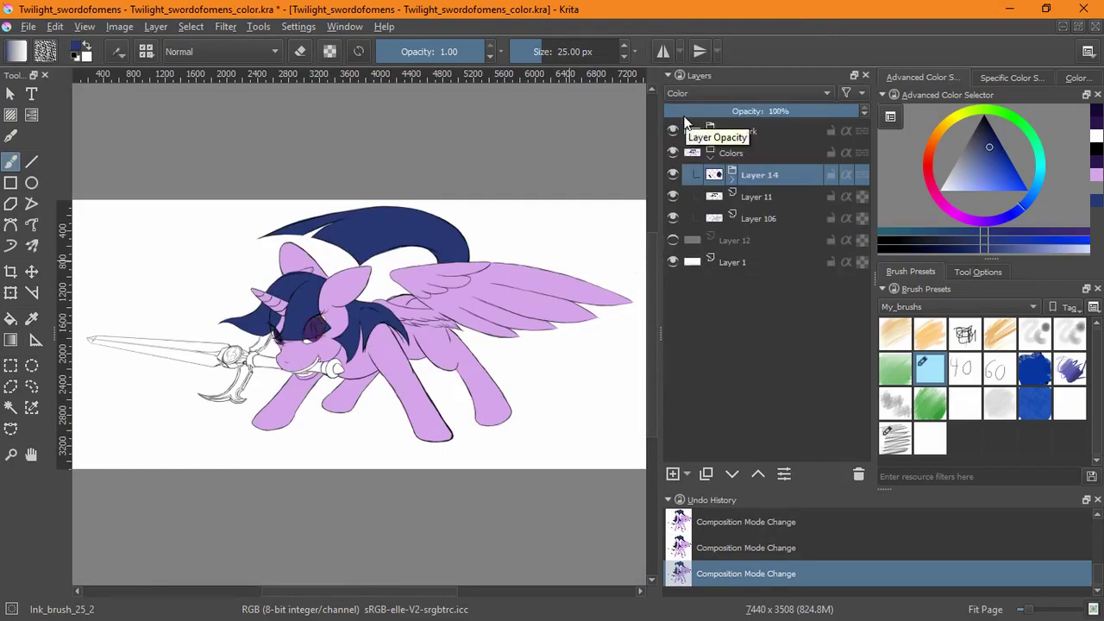
click(701, 93)
click(701, 103)
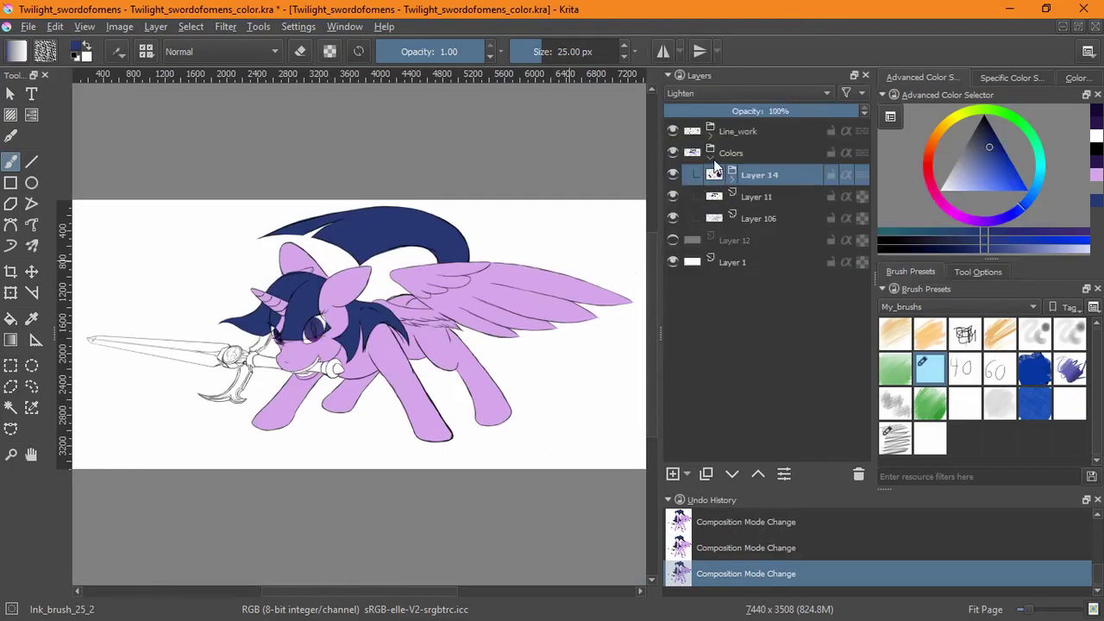
click(737, 93)
key(l)
key(u)
key(Return)
Test Multiply on the eye group once more and set its blending mode back to Normal.
click(754, 90)
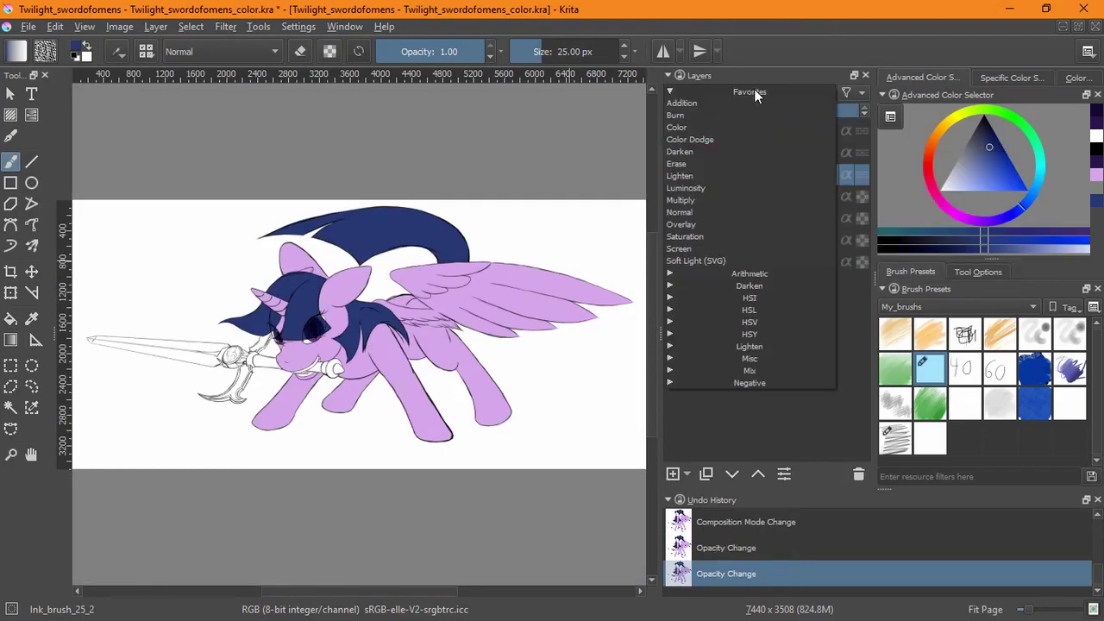
click(728, 223)
click(732, 92)
click(732, 92)
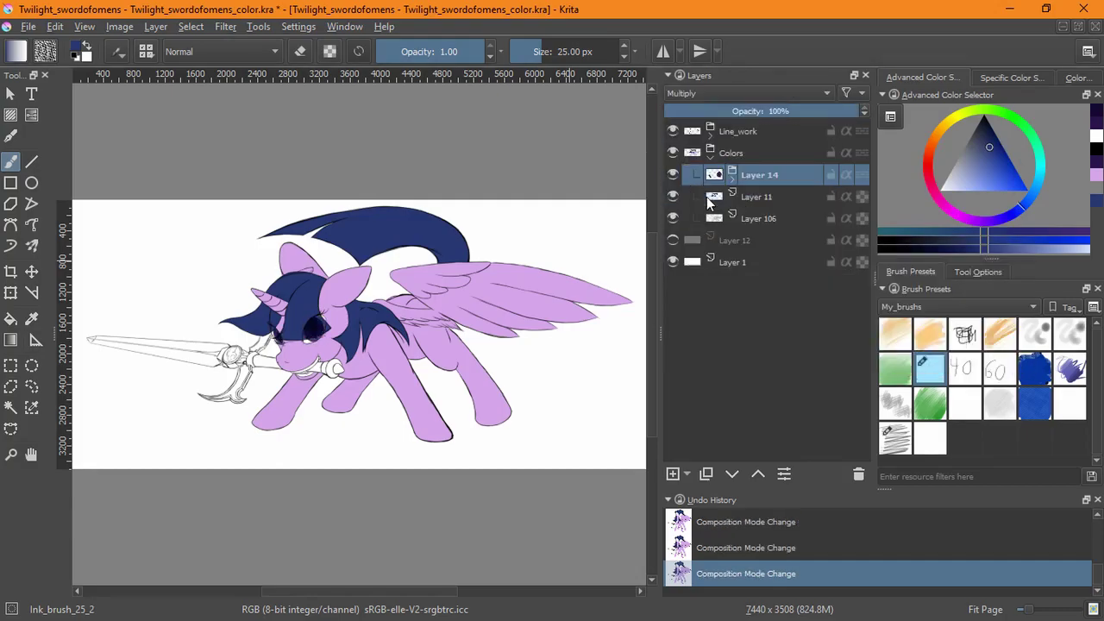
click(733, 95)
click(704, 215)
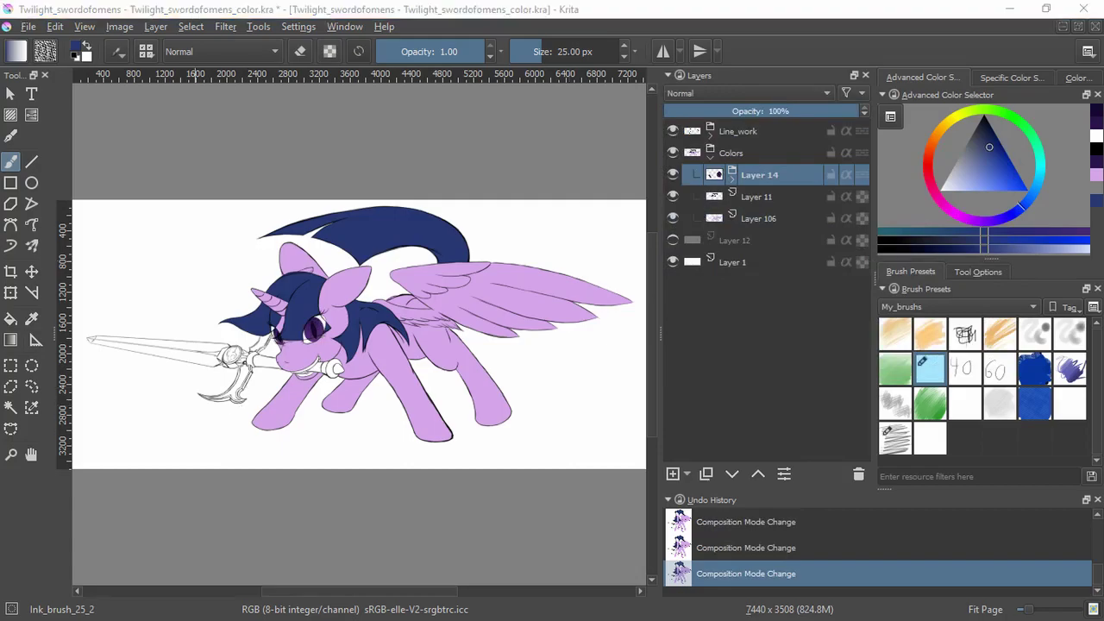
Group the eye, hair and body layers together, and add a new layer in its own group above them.
shift+click(759, 218)
key(ctrl+g)
key(Insert)
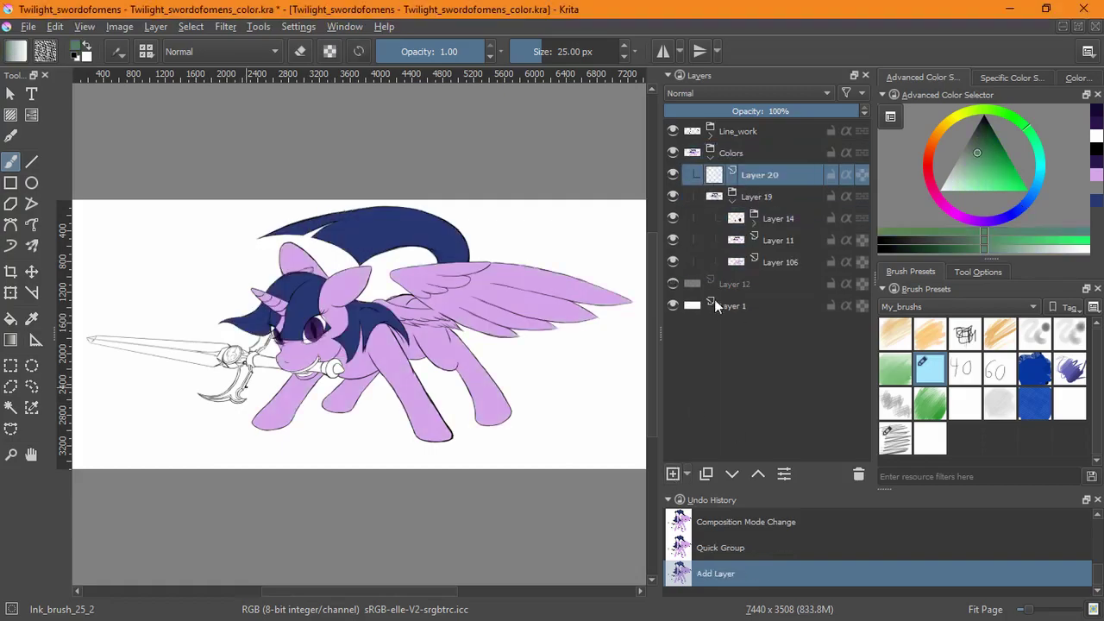
key(ctrl+g)
Flood fill the inner panels of the sword's curved guards and the small hub details with muted green.
scroll(259, 358, up, 6)
key(f)
click(374, 336)
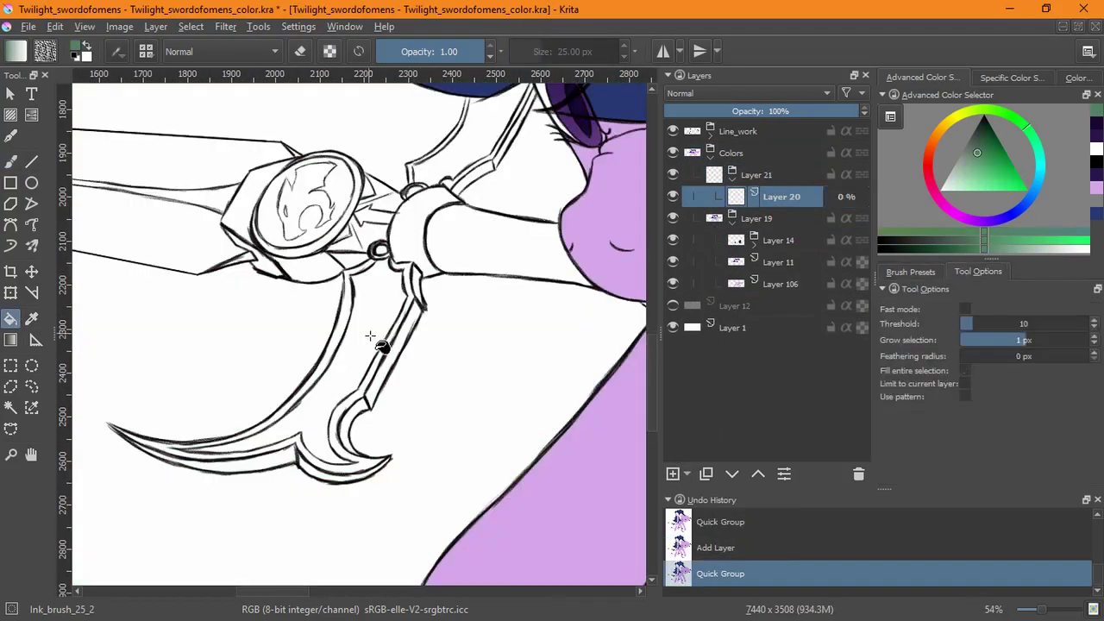
click(428, 278)
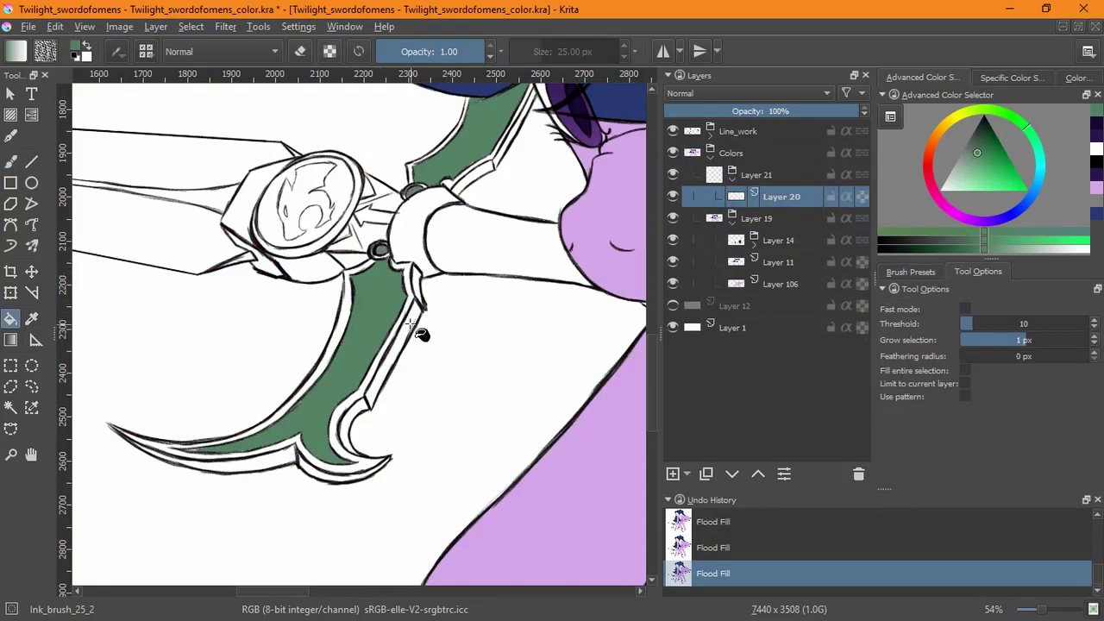
click(378, 201)
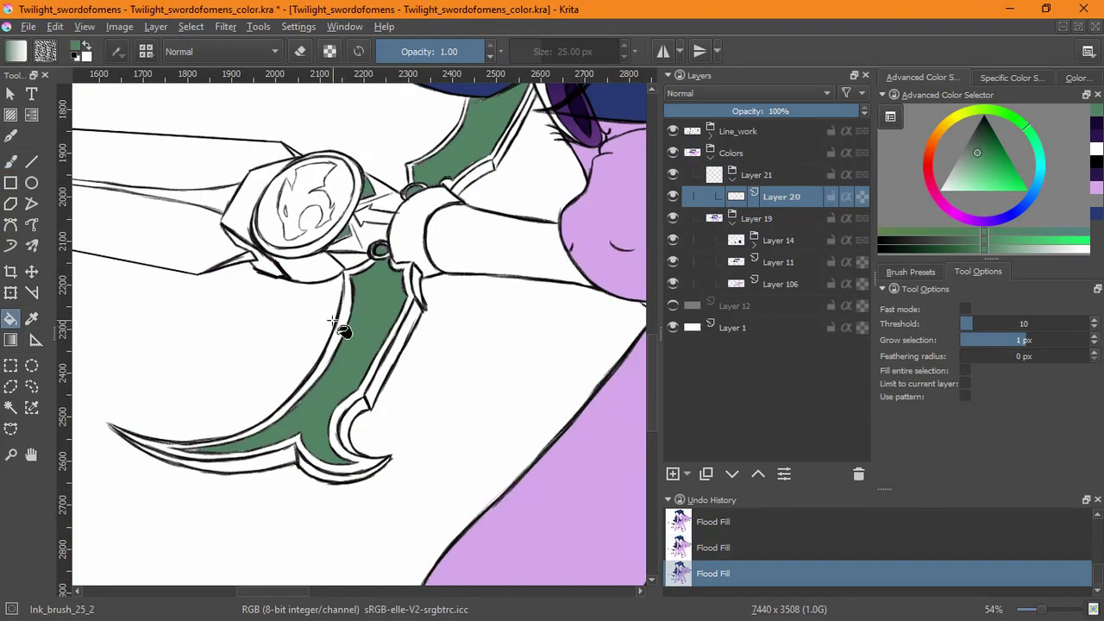
Add two layers for the sword handle, filling the grip with taupe on one and the collar with beige on the other.
key(Insert)
click(492, 250)
key(Insert)
click(405, 226)
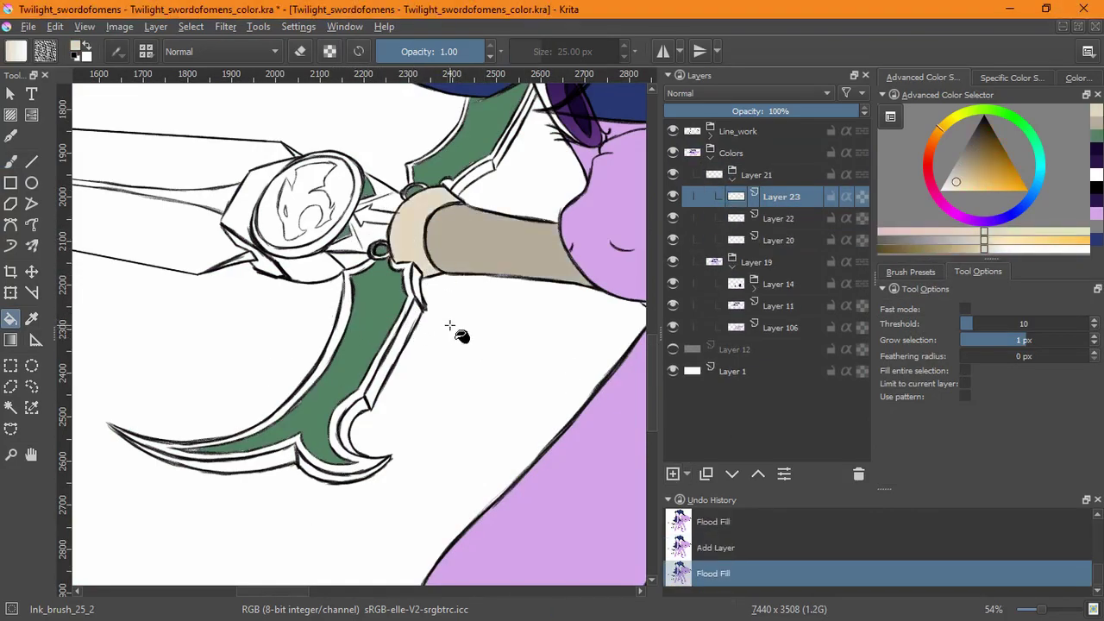
Undo the collar's beige fill and refill it with light blue, hue 205, saturation 39, lightness 81.
key(ctrl+z)
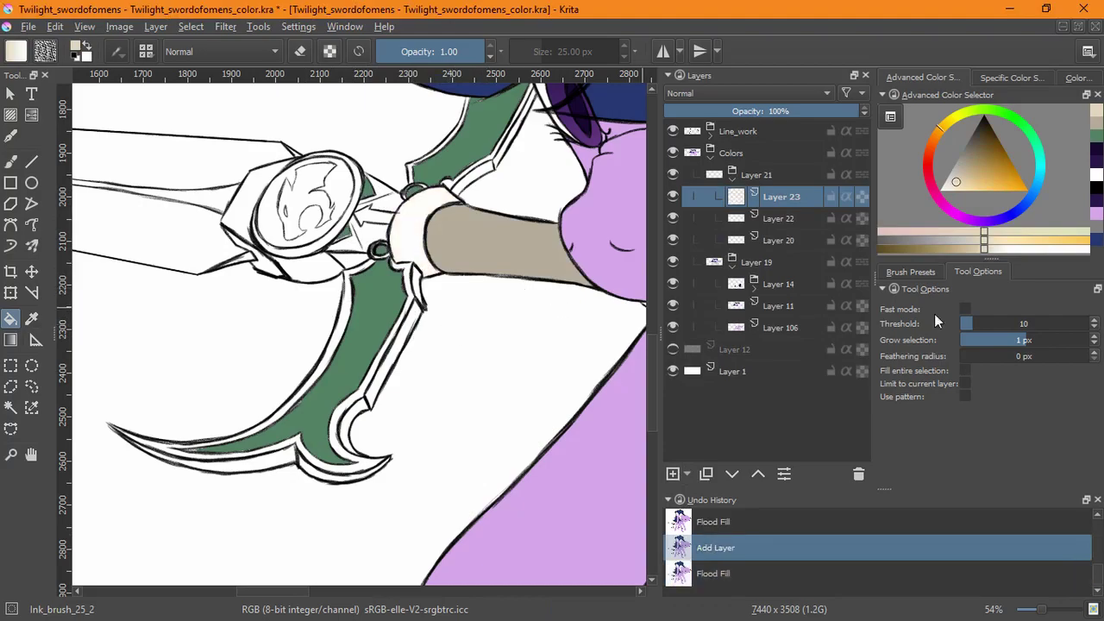
click(1012, 77)
click(1079, 78)
click(406, 226)
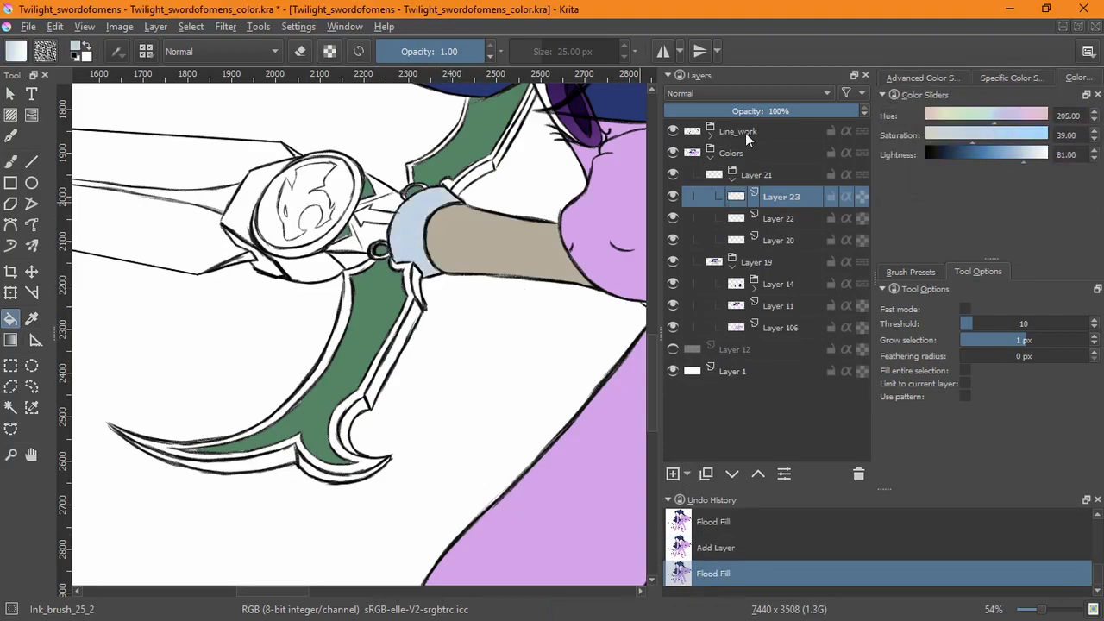
Undo the collar fill and recolour the grip on its own layer with grey-blue, hue 200, saturation 14, lightness 65.
click(923, 78)
click(1078, 78)
click(509, 275)
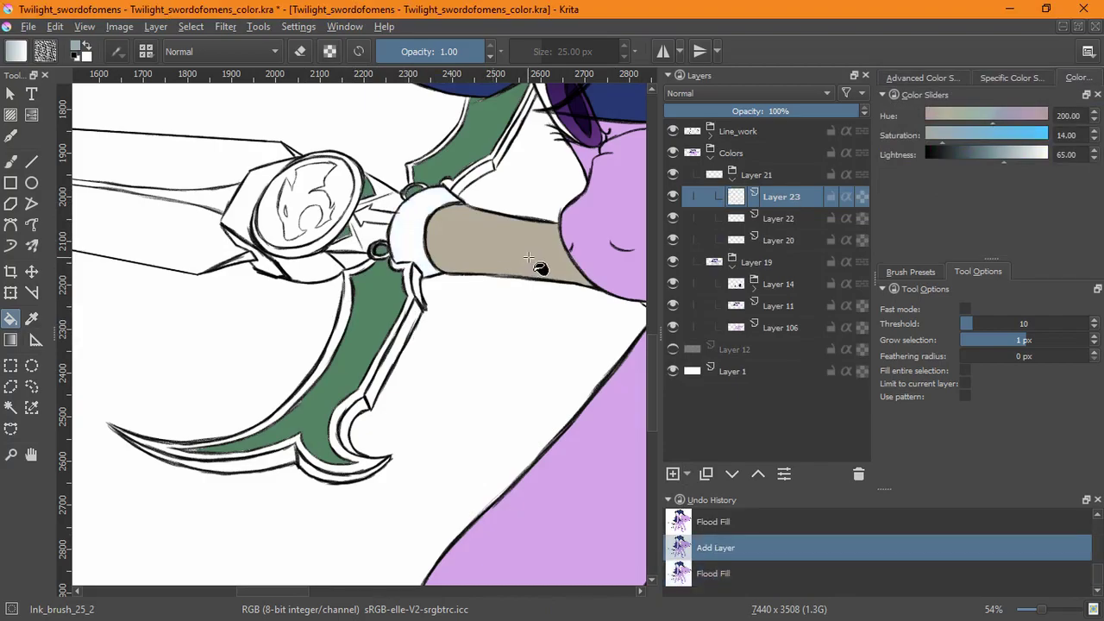
key(Page_Down)
click(530, 266)
drag(530, 267, 402, 318)
key(minus)
key(minus)
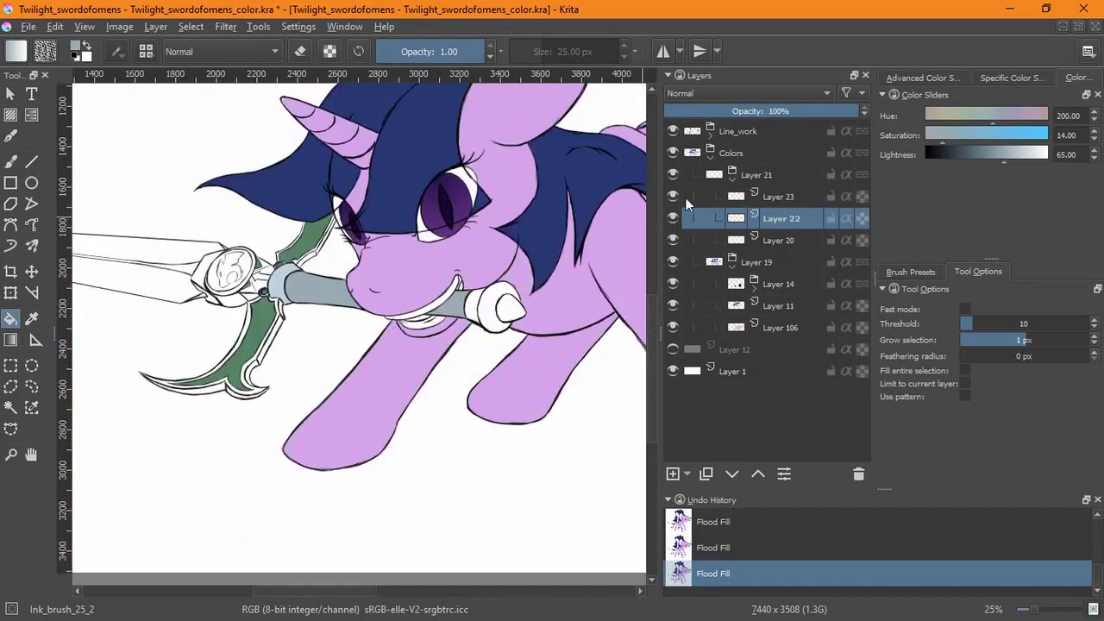
Fill the collar and the ring near the pommel on the upper sword layer with light blue, hue 204, lightness 81.
key(Page_Up)
click(923, 77)
click(1058, 72)
click(287, 298)
click(483, 309)
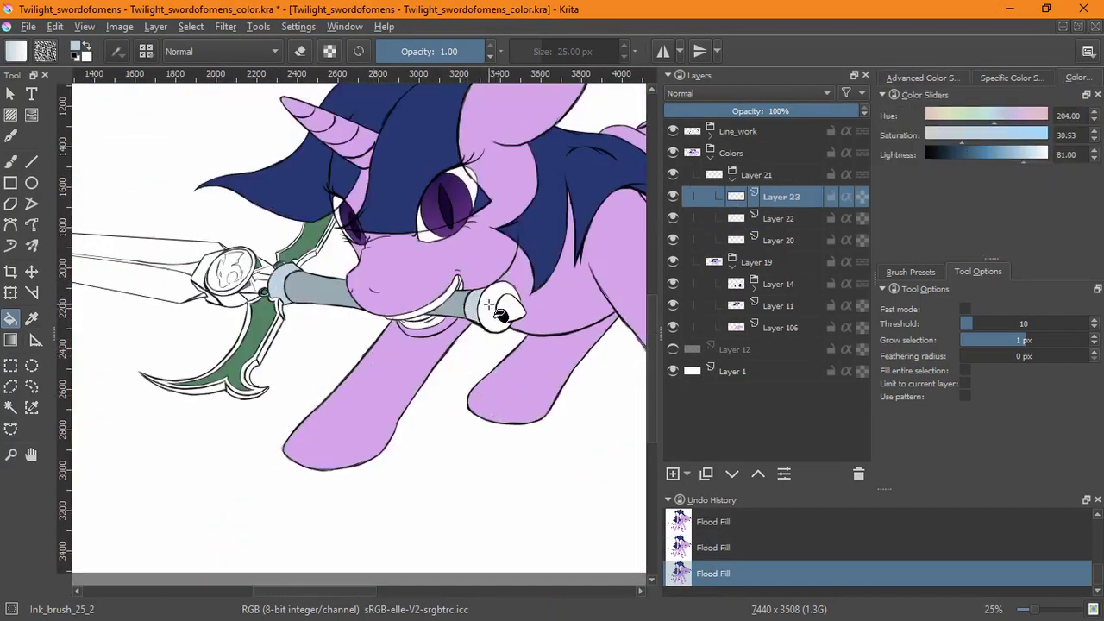
Flood fill the trim of both curved guards and the hub facets beside the collar with the light blue.
scroll(336, 327, up, 4)
click(328, 443)
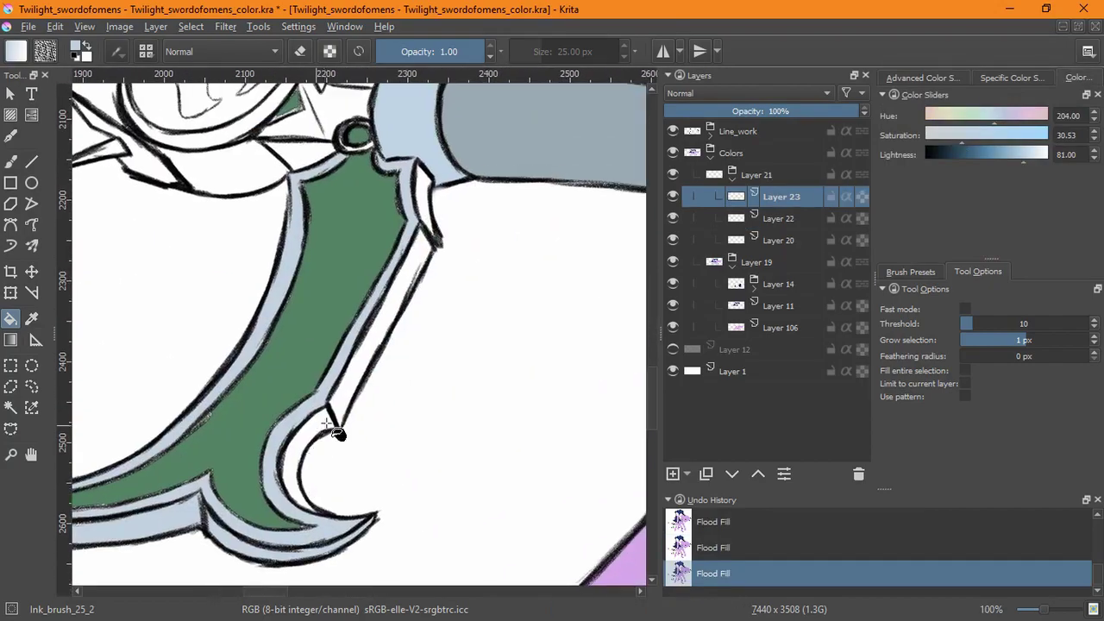
click(414, 218)
scroll(415, 226, up, 3)
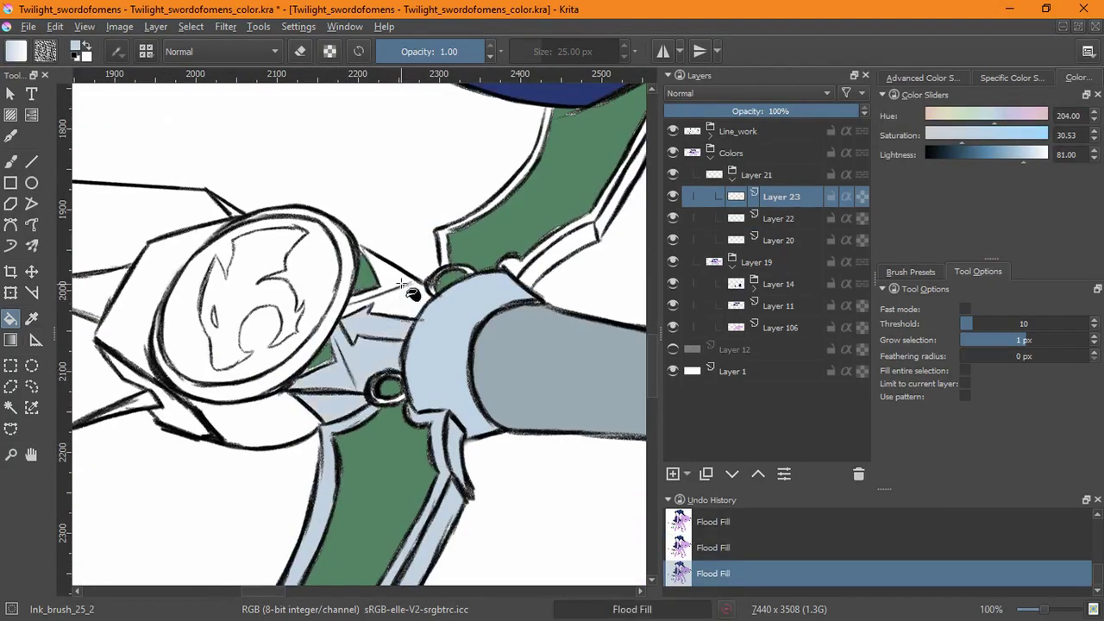
scroll(334, 402, up, 2)
scroll(272, 351, down, 8)
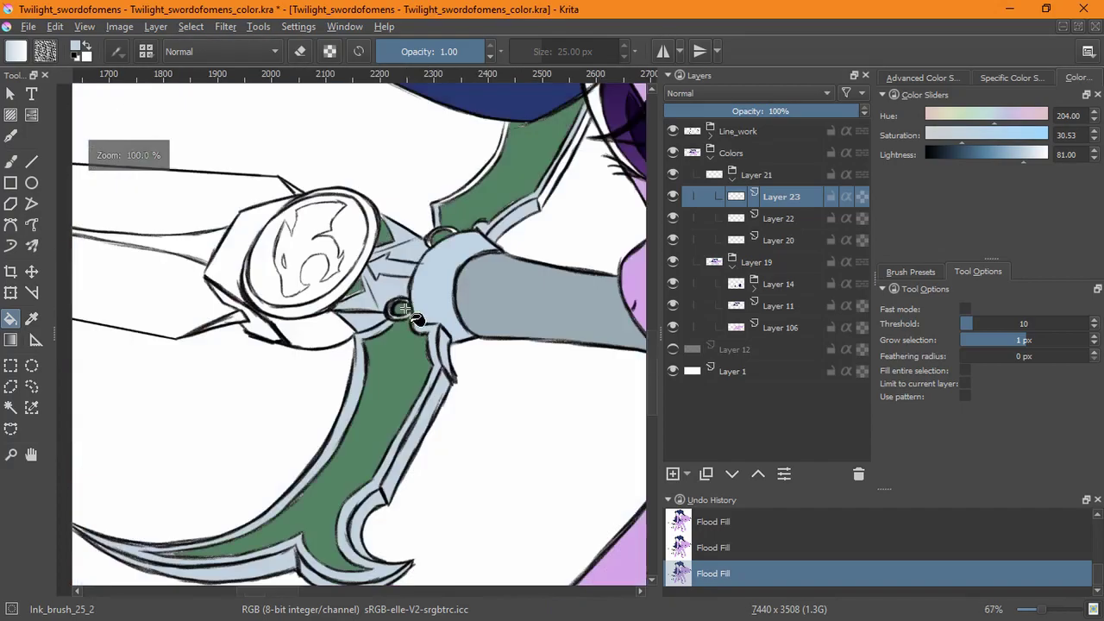
scroll(379, 432, up, 3)
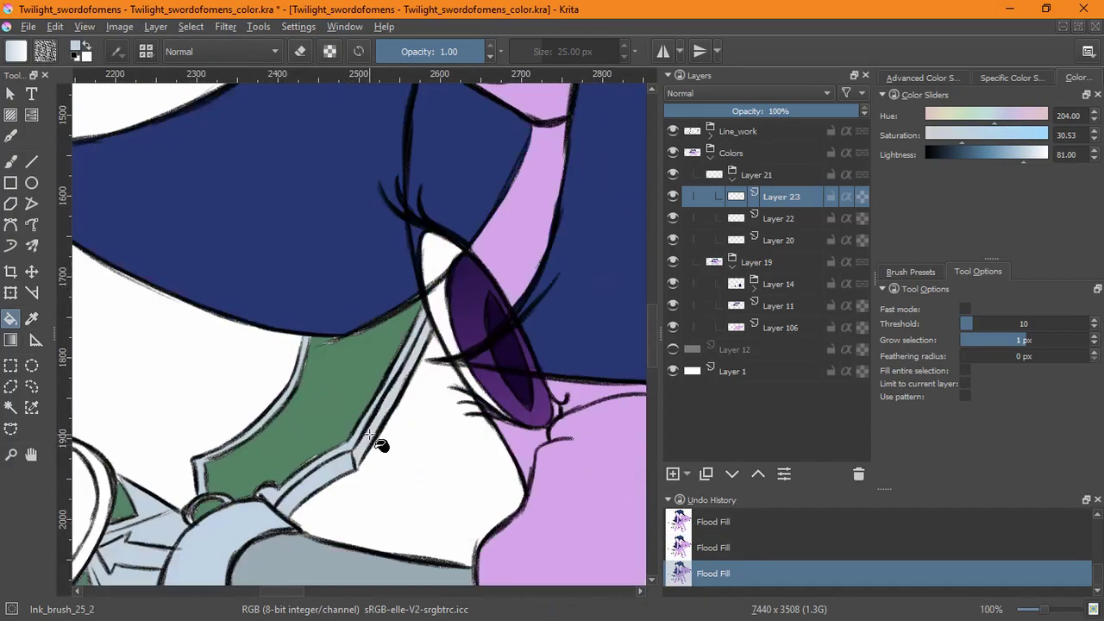
Flood fill the emblem's rim, the housing around it and the blade sections with light blue.
drag(380, 445, 786, 281)
click(466, 287)
click(431, 491)
click(320, 371)
click(215, 293)
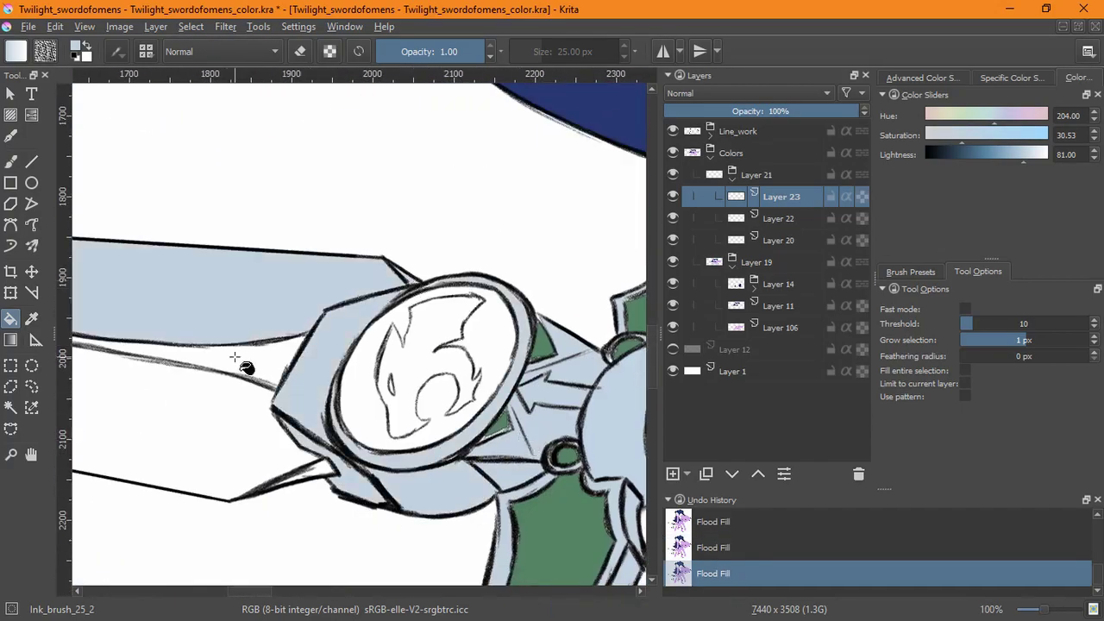
click(245, 367)
click(310, 419)
drag(301, 409, 613, 402)
scroll(279, 414, up, 1)
Brush light blue into the unfilled gaps on the blade and around the hub with Sketch_brush_02 at 15 px.
key(b)
click(911, 272)
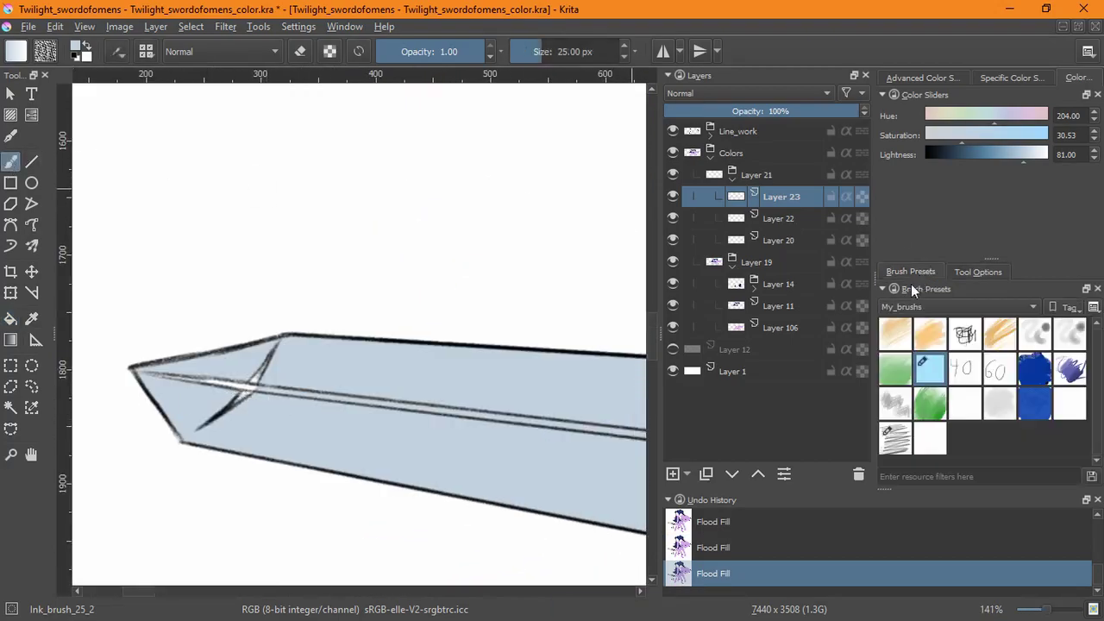
scroll(452, 367, down, 3)
mouse_move(500, 429)
mouse_down()
mouse_move(604, 436)
mouse_move(562, 422)
mouse_up()
scroll(518, 405, up, 2)
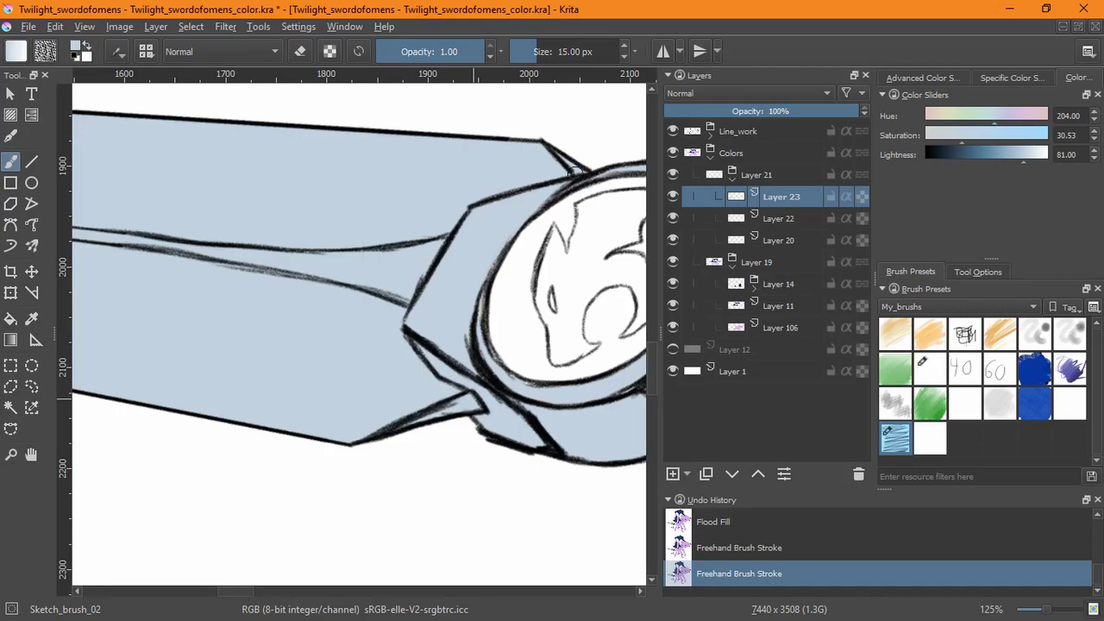
drag(482, 276, 480, 320)
scroll(531, 458, up, 5)
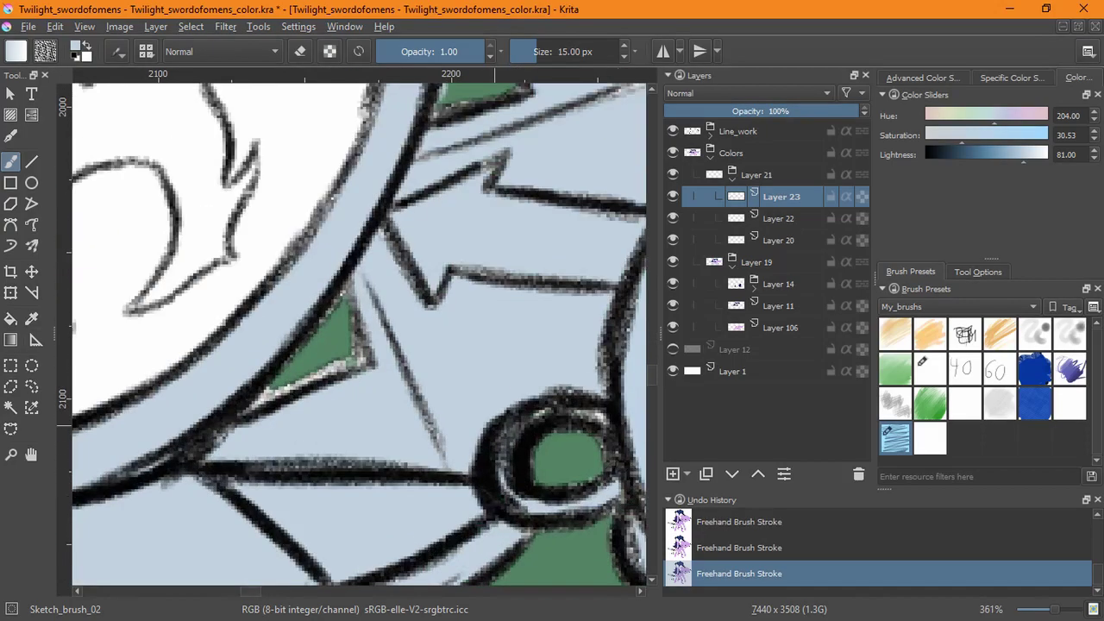
scroll(395, 552, down, 5)
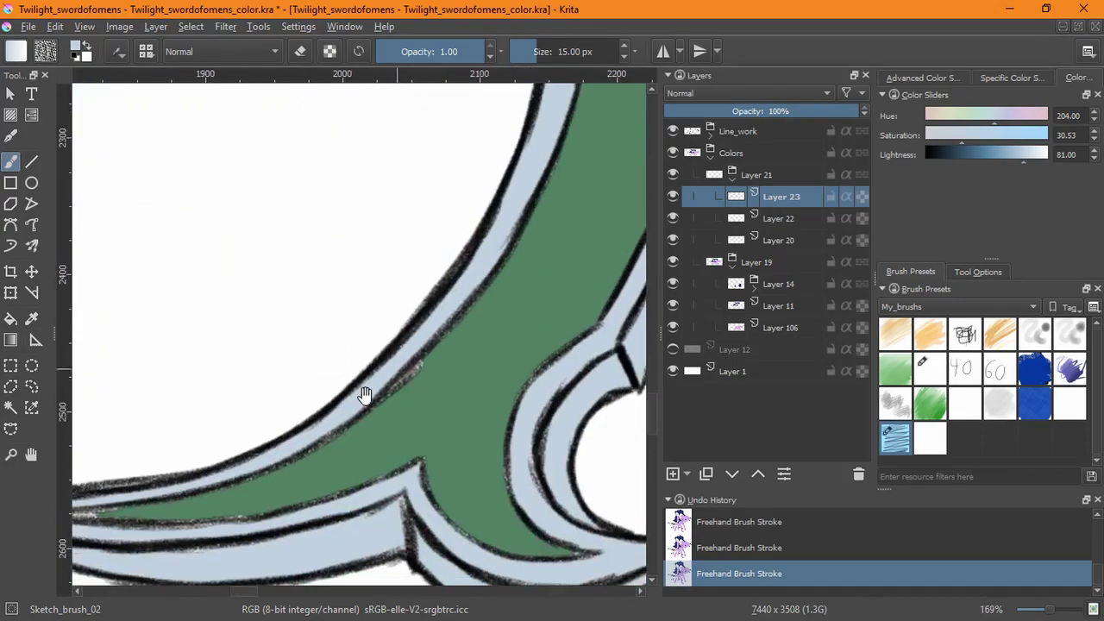
Touch up the light blue along the lower guard's trim so it meets the line art.
mouse_move(291, 394)
mouse_down()
mouse_move(387, 458)
mouse_move(266, 475)
mouse_move(241, 518)
mouse_up()
key(/)
key(/)
drag(535, 289, 429, 282)
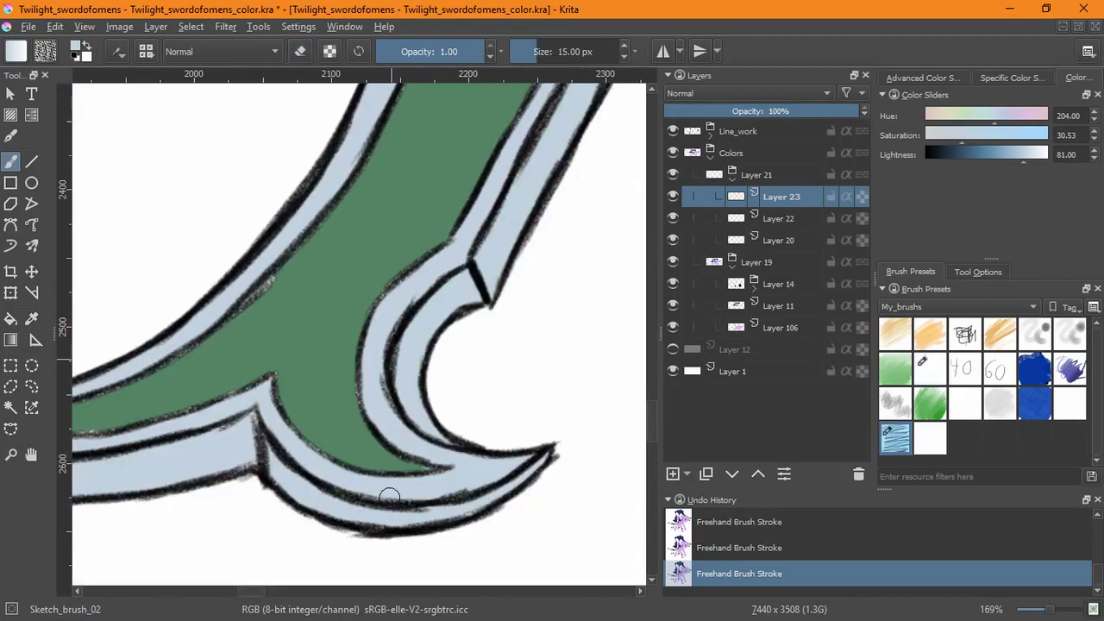
drag(389, 497, 336, 476)
drag(178, 498, 449, 432)
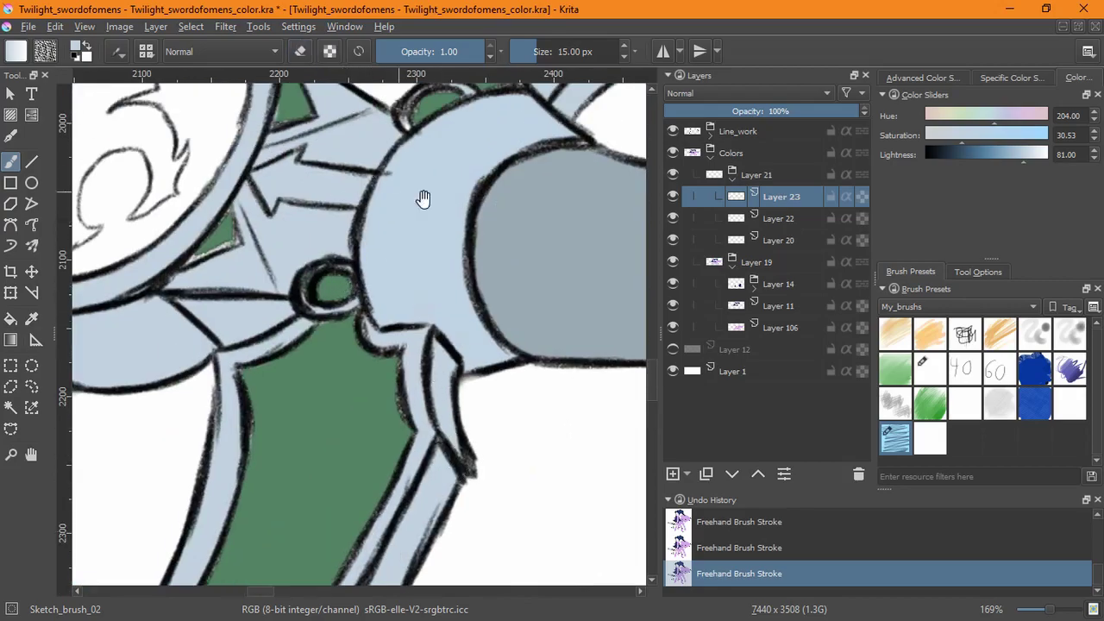
Touch up the upper guard's light blue trim and erase the spill over the hair outline.
scroll(423, 198, up, 5)
scroll(377, 192, down, 3)
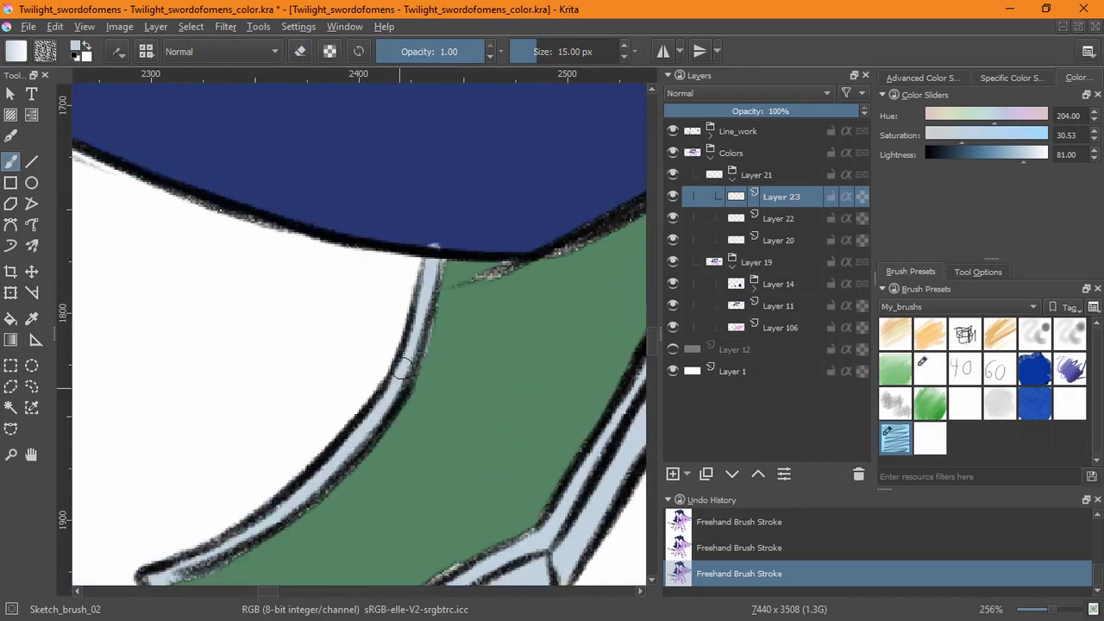
key(e)
mouse_move(451, 237)
mouse_down()
mouse_move(382, 313)
mouse_move(387, 251)
mouse_move(408, 307)
mouse_up()
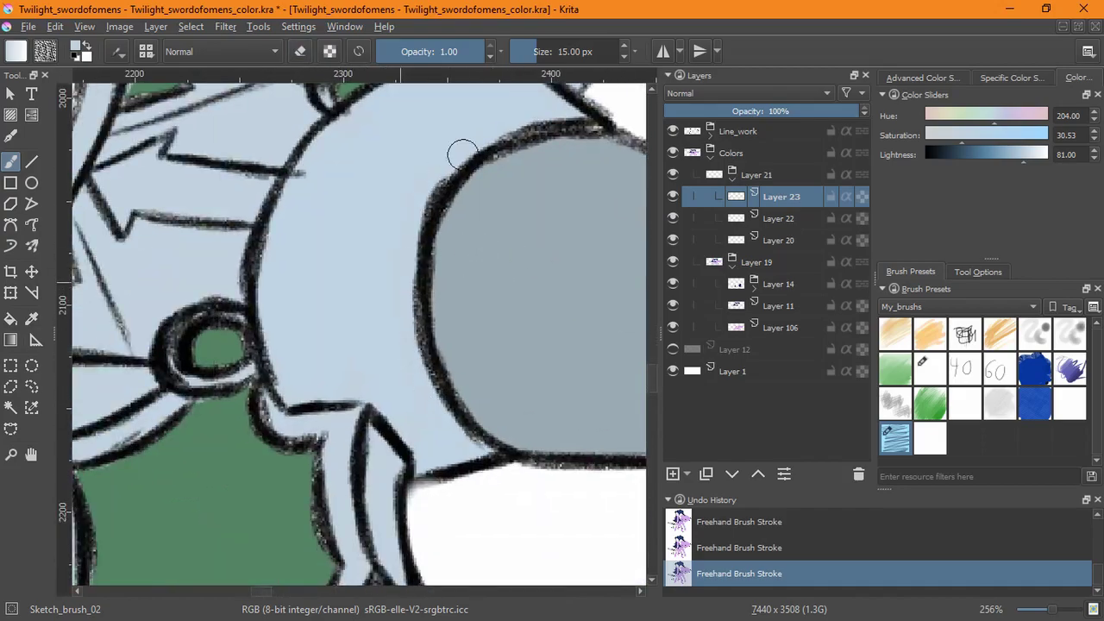
Brush light blue up to the line art around the grip's front collar and the pommel, and save the file.
click(725, 220)
ctrl+click(526, 166)
drag(480, 416, 339, 249)
drag(479, 516, 295, 378)
ctrl+click(510, 369)
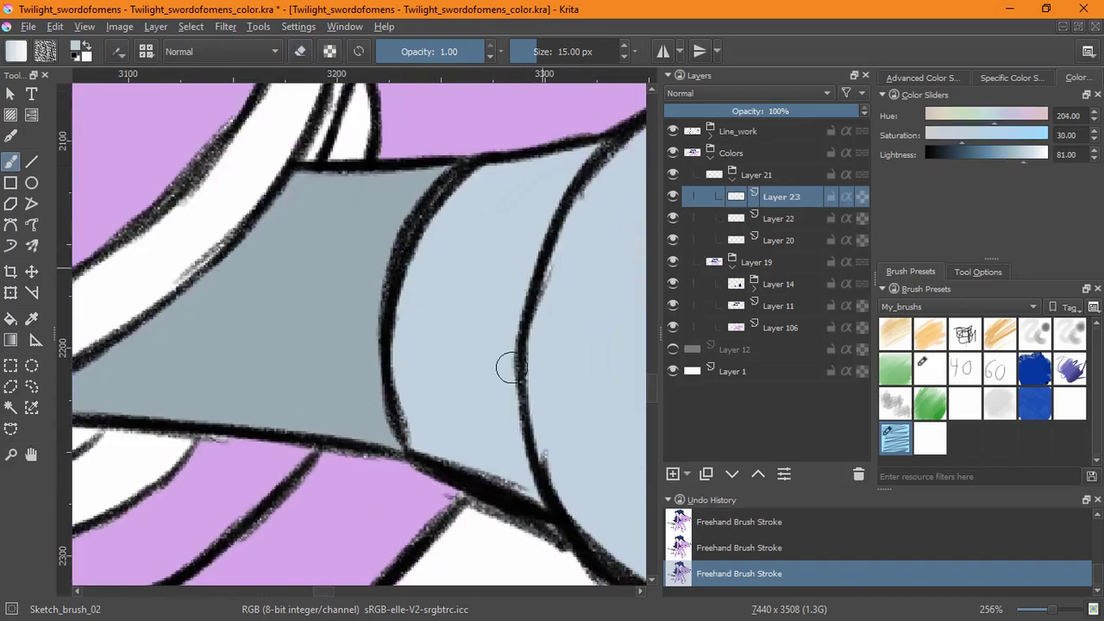
scroll(449, 197, up, 3)
scroll(591, 264, right, 5)
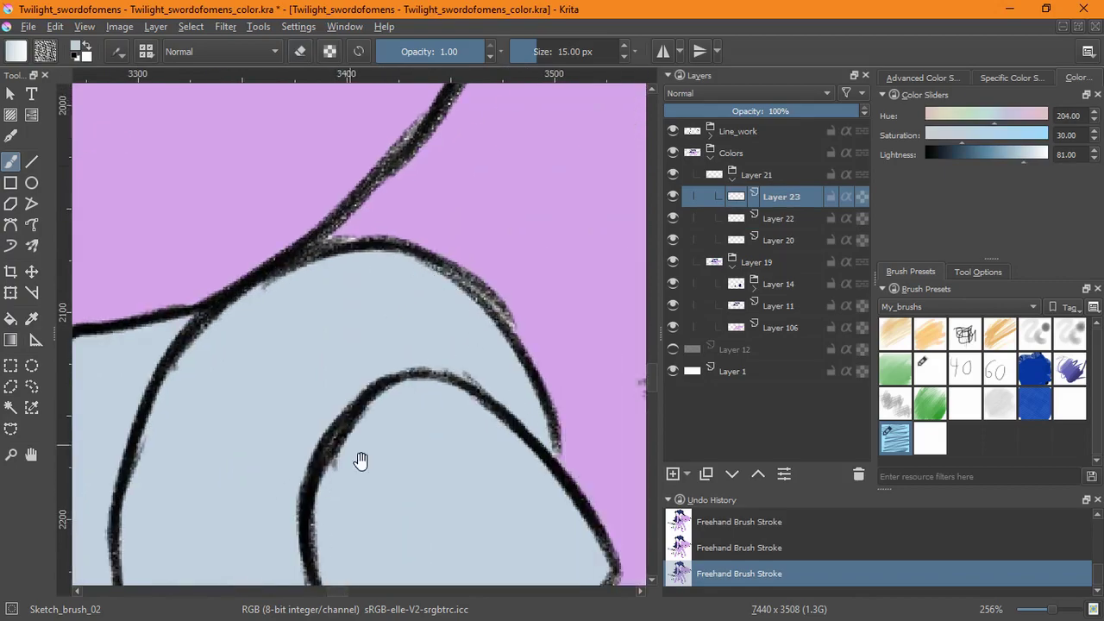
drag(360, 461, 500, 337)
key(2)
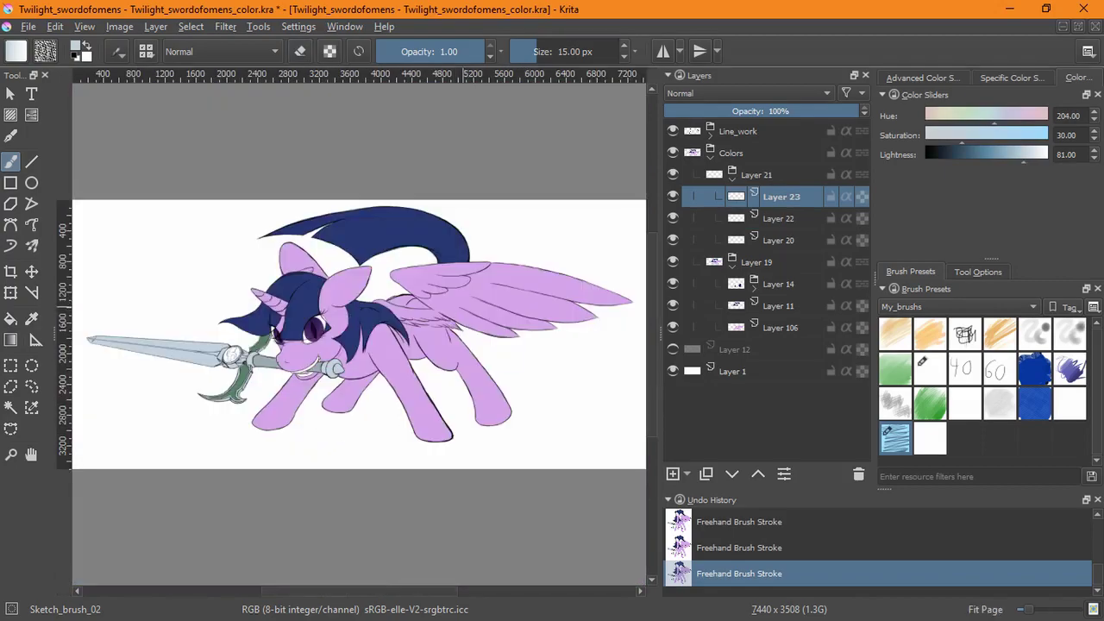
key(ctrl+s)
Touch up the green on Layer 20 along the edges of the sword's lower and upper guards.
click(731, 240)
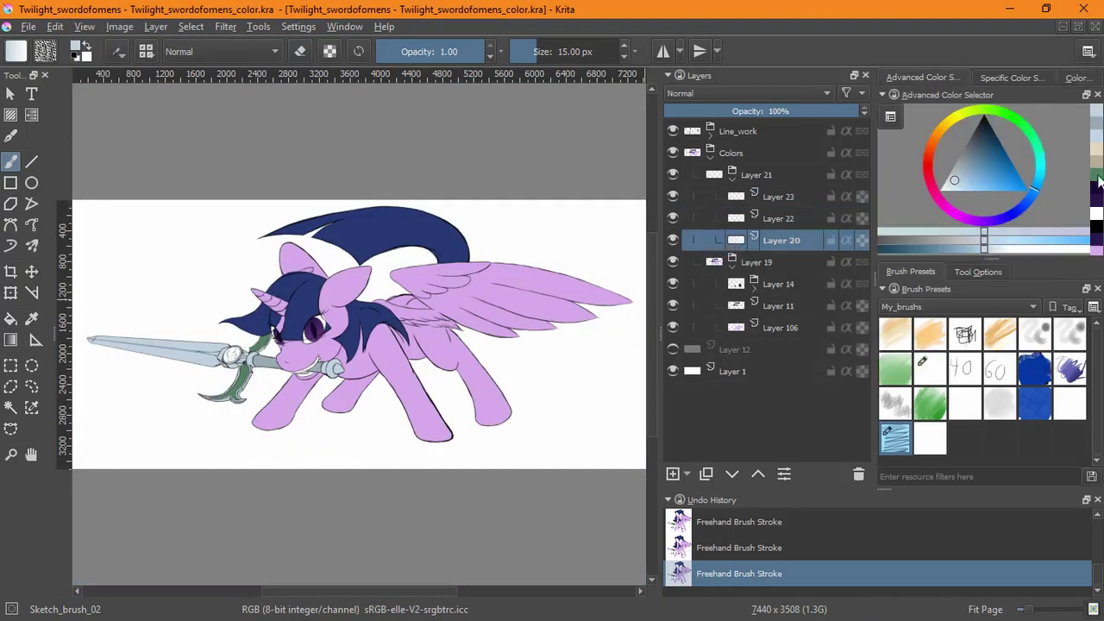
click(1099, 179)
scroll(199, 358, up, 5)
drag(164, 359, 405, 320)
scroll(561, 136, down, 2)
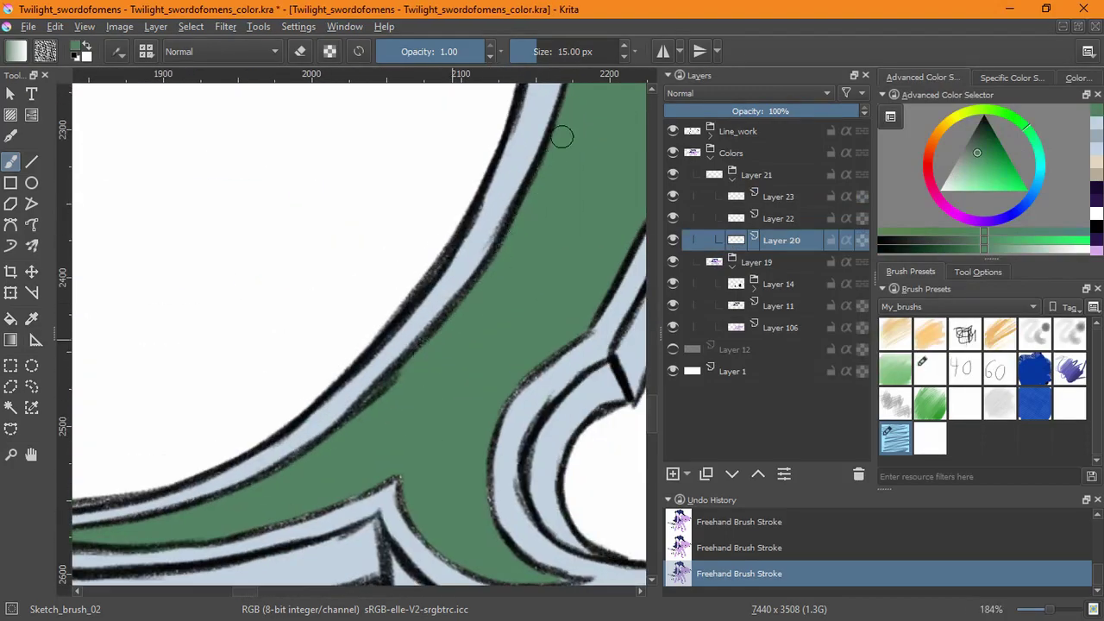
mouse_move(562, 137)
mouse_down()
mouse_move(518, 362)
mouse_move(492, 337)
mouse_move(463, 473)
mouse_up()
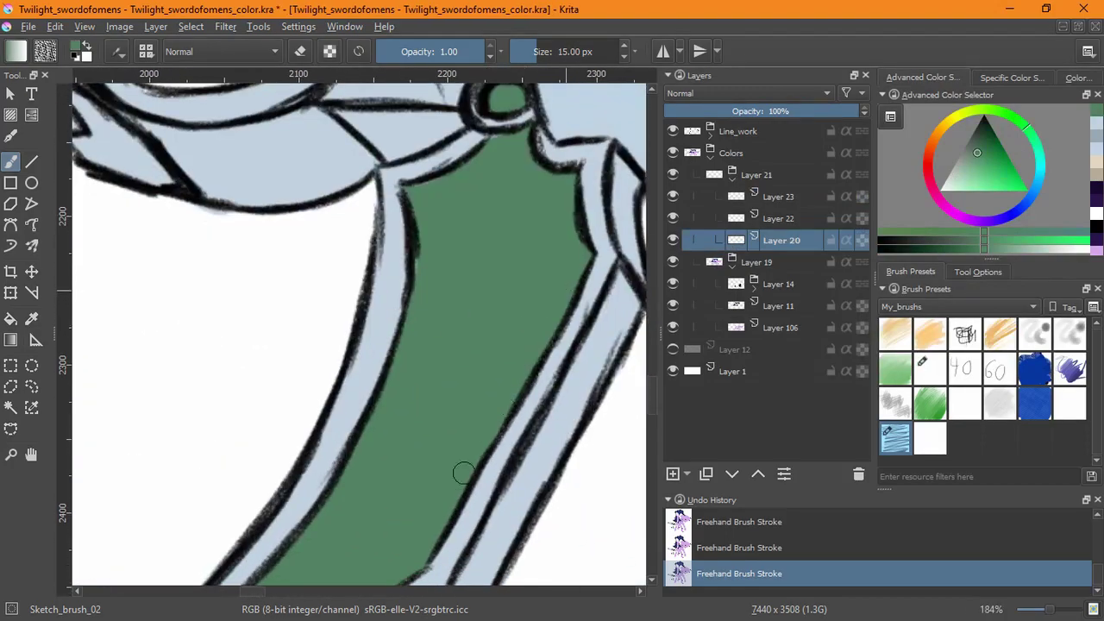
scroll(463, 473, down, 5)
scroll(395, 337, up, 3)
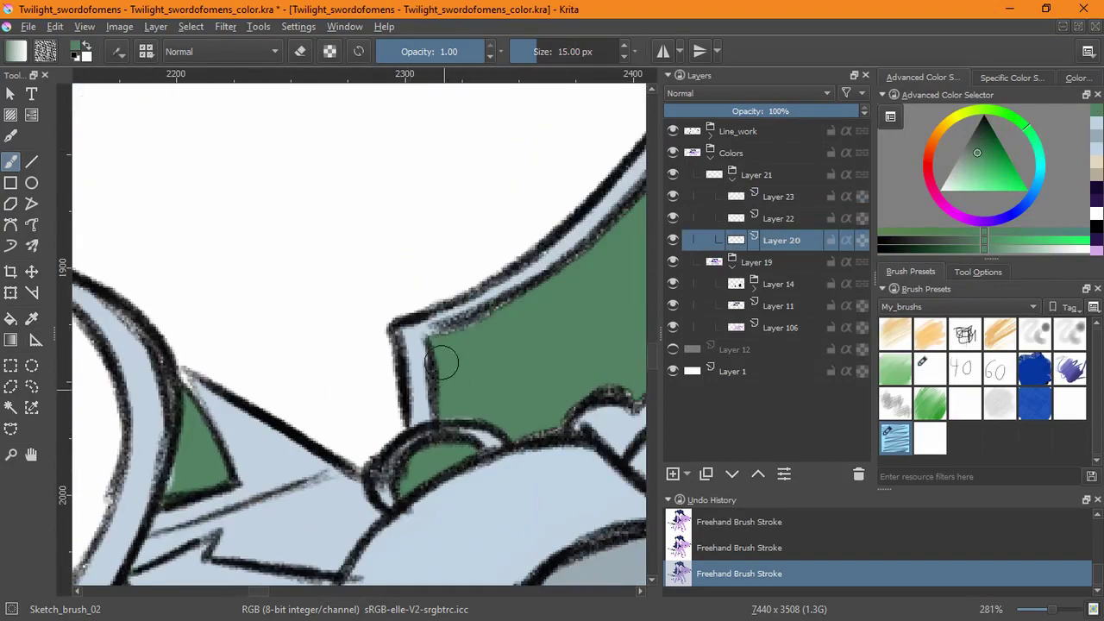
scroll(441, 377, up, 3)
scroll(441, 377, right, 3)
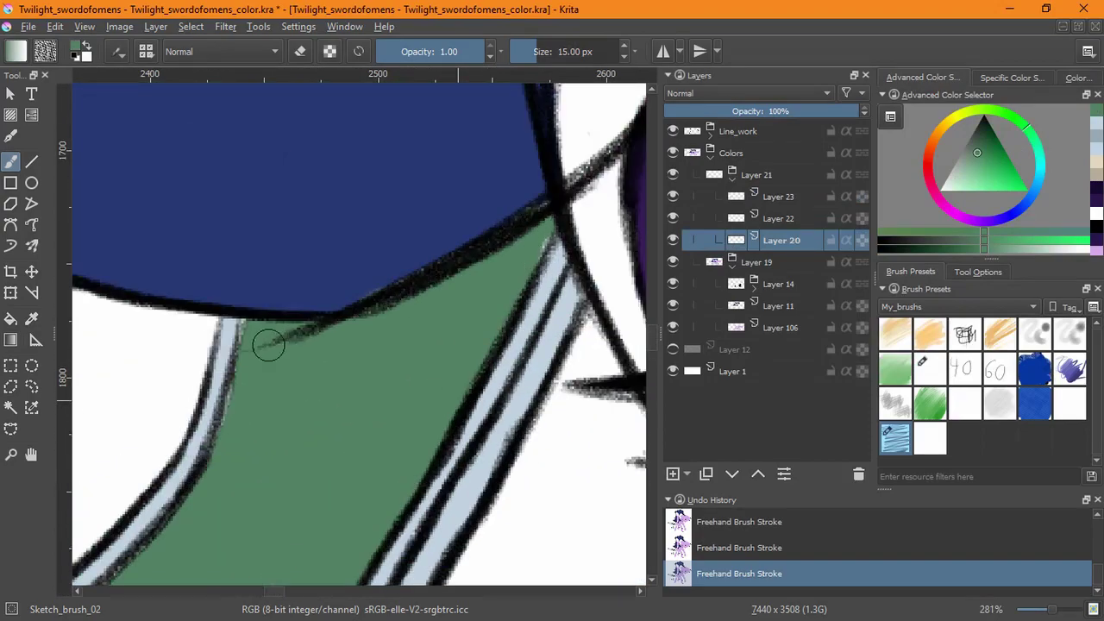
scroll(247, 396, down, 6)
Add a new layer to the sword group and flood fill the emblem's background with red.
click(673, 473)
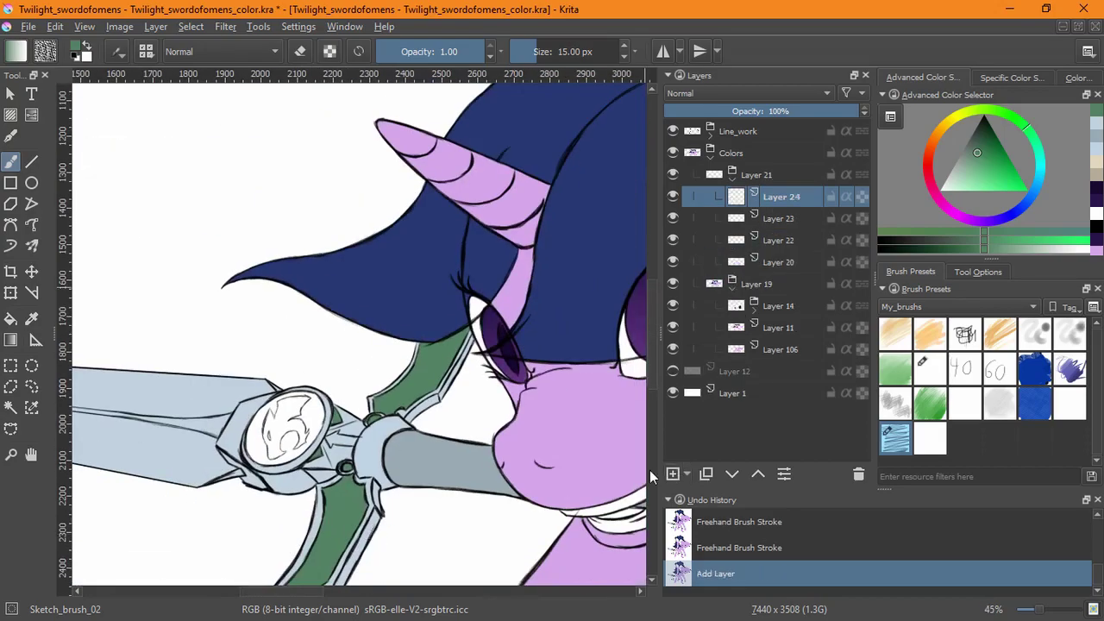
scroll(286, 442, up, 3)
key(f)
click(294, 427)
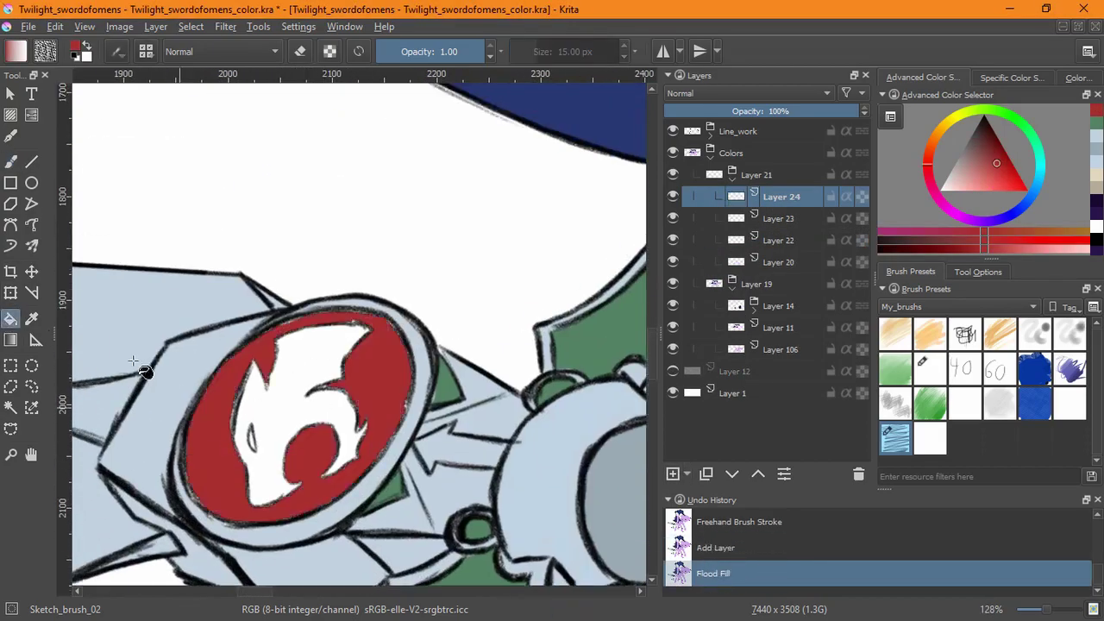
Brush red into the gaps between the emblem's background and its rim with Sketch_brush_02 at 15 px.
key(b)
scroll(198, 506, up, 3)
drag(198, 506, 428, 196)
scroll(428, 196, up, 1)
scroll(428, 196, right, 2)
drag(358, 250, 509, 280)
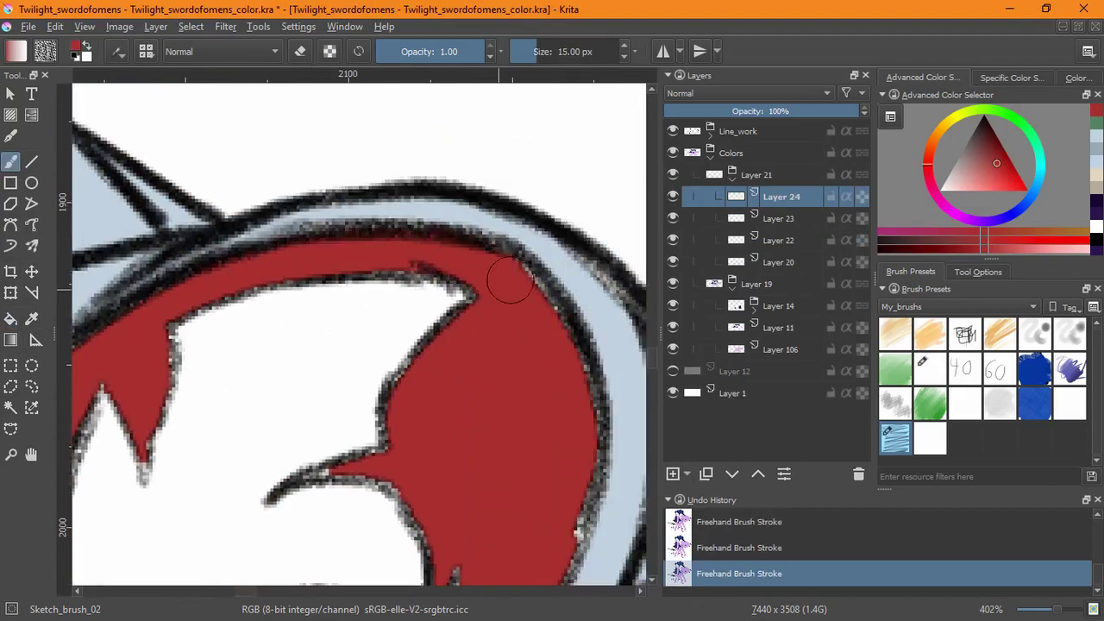
scroll(559, 540, down, 3)
scroll(483, 508, left, 1)
scroll(453, 483, down, 1)
scroll(345, 501, left, 2)
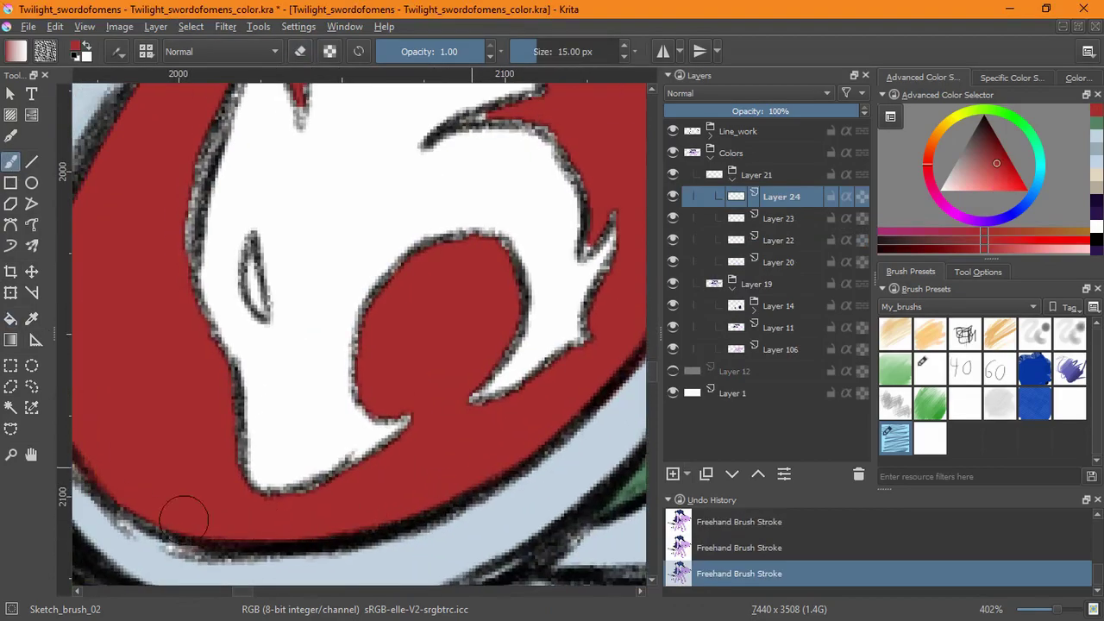
Touch up the red in the emblem cat's eye slit, cleaning the edges with the eraser and undoing the stray stroke.
scroll(221, 417, up, 3)
scroll(486, 249, down, 2)
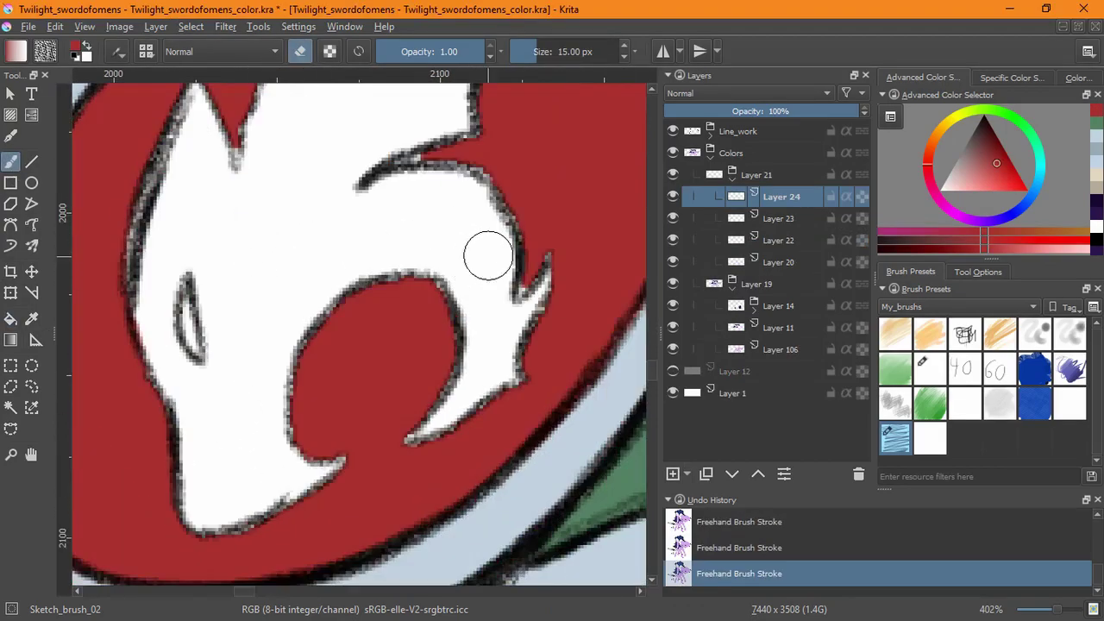
scroll(178, 253, up, 4)
drag(198, 370, 195, 228)
key(ctrl+z)
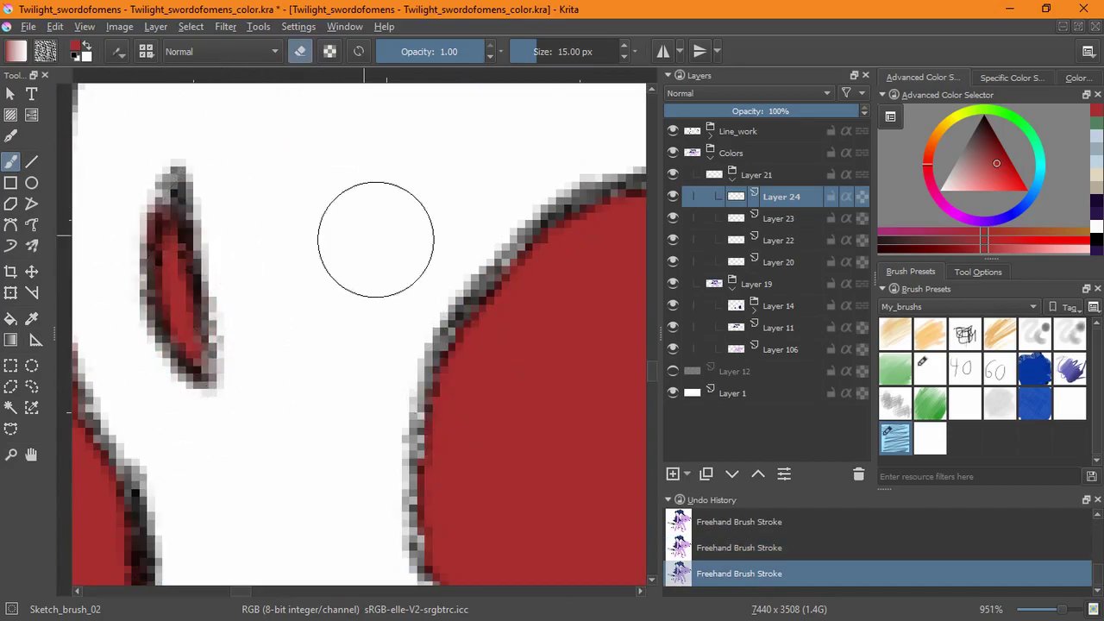
scroll(528, 360, down, 7)
Add another layer above the red and flood fill the emblem's cat head with very dark red.
key(Insert)
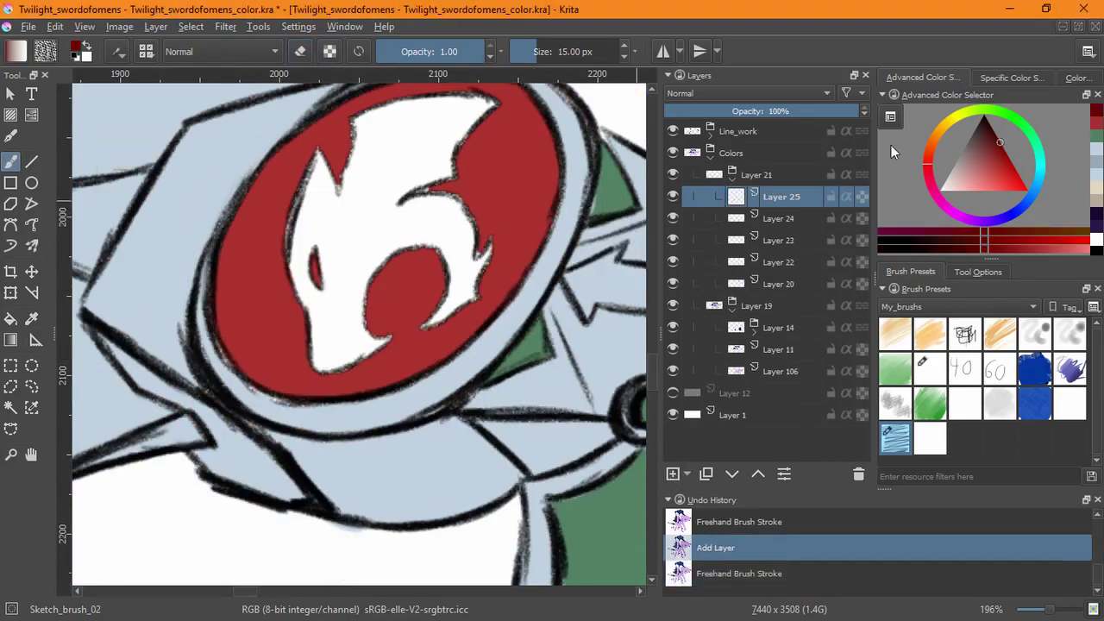
key(f)
click(340, 282)
scroll(321, 336, up, 4)
Brush dark red over the light gaps along the cat head's jaw, back edge, ear and upper outline.
key(b)
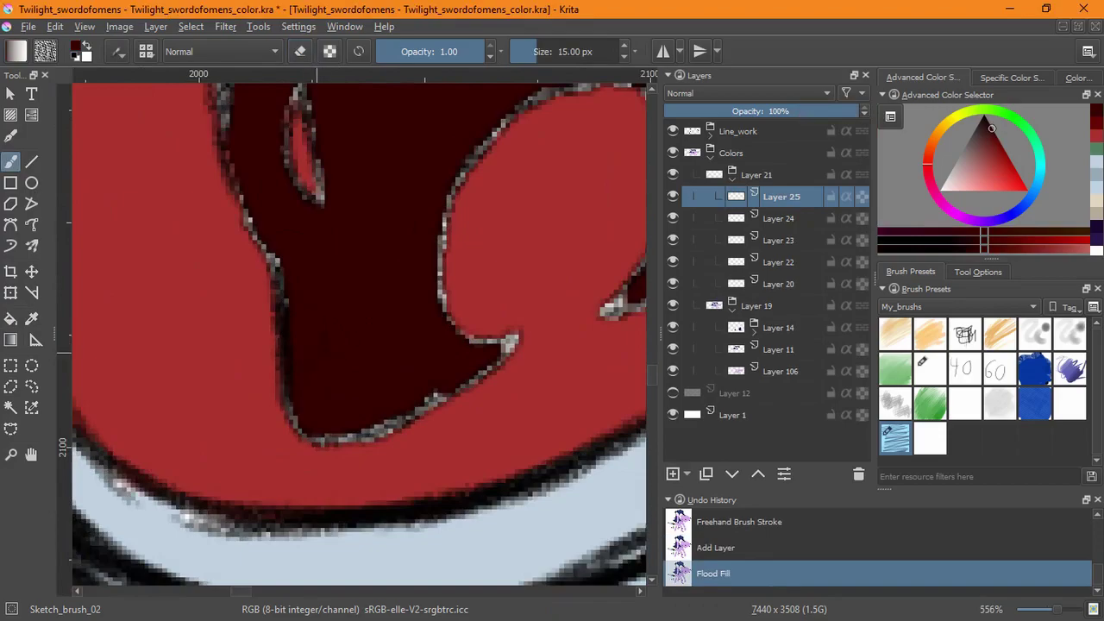
key(e)
drag(447, 227, 493, 197)
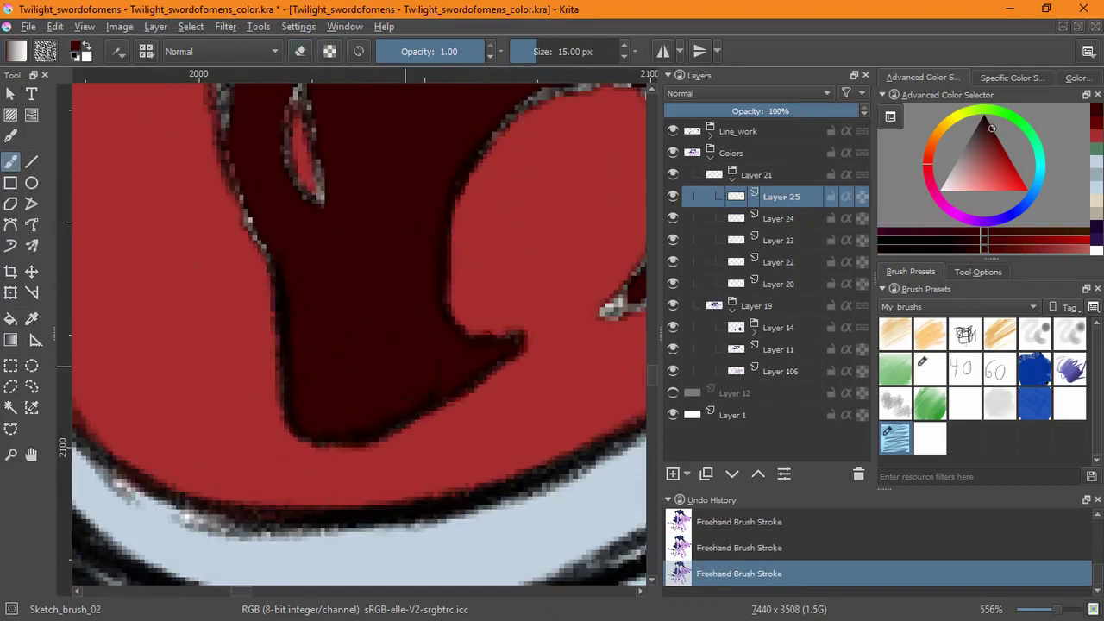
scroll(359, 335, up, 5)
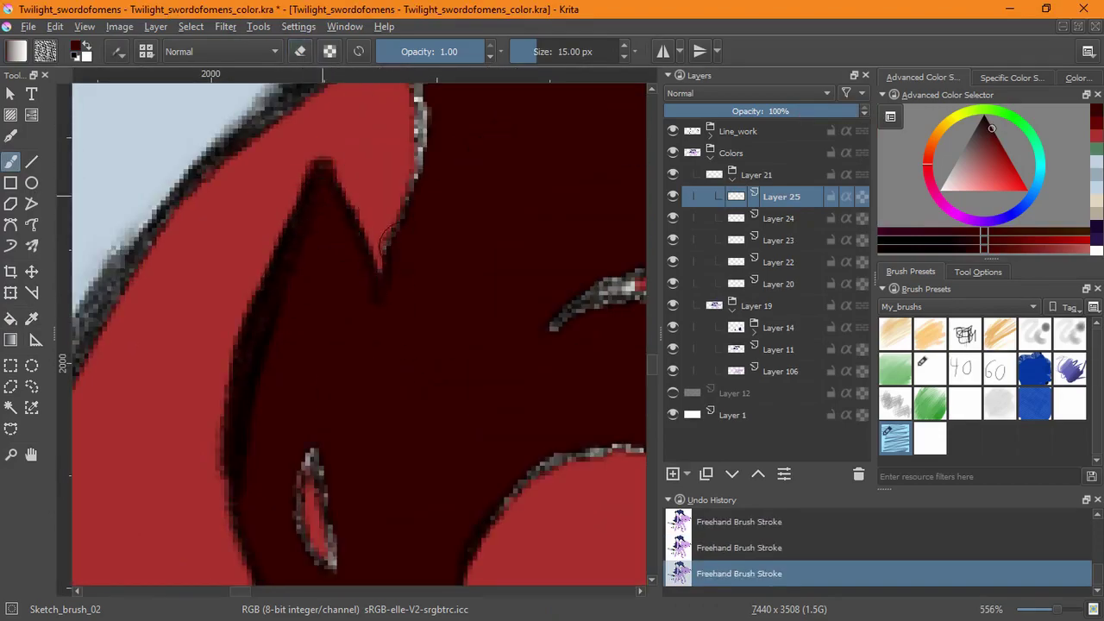
scroll(387, 239, up, 3)
scroll(387, 240, right, 4)
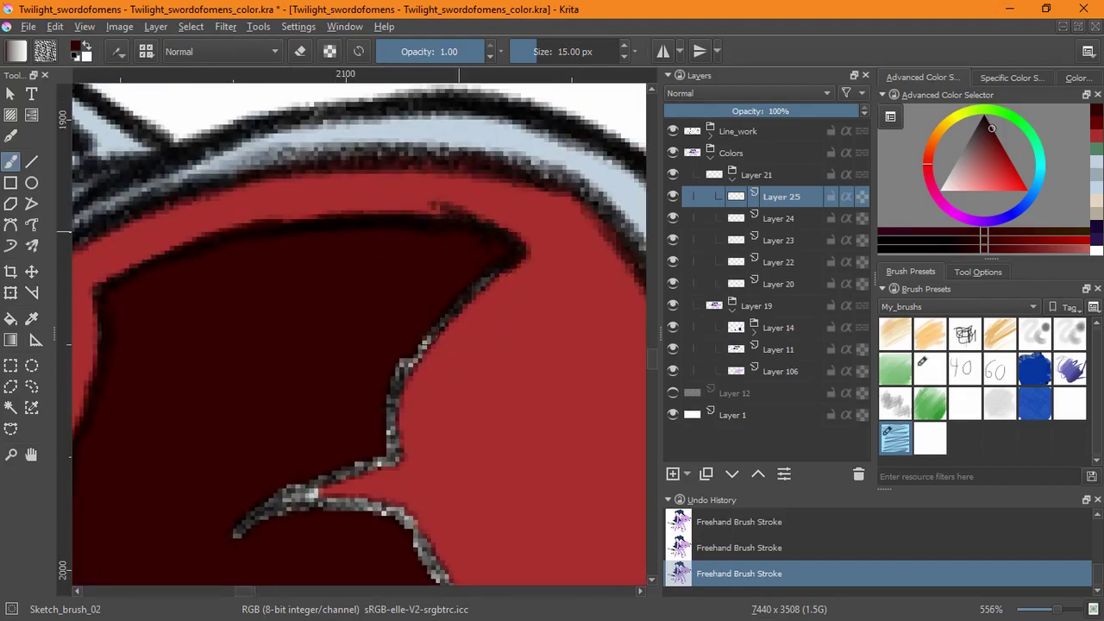
Brush dark red along the cat head's remaining edges, using 6.84 px for the inner curve, and save the file.
mouse_move(511, 263)
mouse_down()
mouse_move(285, 500)
mouse_move(234, 534)
mouse_up()
scroll(329, 328, down, 2)
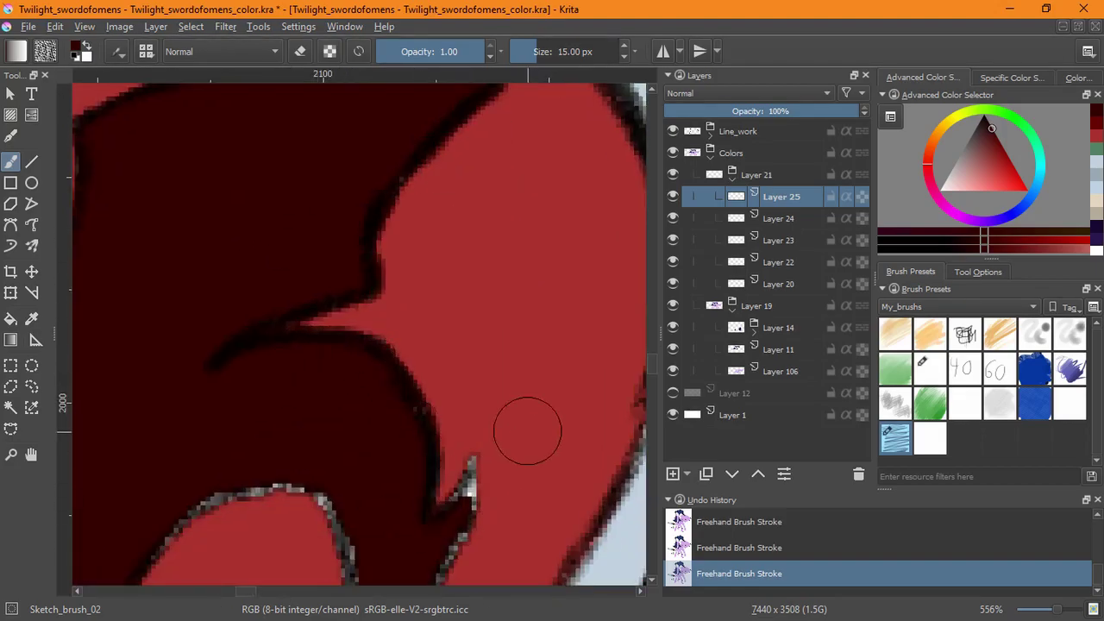
drag(475, 457, 439, 582)
scroll(359, 334, down, 2)
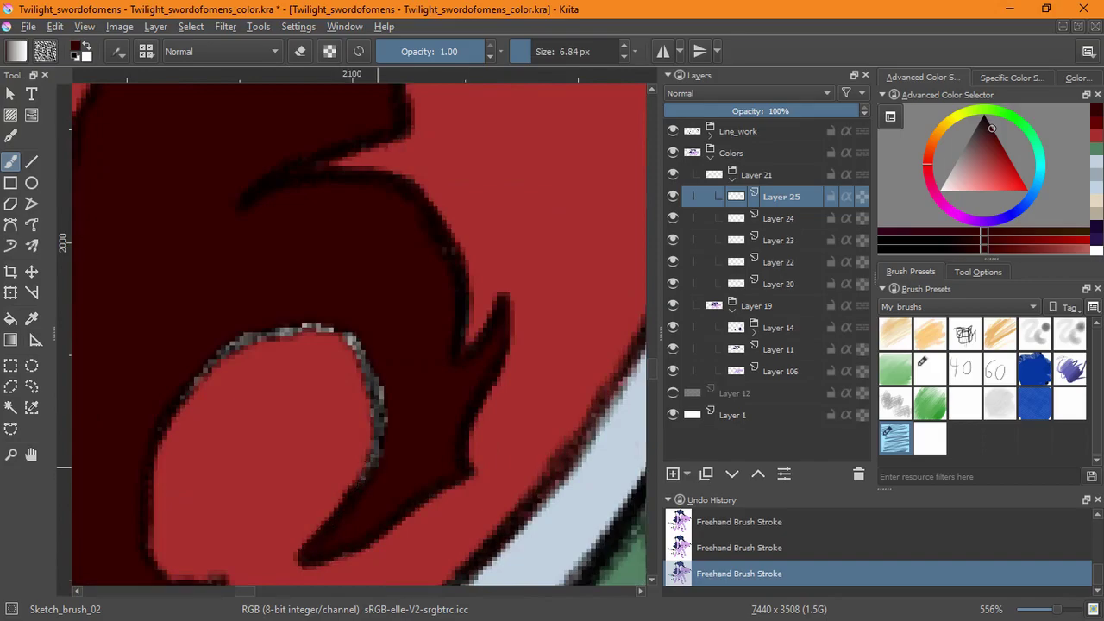
key(ctrl+z)
mouse_move(371, 492)
mouse_down()
mouse_move(380, 375)
mouse_move(354, 343)
mouse_up()
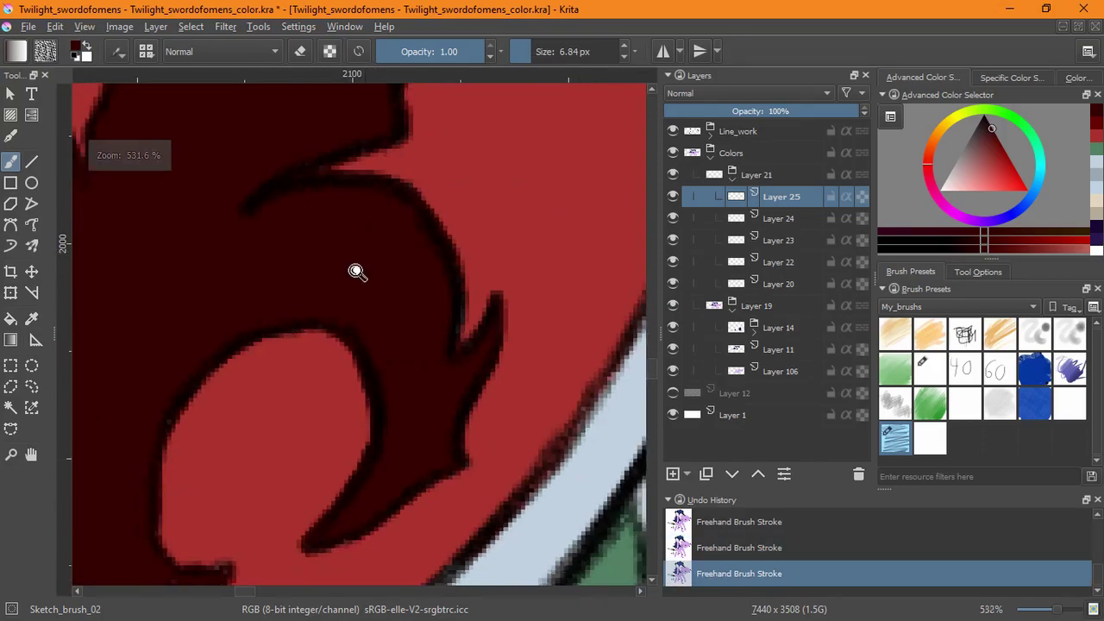
drag(356, 272, 410, 353)
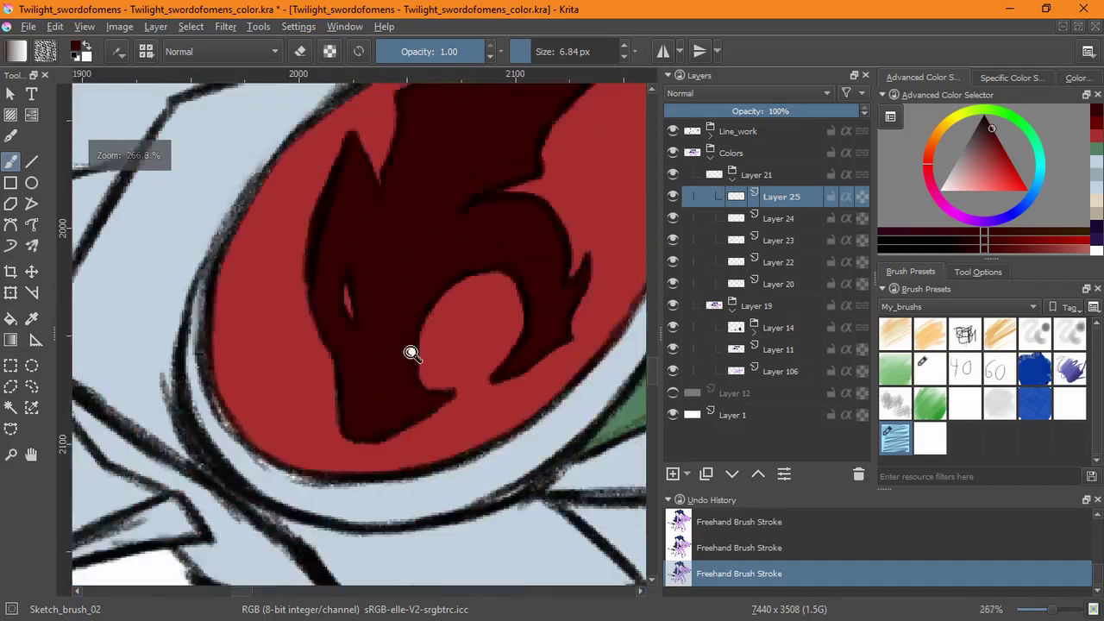
key(2)
key(ctrl+s)
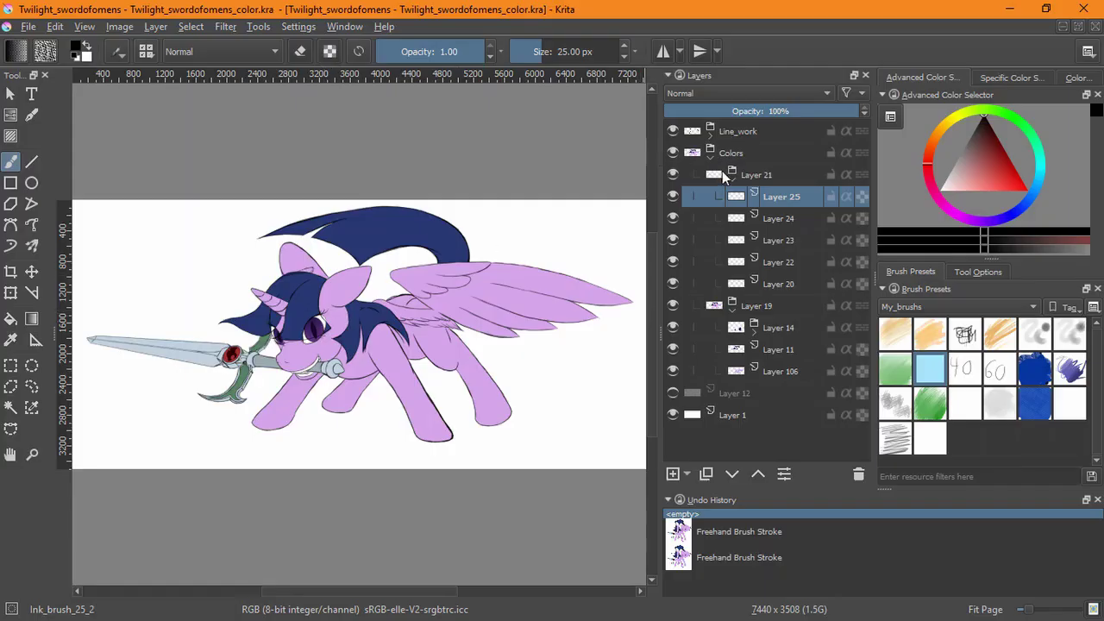
Group the hair's Layer 11 and give the group a transparency mask made from the layer's opaque area.
click(732, 179)
click(679, 241)
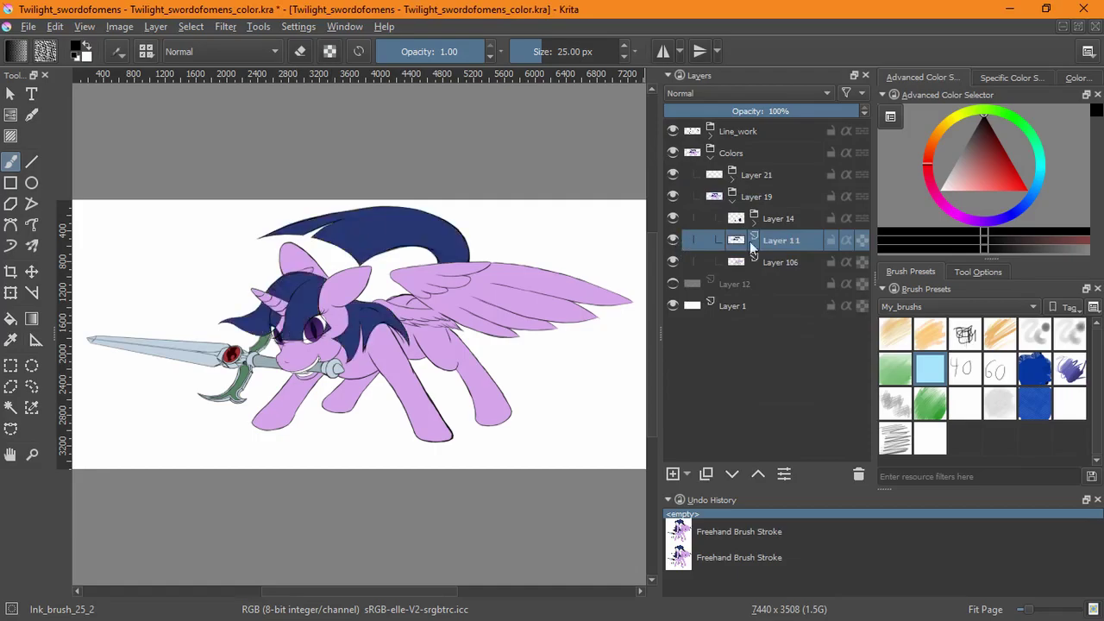
key(ctrl+g)
click(191, 27)
click(229, 249)
click(687, 474)
Clear the selection and add a new paint layer above Layer 11 inside the masked hair group.
click(190, 27)
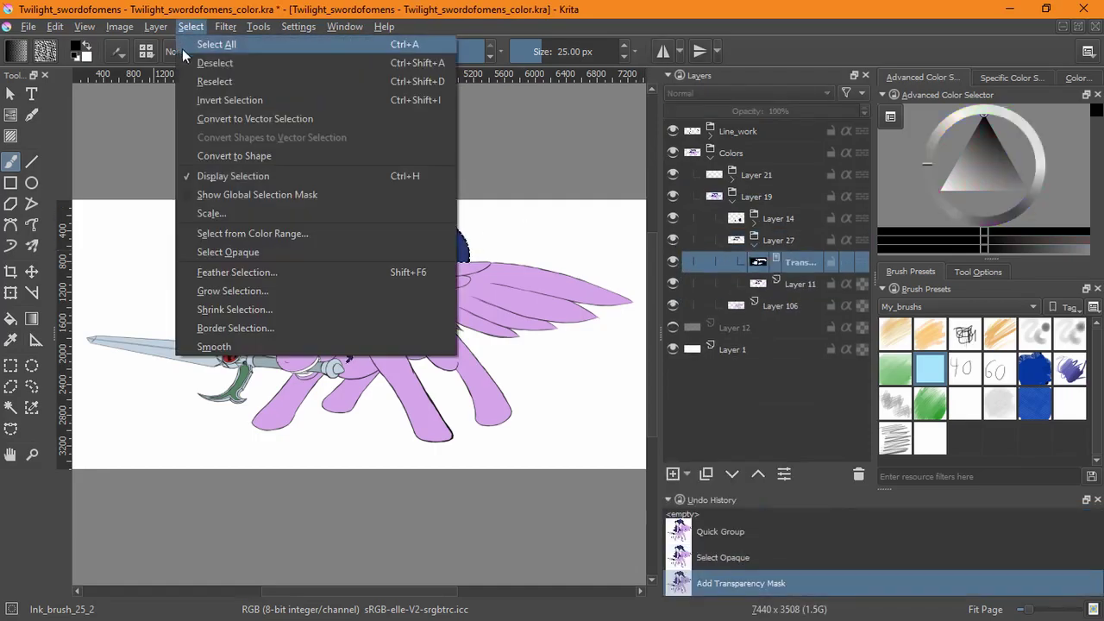
click(222, 63)
click(673, 473)
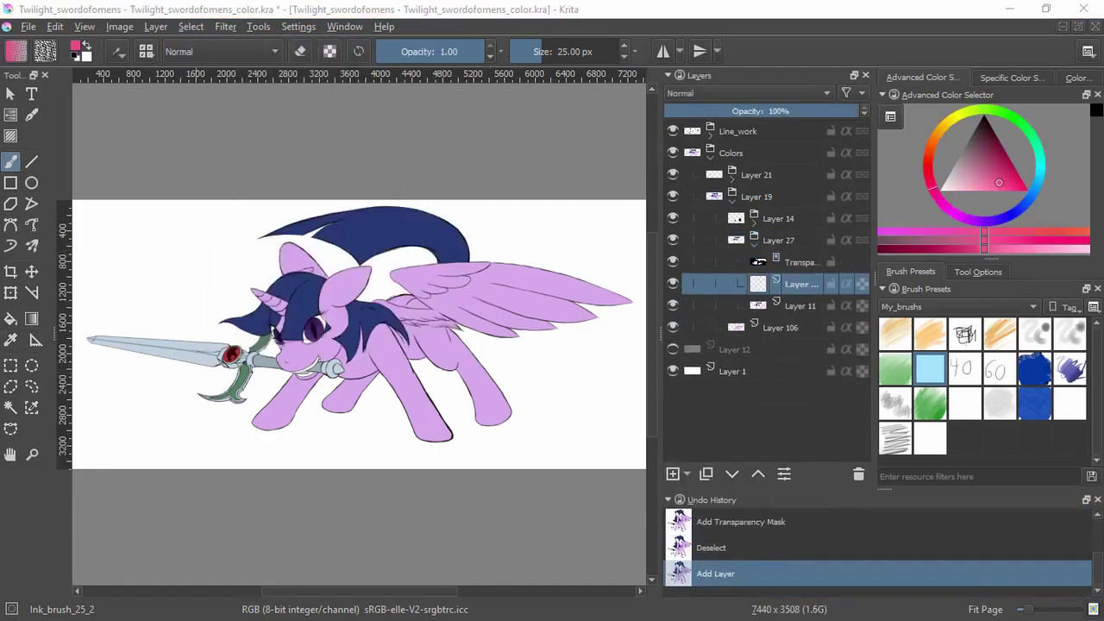
Try to outline a curved stripe down the front mane with the Bezier Curve Selection tool.
scroll(77, 378, up, 5)
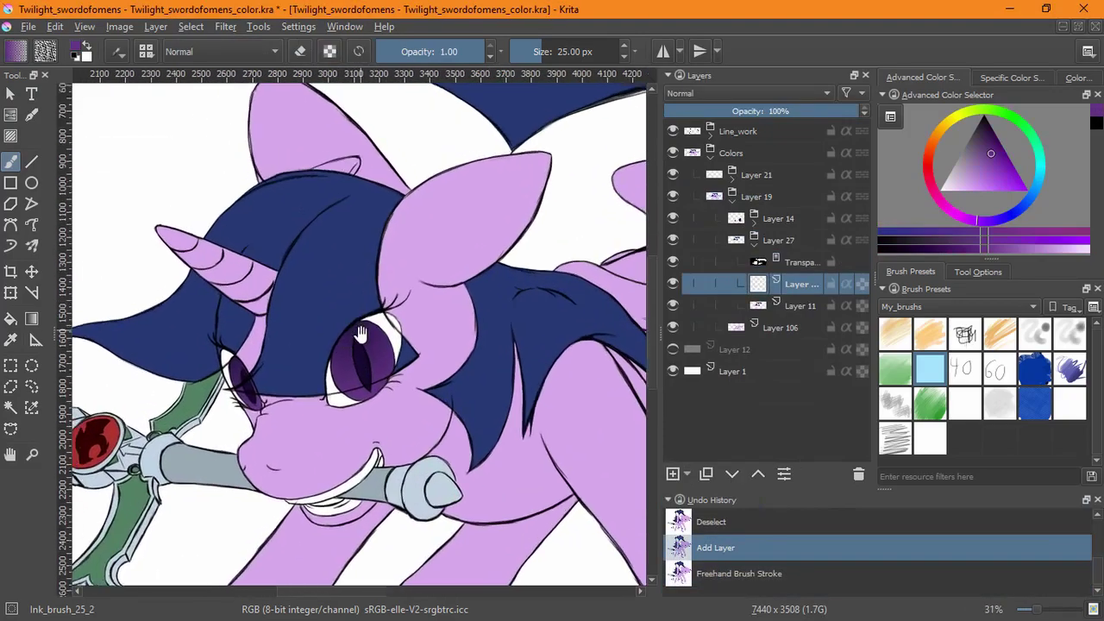
click(10, 429)
click(389, 191)
drag(309, 267, 310, 394)
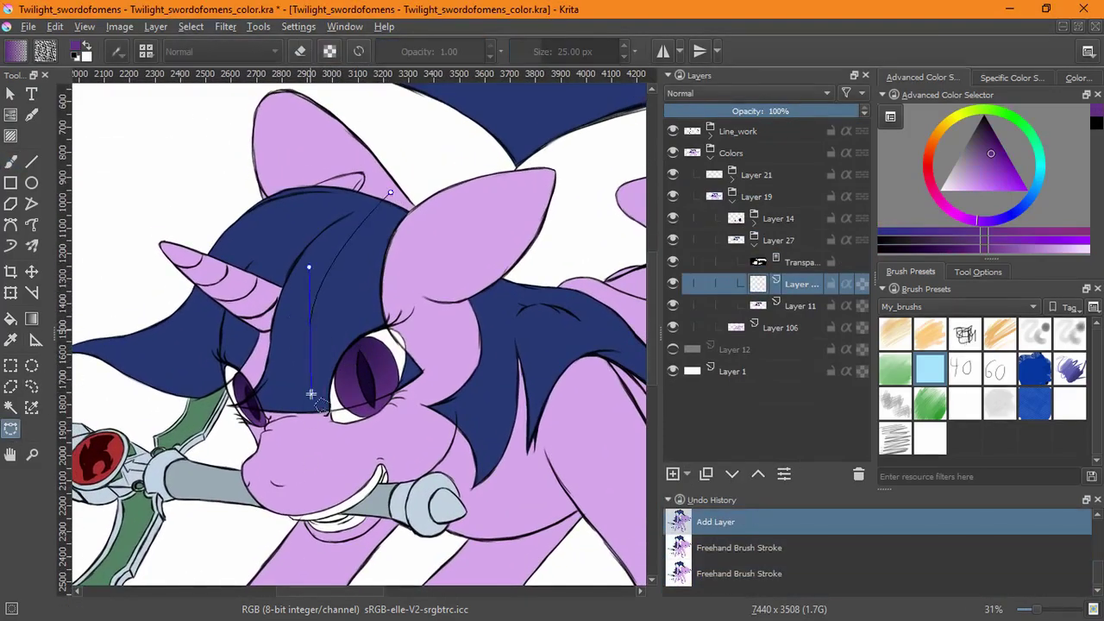
click(391, 192)
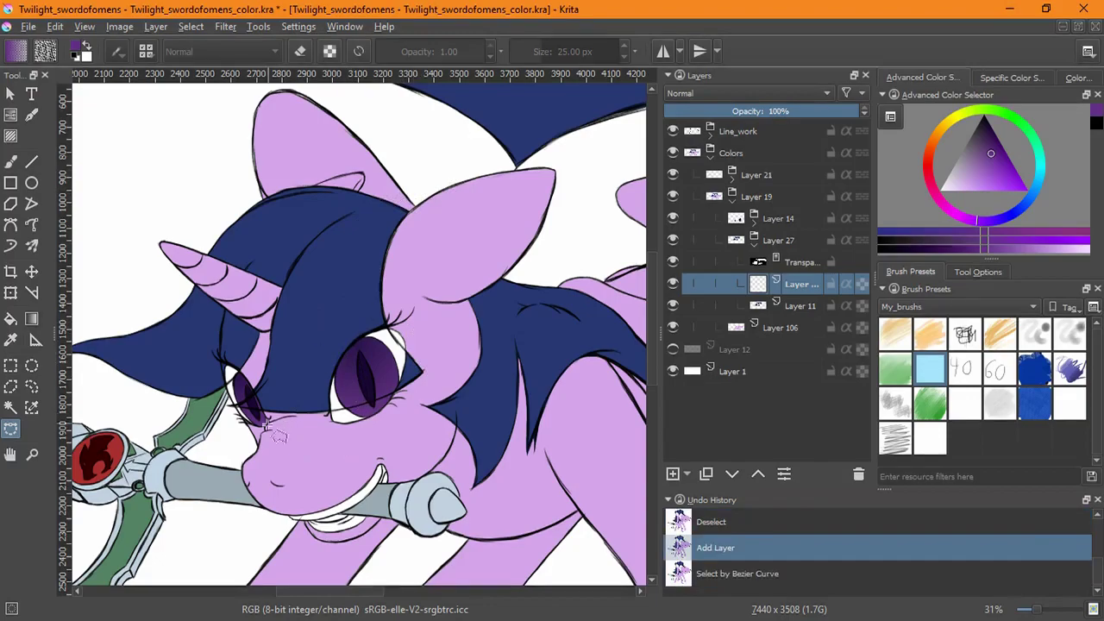
Select a curved stripe from the ear down the front mane, paint it purple with Ink_brush_25_2, and deselect.
drag(430, 181, 358, 263)
double_click(336, 424)
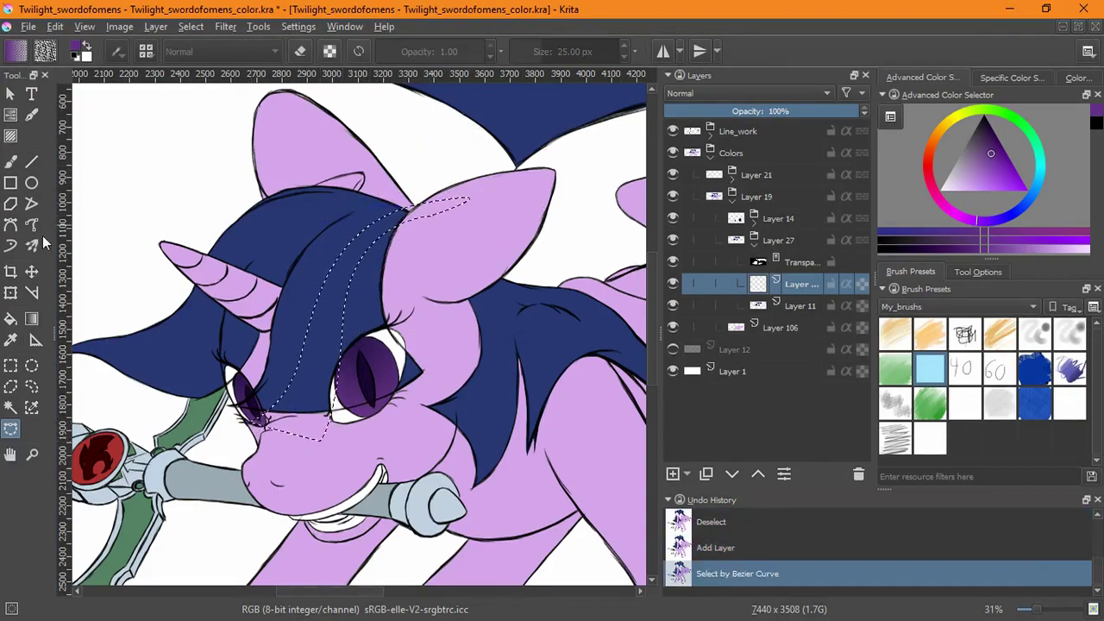
key(b)
mouse_move(401, 212)
mouse_down()
mouse_move(327, 311)
mouse_move(332, 393)
mouse_up()
click(190, 26)
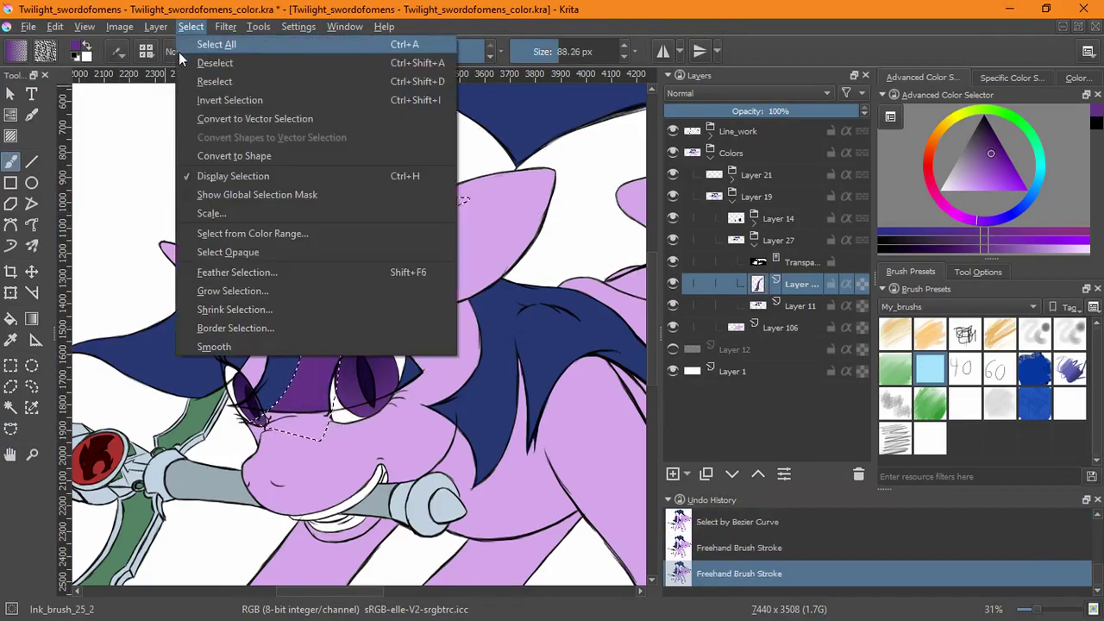
click(197, 62)
Try to outline a narrow stripe down the neck mane behind the ear with the Bezier Curve Selection tool.
drag(462, 233, 475, 252)
drag(466, 251, 301, 125)
click(11, 428)
click(471, 363)
click(453, 496)
click(493, 405)
double_click(301, 125)
Paint the neck mane stripe purple at 88.26 px, and undo the strokes together with the selection.
key(b)
drag(431, 233, 475, 345)
drag(471, 328, 483, 397)
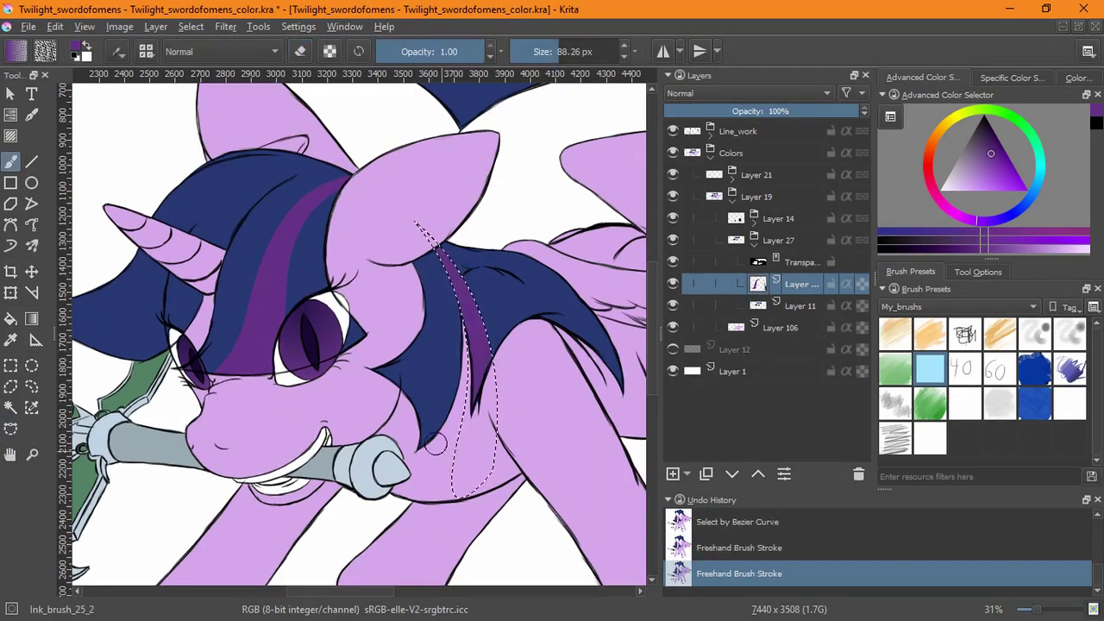
key(ctrl+z)
key(ctrl+z)
key(ctrl+z)
Outline a narrow stripe curving from under the ear across the neck mane with the Bezier Curve Selection tool.
click(10, 429)
scroll(457, 233, up, 4)
click(334, 107)
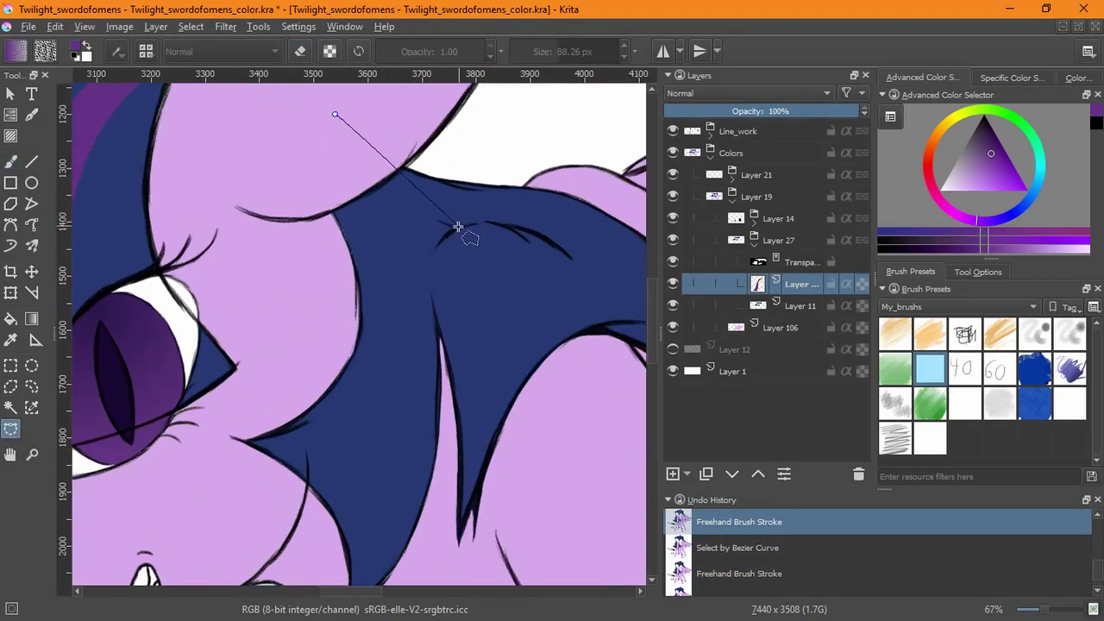
click(550, 469)
drag(339, 119, 349, 203)
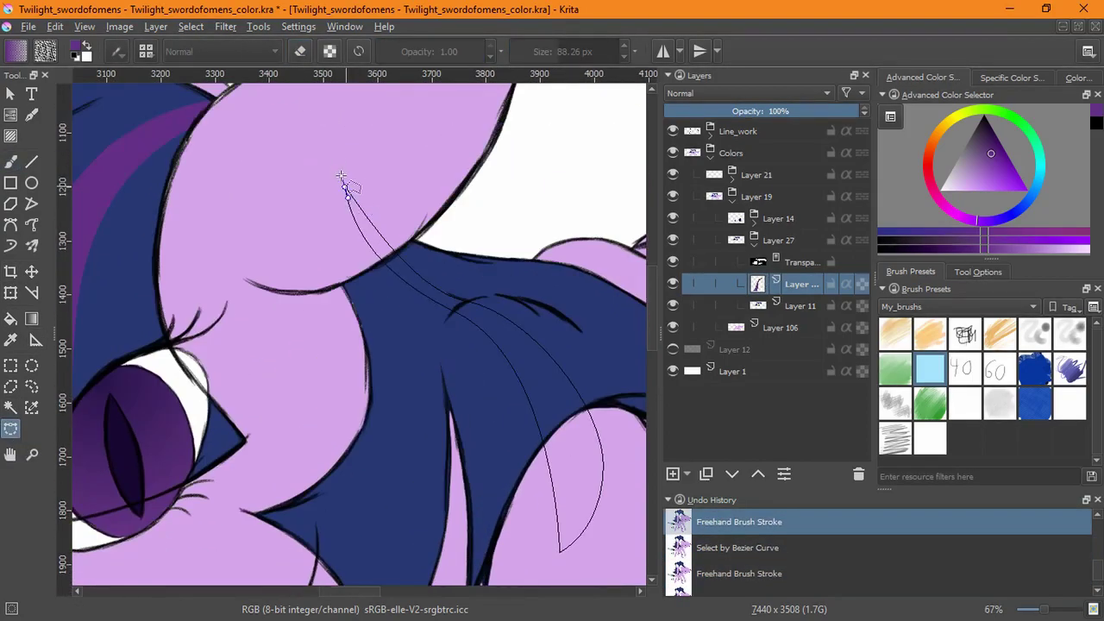
click(342, 184)
Fill the selected neck mane stripe with purple and deselect.
key(b)
key(shift+BackSpace)
click(190, 26)
click(202, 66)
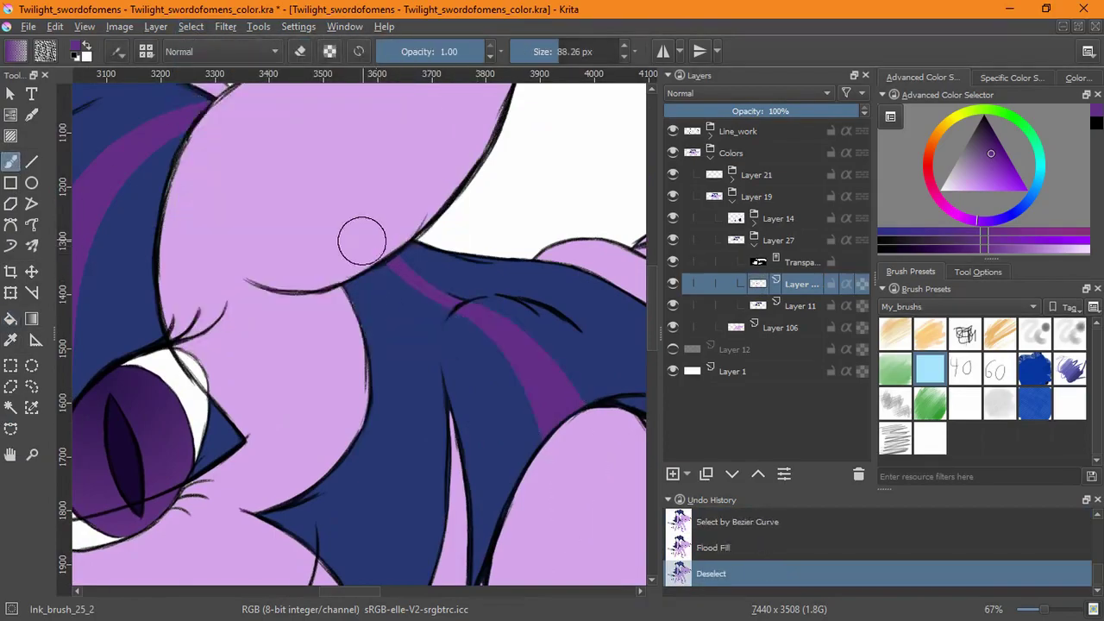
scroll(425, 364, down, 4)
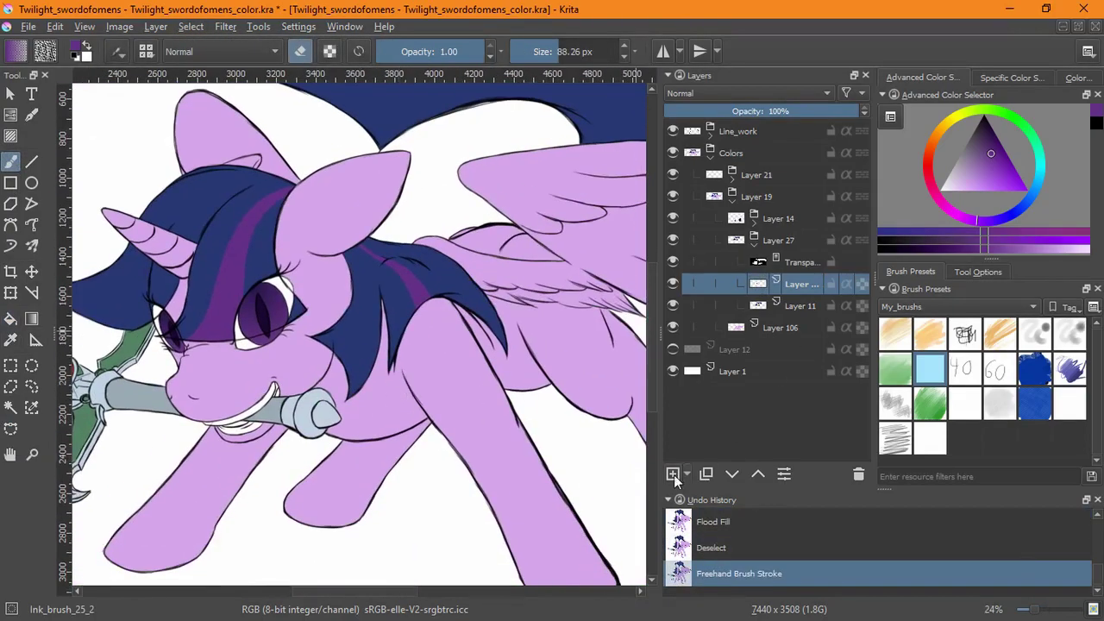
Add a paint layer and outline a curved stripe beside the front mane's purple one with the Bezier Curve Selection tool.
click(673, 474)
click(10, 429)
scroll(400, 202, up, 3)
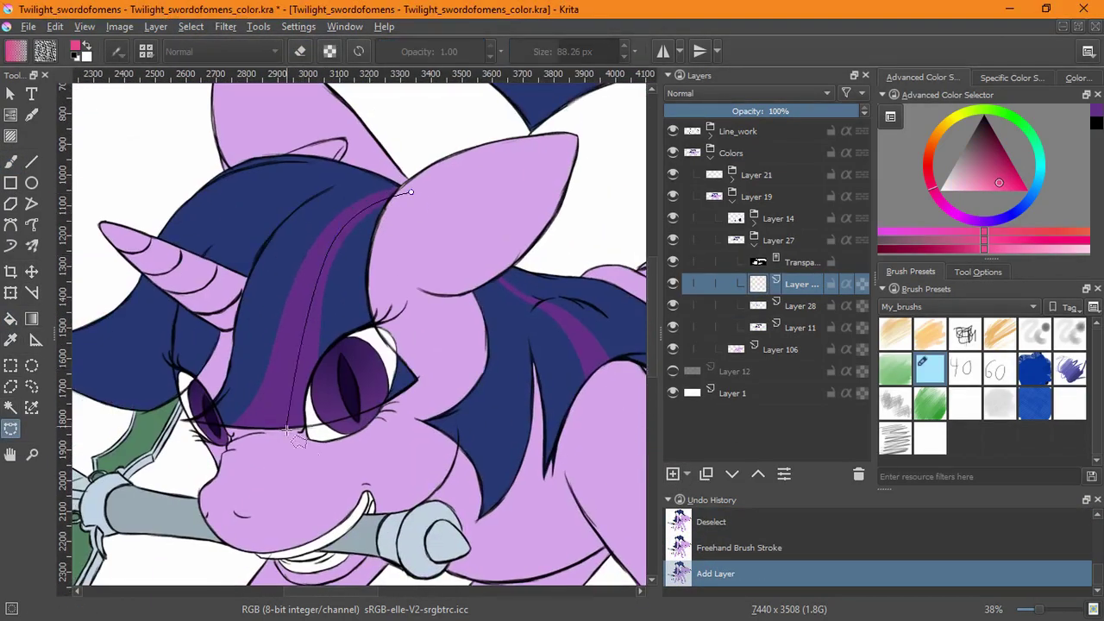
click(297, 494)
click(388, 425)
click(411, 191)
Fill the selected front mane stripe with pink, deselect, and touch it up with an eraser stroke.
key(b)
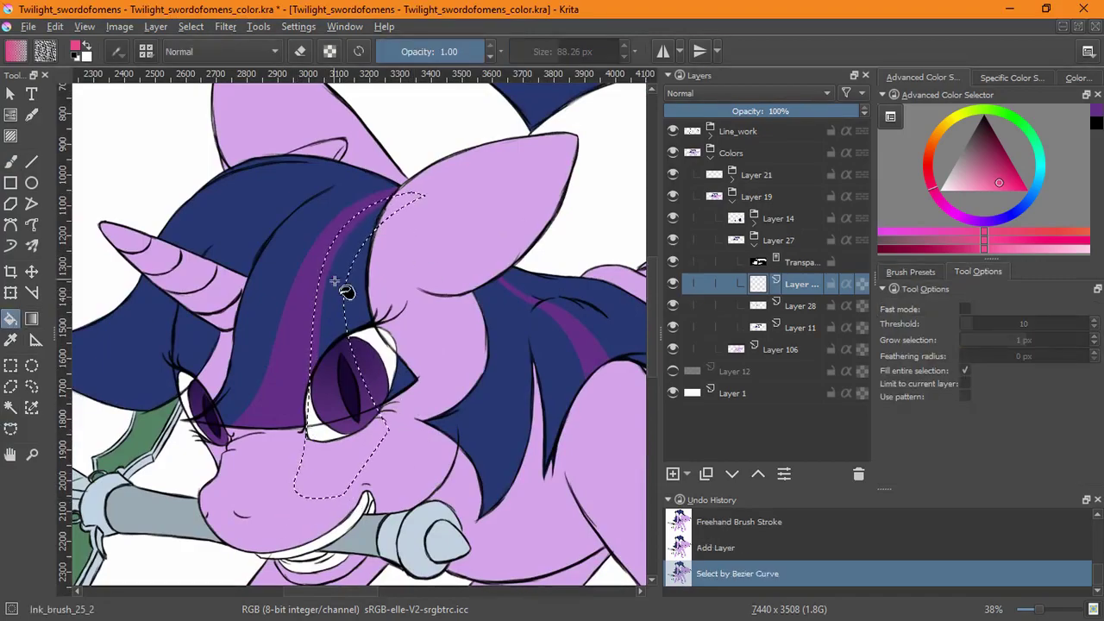
key(shift+BackSpace)
click(191, 26)
click(202, 62)
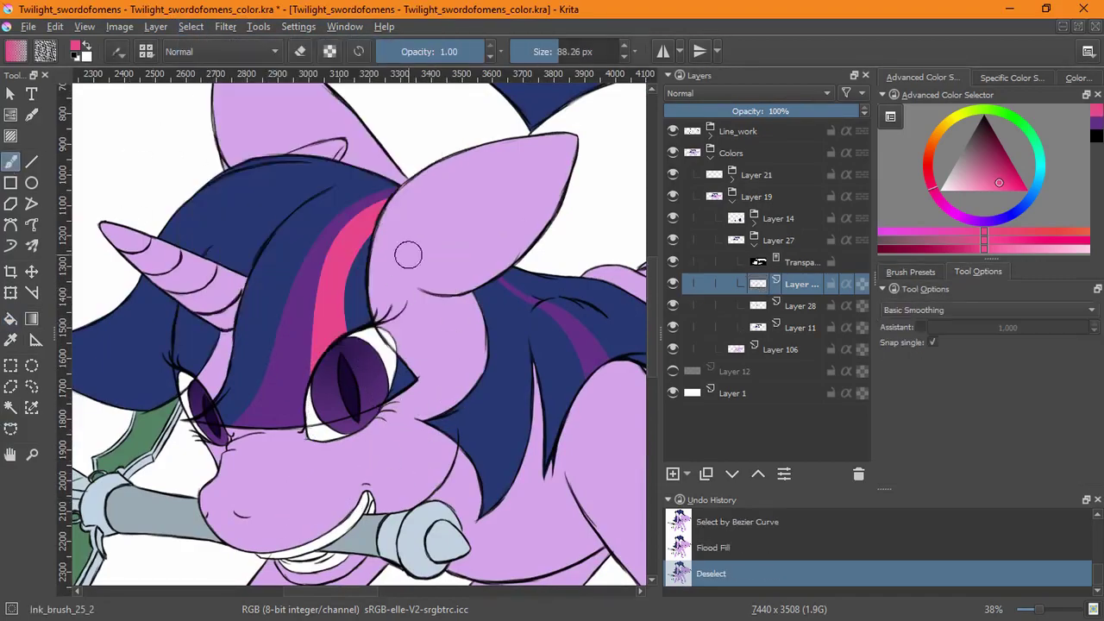
click(358, 297)
Outline a curved stripe along the outer edge of the neck mane's purple stripe with the Bezier Curve Selection tool.
scroll(358, 297, down, 3)
scroll(360, 342, up, 5)
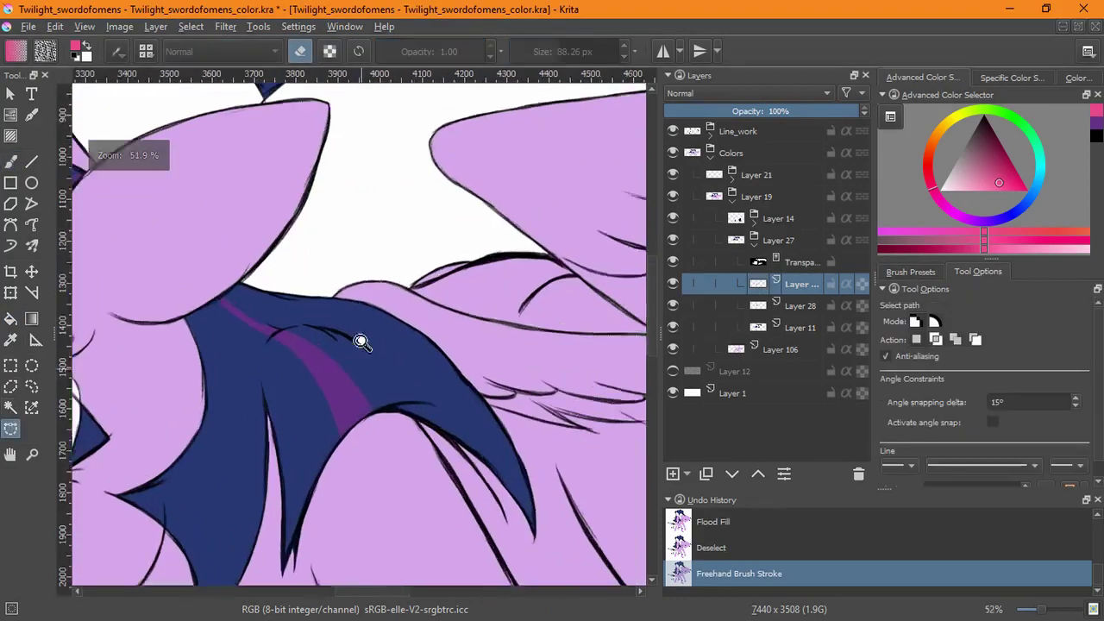
scroll(360, 342, up, 2)
click(193, 180)
drag(360, 251, 484, 394)
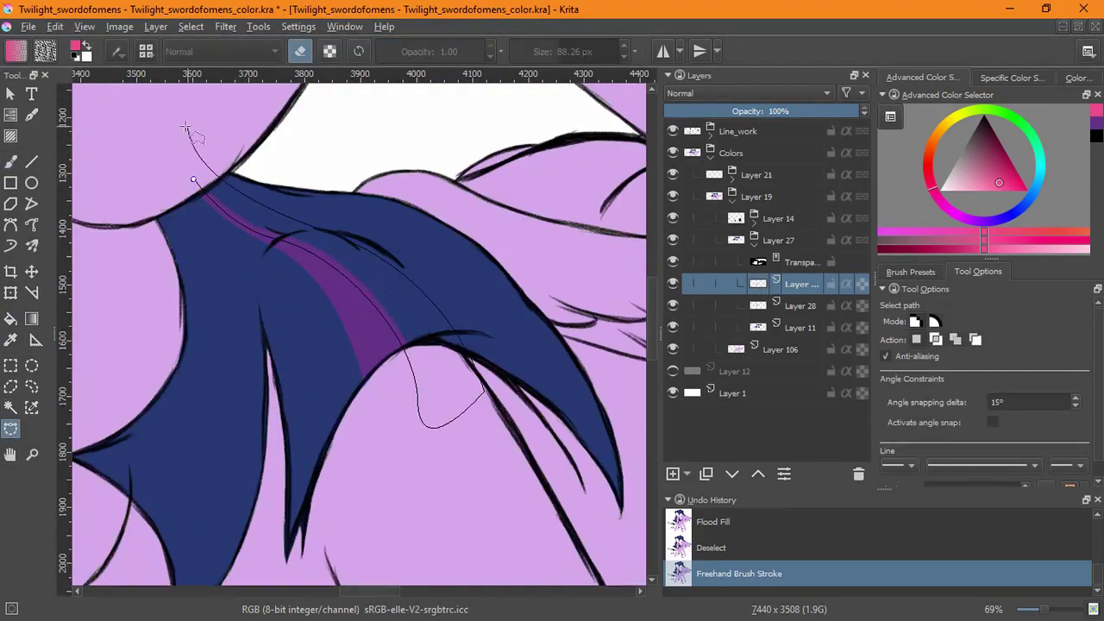
scroll(184, 127, up, 1)
click(164, 143)
click(193, 215)
Fill the neck mane selection beside the purple stripe with pink and deselect.
key(f)
click(386, 446)
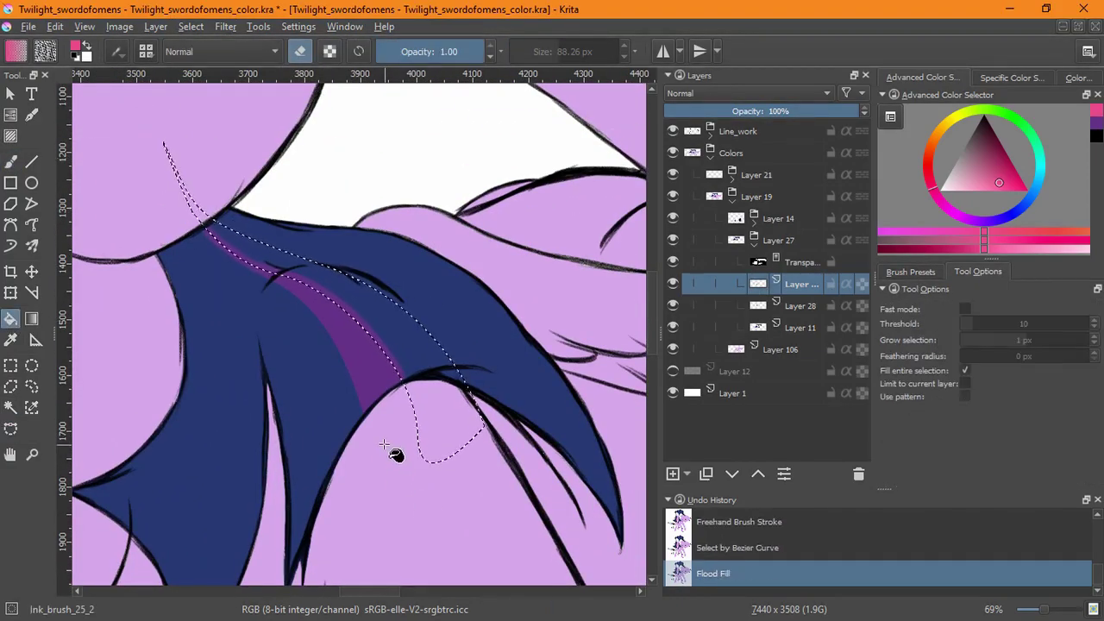
key(ctrl+shift+a)
Make the purple stripe layer, Layer 28, active and sample the purple for a Bezier Curve Selection on the tail.
scroll(358, 328, down, 5)
click(706, 307)
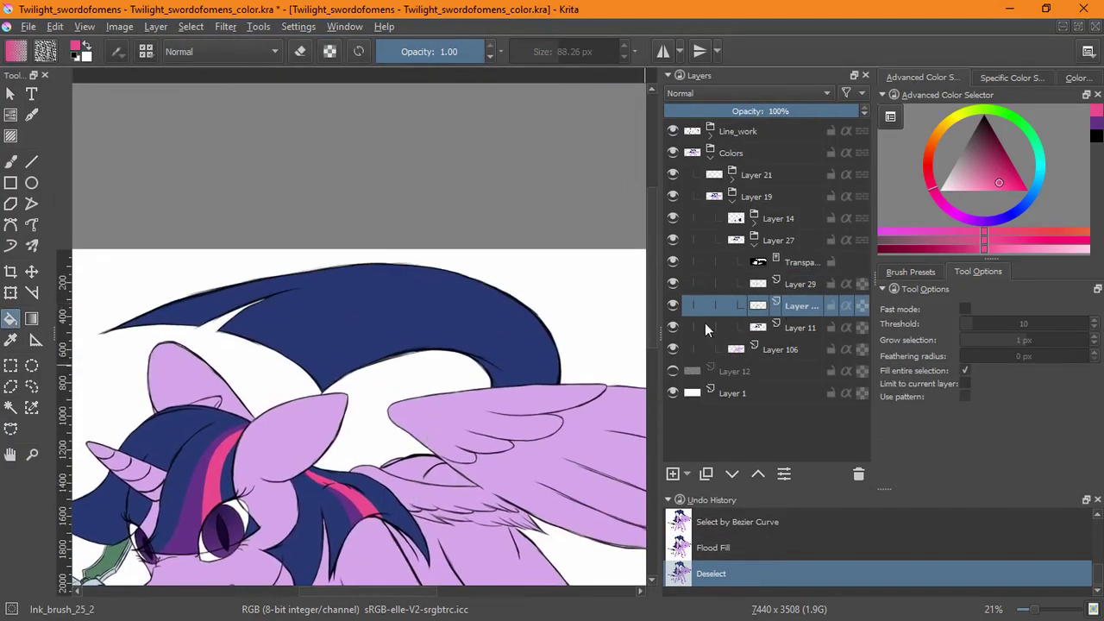
ctrl+click(515, 384)
key(shift+b)
Try to outline a curved band along the tail with the Bezier Curve Selection tool.
drag(519, 338, 519, 338)
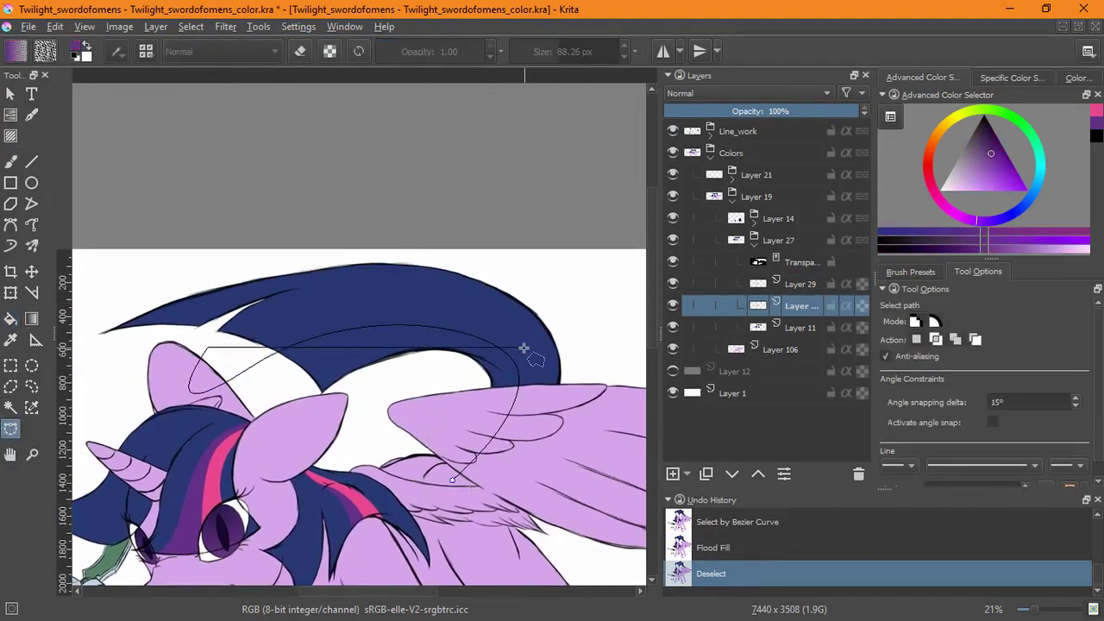
double_click(380, 343)
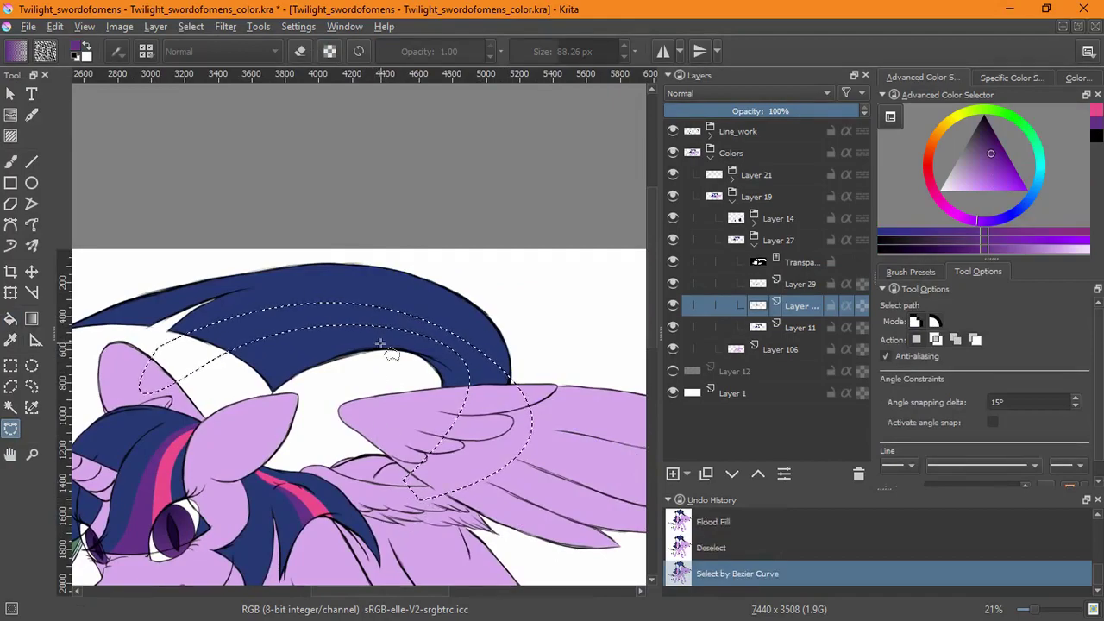
key(ctrl+z)
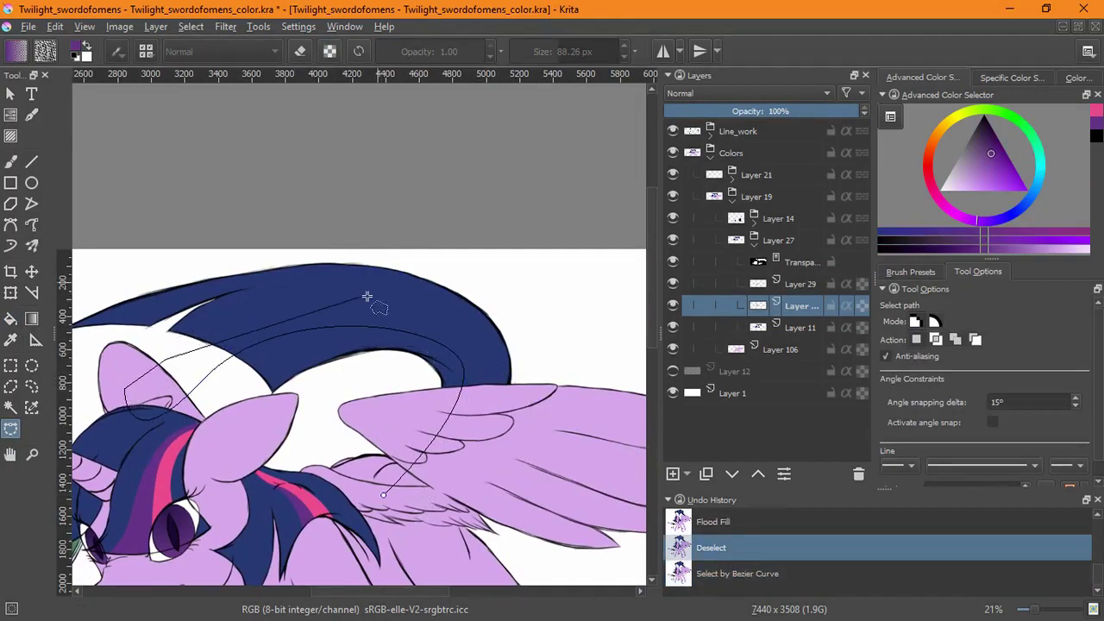
key(BackSpace)
key(BackSpace)
key(BackSpace)
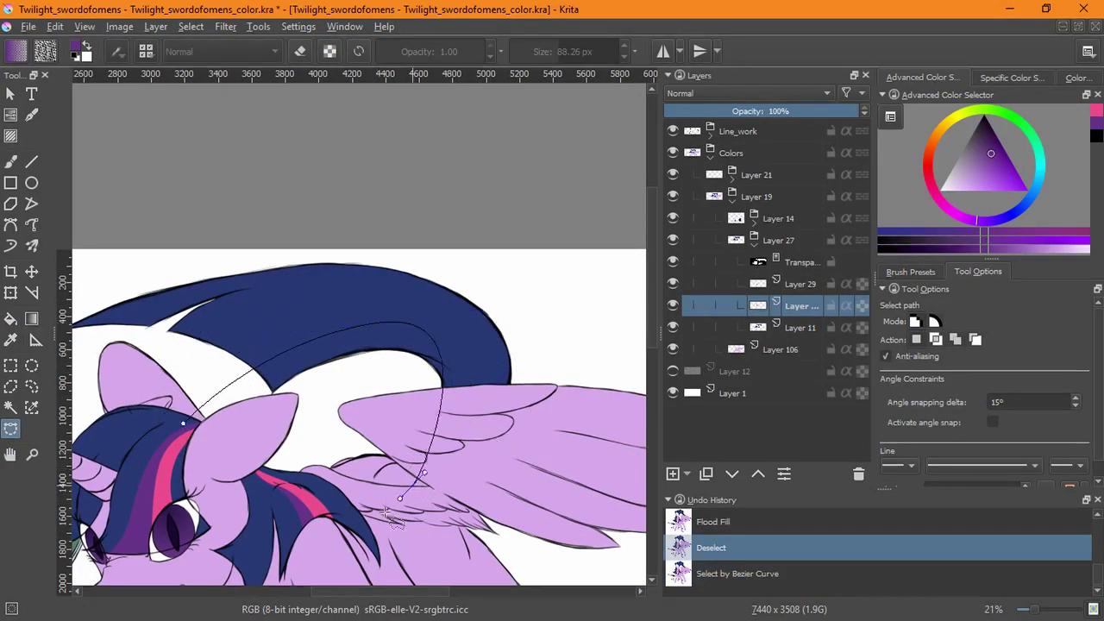
click(454, 311)
scroll(454, 310, left, 3)
double_click(207, 401)
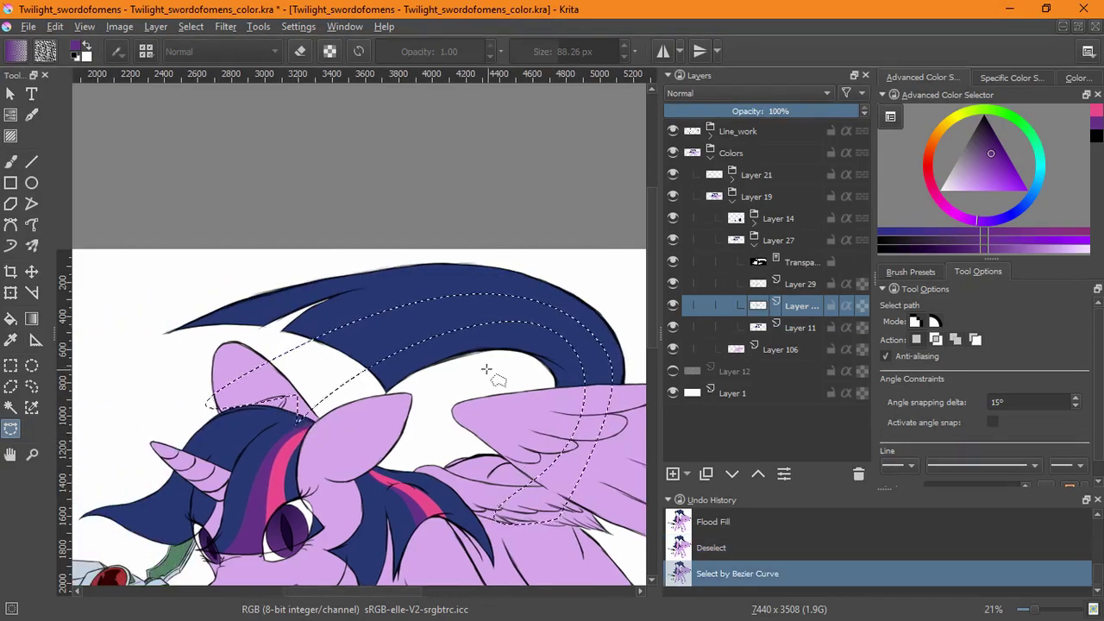
key(ctrl+z)
Select a curved band along the middle of the tail, paint it purple with Ink_brush_25_2 at 210.35 px, and deselect.
scroll(486, 369, down, 2)
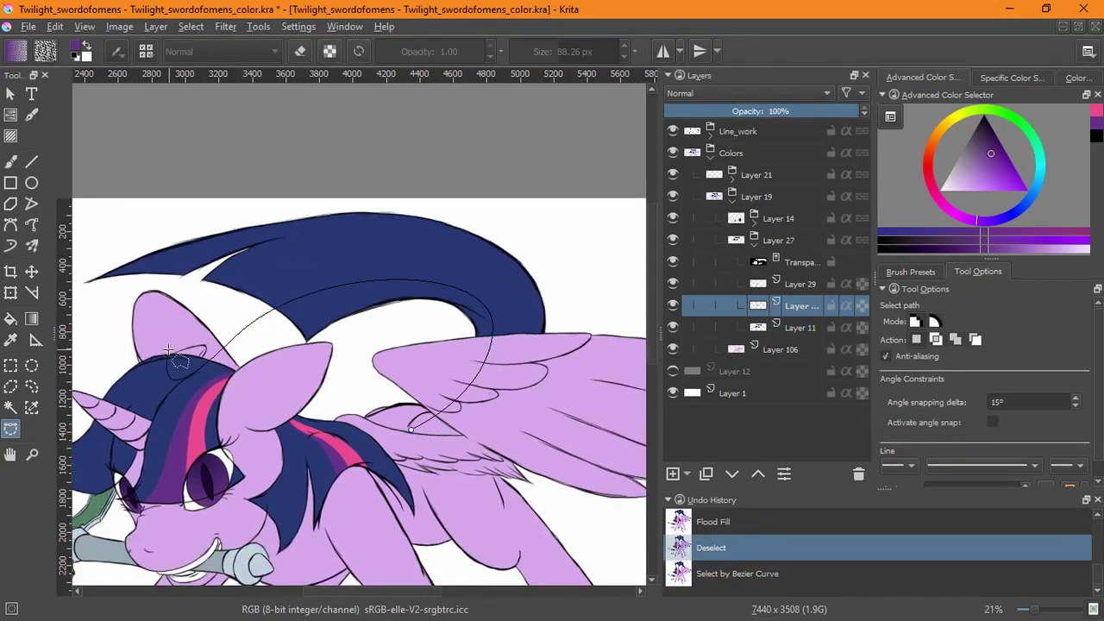
drag(210, 353, 245, 233)
key(Return)
key(b)
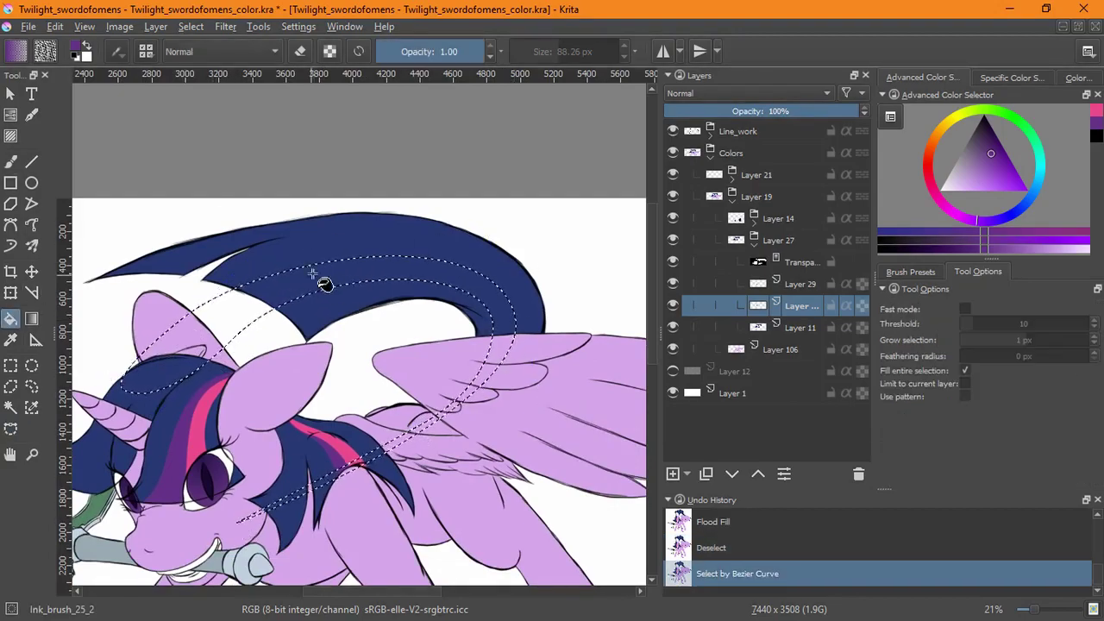
key(shift+BackSpace)
key(ctrl+z)
drag(207, 311, 486, 300)
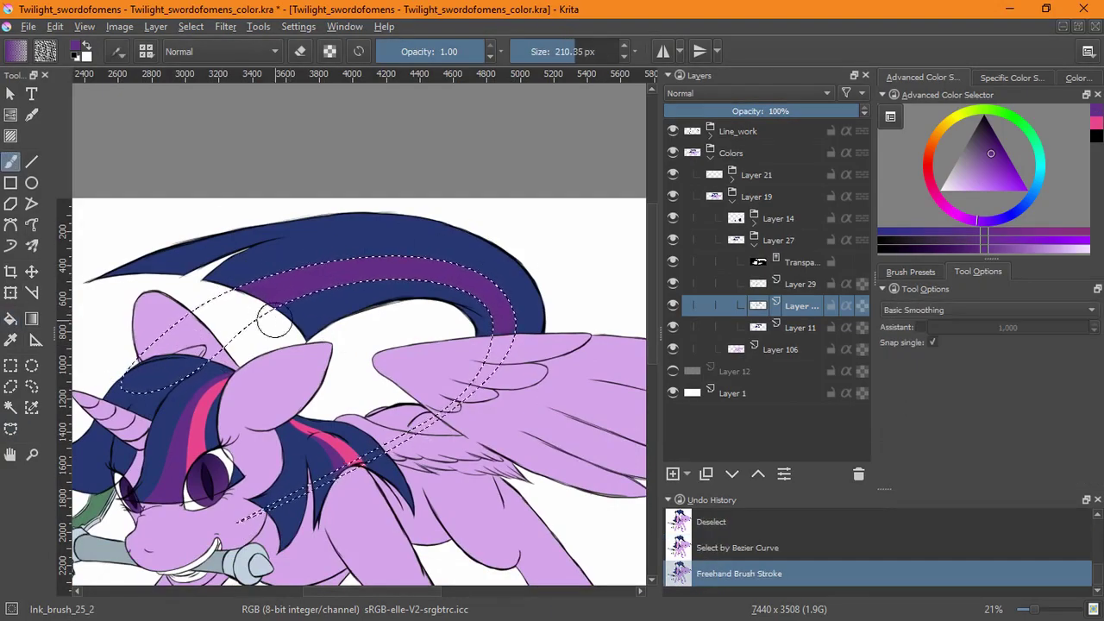
key(ctrl+shift+a)
On Layer 29, select a wide curved band above the tail's purple stripe, fill it pink, and deselect.
key(Page_Up)
drag(525, 240, 84, 402)
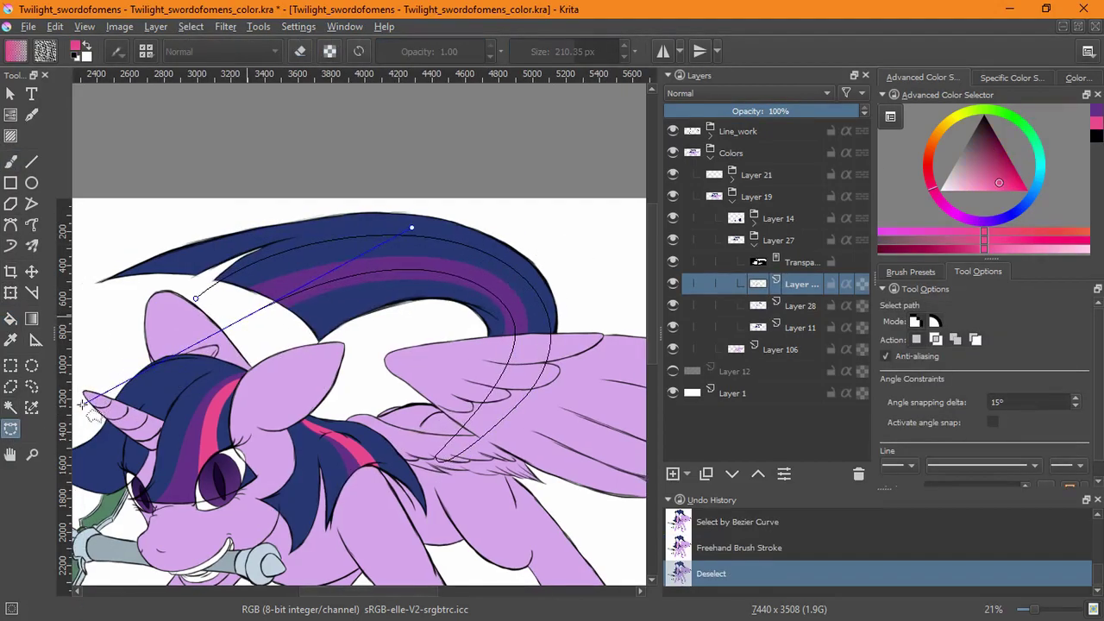
key(Return)
key(f)
click(456, 380)
key(ctrl+shift+a)
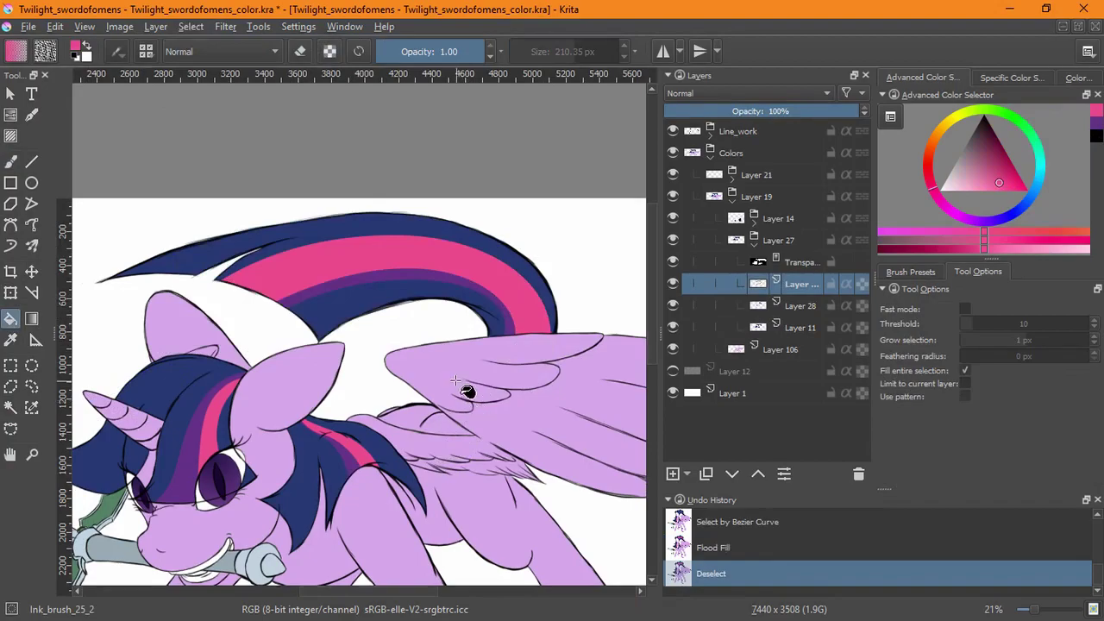
Try an eraser stroke on the pink tail band, and undo it together with the band's fill and selection.
drag(456, 381, 395, 384)
key(b)
drag(420, 237, 483, 320)
key(ctrl+z)
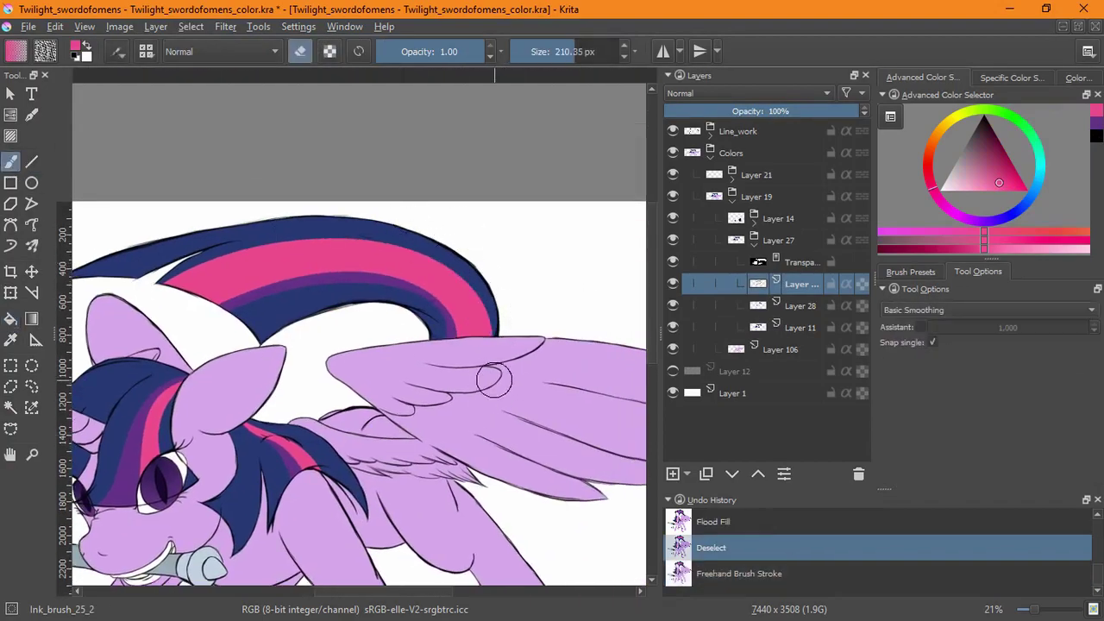
key(ctrl+z)
key(ctrl+z)
key(ctrl+z)
Add a vector layer and draw a closed Bezier curve around a wide band above the tail's purple stripe.
click(10, 224)
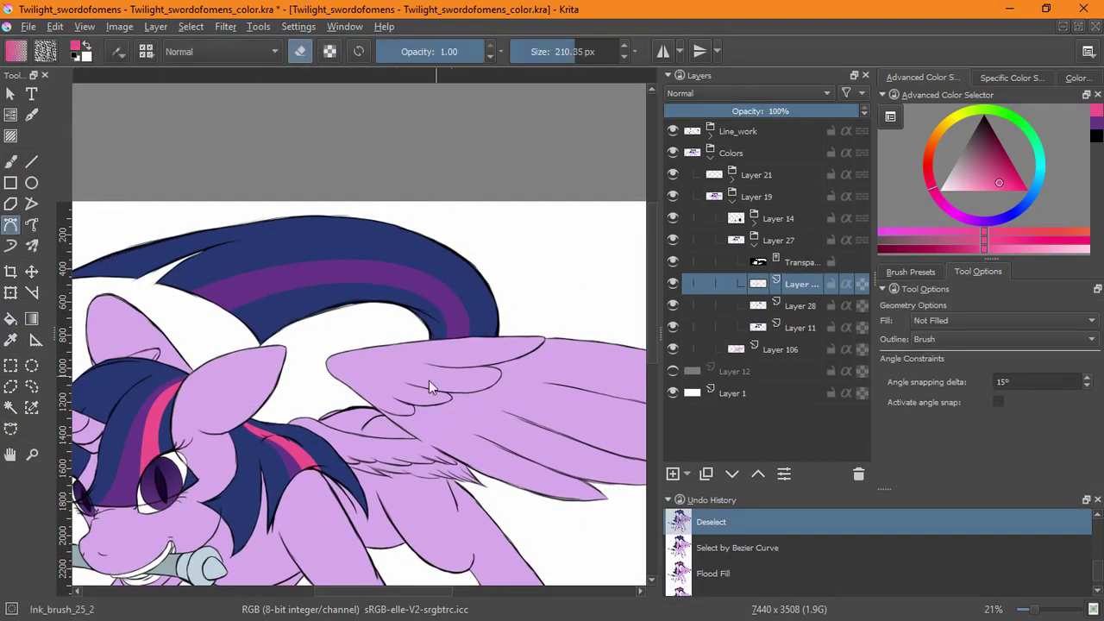
key(Return)
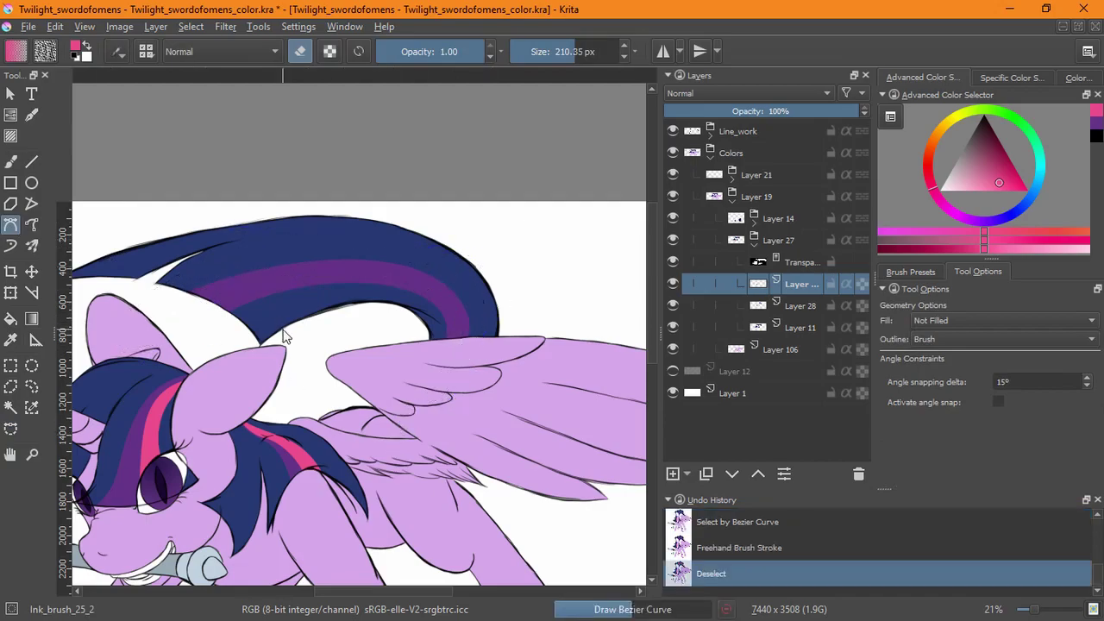
key(ctrl+z)
click(688, 474)
key(Insert)
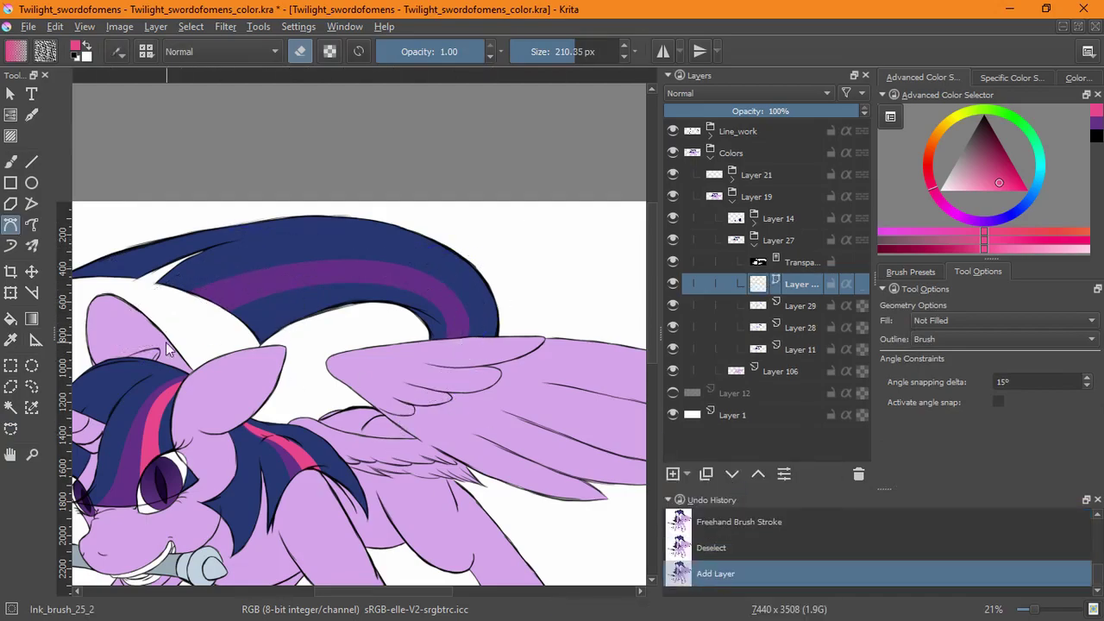
scroll(291, 221, left, 2)
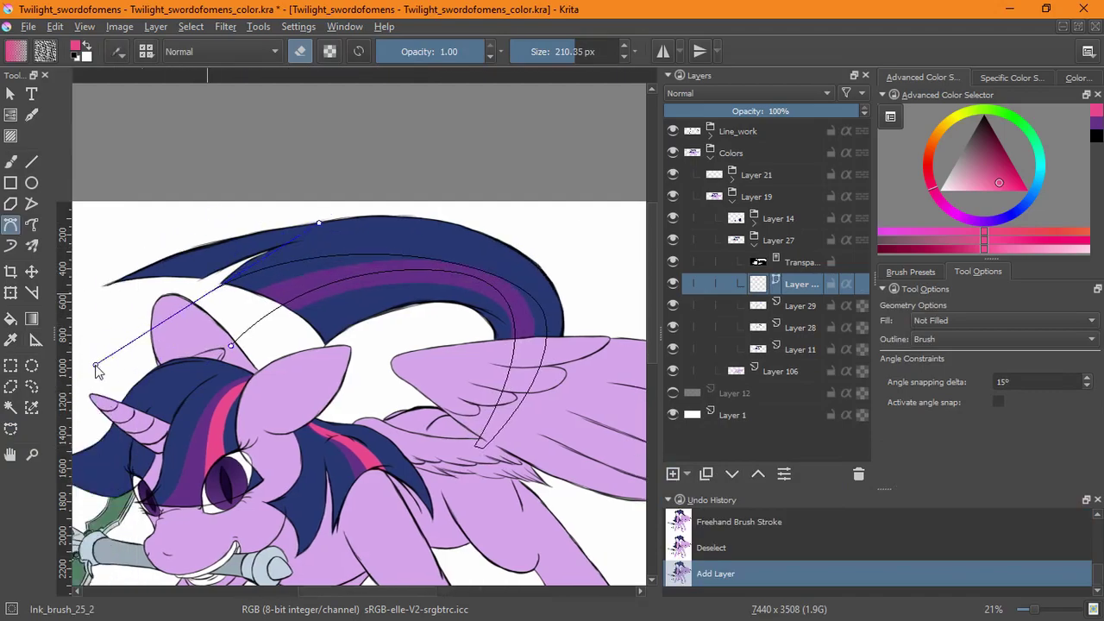
key(Return)
Reshape the tail band's vector path by adjusting its curves and moving its lower points to fit the tail.
click(36, 136)
drag(509, 275, 536, 264)
drag(545, 320, 591, 208)
mouse_move(473, 453)
mouse_down()
mouse_move(490, 458)
mouse_move(477, 452)
mouse_up()
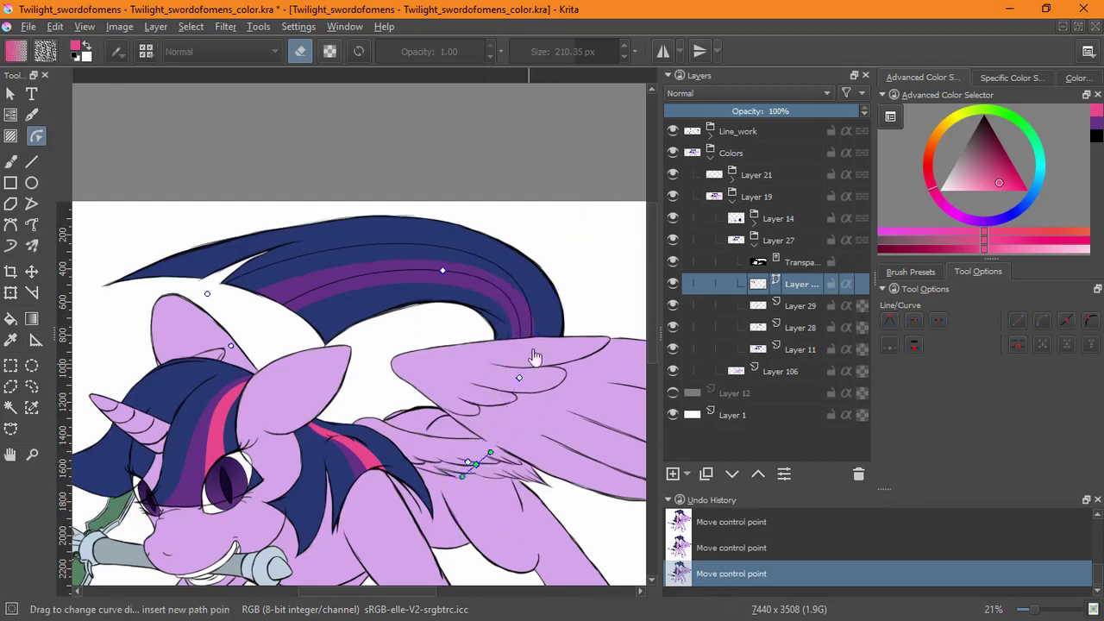
drag(519, 377, 523, 380)
Give the vector tail band a solid fill in the recent dark red colour.
click(11, 97)
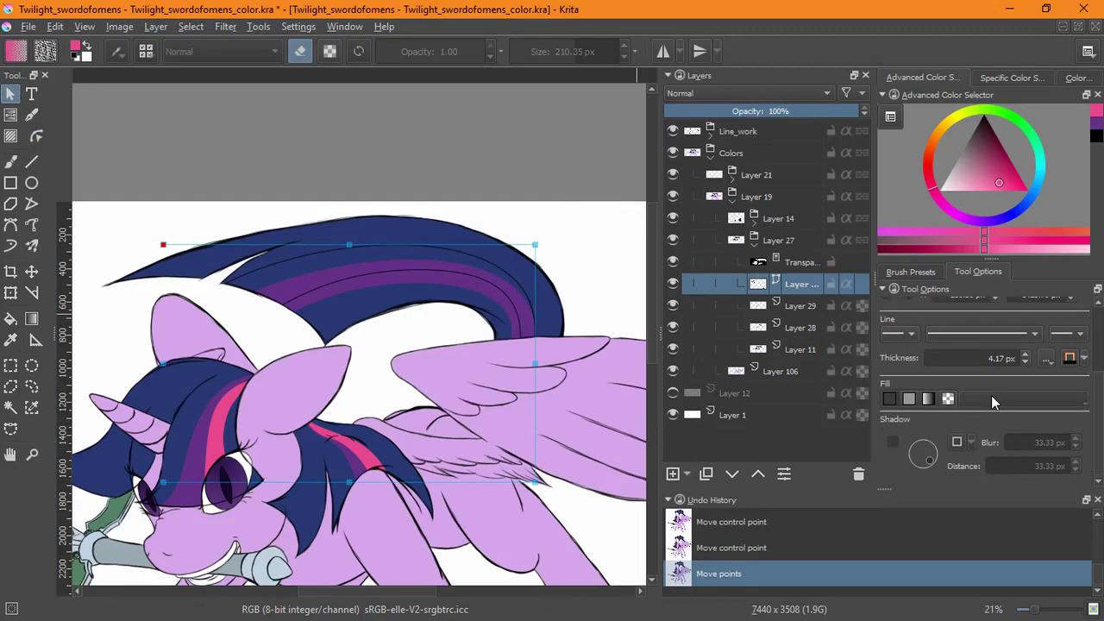
click(1036, 399)
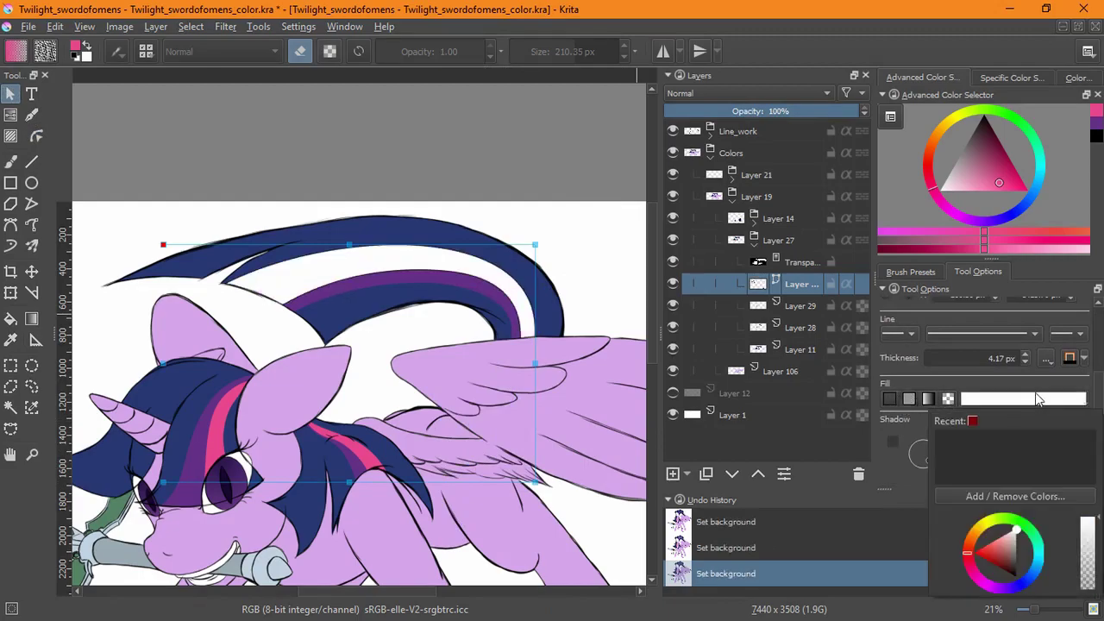
click(978, 427)
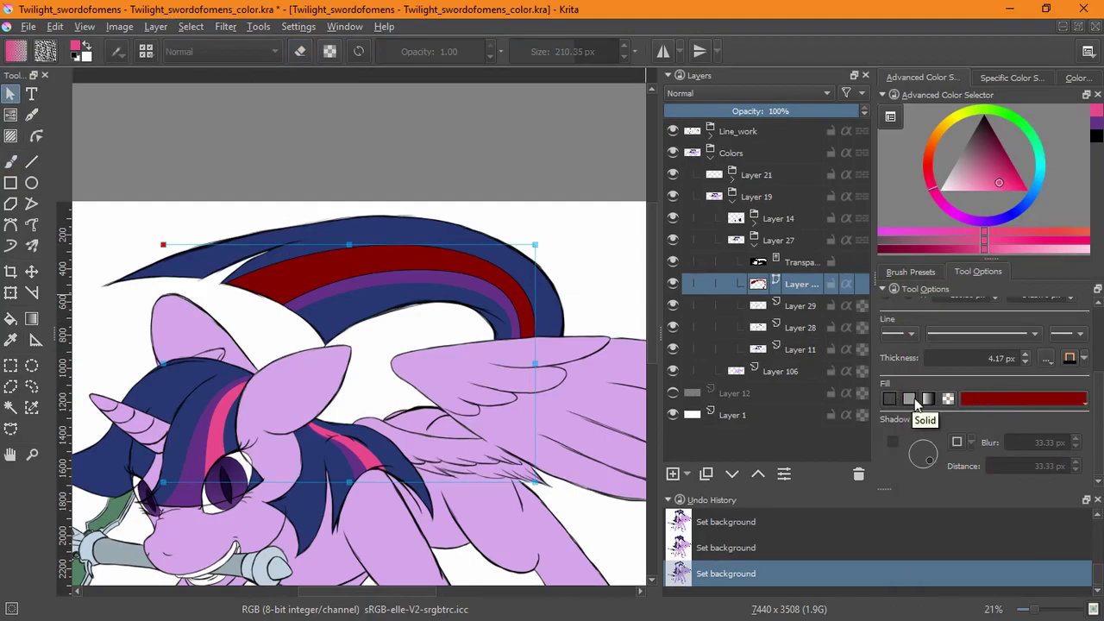
Try to recolour the vector tail band pink with the Fill tool.
click(12, 319)
click(370, 296)
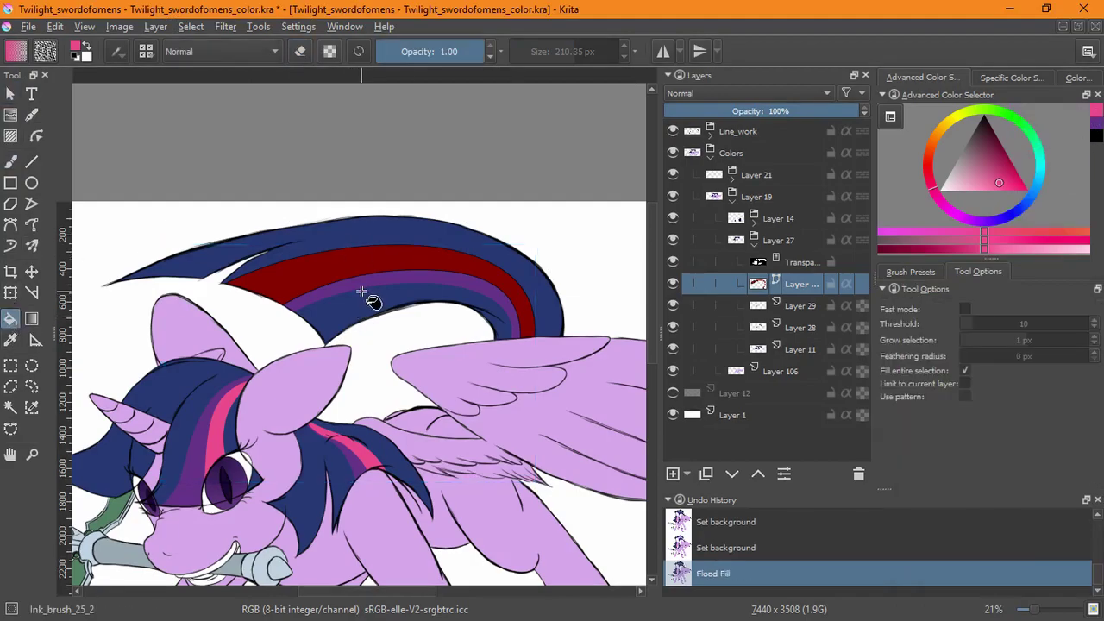
key(ctrl+z)
Reapply the dark red fill to the vector tail band and set its line thickness to 0.00 px.
click(10, 93)
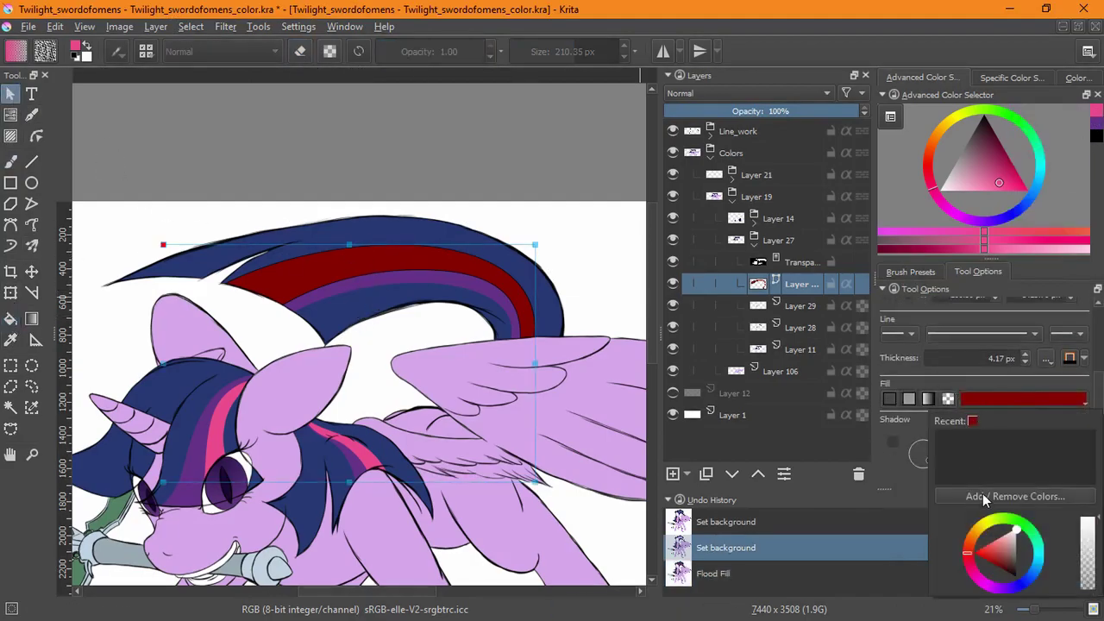
click(972, 423)
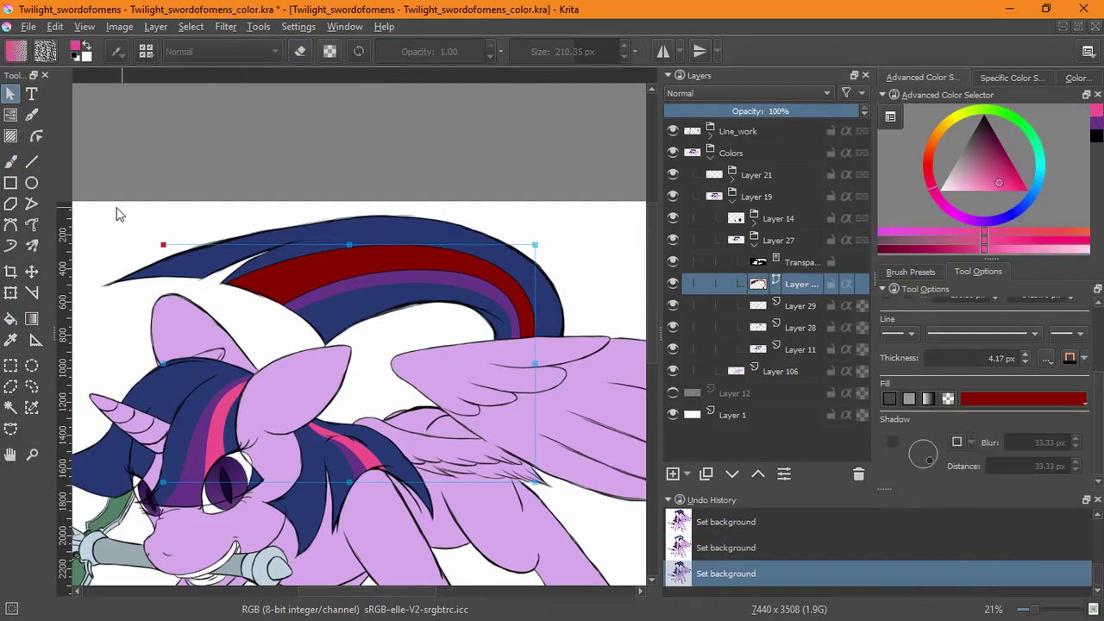
click(1070, 357)
click(1026, 363)
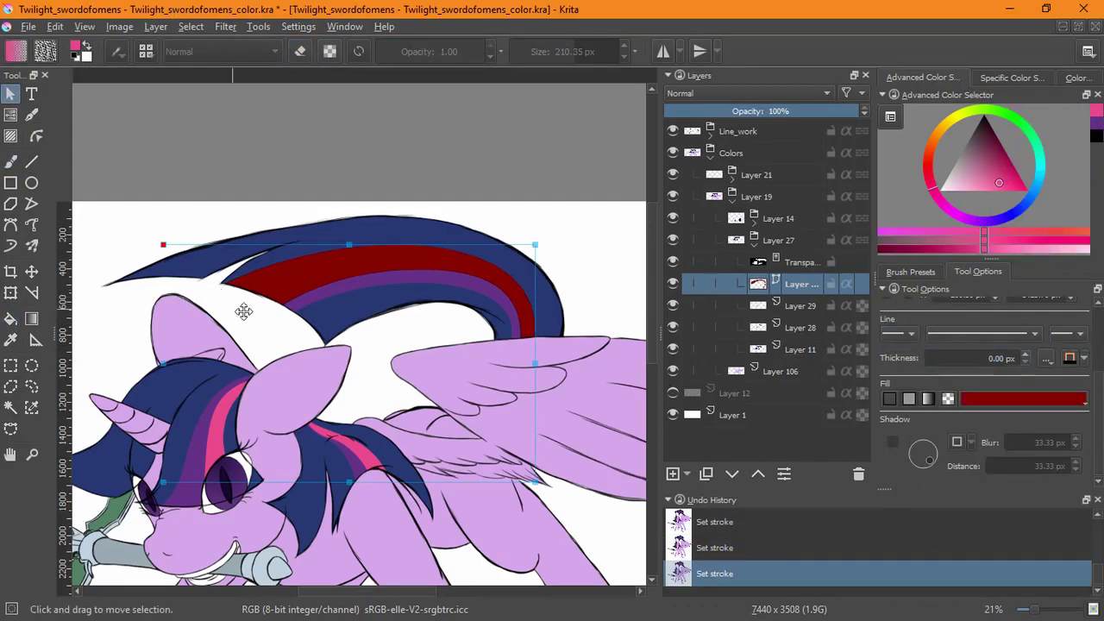
click(1046, 399)
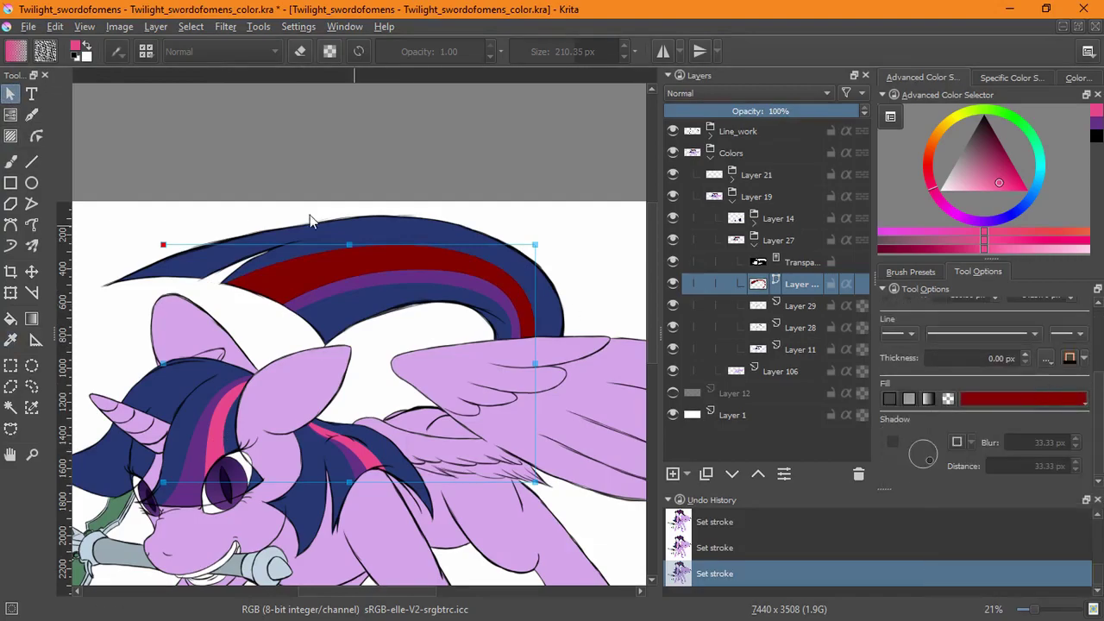
click(992, 396)
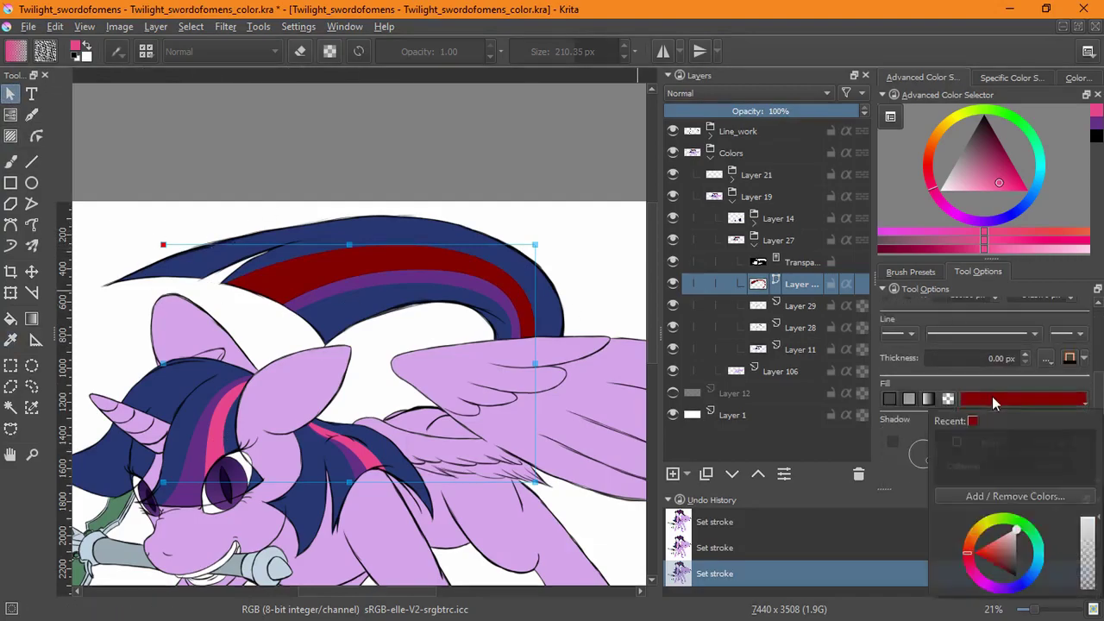
click(891, 116)
key(Escape)
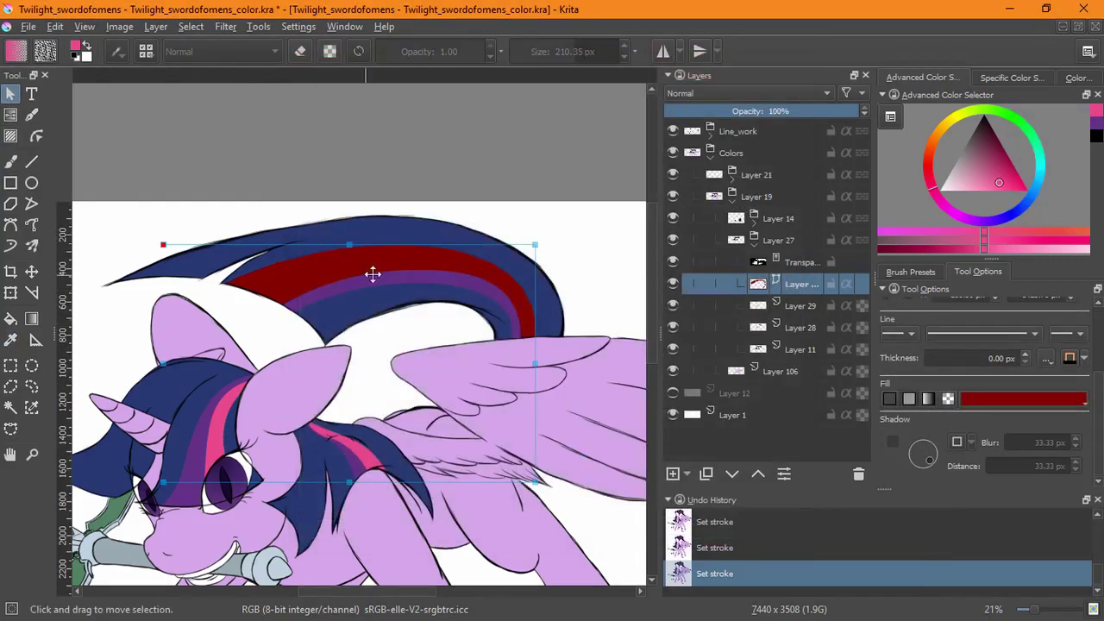
Convert the dark red tail band shape to a vector selection and hide its vector layer.
click(191, 26)
click(293, 136)
click(673, 284)
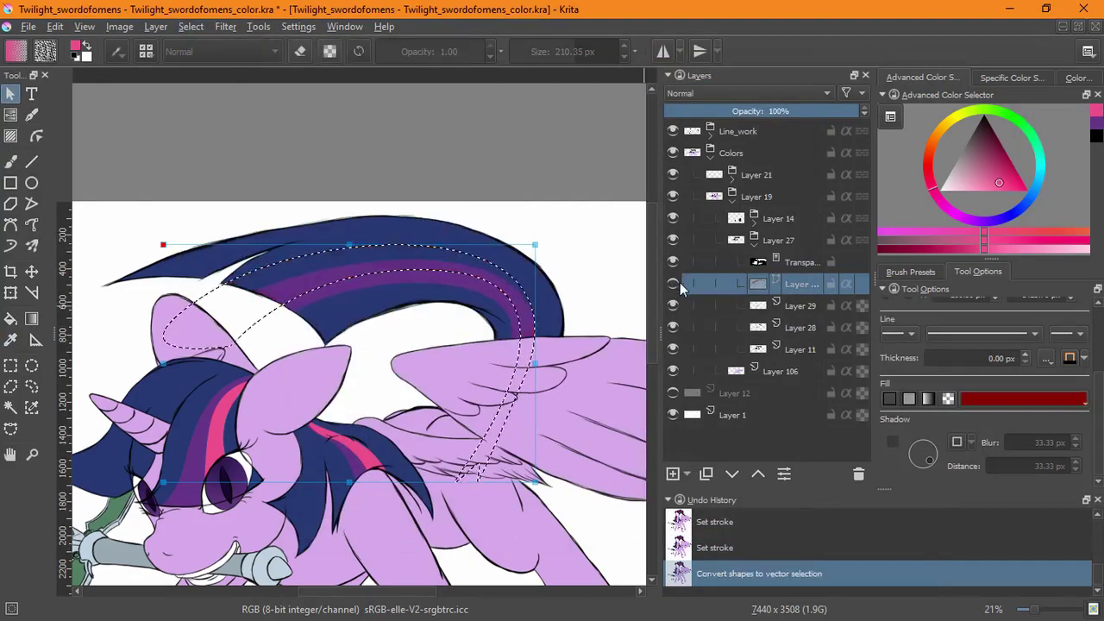
Flood-fill the selected tail band with pink and clear the selection.
key(f)
click(501, 382)
key(ctrl+shift+a)
scroll(462, 332, down, 2)
key(2)
key(space)
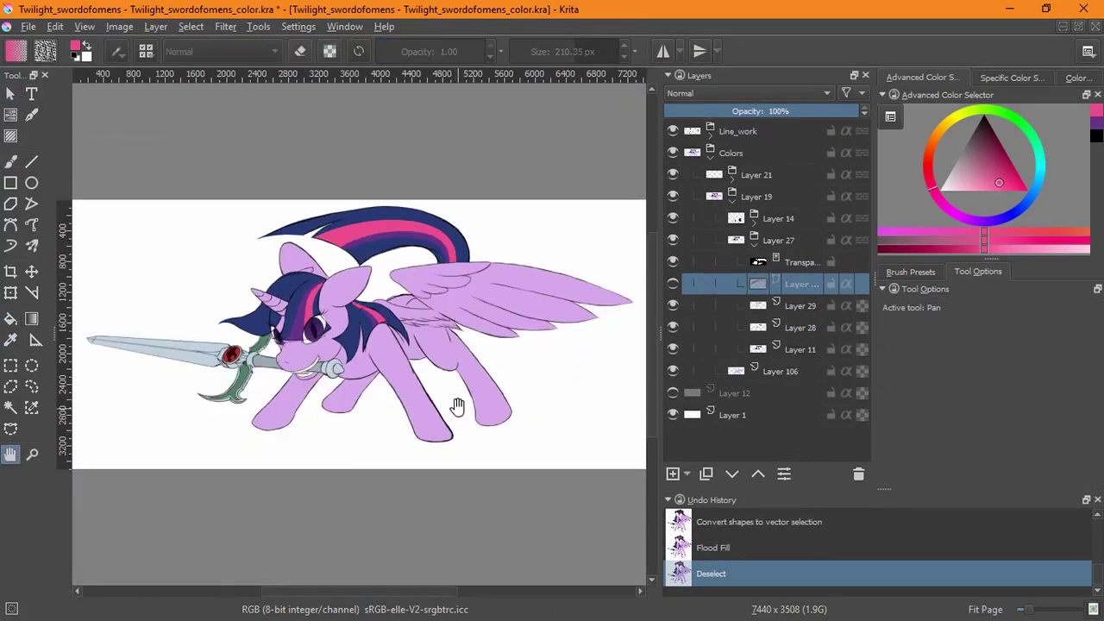
Add an empty paint layer above Layer 29, and put the purple and pink stripe layers into separate quick groups.
click(716, 306)
click(673, 474)
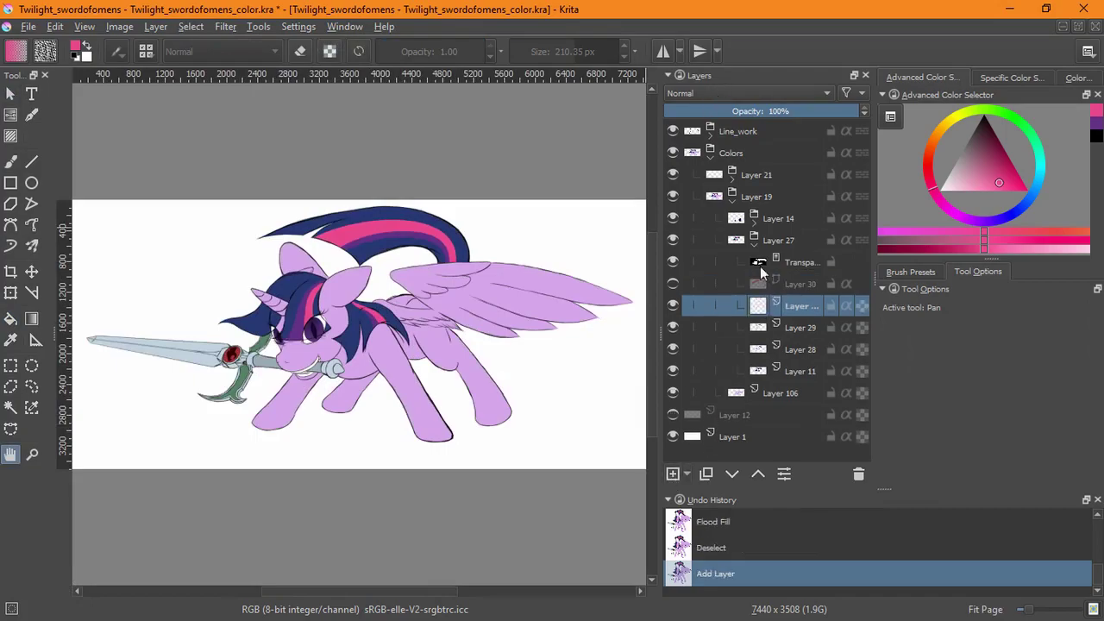
click(802, 350)
key(ctrl+g)
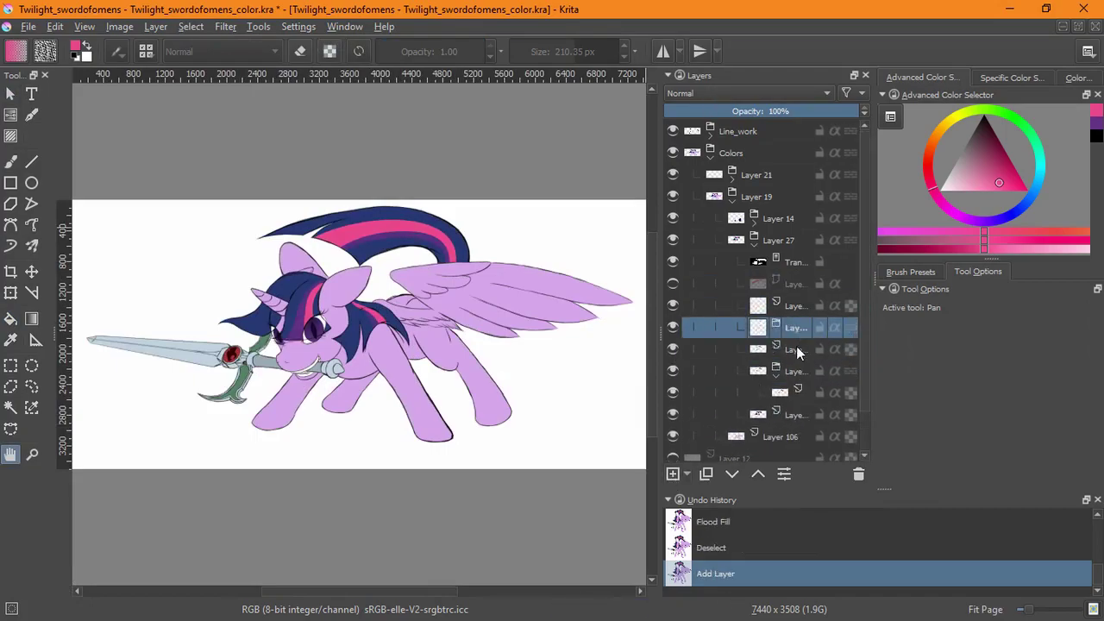
Give the stripe groups transparency masks made from their layers' opaque pixels, and clear the selection.
click(191, 26)
click(206, 83)
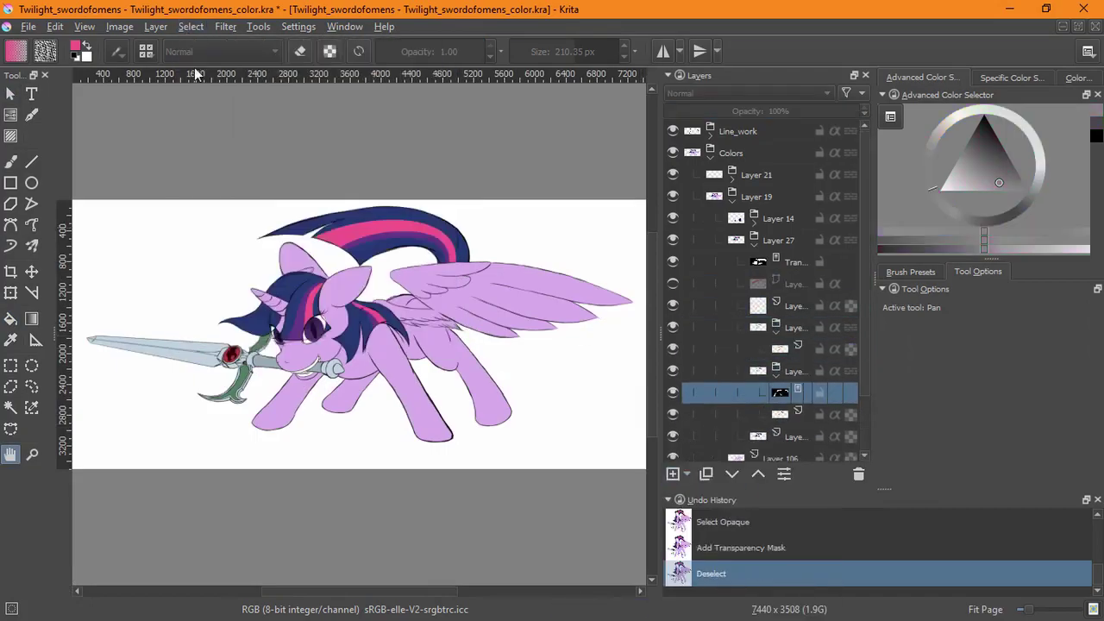
click(191, 26)
click(228, 251)
click(688, 474)
key(Escape)
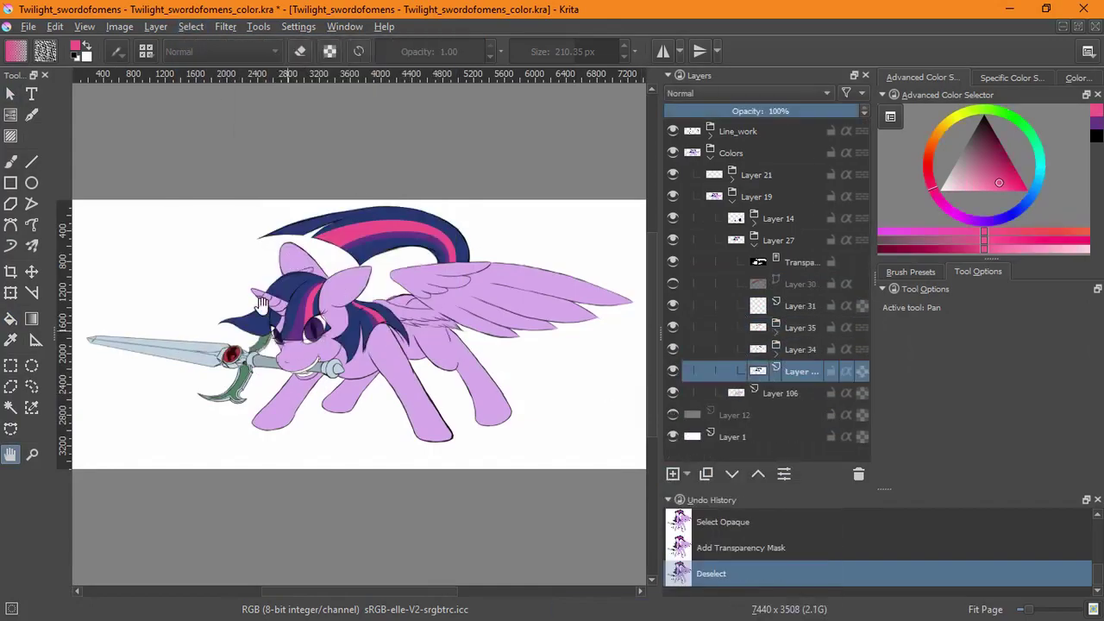
Choose the Mixover_dull_bristle_soft brush, group the dark blue hair layer, and add a layer in Multiply mode above it.
key(b)
click(911, 271)
click(895, 404)
click(673, 474)
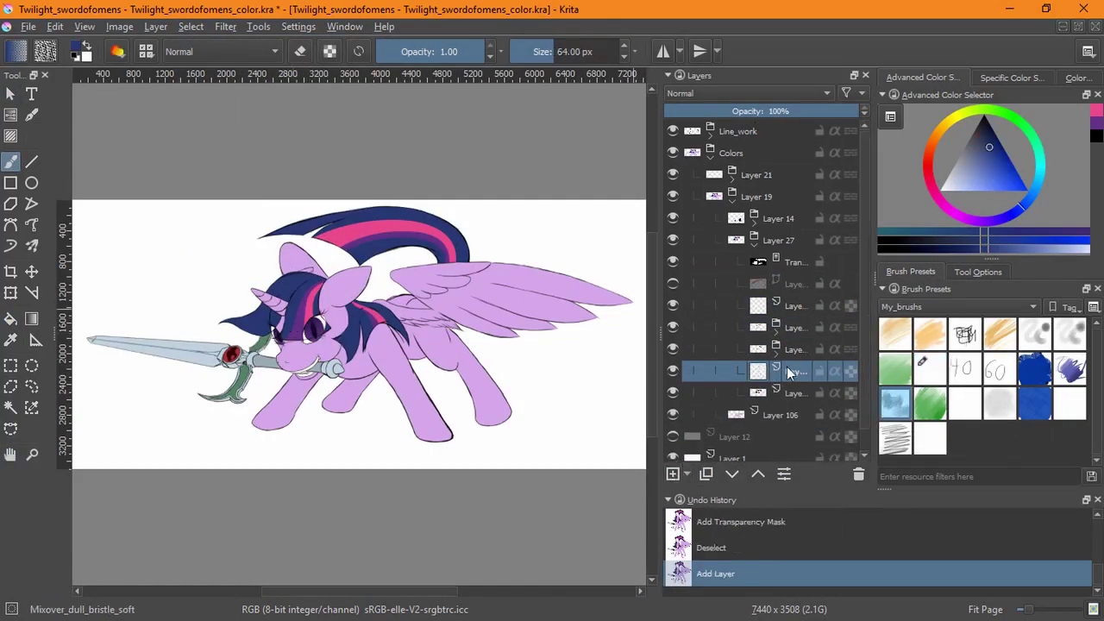
click(725, 92)
click(681, 200)
Shade the mane's crown and front lock with soft dark blue strokes, using Mixover_dull_bristle_soft_sug for blending.
scroll(389, 283, up, 4)
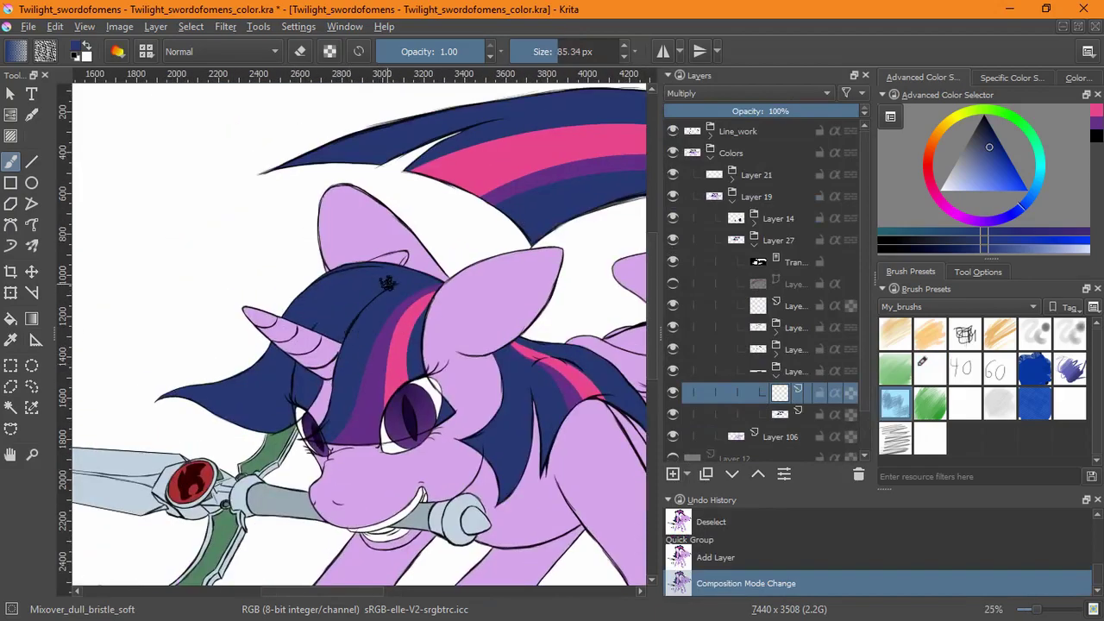
drag(257, 358, 280, 384)
drag(327, 298, 307, 328)
drag(362, 274, 393, 278)
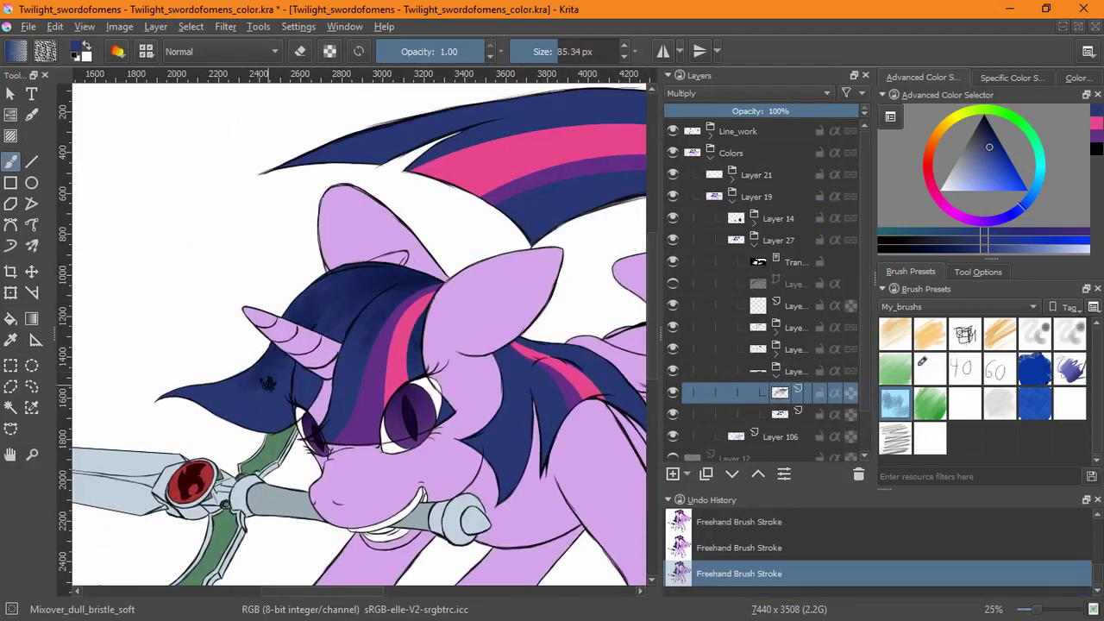
key(slash)
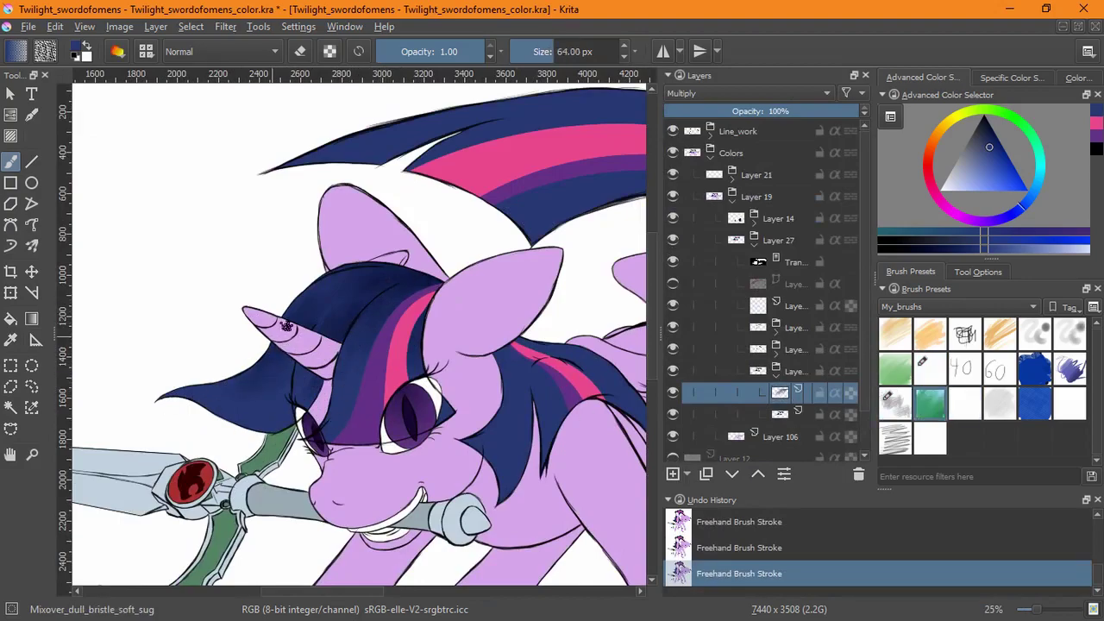
drag(302, 455, 224, 421)
key(slash)
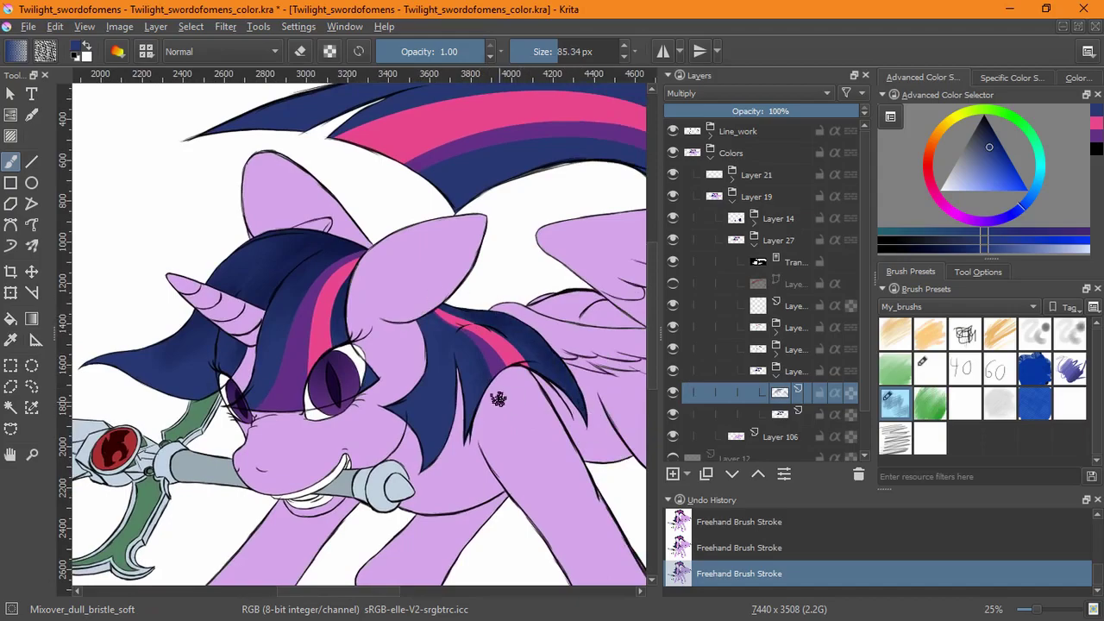
Shade the blue sections of the mane and tail with dark blue, blending them with the Mixover_dull_bristle_soft and soft_sug brushes.
key(slash)
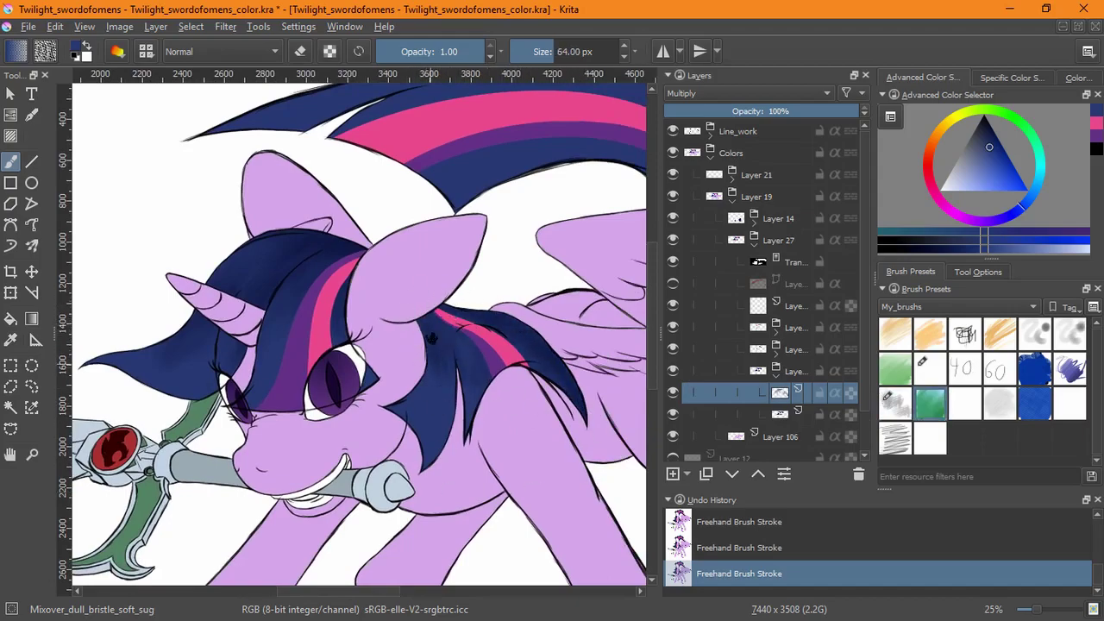
drag(539, 350, 332, 453)
key(slash)
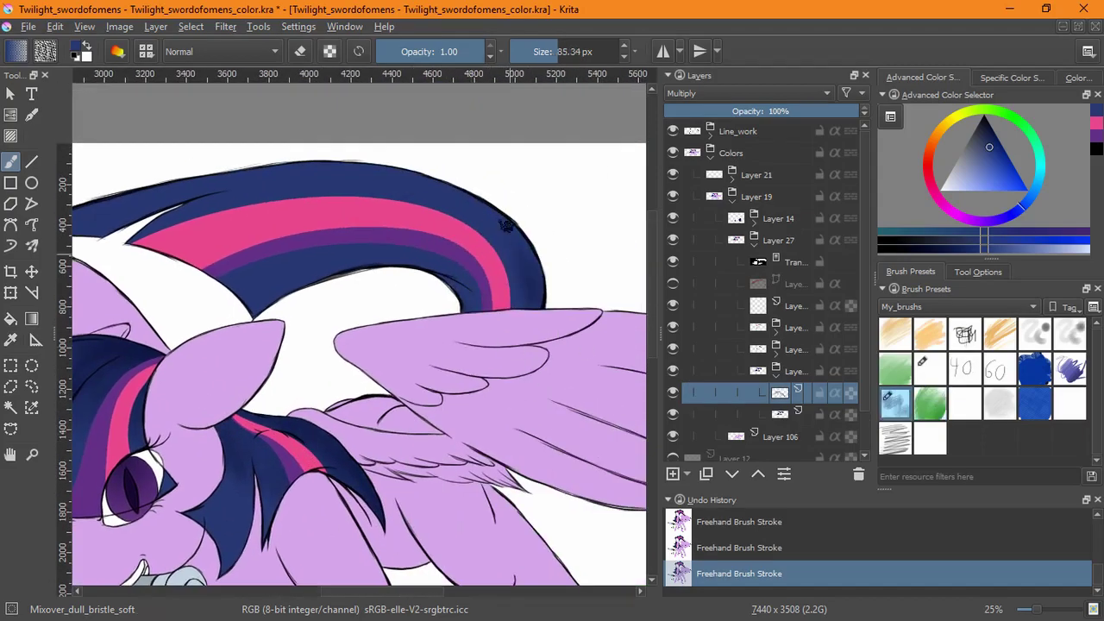
drag(452, 272, 212, 427)
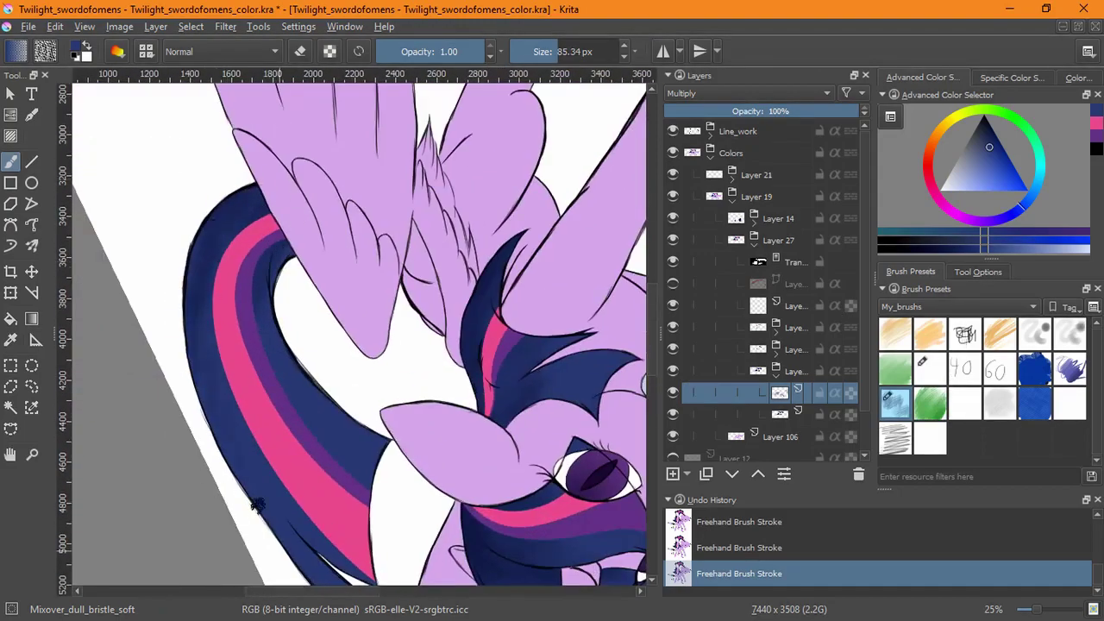
scroll(358, 328, down, 3)
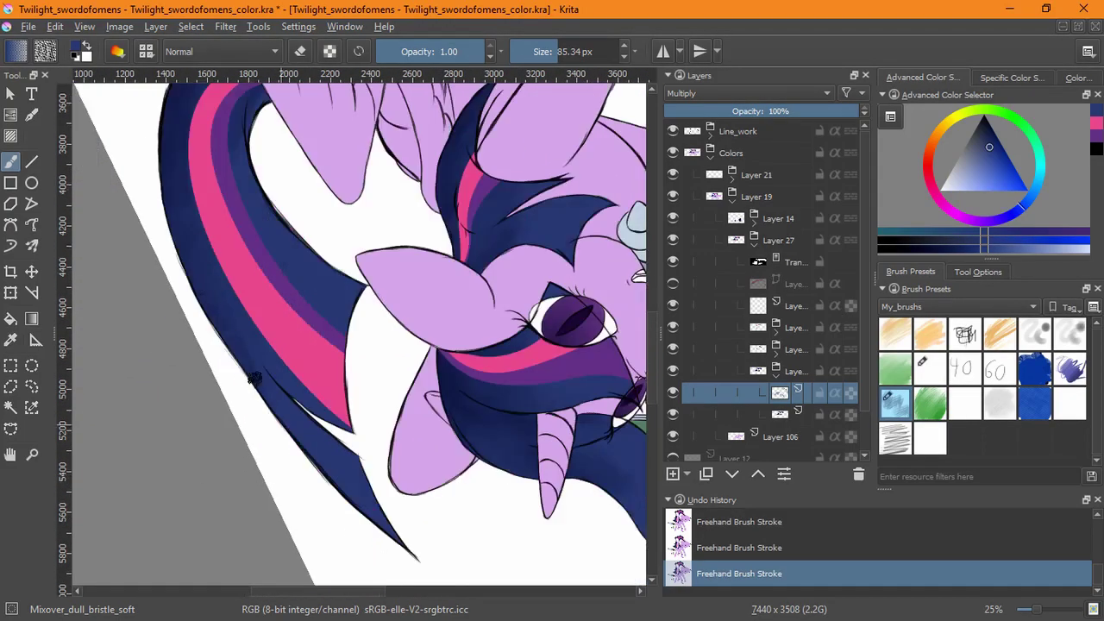
scroll(276, 199, up, 3)
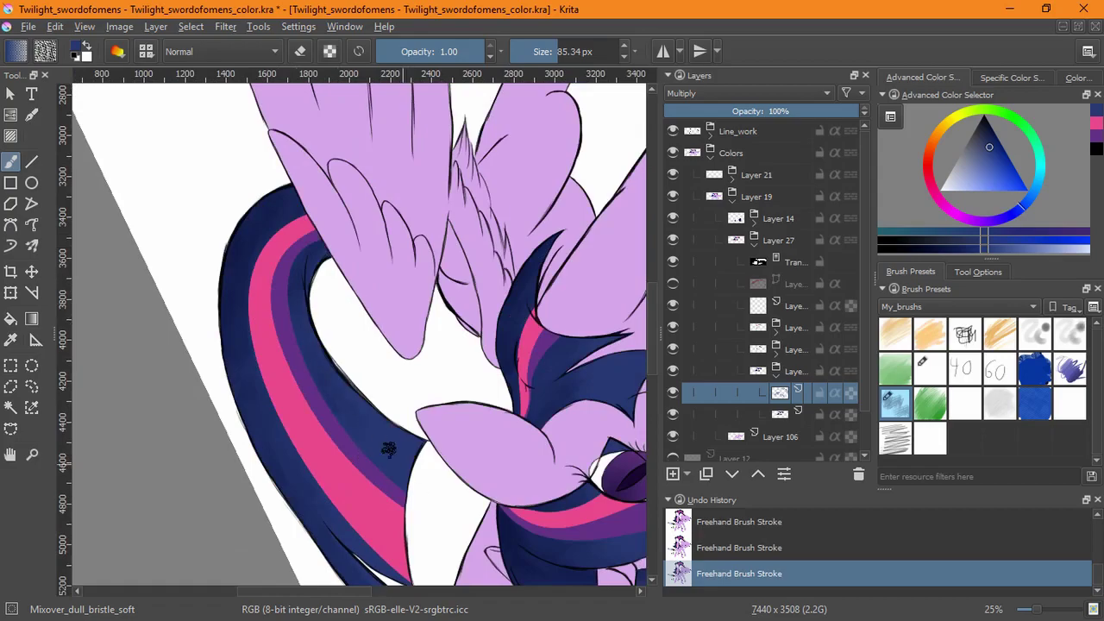
Add another Multiply layer for the blue hair and deepen the mane's shadows with the sampled dark blue.
key(5)
key(minus)
key(Insert)
click(747, 93)
click(698, 173)
ctrl+click(297, 344)
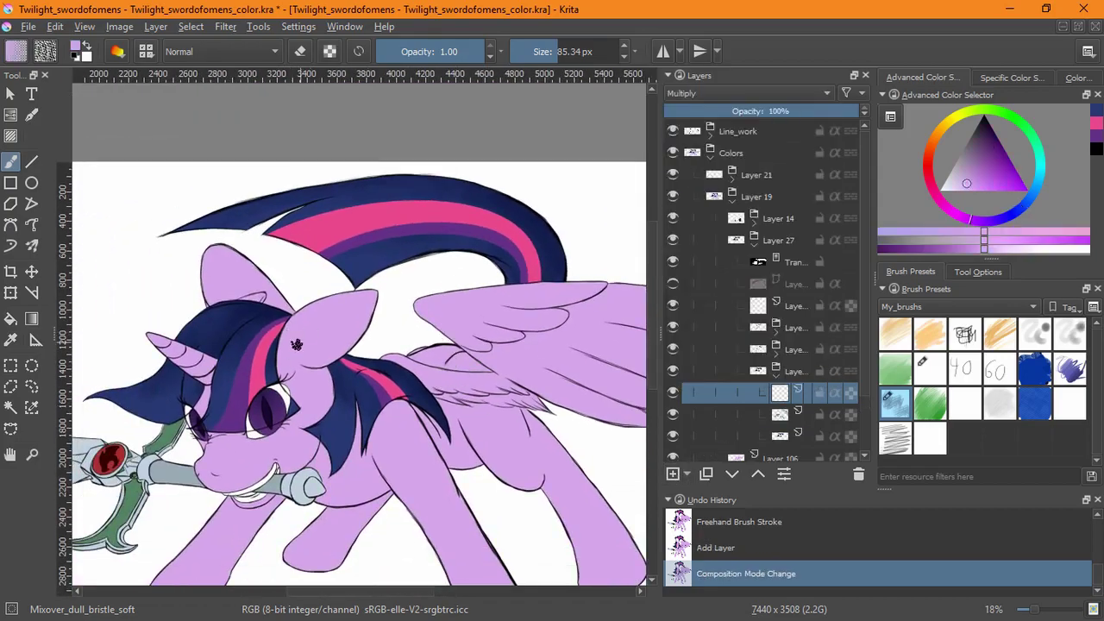
key(plus)
key(plus)
ctrl+click(215, 357)
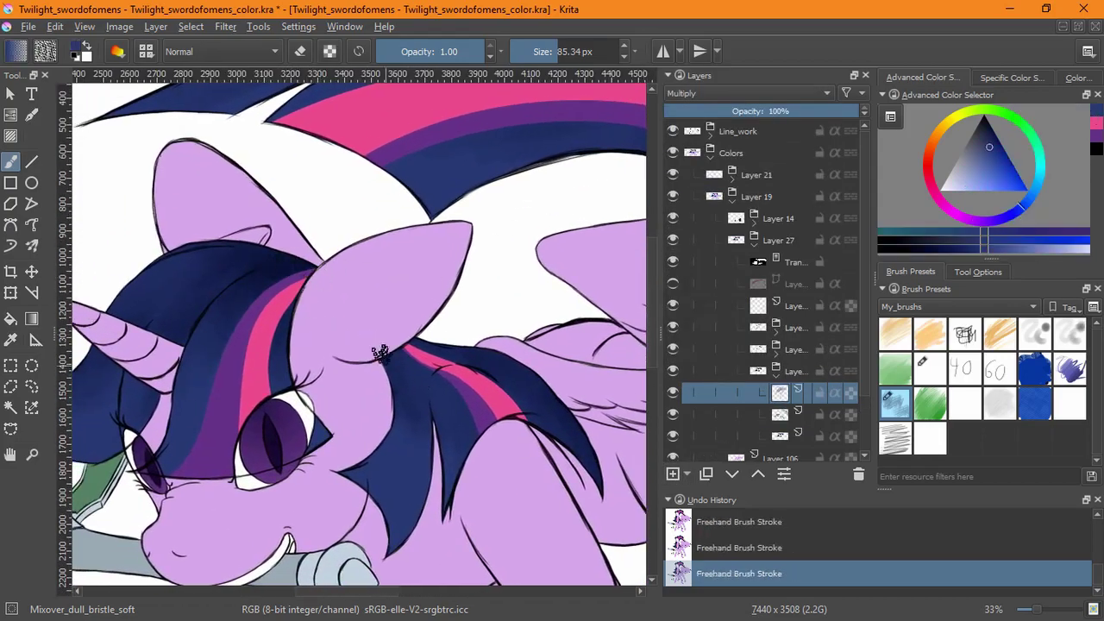
Blend the mane's darker shadows with Mixover_dull_bristle_soft_sug and deepen the shading on the blue parts of the tail.
click(930, 399)
mouse_move(426, 398)
mouse_down()
mouse_move(284, 449)
mouse_move(198, 371)
mouse_move(240, 268)
mouse_move(362, 291)
mouse_up()
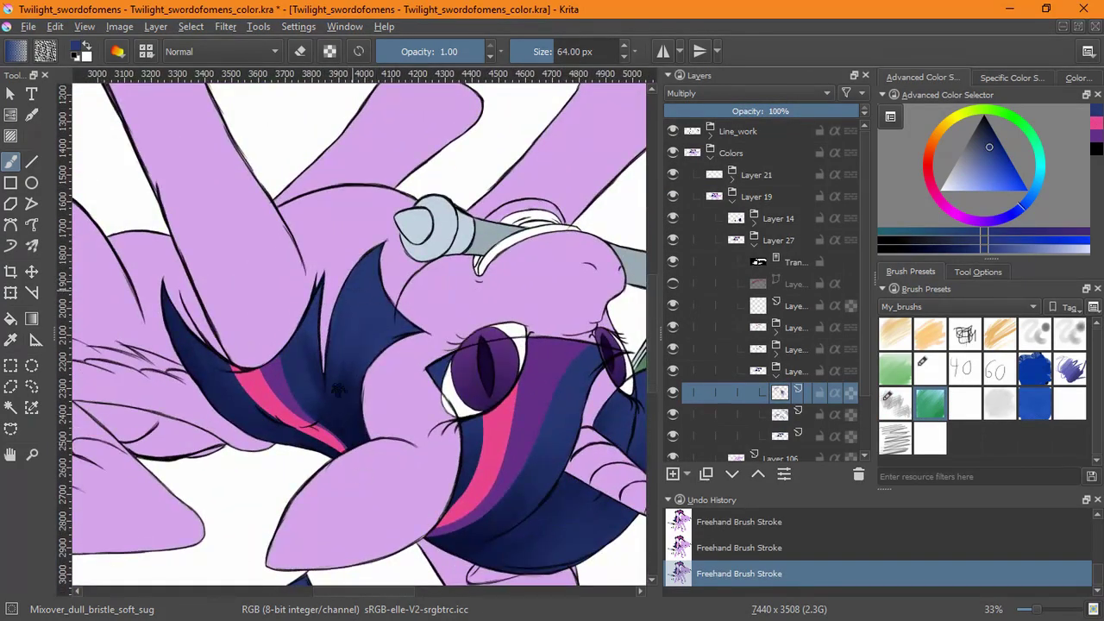
key(5)
scroll(440, 252, up, 5)
key(slash)
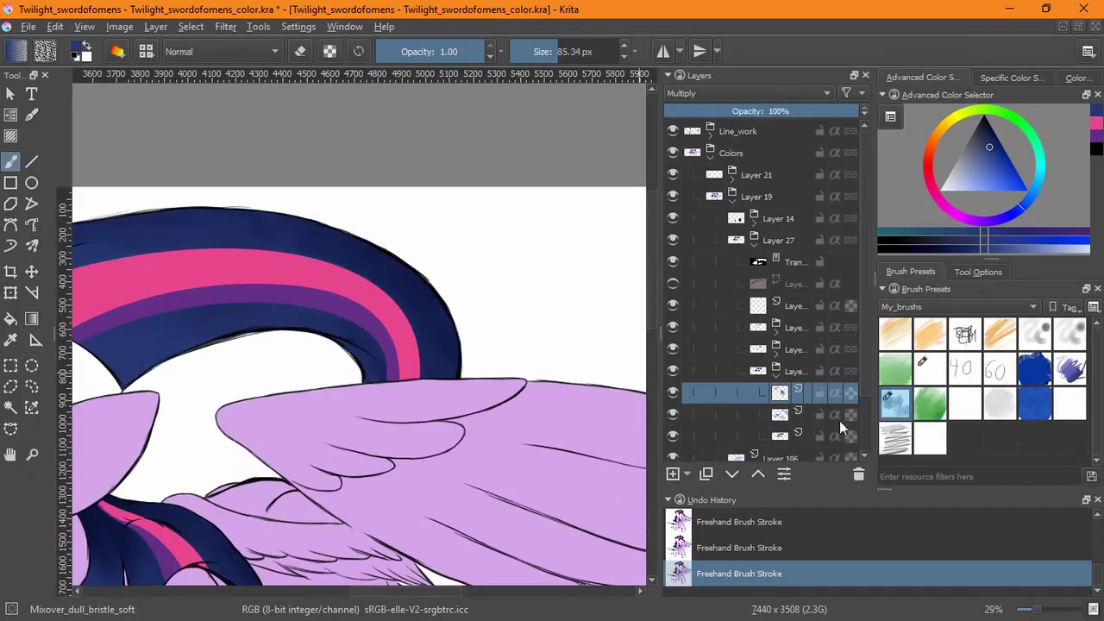
Add a Multiply layer above the purple stripe layer and shade the forelock's purple stripe with its sampled colour.
scroll(496, 355, down, 3)
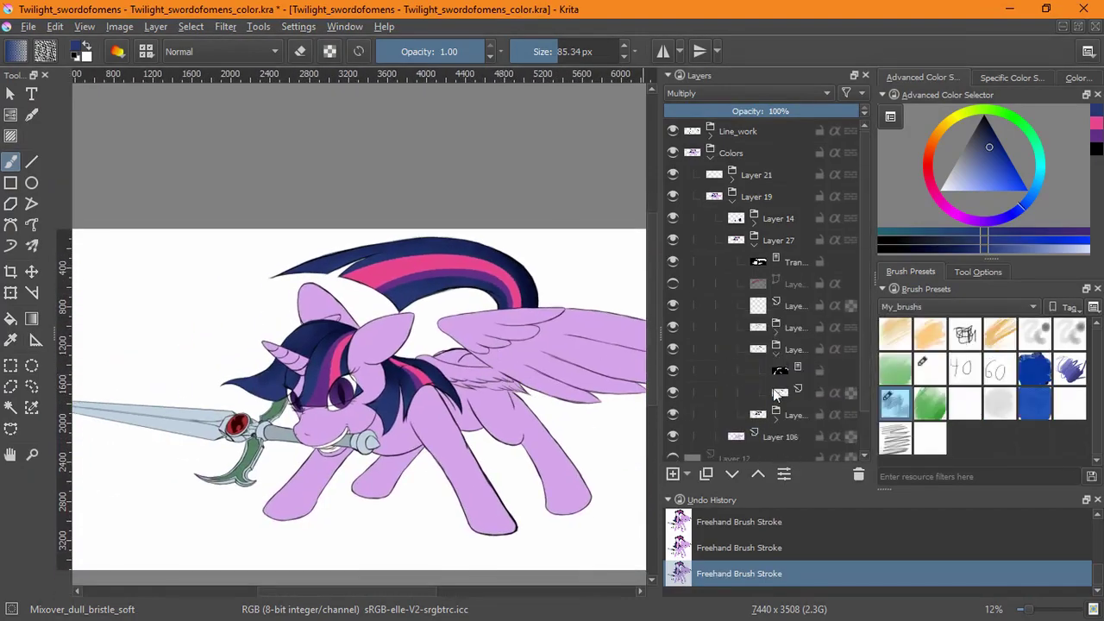
ctrl+click(321, 360)
scroll(321, 361, up, 4)
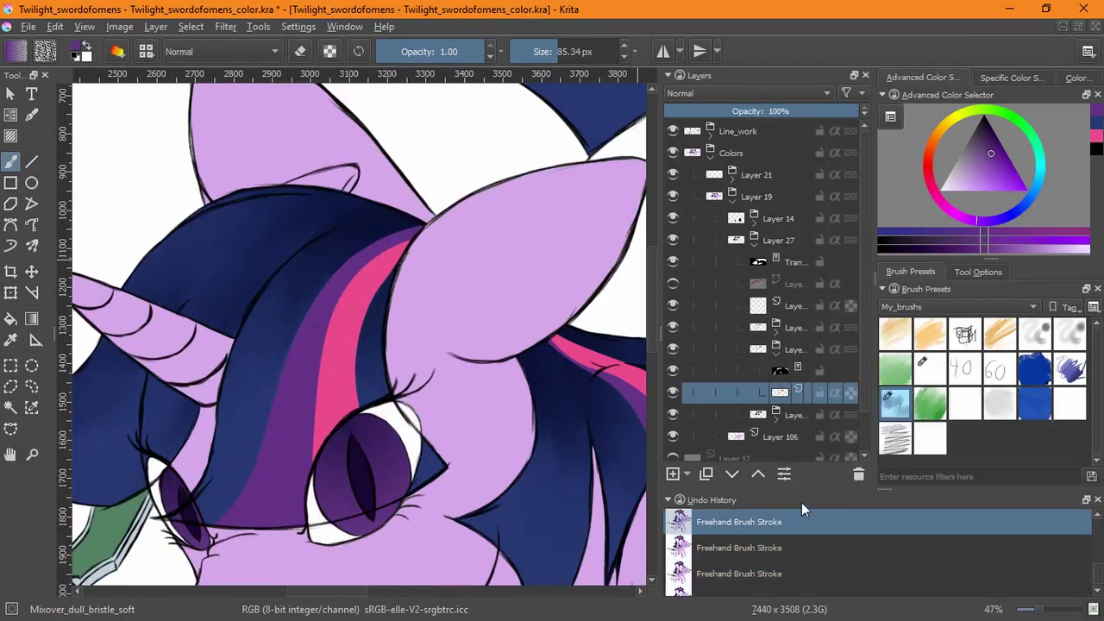
key(ctrl+shift+z)
key(ctrl+shift+z)
mouse_move(428, 226)
mouse_down()
mouse_move(308, 369)
mouse_move(324, 284)
mouse_up()
click(330, 311)
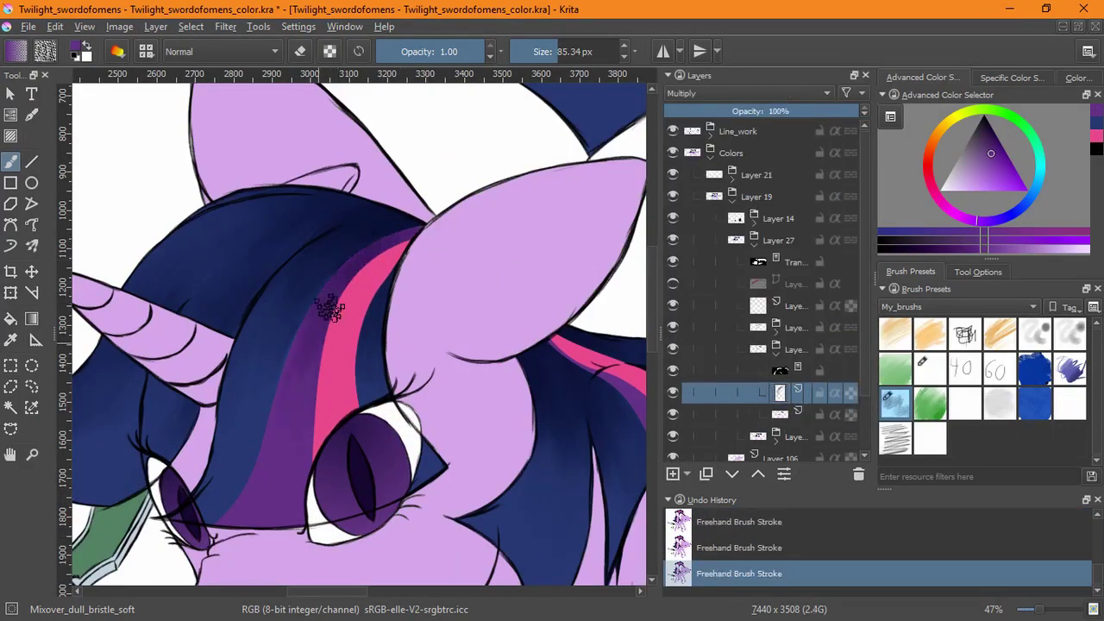
Shade the purple stripes of the back mane and tail, smoothing the tail shading with Mixover_dull_bristle_soft_sug.
scroll(389, 474, right, 3)
scroll(389, 474, down, 1)
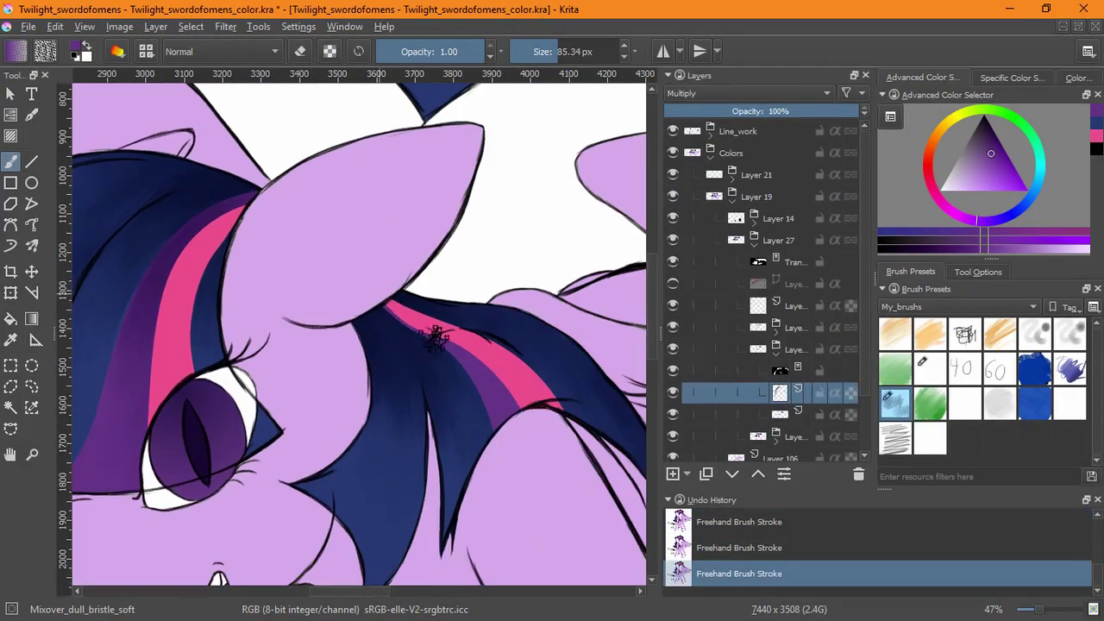
scroll(401, 315, down, 3)
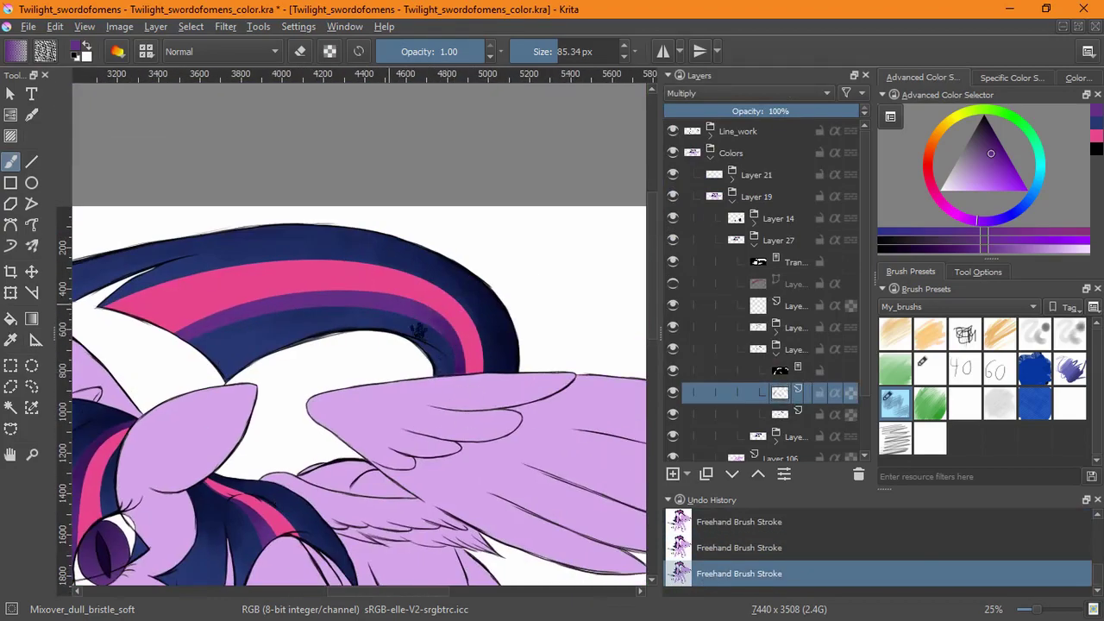
drag(417, 331, 321, 345)
key(slash)
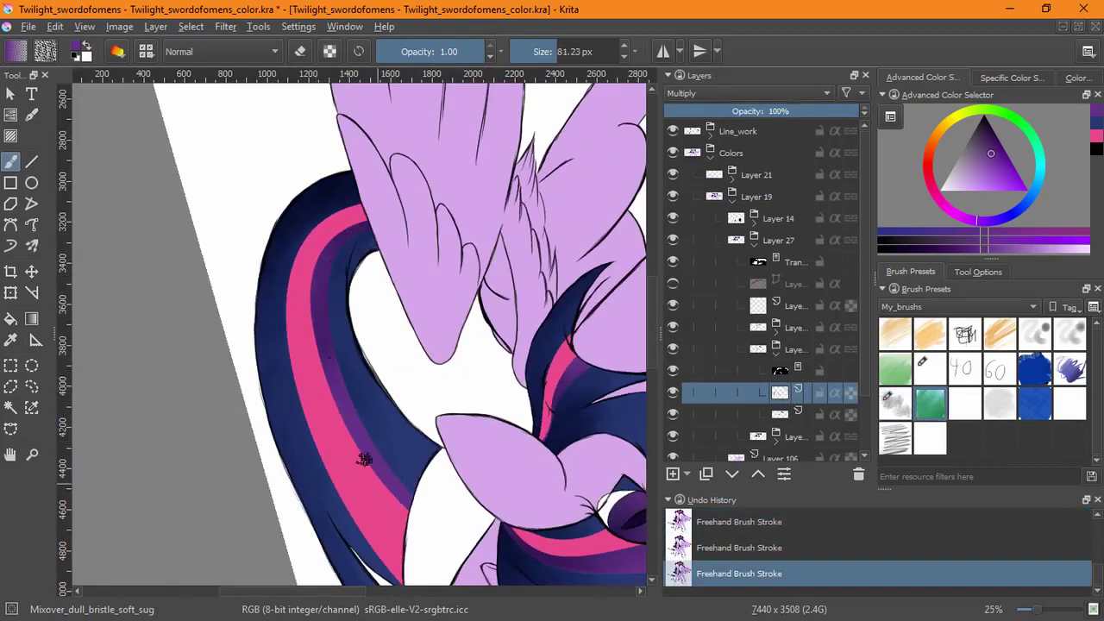
key(5)
key(2)
scroll(555, 393, up, 2)
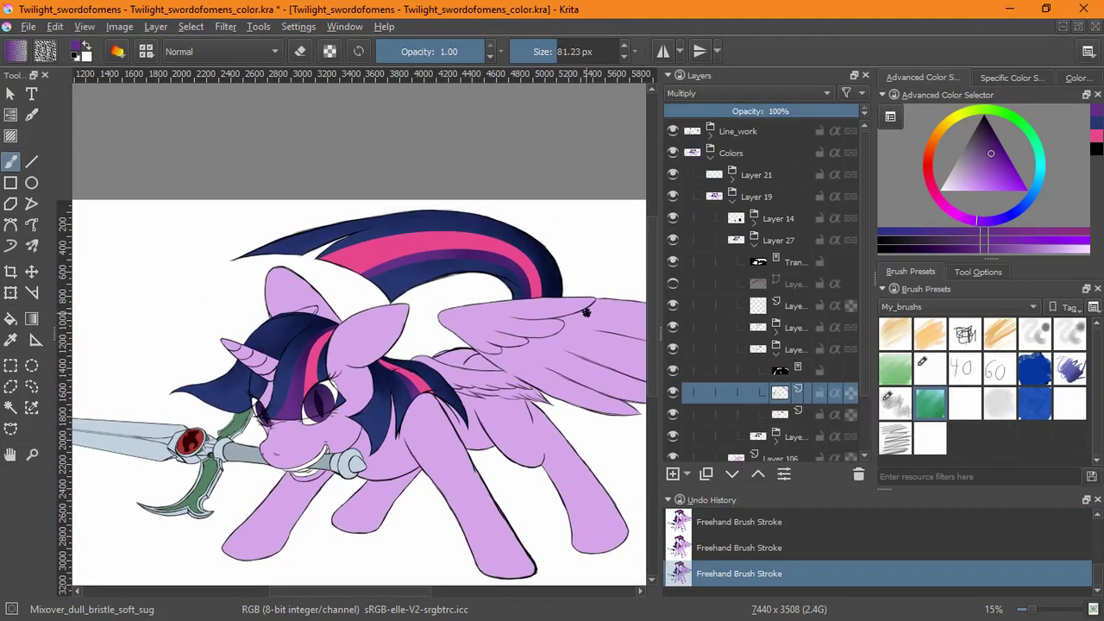
Add a Multiply layer above the pink stripe layer, sample the stripe's pink and choose the Mixover_dull_bristle_soft brush.
click(673, 474)
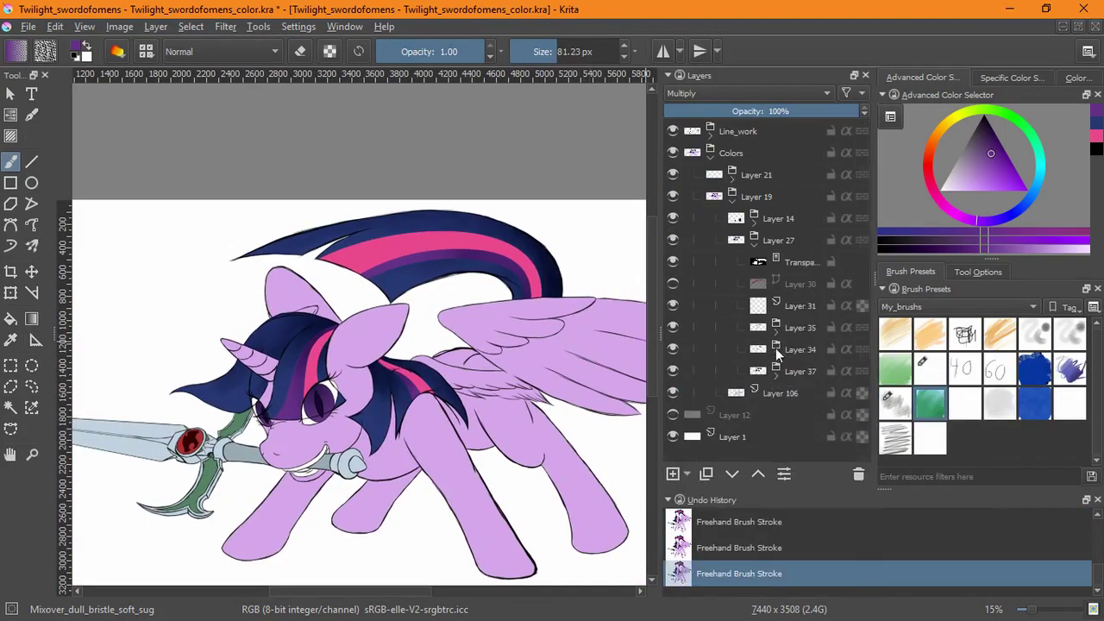
click(755, 94)
click(716, 214)
ctrl+click(560, 455)
click(895, 401)
click(343, 323)
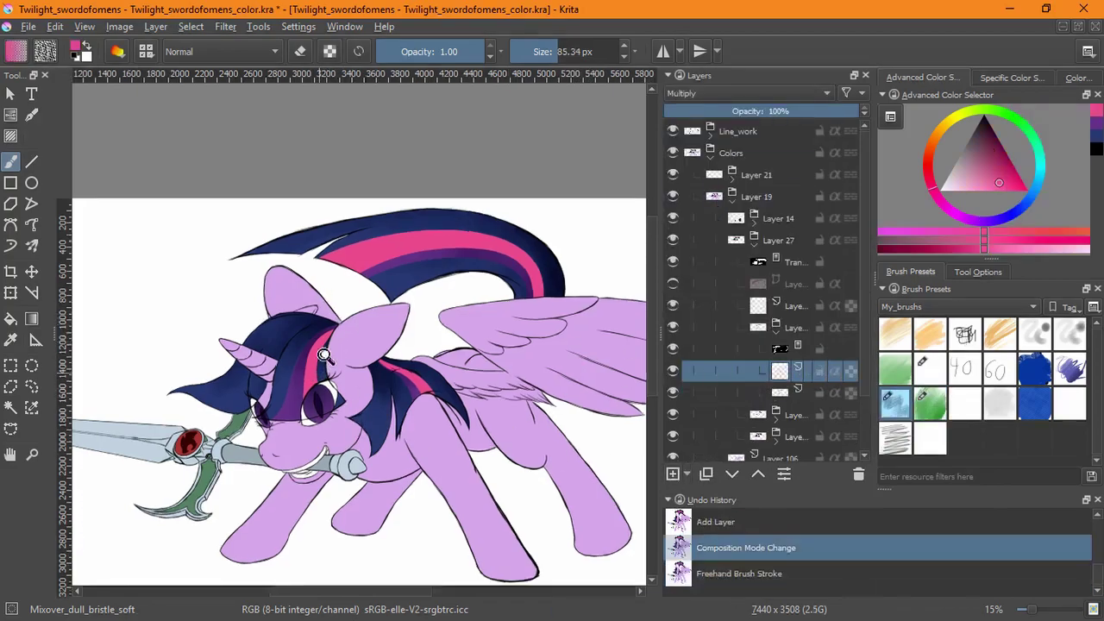
Shade the pink stripes of the forelock, back mane and tail on the new Multiply layer.
scroll(343, 323, up, 3)
click(320, 307)
key(6)
key(6)
key(6)
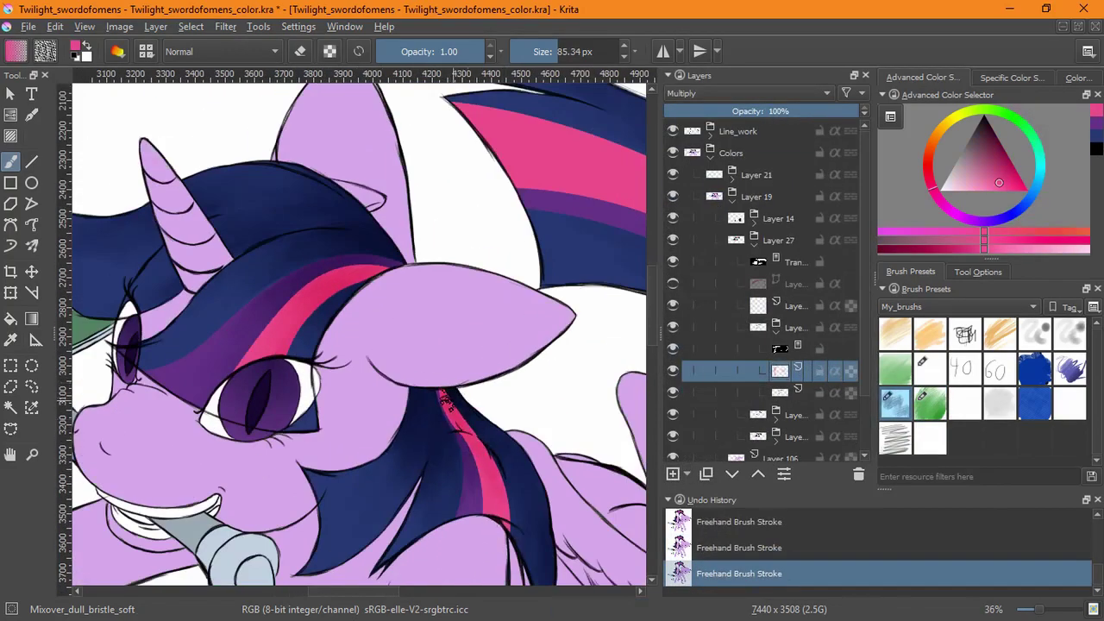
key(5)
scroll(504, 281, down, 2)
drag(565, 327, 363, 452)
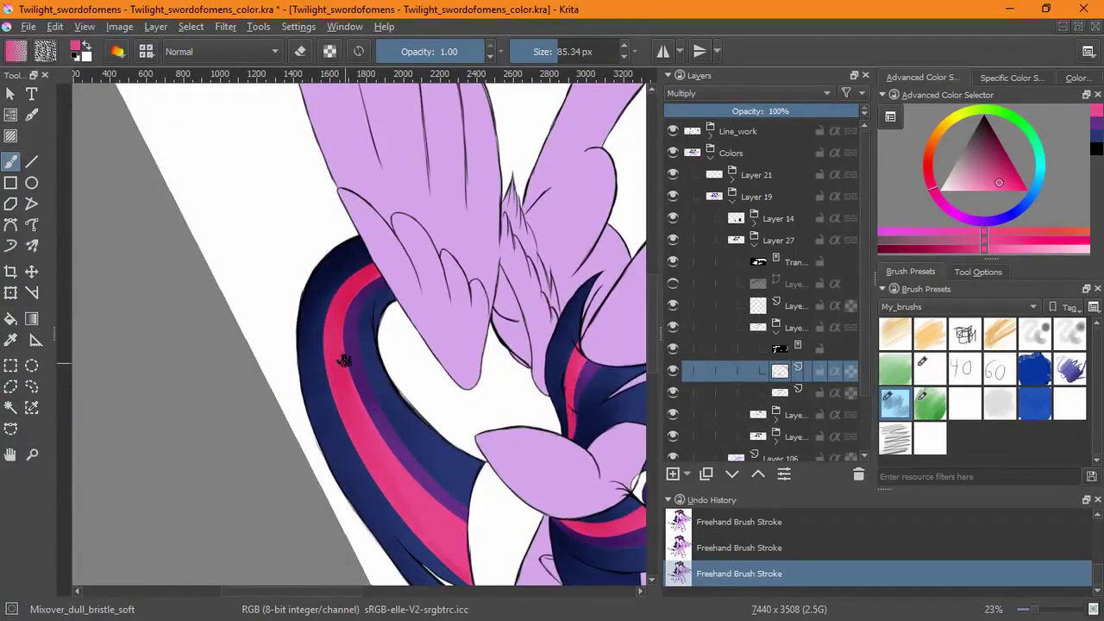
Add a second shading layer above the pink stripes and set its blending mode to Multiply.
key(5)
scroll(343, 361, down, 3)
key(Insert)
click(759, 92)
click(742, 173)
Paint deeper pink shadows on the stripes of the forelock, back mane and tail.
scroll(295, 359, up, 3)
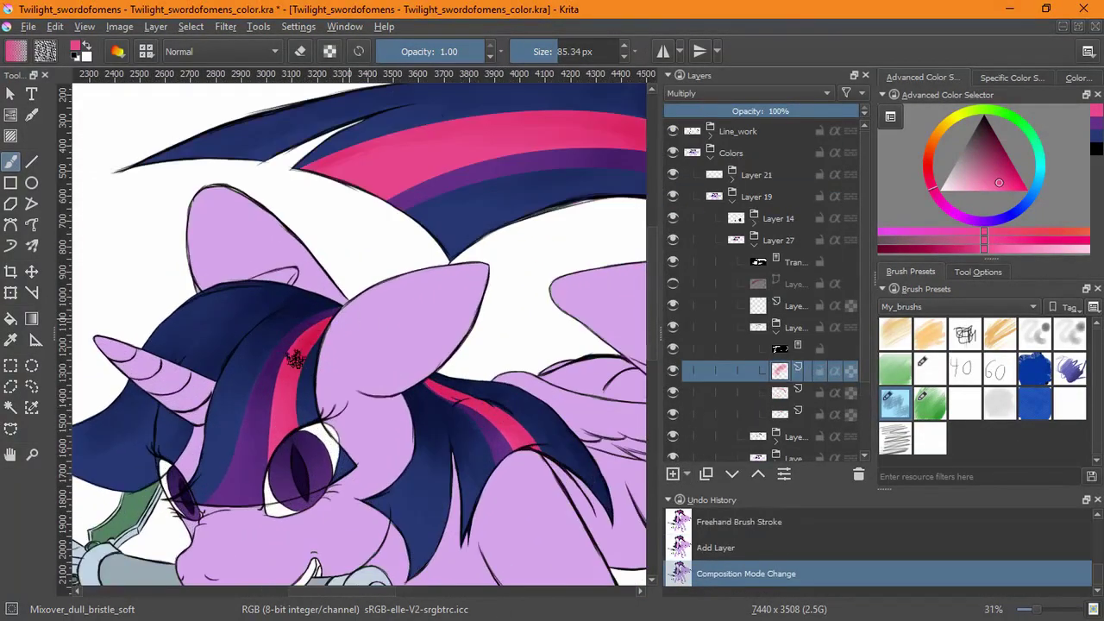
click(295, 359)
click(474, 344)
drag(728, 198, 437, 415)
click(461, 466)
drag(462, 466, 391, 346)
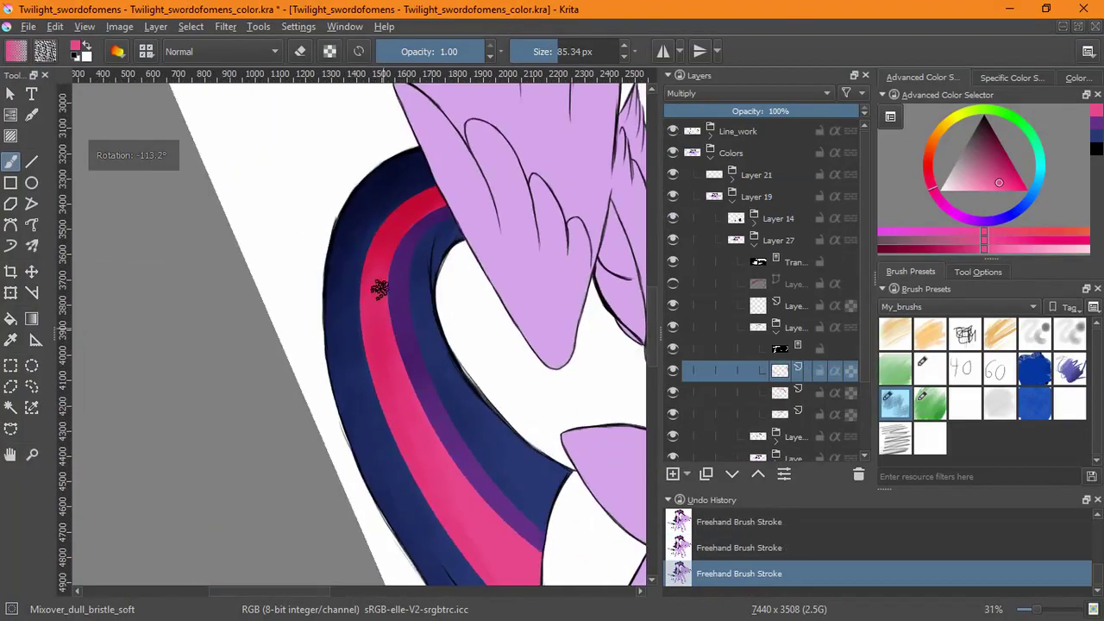
Add a Screen layer above the blue hair shading and set the brush colour to hue 252.16, saturation 48, lightness 28.
key(5)
key(Insert)
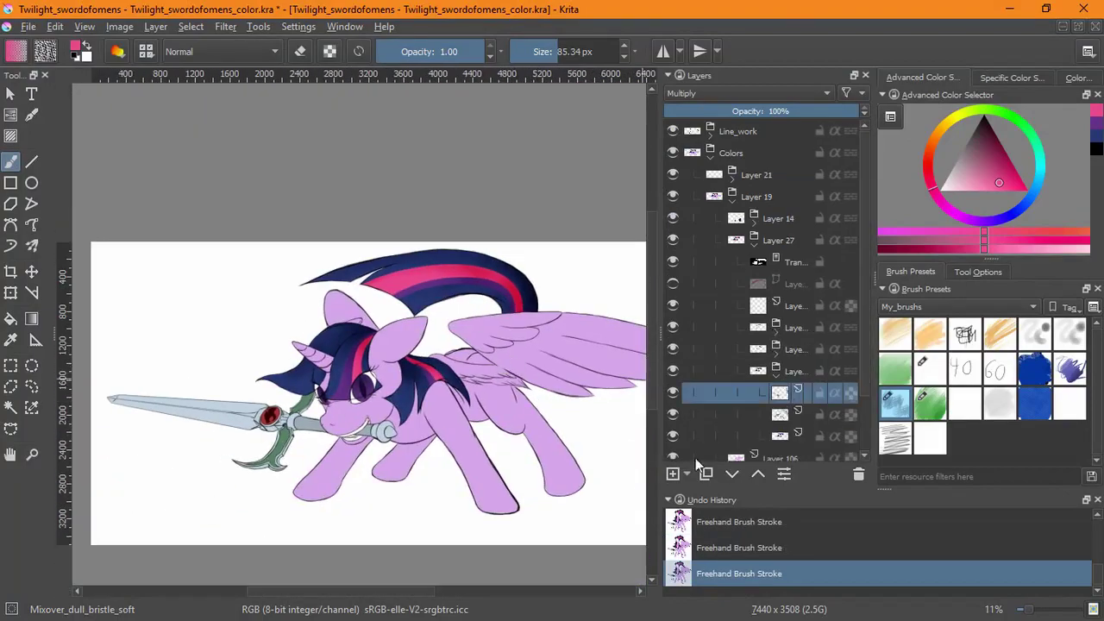
click(759, 92)
click(704, 251)
click(1021, 205)
click(1078, 78)
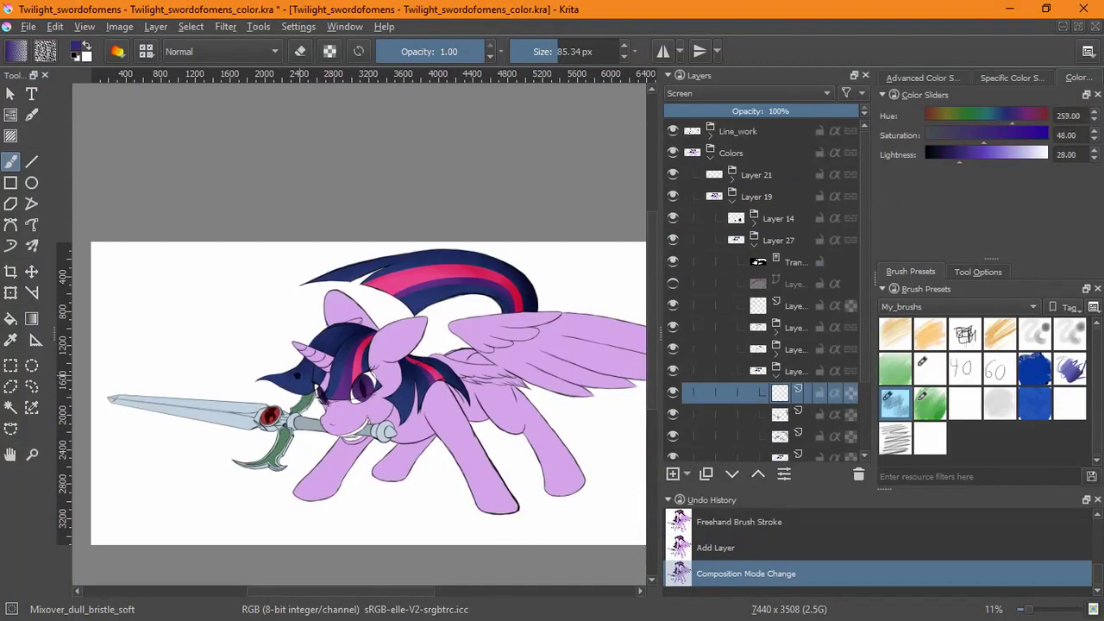
click(1011, 116)
Paint soft violet-blue highlights on the lower parts of the forelock and the front mane lock.
click(283, 417)
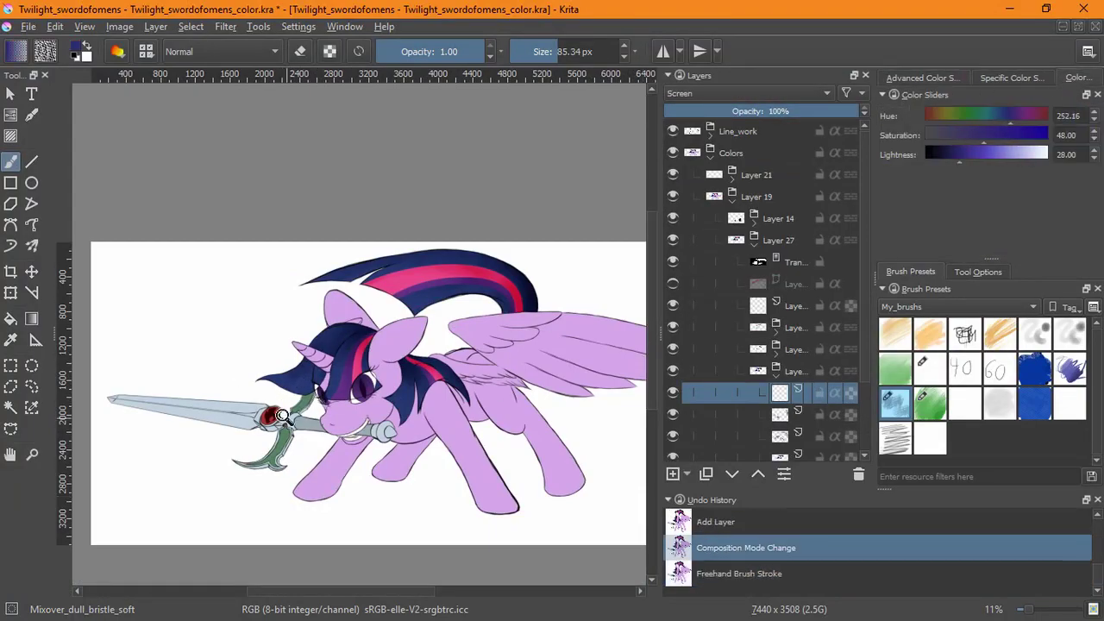
scroll(284, 414, up, 5)
click(283, 431)
click(390, 328)
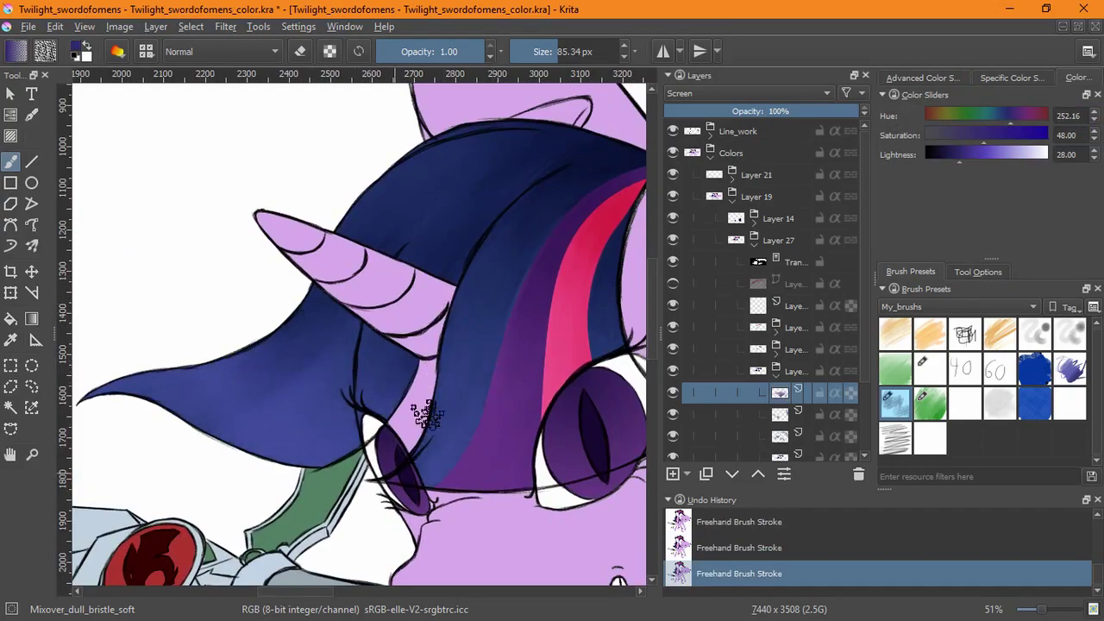
scroll(742, 93, down, 3)
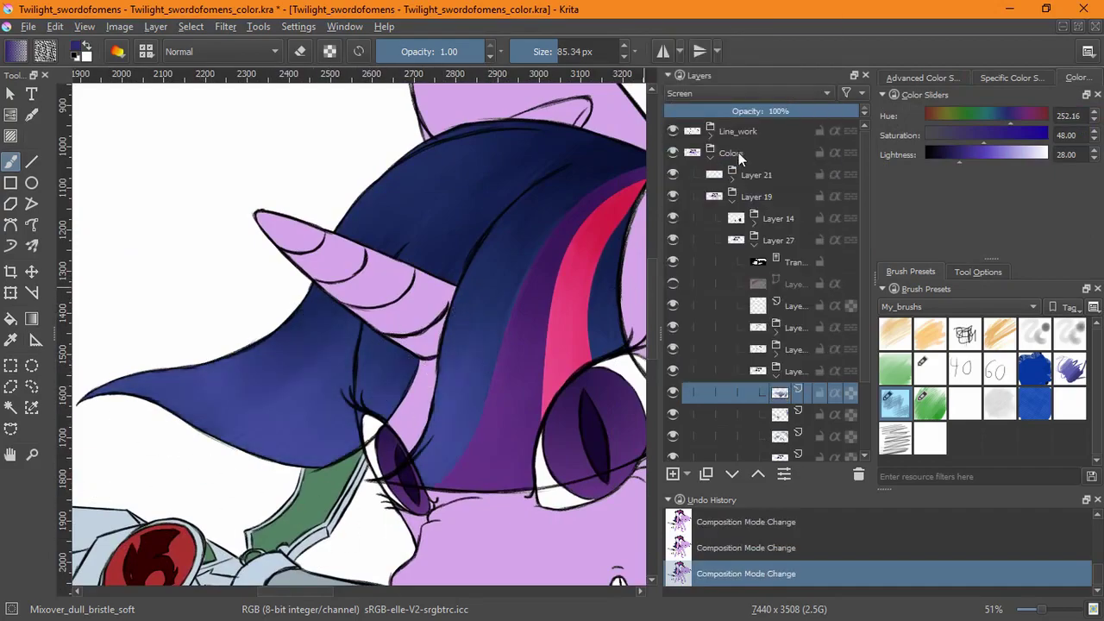
scroll(490, 286, down, 4)
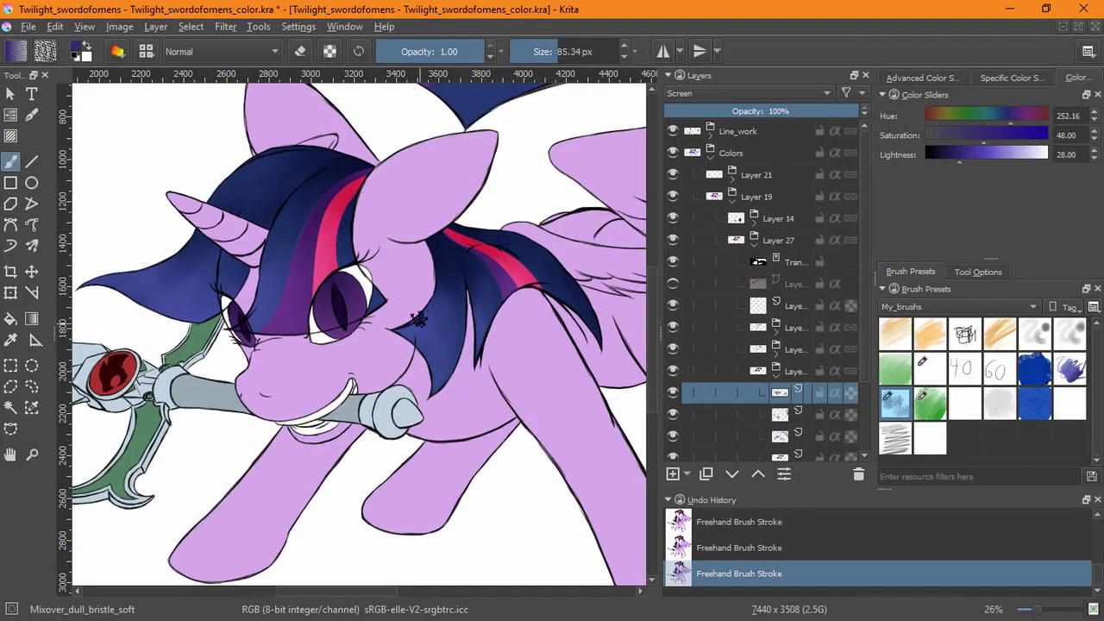
Brush violet-blue highlights onto the back mane lock and the blue ends of the tail.
scroll(540, 473, up, 3)
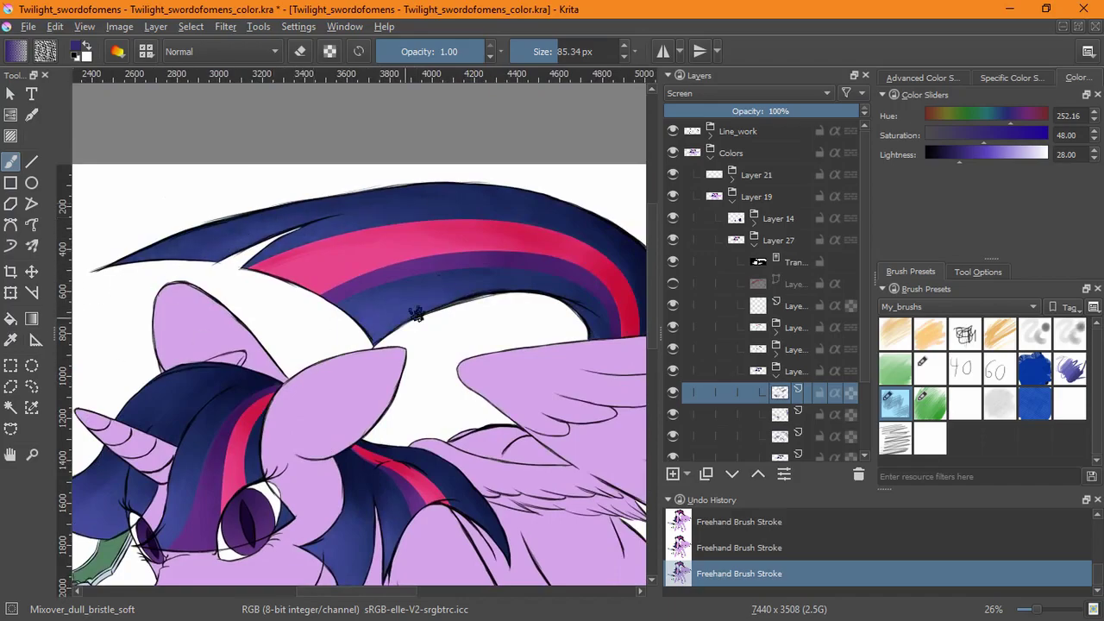
drag(416, 315, 382, 200)
key(5)
scroll(349, 369, down, 2)
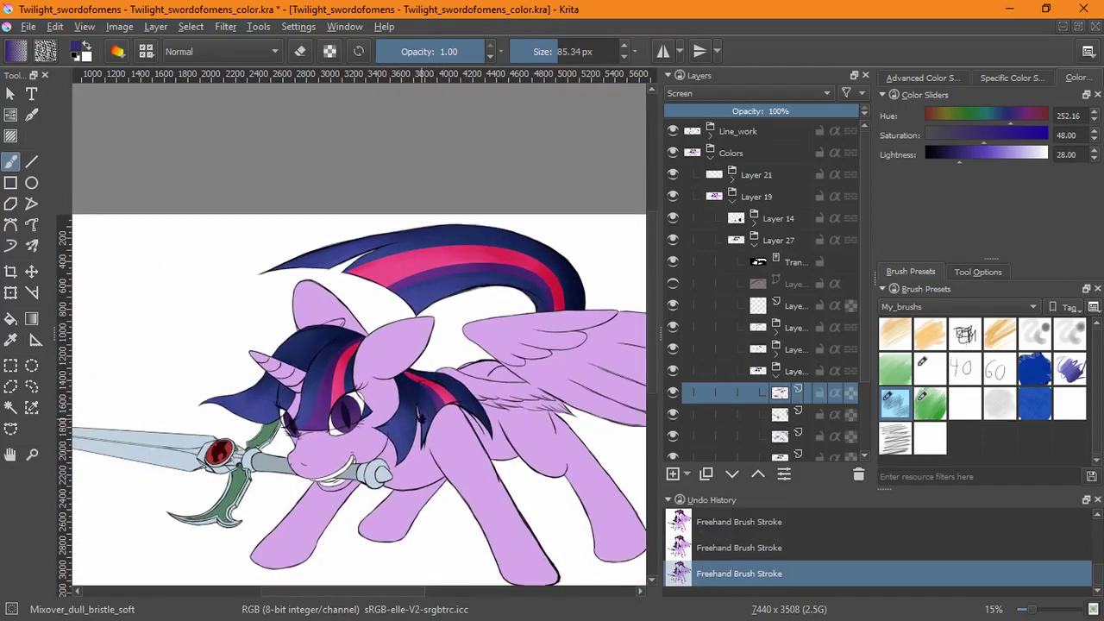
Add another Screen layer for the blue hair and sample the red of the sword's gem.
click(673, 473)
click(748, 93)
click(719, 295)
scroll(284, 276, up, 2)
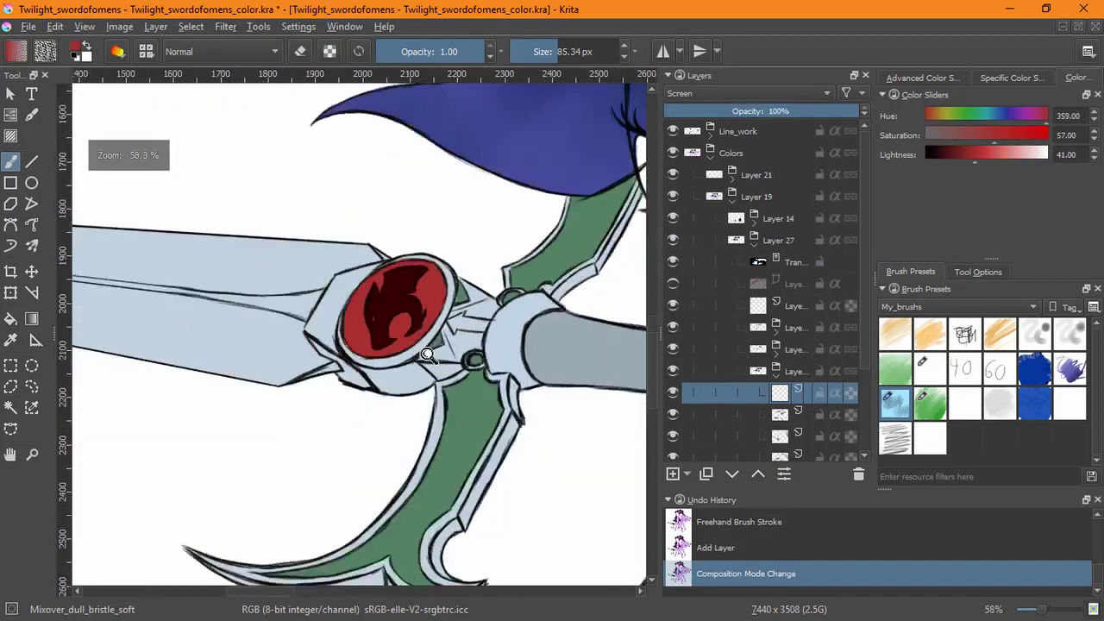
Paint a faint red glow over the highlighted ends of the tail, forelock and back mane.
drag(325, 274, 209, 306)
drag(524, 328, 395, 297)
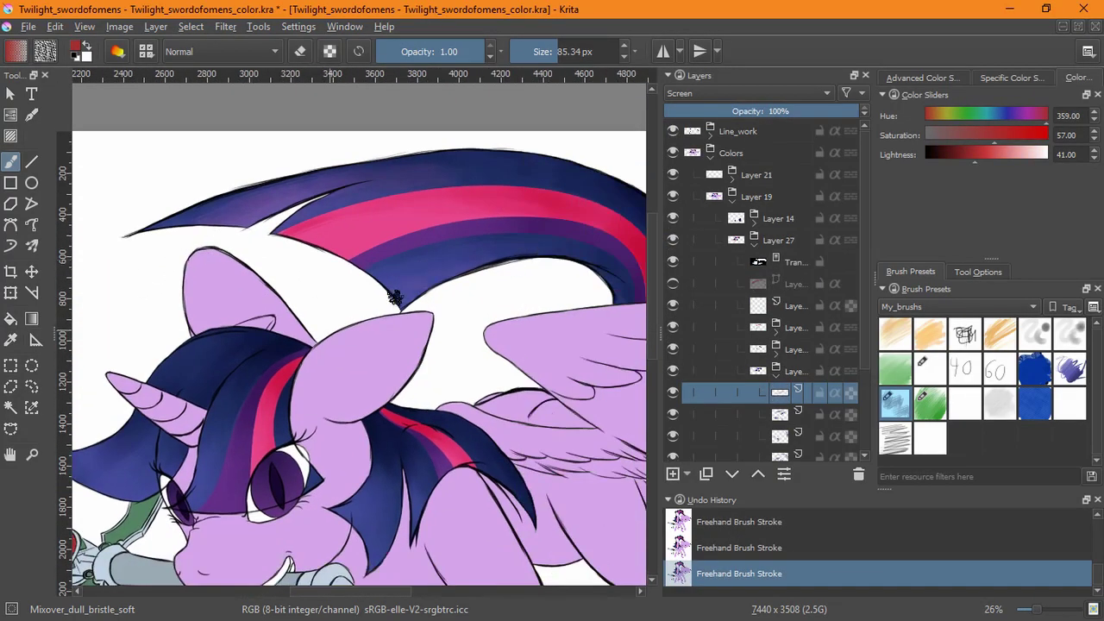
drag(389, 397, 587, 255)
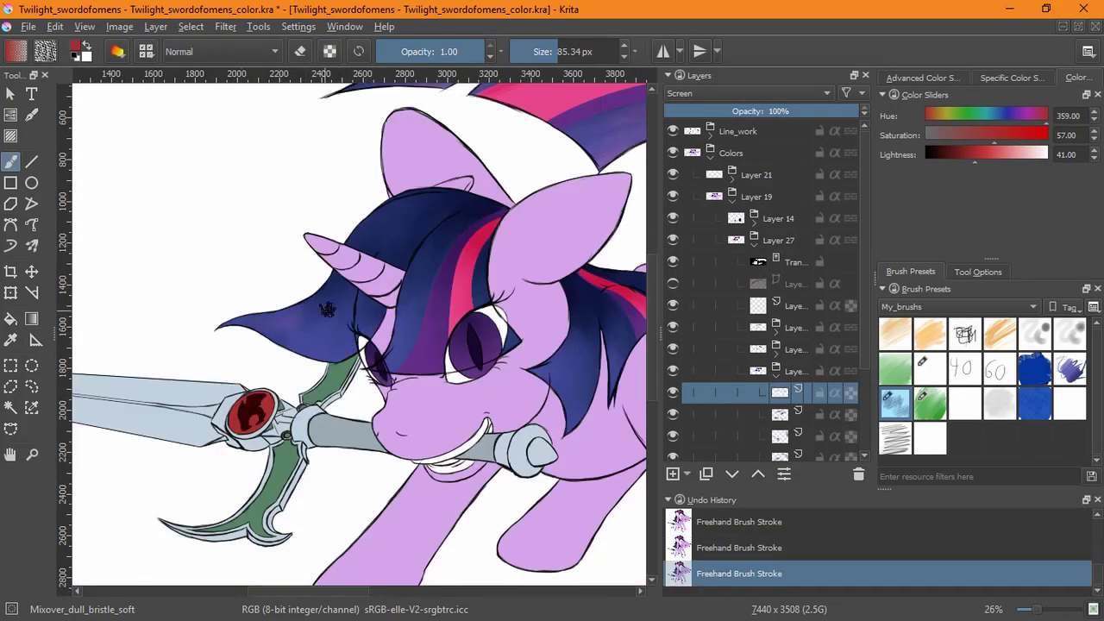
drag(561, 434, 482, 395)
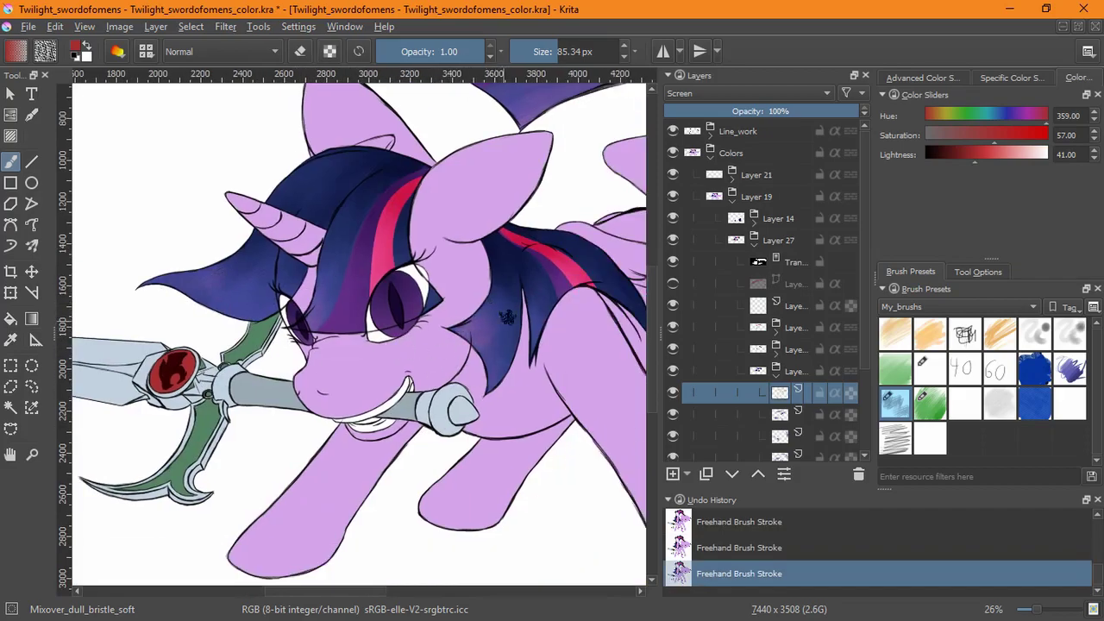
scroll(438, 379, down, 3)
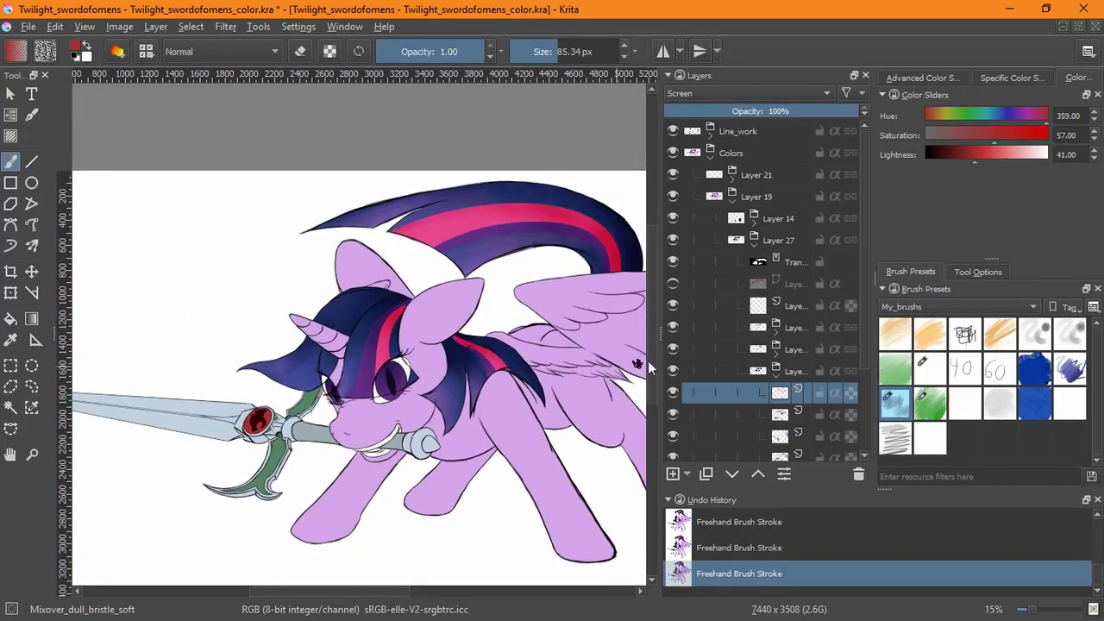
Add a Screen layer for the purple hair and brush sampled purple highlights onto the purple mane and tail stripes.
click(673, 474)
click(747, 93)
click(679, 248)
click(923, 78)
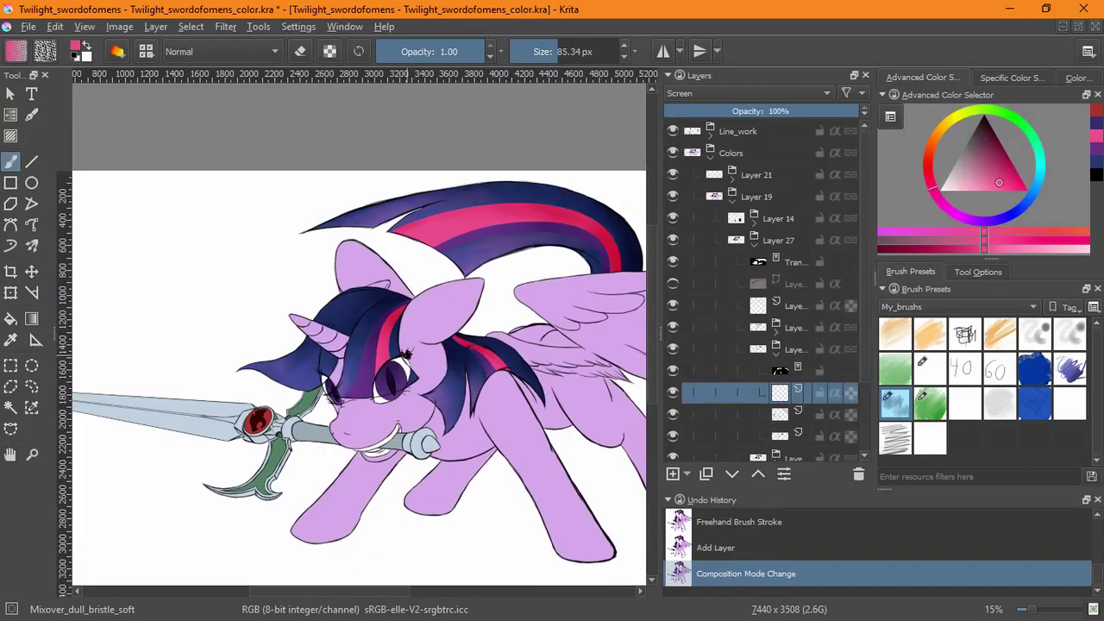
click(559, 250)
click(428, 445)
scroll(492, 364, up, 3)
click(509, 352)
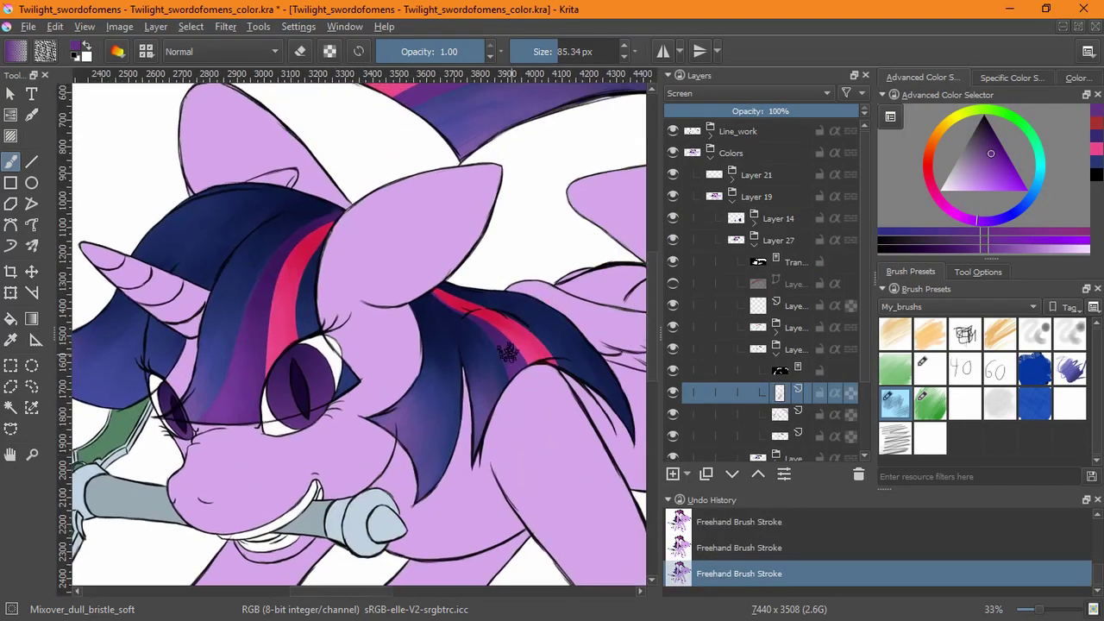
Add another Screen layer for the purple hair and brush a faint glow in the sword gem's red over the stripe ends.
drag(343, 434, 473, 322)
key(Insert)
click(357, 424)
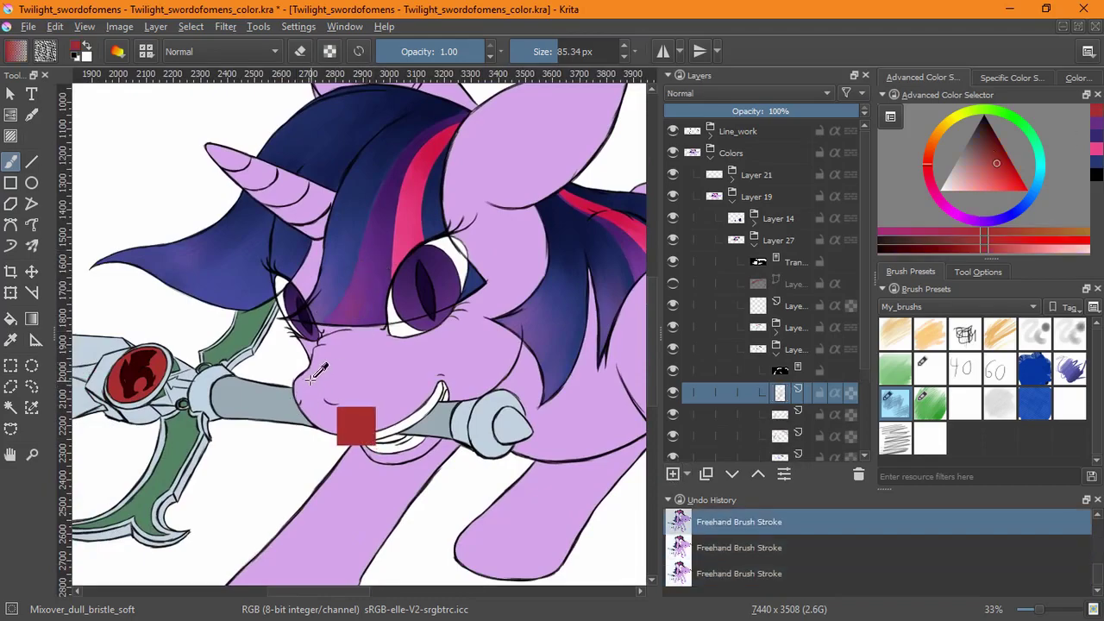
key(ctrl+z)
scroll(706, 93, down, 2)
drag(604, 282, 530, 321)
scroll(431, 377, up, 5)
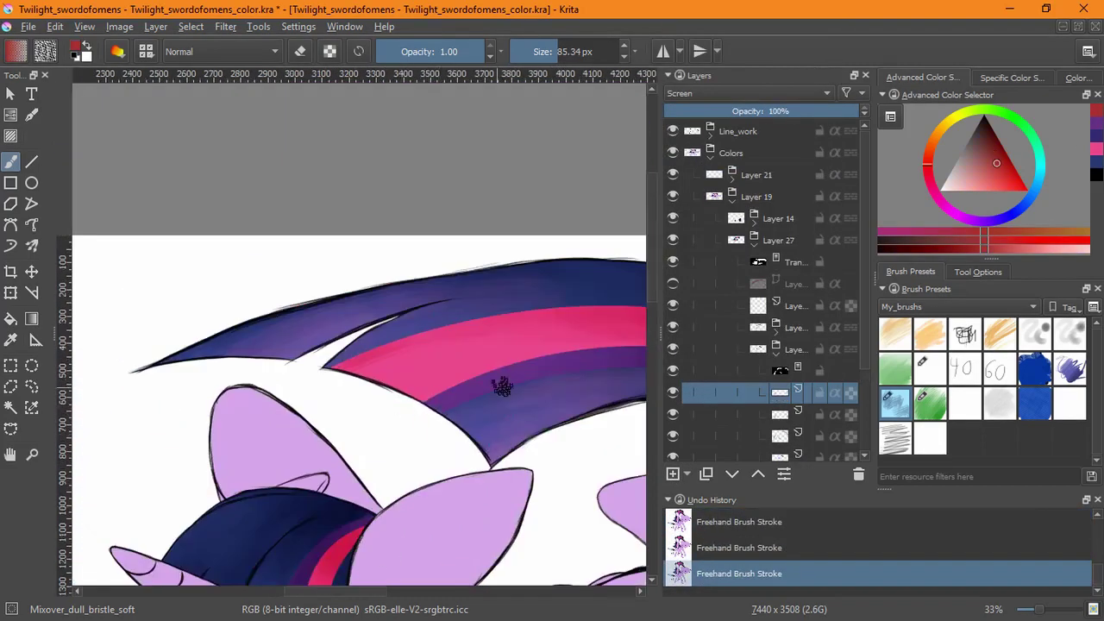
scroll(352, 371, down, 2)
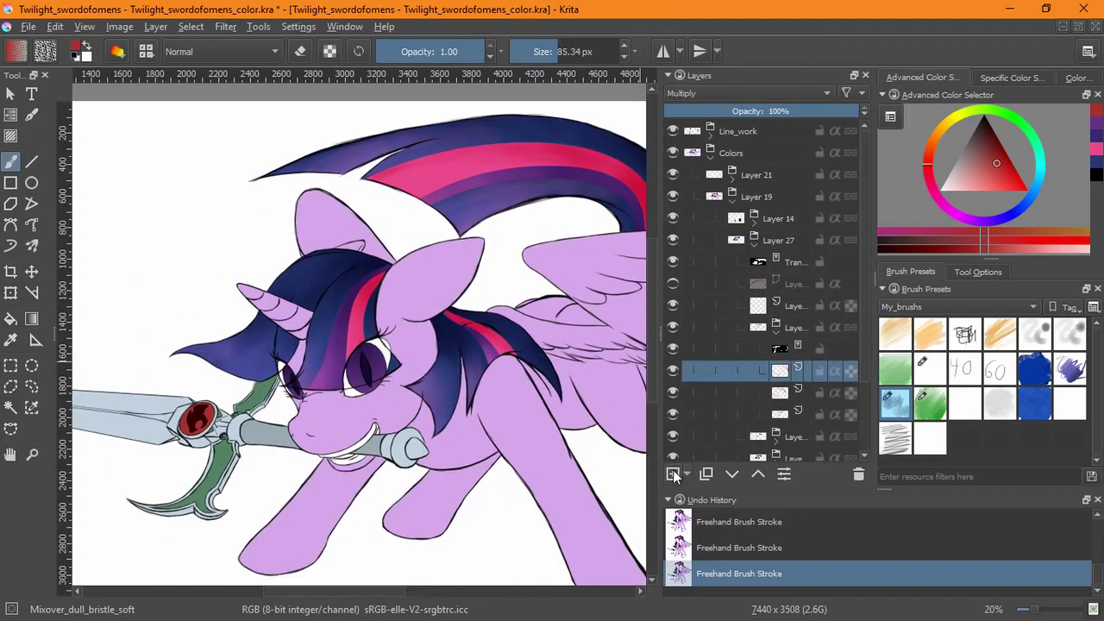
Add a Screen layer for the pink hair and paint pink highlights on the pink mane and tail stripes.
scroll(323, 485, up, 8)
scroll(324, 485, down, 5)
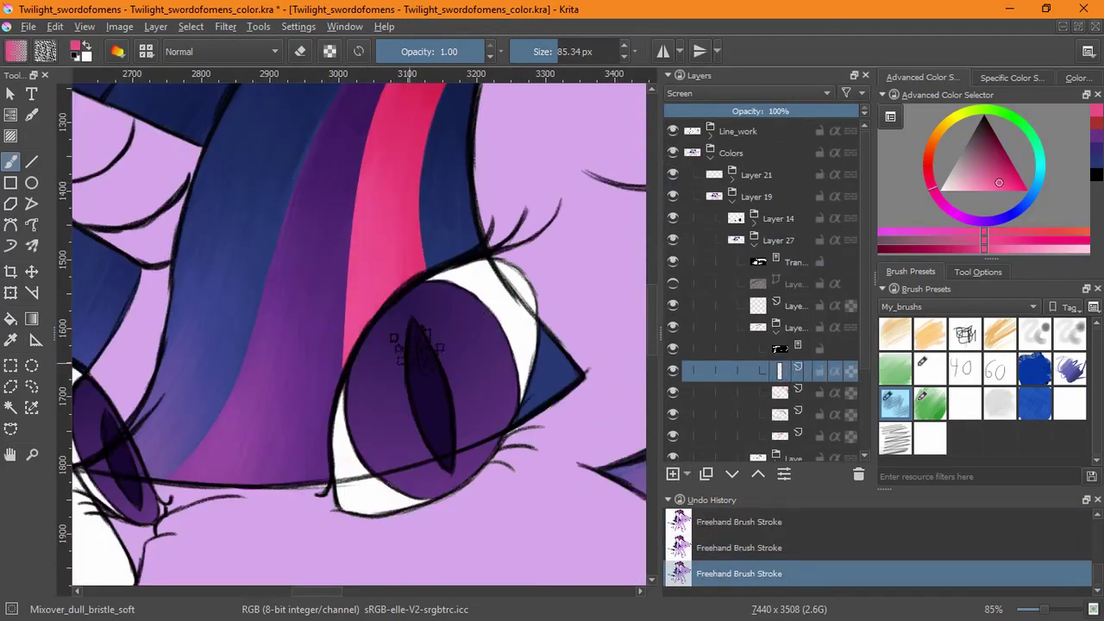
scroll(464, 226, up, 3)
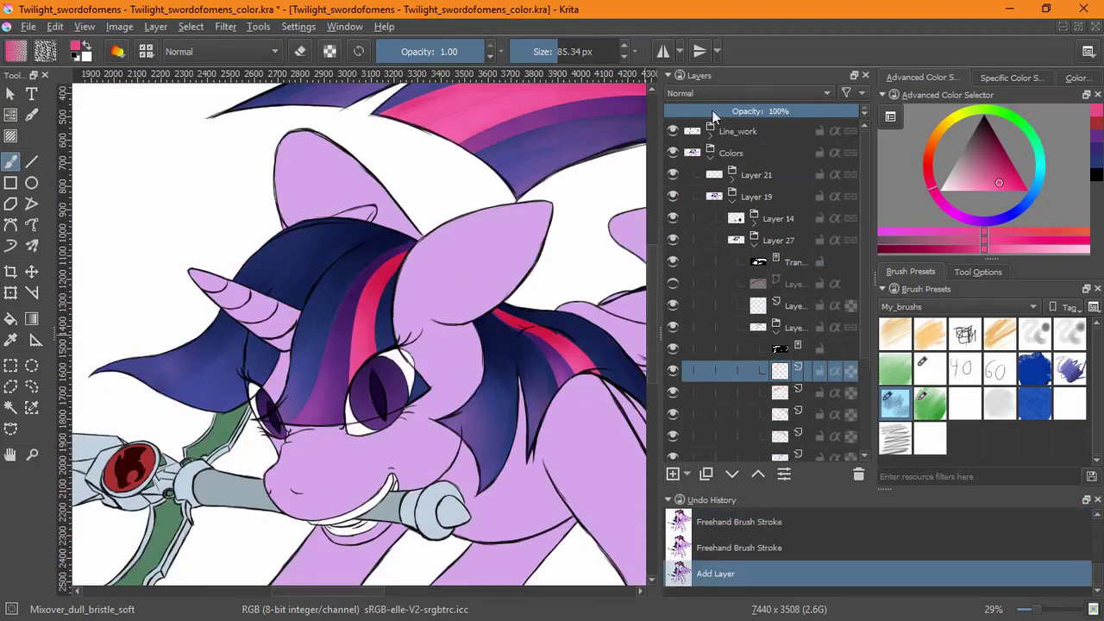
Paint a faint red glow over the ends of the pink mane and tail stripes on another Screen layer.
mouse_move(298, 342)
mouse_down()
mouse_move(365, 288)
mouse_move(370, 185)
mouse_up()
scroll(370, 185, up, 3)
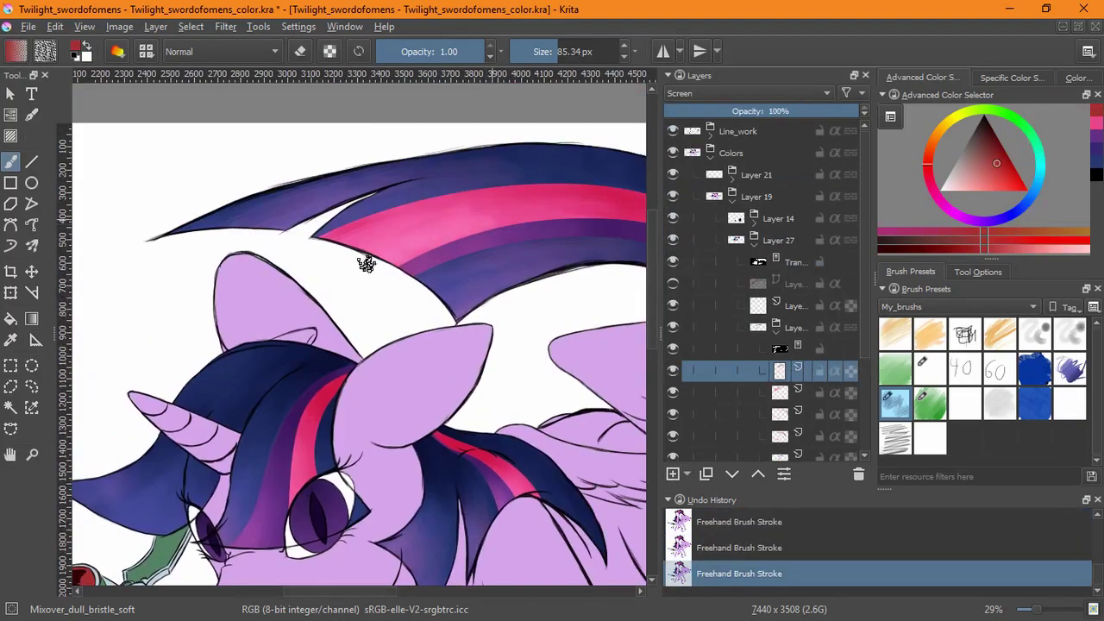
drag(370, 253, 315, 278)
Delete the empty layer directly above the Layer 35 group.
scroll(315, 279, down, 3)
click(759, 309)
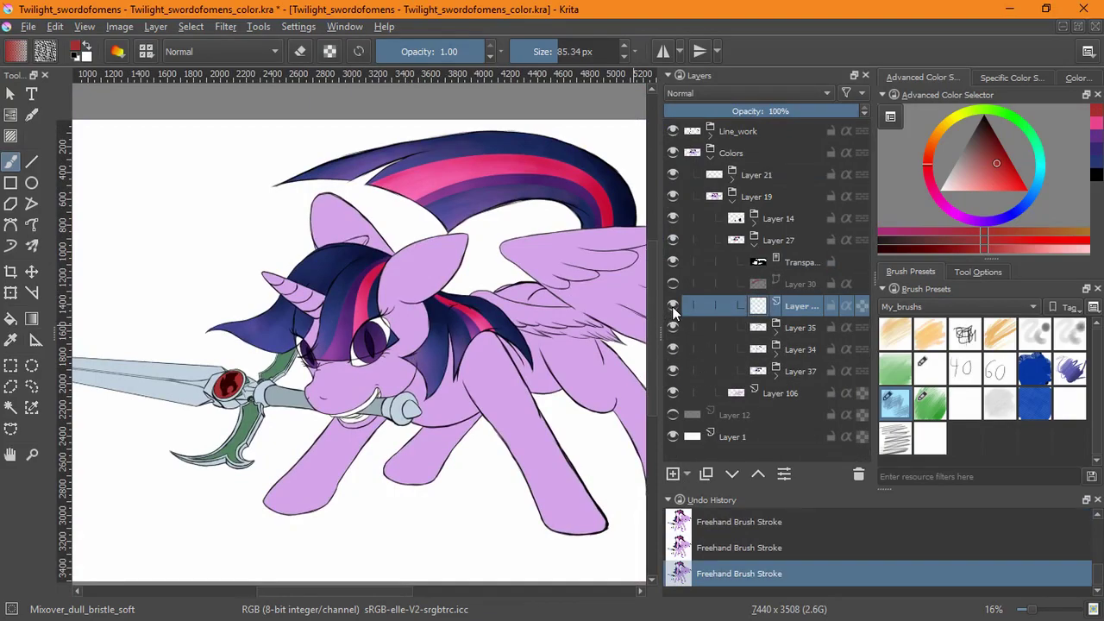
click(859, 477)
Group the pony's body color layer and add a transparency mask made from its opaque pixels, leaving nothing selected.
key(ctrl+g)
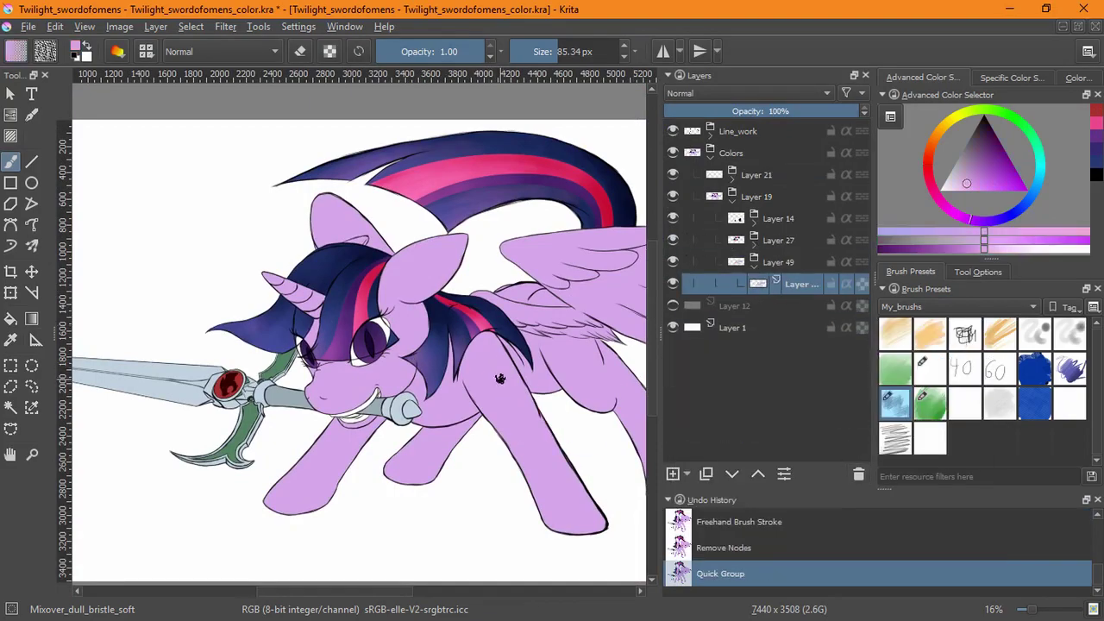
key(ctrl+shift+o)
key(ctrl+shift+t)
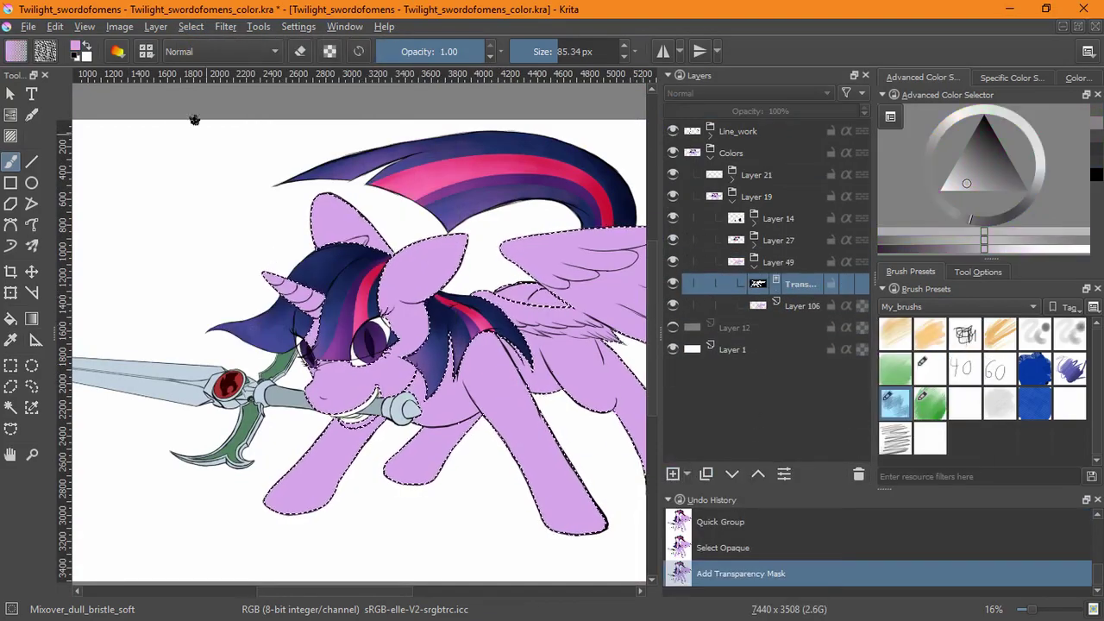
key(ctrl+shift+a)
Add a Multiply layer in the body group and shade the near ear and the side of the face with the body's lavender.
key(Insert)
key(alt+shift+m)
drag(492, 422, 470, 446)
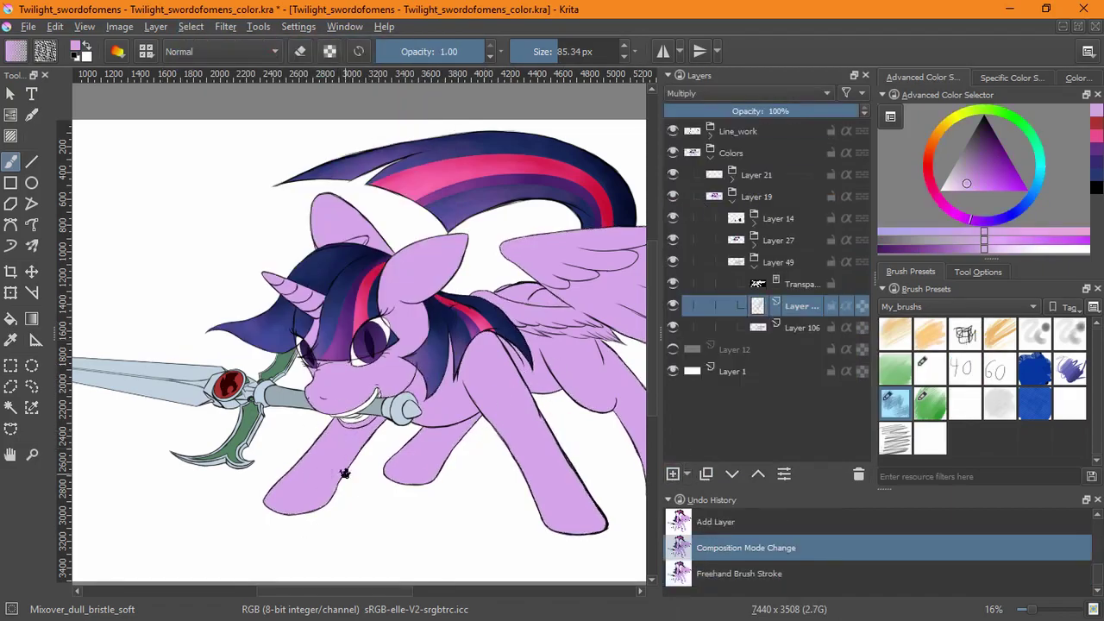
scroll(441, 173, up, 2)
drag(484, 311, 399, 323)
mouse_move(436, 406)
mouse_down()
mouse_move(468, 317)
mouse_move(436, 375)
mouse_move(494, 326)
mouse_up()
key(slash)
key(slash)
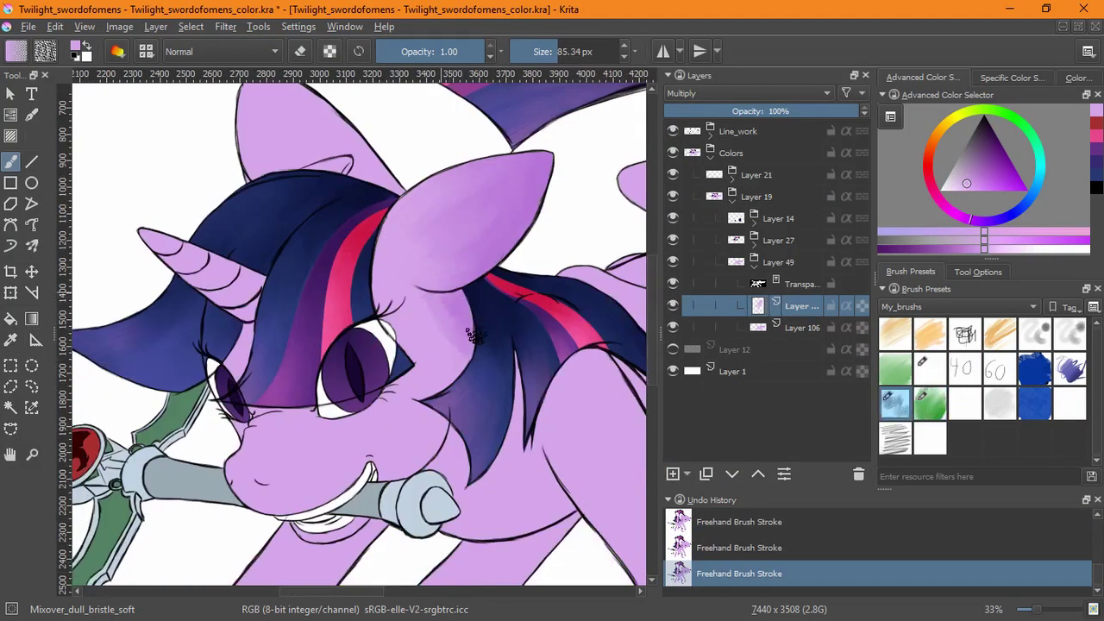
Continue the soft lavender shading over the ear base, cheek, muzzle, chin and horn.
drag(375, 264, 386, 283)
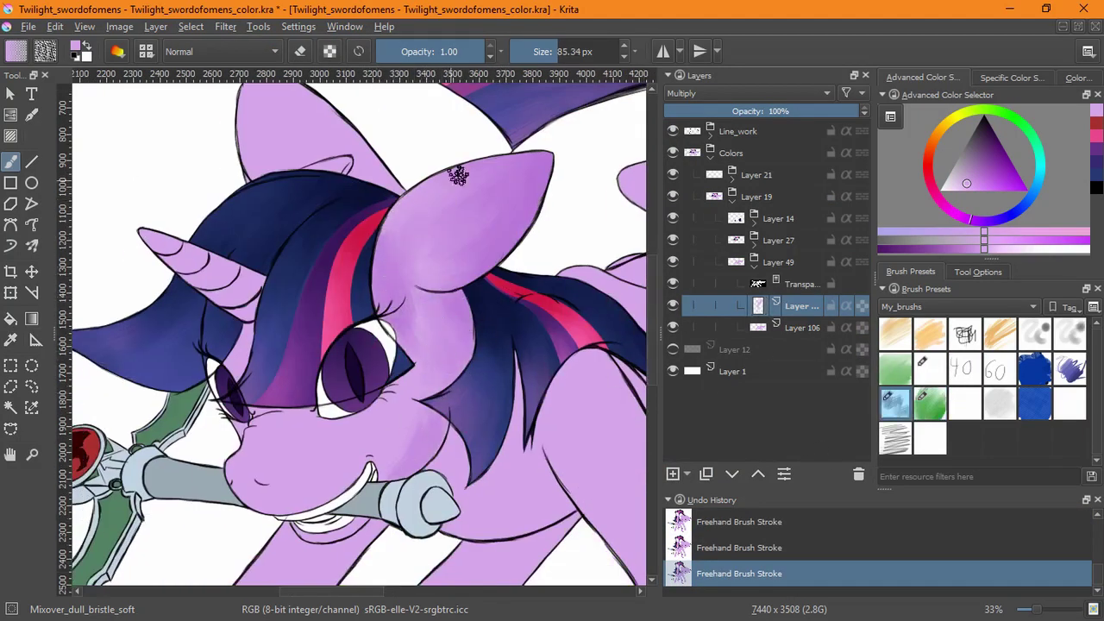
drag(437, 316, 458, 273)
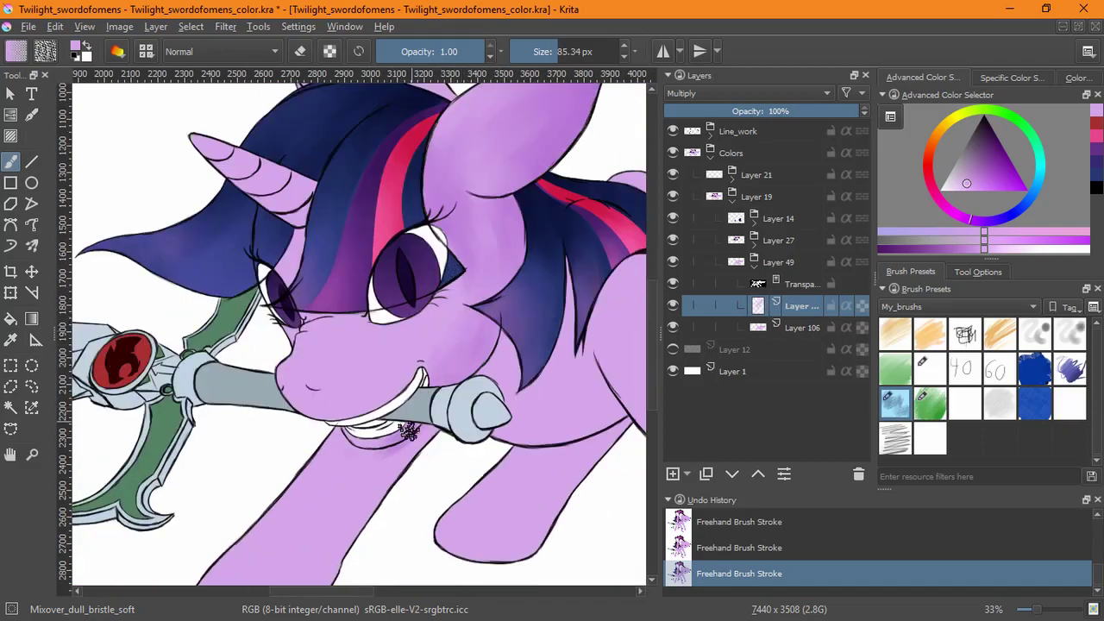
mouse_move(409, 431)
mouse_down()
mouse_move(371, 363)
mouse_move(345, 380)
mouse_move(415, 369)
mouse_up()
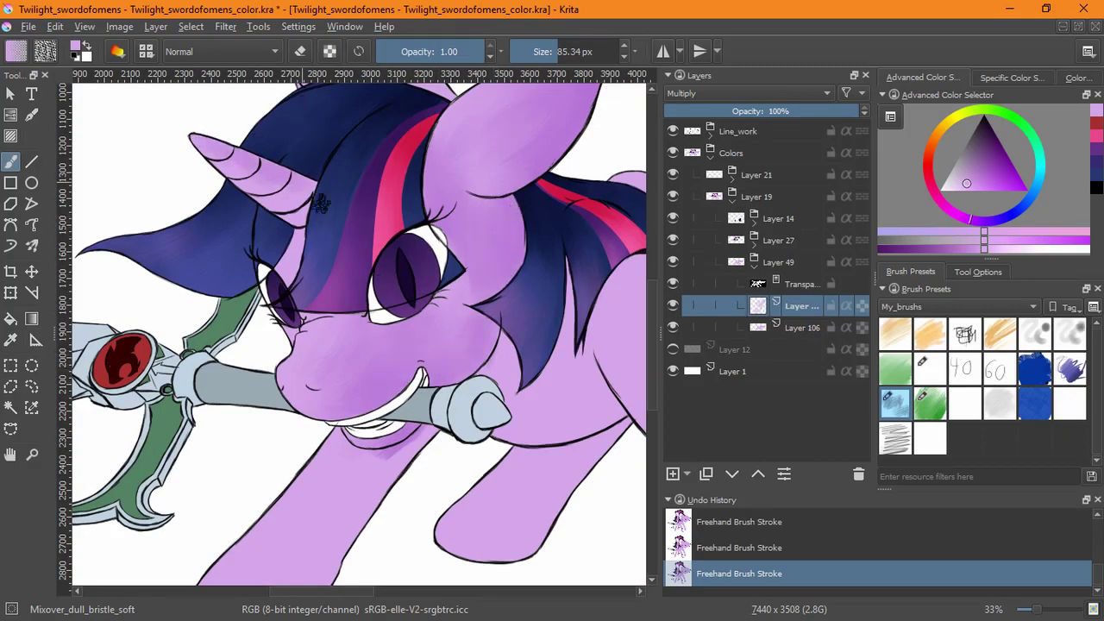
Shade the chest, the far foreleg and the short leg beneath the chest, blending the strokes with the smudge brush.
scroll(444, 389, down, 3)
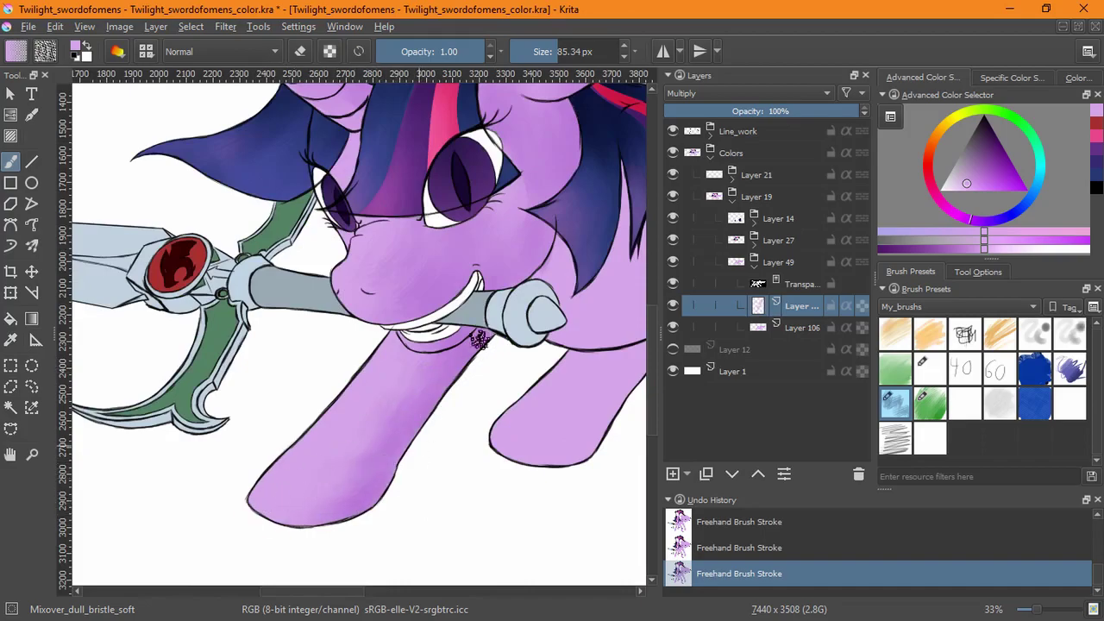
scroll(479, 339, up, 1)
scroll(495, 433, down, 1)
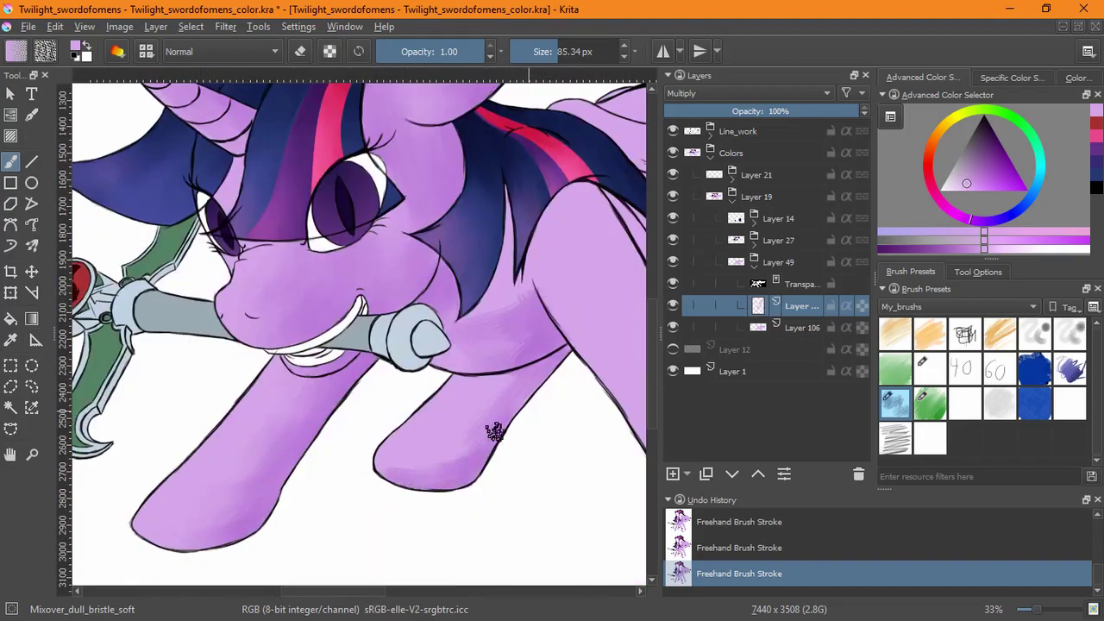
key(slash)
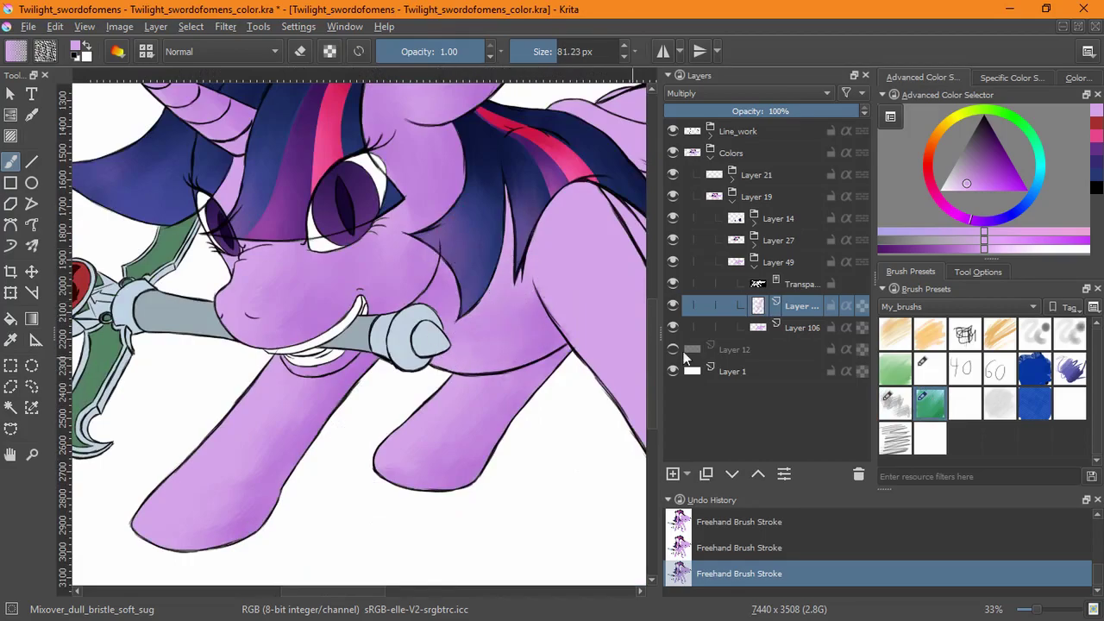
Shade the near foreleg from shoulder to hoof in lavender and smudge the strokes smooth.
key(slash)
mouse_move(634, 384)
mouse_down()
mouse_move(523, 320)
mouse_move(463, 234)
mouse_up()
key(slash)
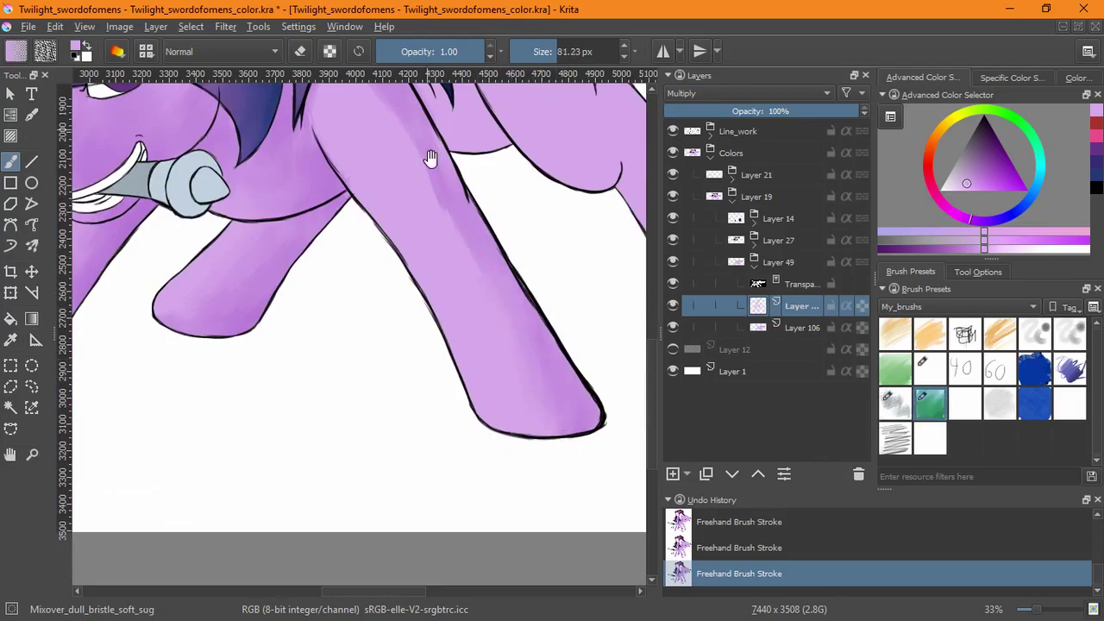
drag(430, 158, 495, 283)
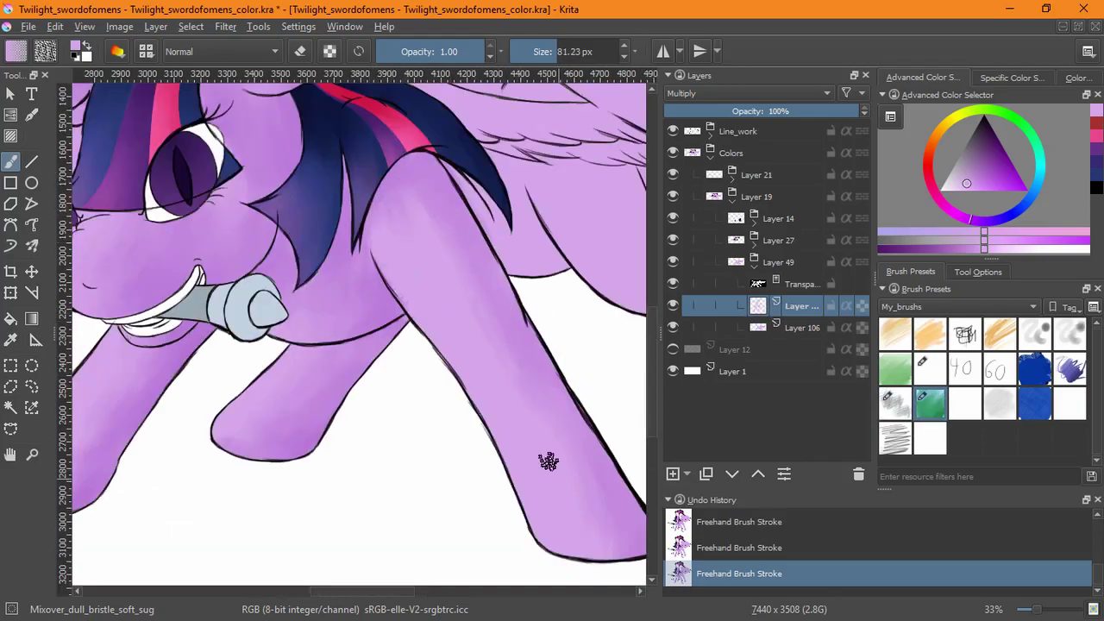
drag(431, 332, 509, 457)
Shade the belly, haunch and near hind leg in lavender and blend the strokes with the smudge brush.
scroll(405, 438, down, 2)
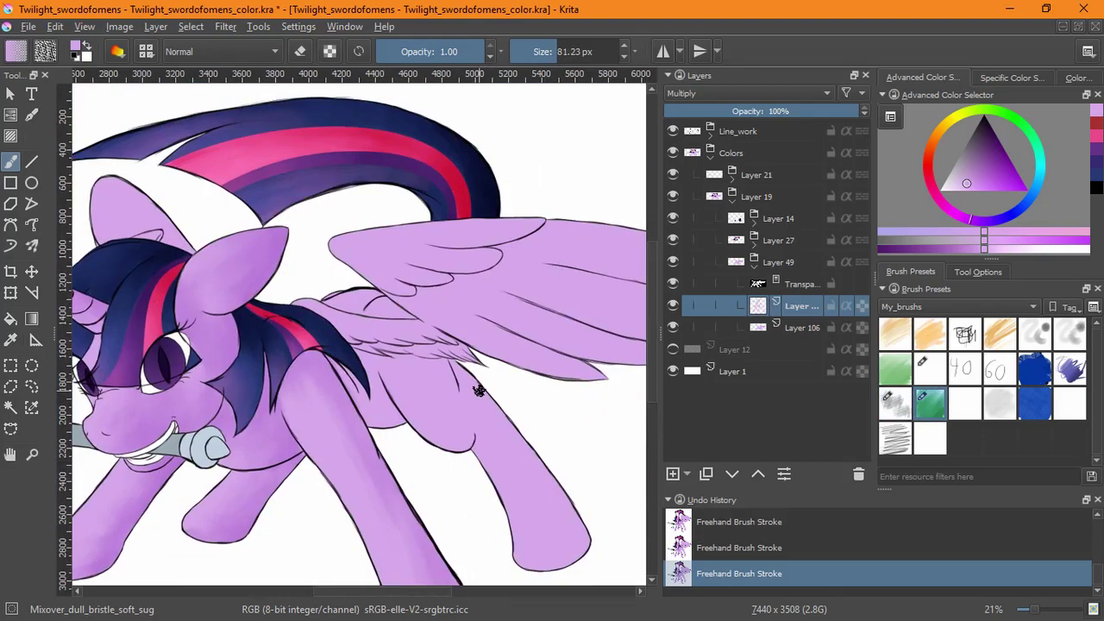
key(slash)
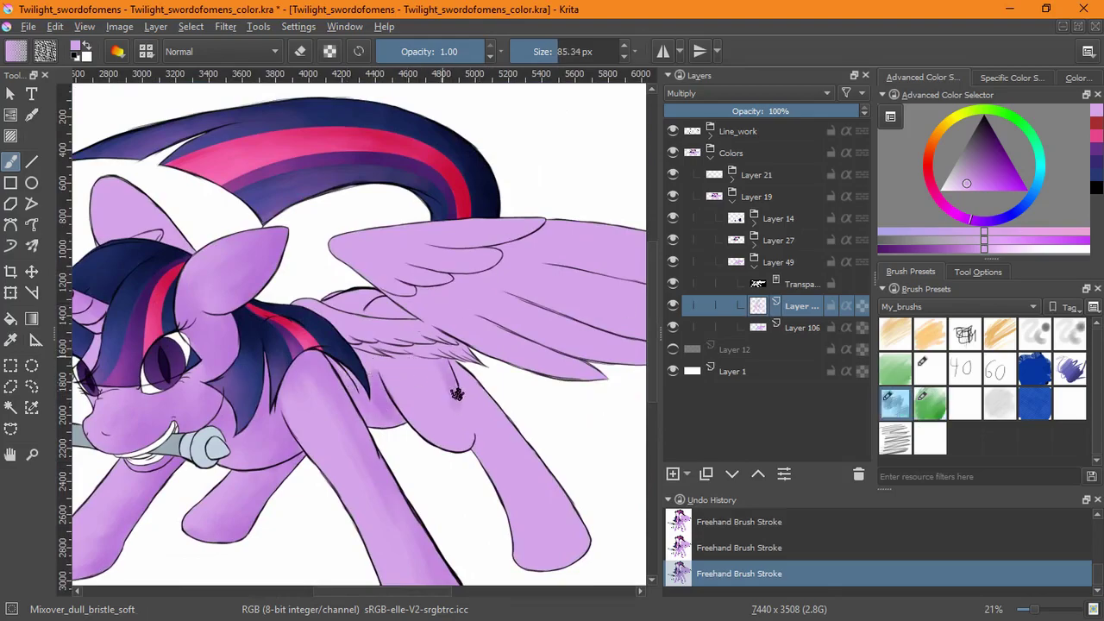
drag(509, 428, 477, 381)
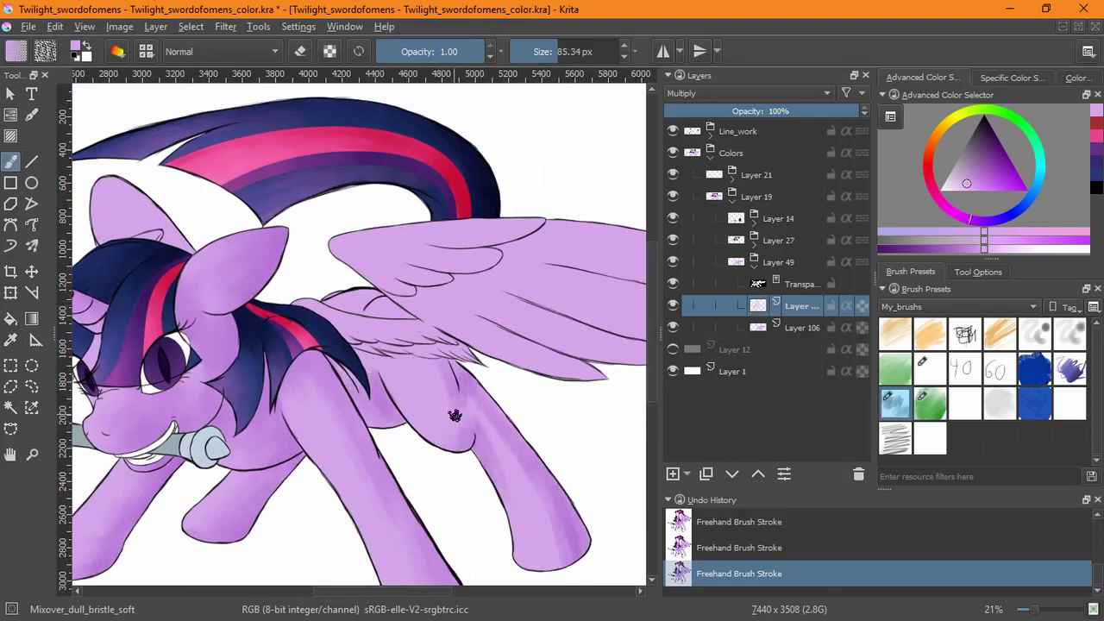
drag(444, 398, 435, 392)
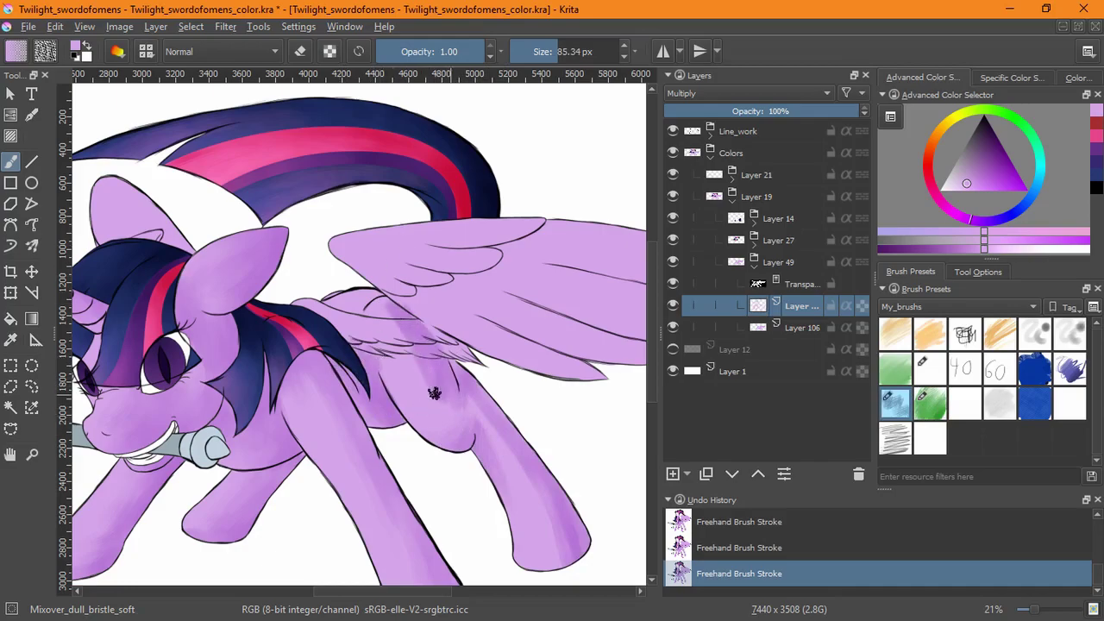
key(slash)
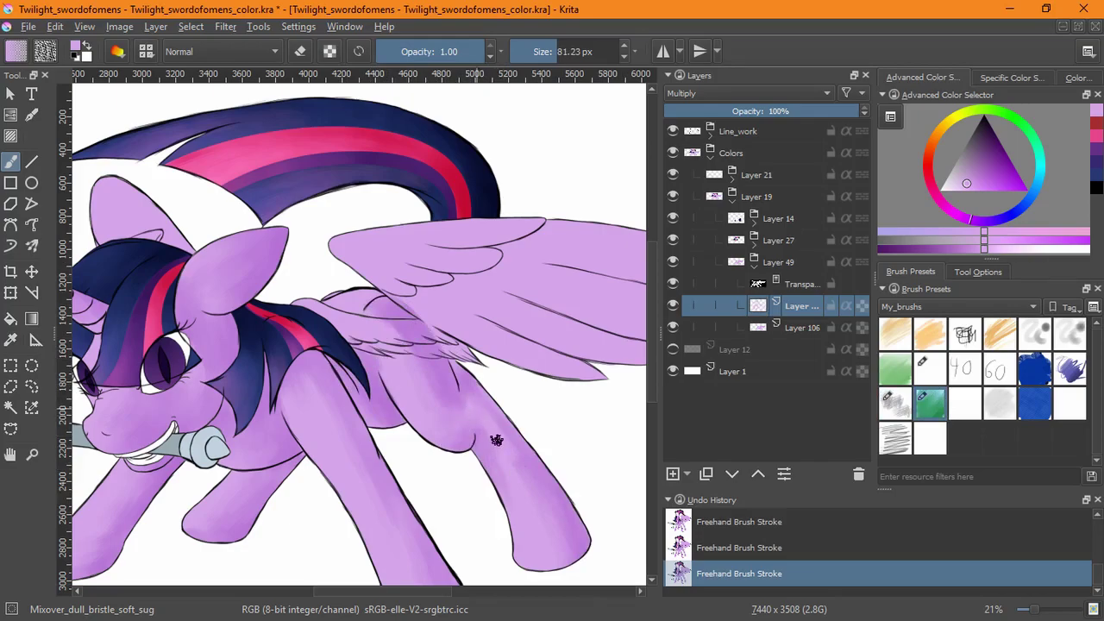
Erase the body shading that spills over the folded wing's feathers using a large eraser of about 210 px.
scroll(406, 387, up, 4)
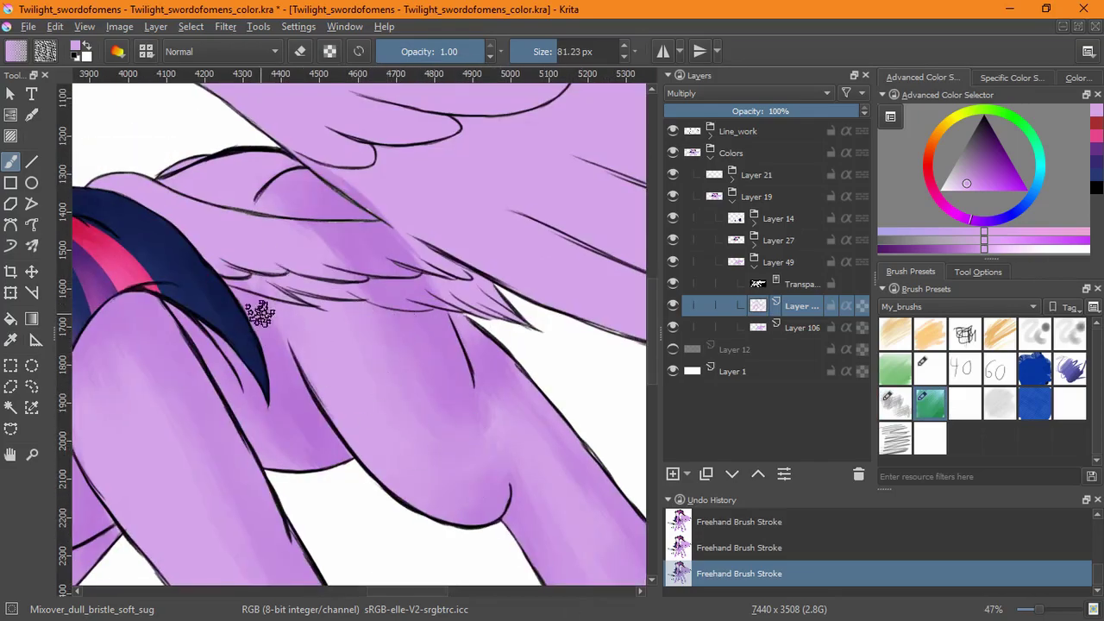
drag(282, 434, 383, 579)
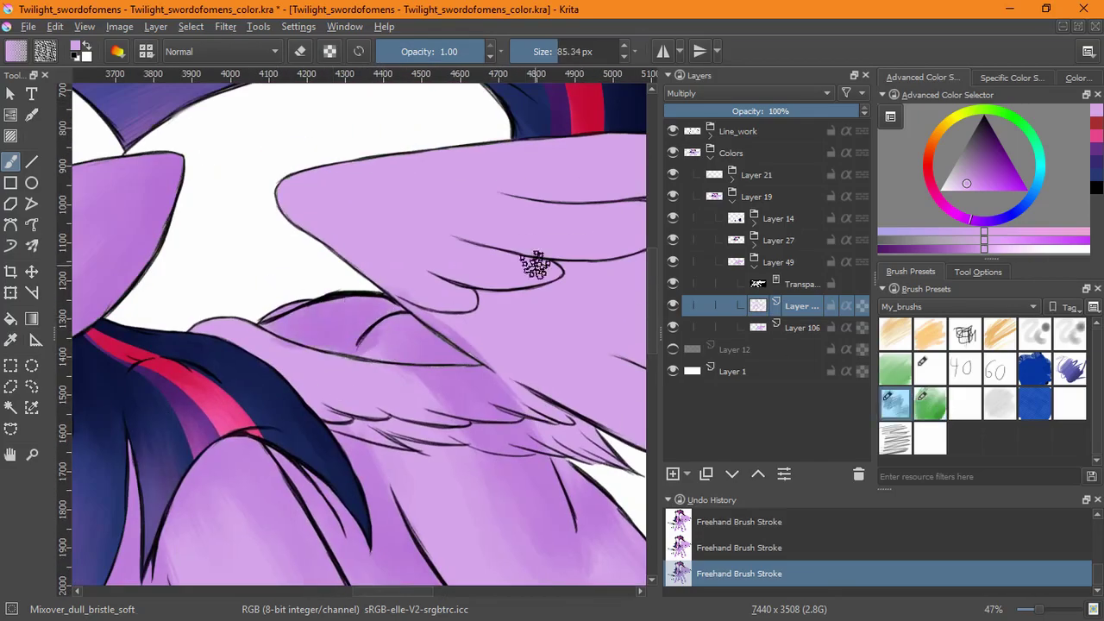
key(e)
drag(451, 394, 382, 338)
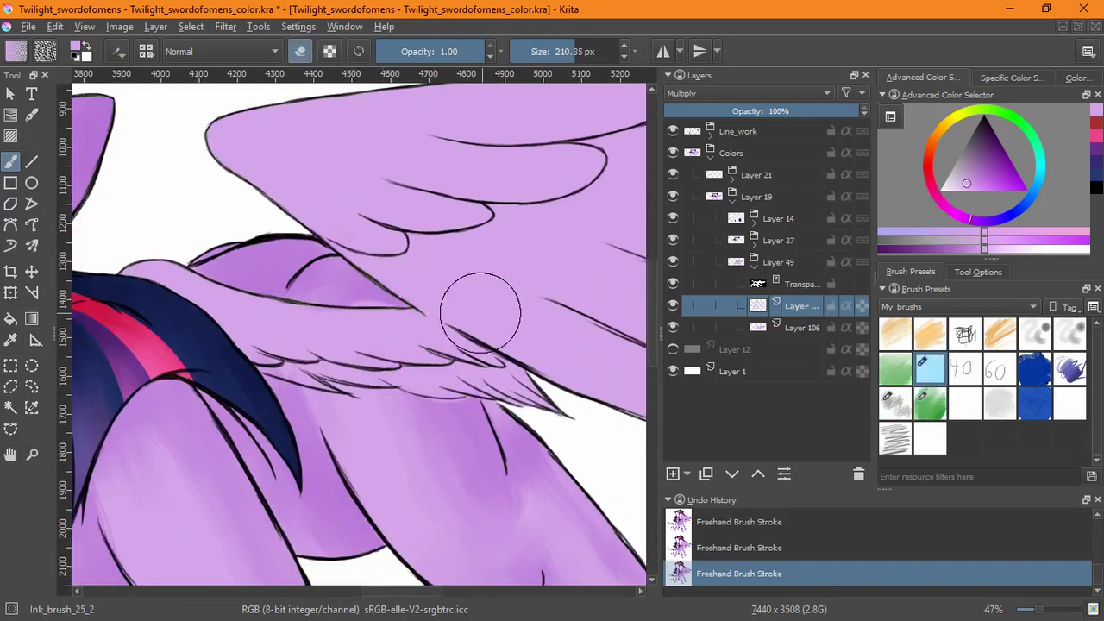
Reduce the eraser to about 26 px and clean the leftover shading along the folded wing's feather edges.
scroll(305, 321, up, 5)
key(bracketleft)
key(bracketleft)
key(bracketleft)
key(bracketleft)
key(bracketleft)
key(bracketleft)
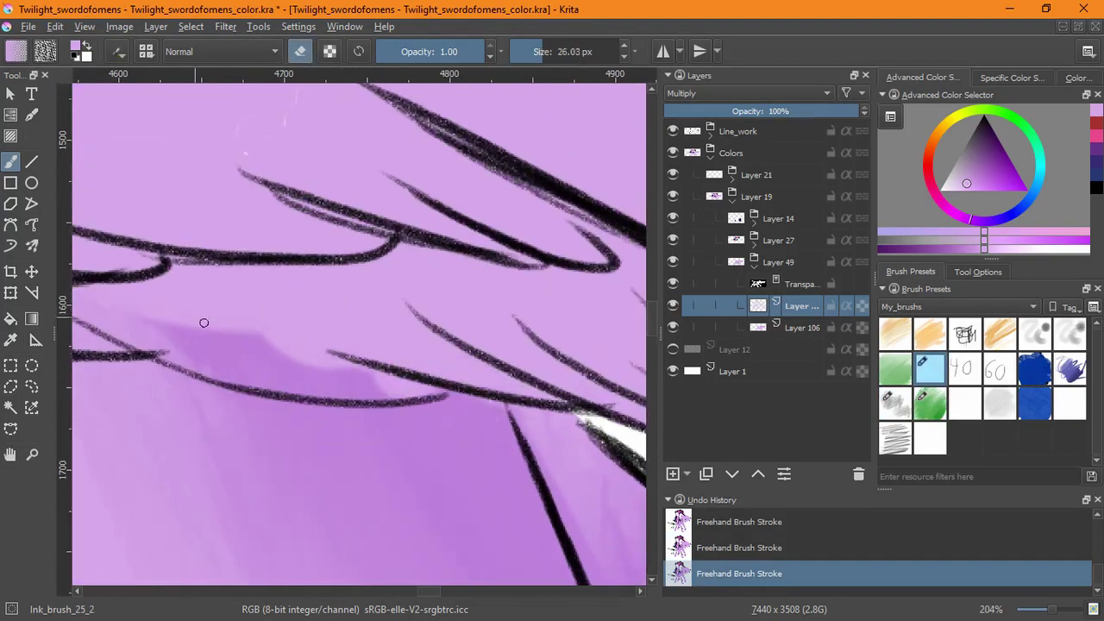
scroll(303, 374, down, 5)
scroll(457, 353, up, 4)
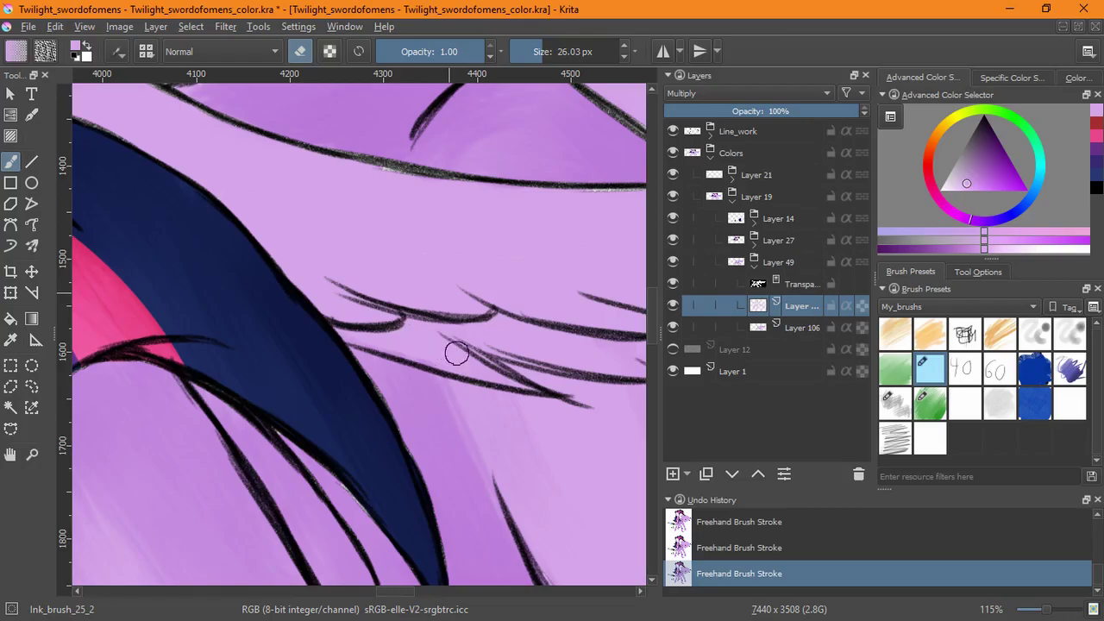
scroll(410, 318, down, 10)
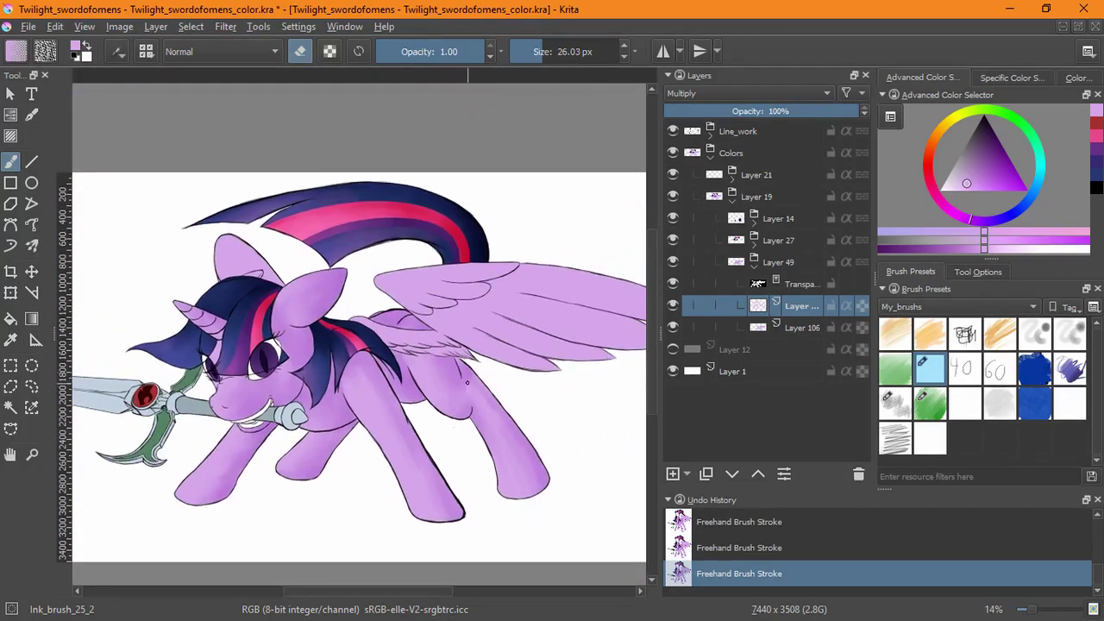
click(673, 306)
click(802, 327)
click(10, 407)
click(233, 388)
scroll(222, 373, up, 5)
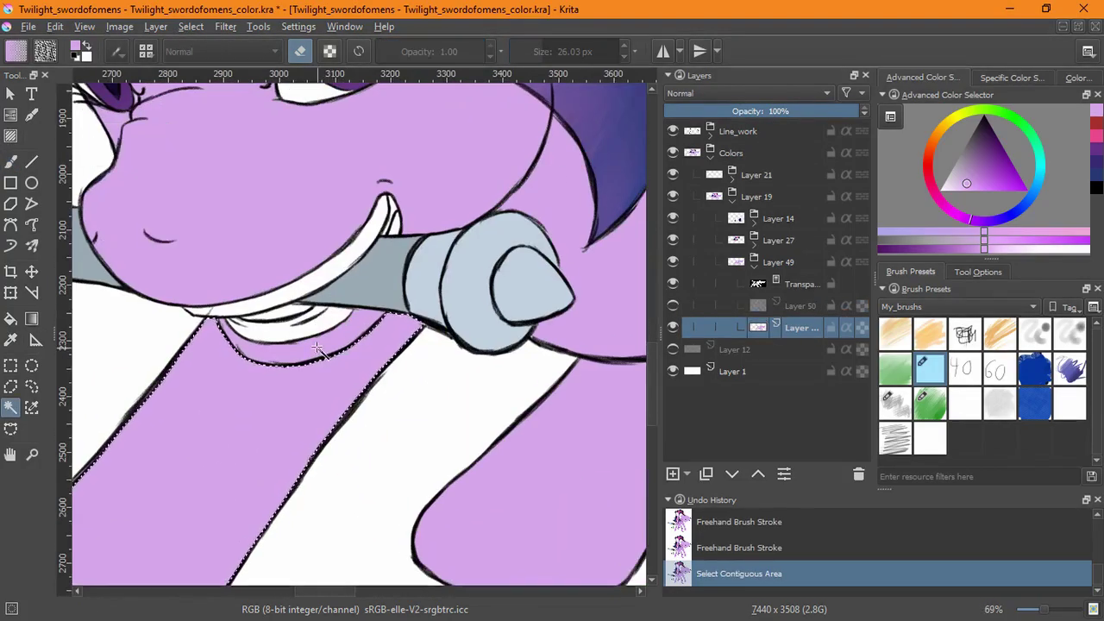
click(504, 441)
scroll(340, 301, up, 4)
scroll(339, 302, down, 6)
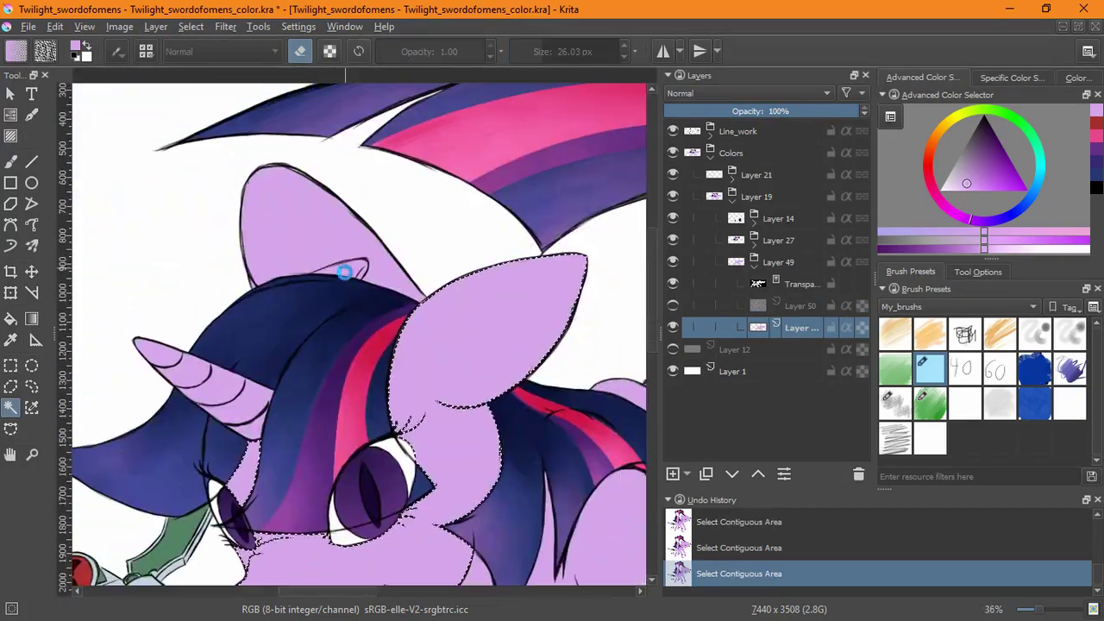
scroll(235, 390, down, 5)
scroll(233, 388, up, 5)
key(ctrl+shift+a)
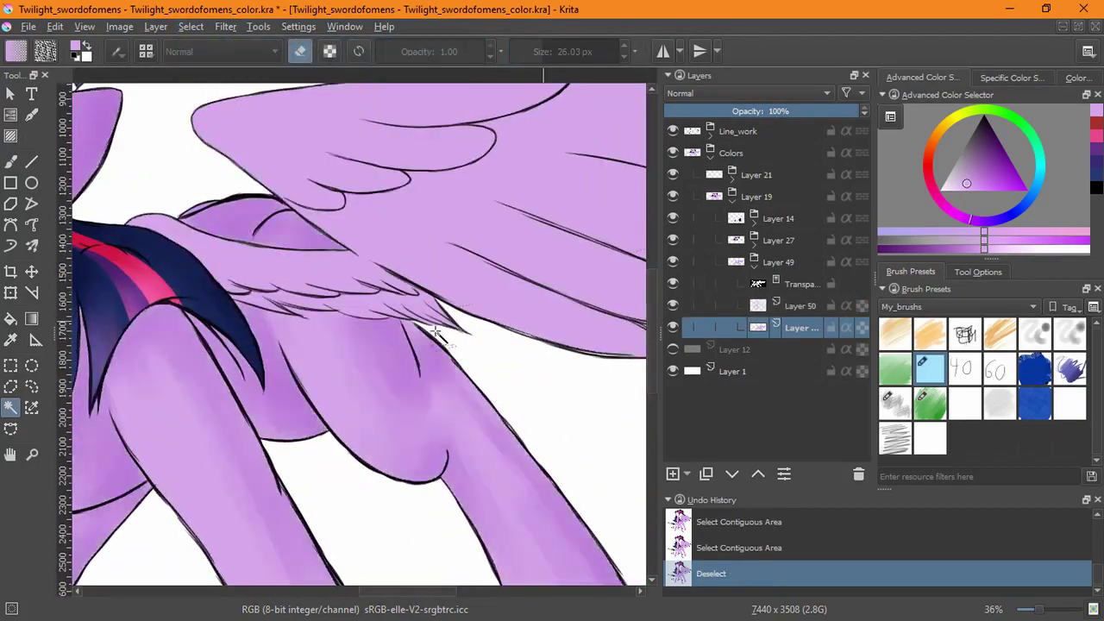
Shade the inner fold of the far ear on Layer 50 and erase the shading around it with the ink brush eraser.
key(b)
scroll(571, 365, down, 3)
click(756, 304)
click(930, 402)
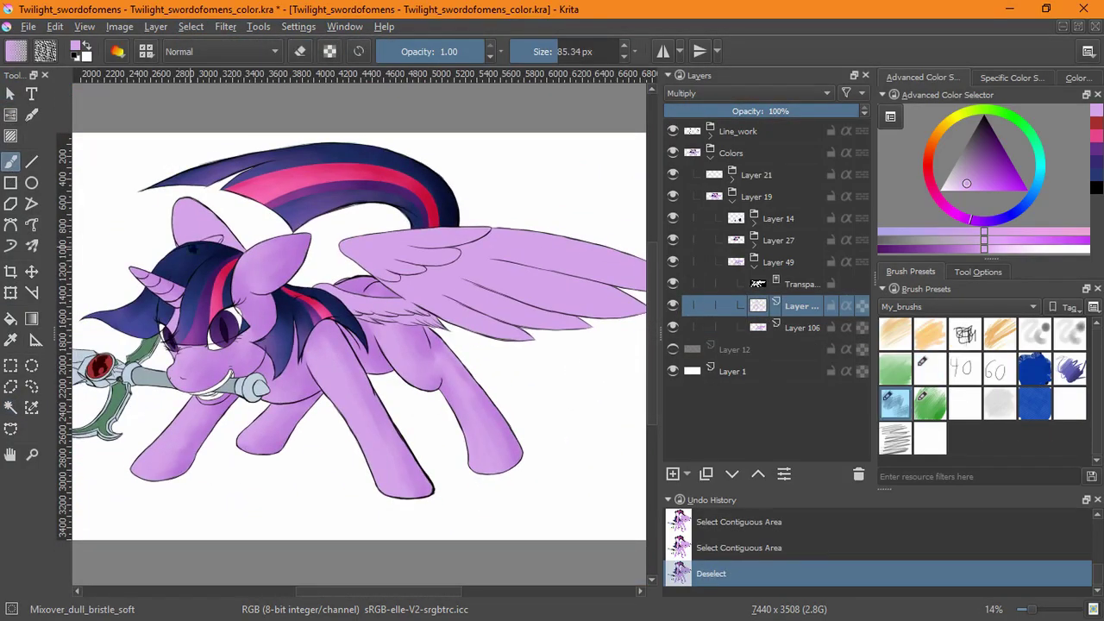
scroll(241, 259, up, 5)
drag(350, 254, 289, 297)
drag(263, 333, 242, 358)
key(/)
scroll(377, 217, down, 5)
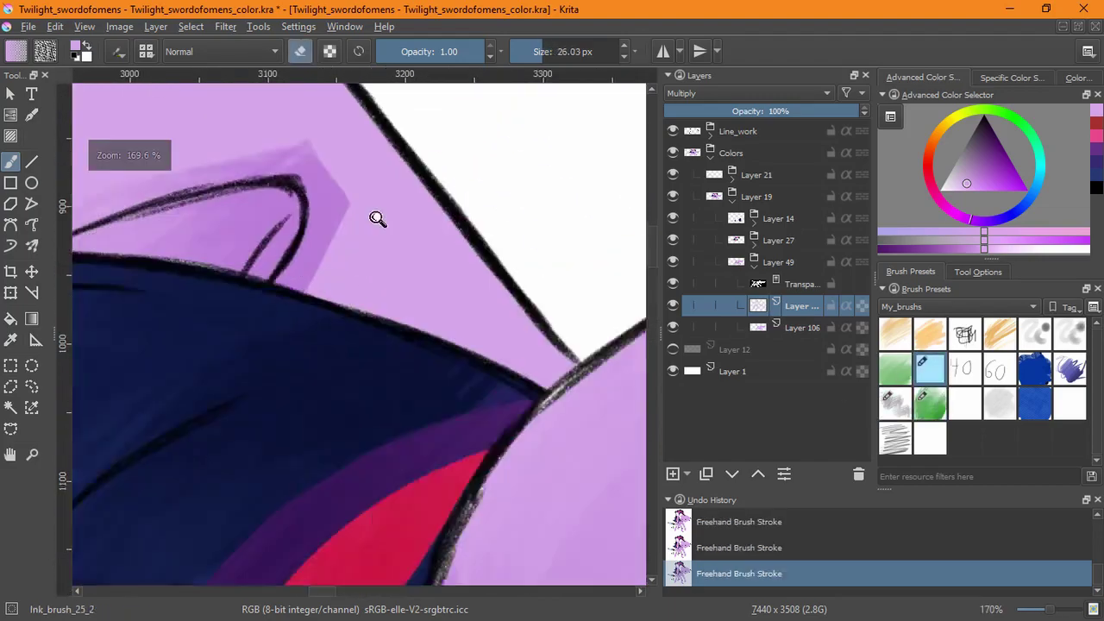
scroll(316, 379, down, 4)
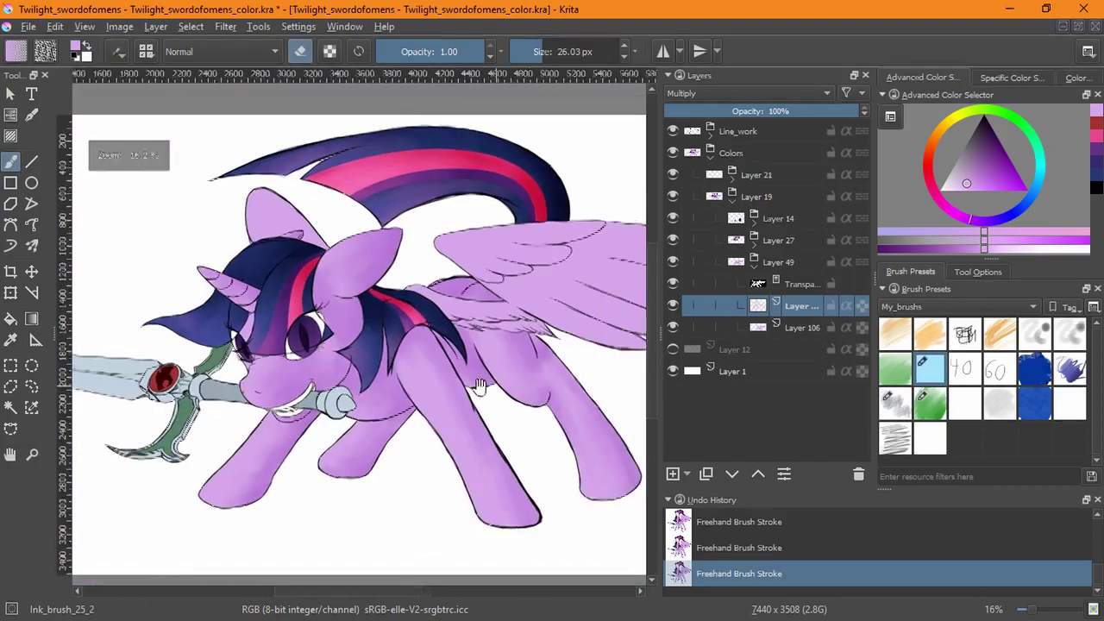
scroll(452, 279, up, 1)
Add a paint layer above the body shading and try out several brush presets for shading the spread wing.
key(Insert)
key(/)
drag(452, 279, 312, 313)
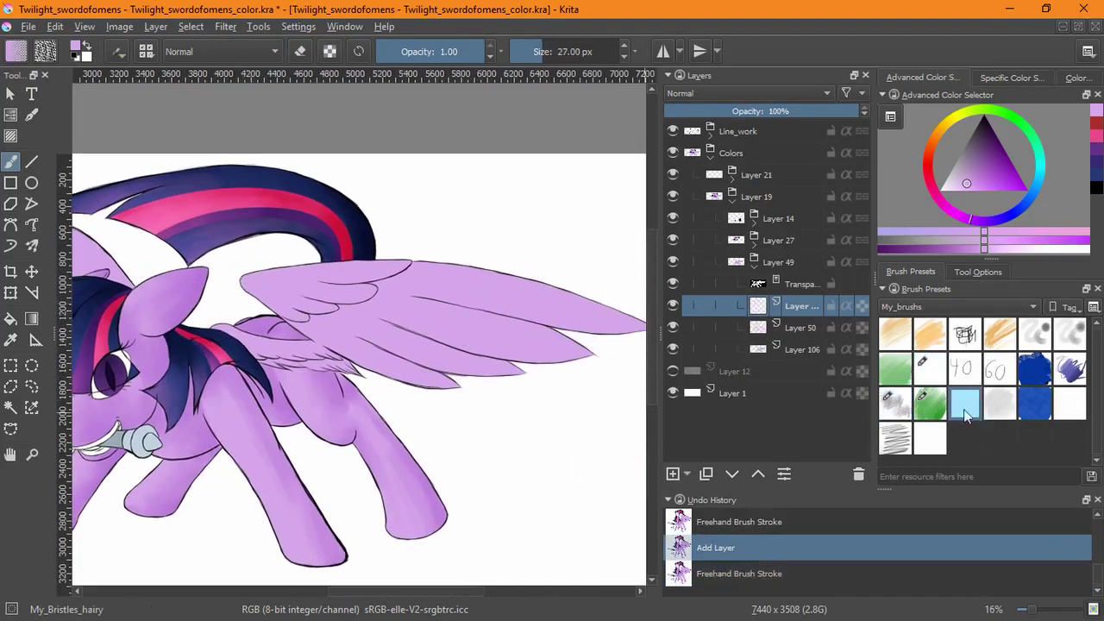
click(1000, 402)
click(938, 370)
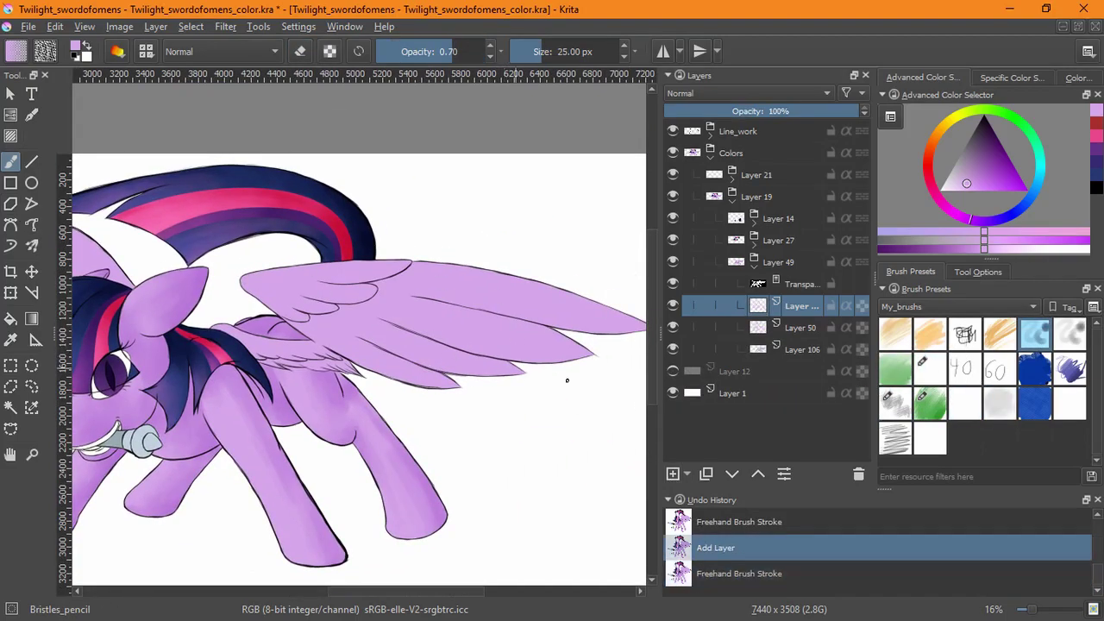
click(930, 402)
drag(423, 340, 466, 308)
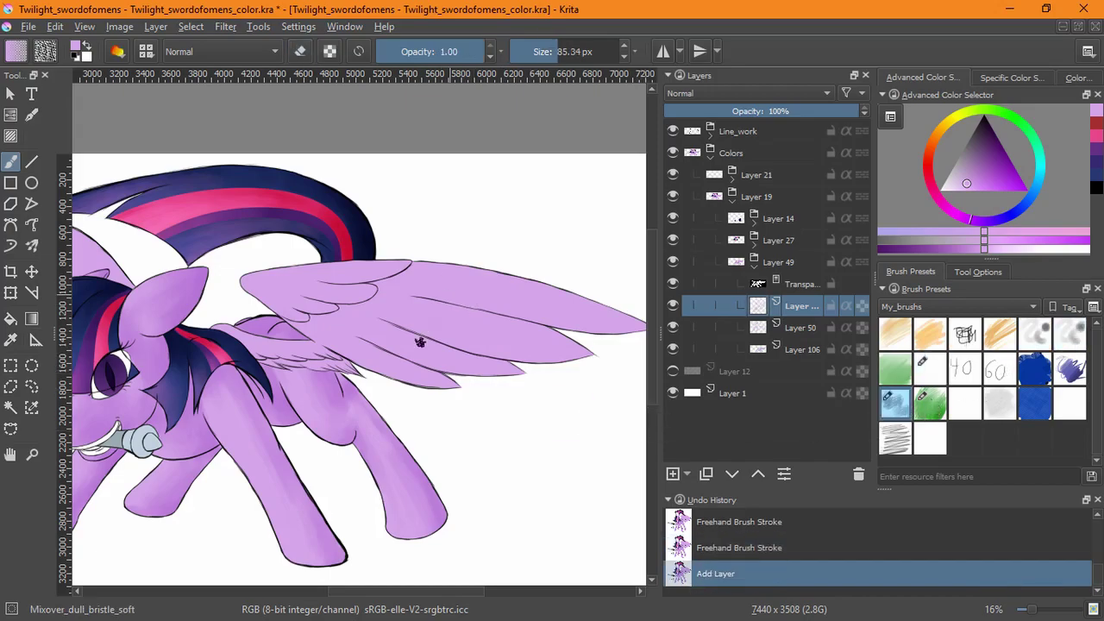
Set the new layer to Multiply, test Bristles_pencil with scribbles on the spread wing, and remove the scribbles.
click(896, 369)
click(1035, 335)
drag(419, 341, 513, 332)
key(alt+shift+m)
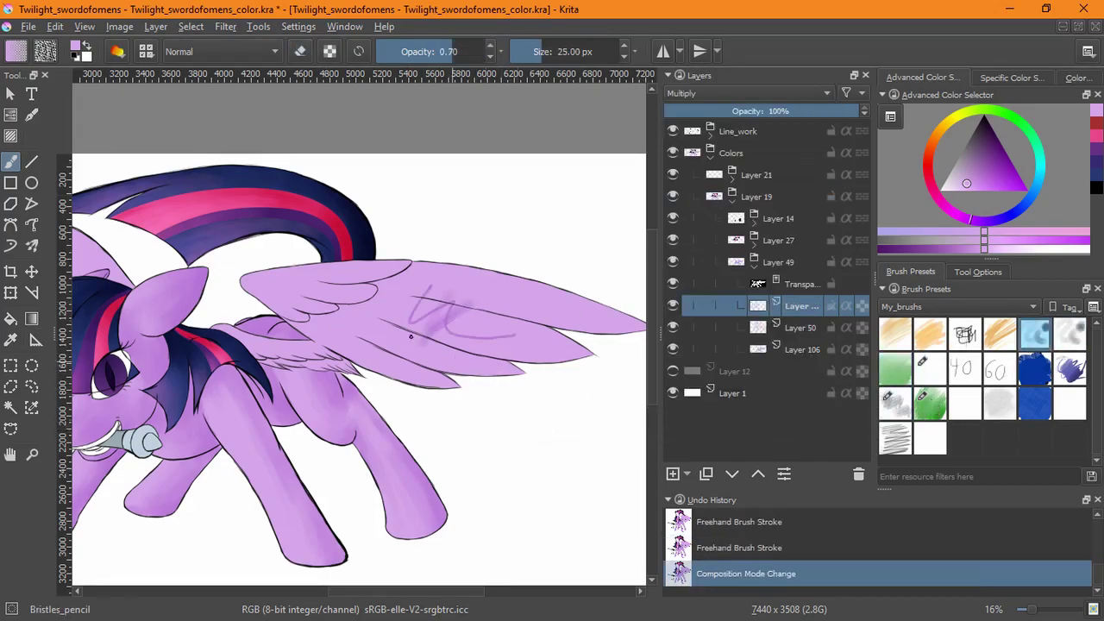
click(930, 369)
click(1036, 335)
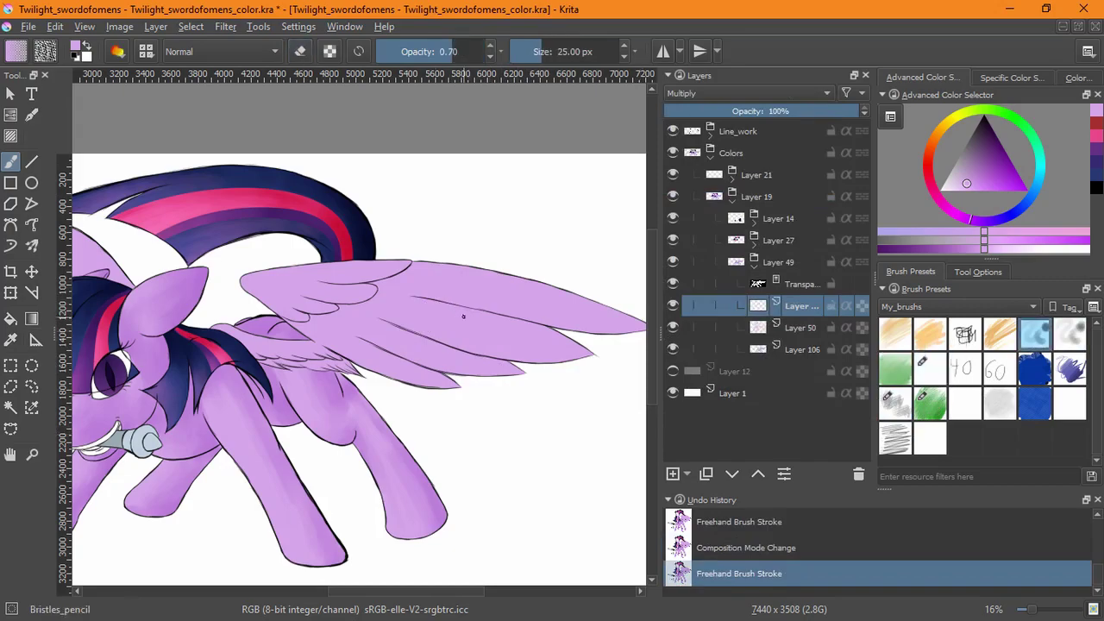
Enlarge Bristles_pencil to about 122 px and shade the upper edge of the spread wing in lavender.
scroll(480, 409, up, 5)
scroll(481, 409, down, 5)
drag(514, 293, 337, 303)
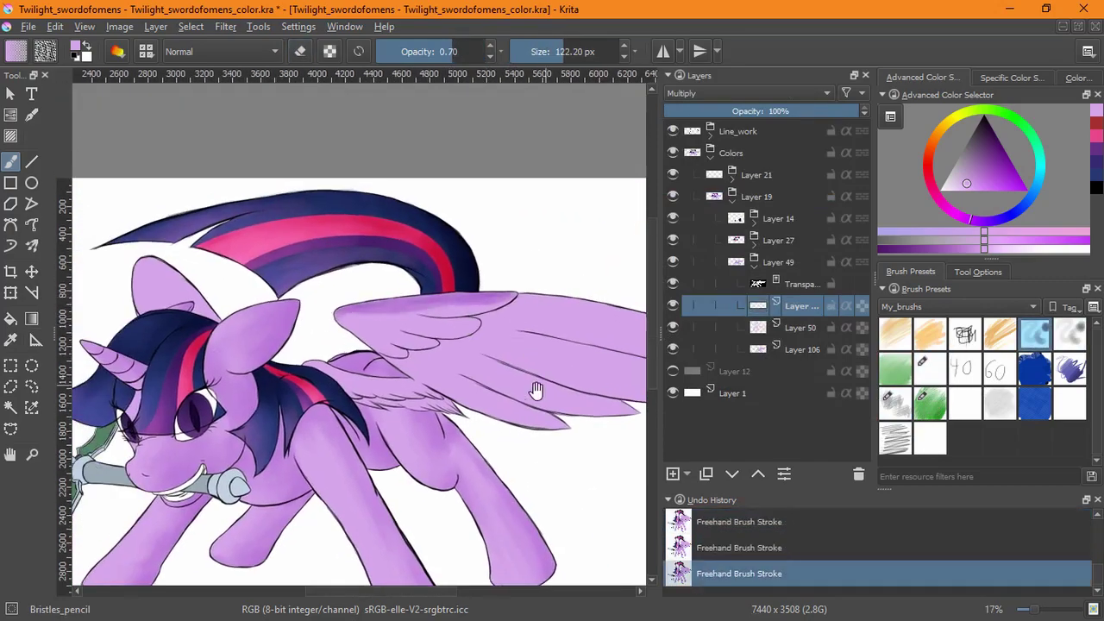
drag(394, 343, 299, 348)
Shade the long feathers of the spread wing along their length on a rotated canvas, and restore the canvas rotation.
drag(420, 302, 518, 313)
mouse_move(475, 343)
mouse_down()
mouse_move(352, 343)
mouse_move(448, 367)
mouse_up()
mouse_move(318, 338)
mouse_down()
mouse_move(457, 327)
mouse_move(539, 378)
mouse_up()
drag(362, 311, 330, 261)
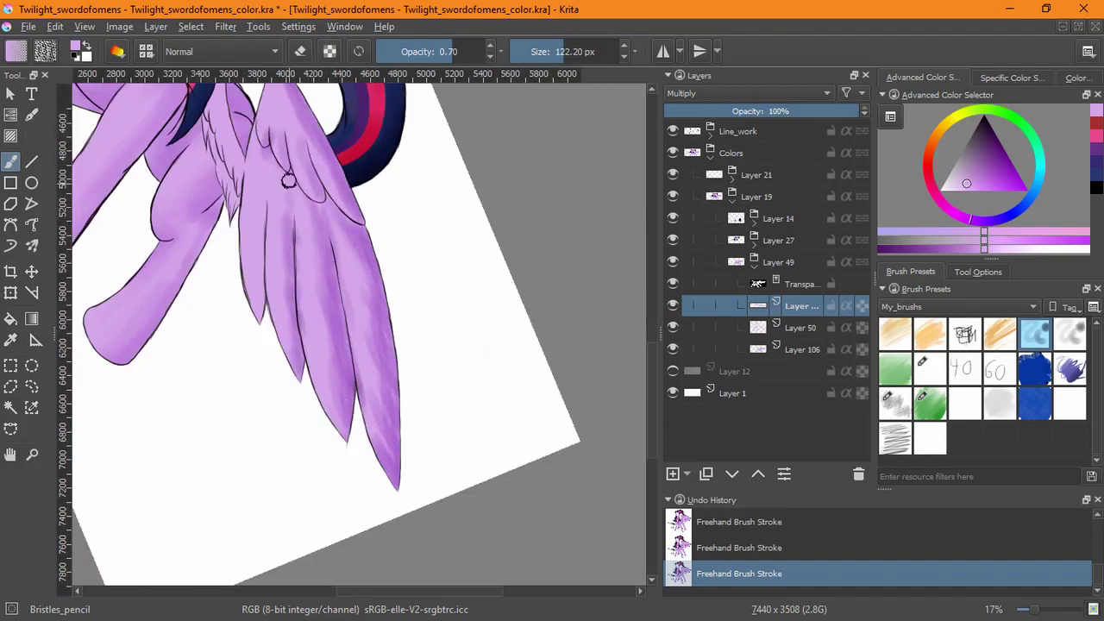
drag(262, 177, 257, 321)
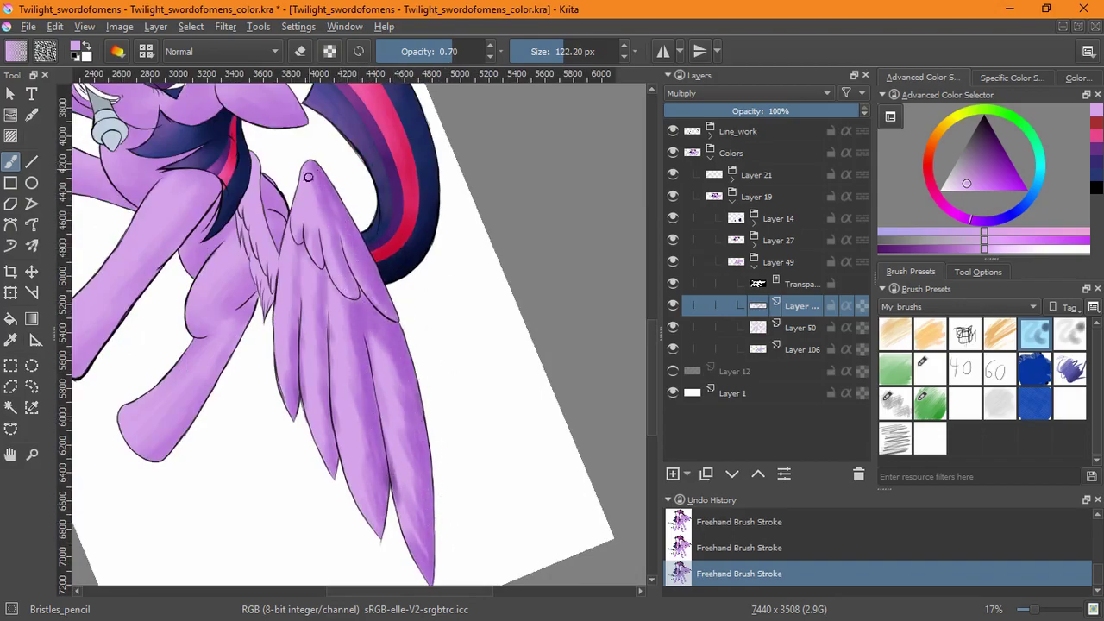
key(5)
key(minus)
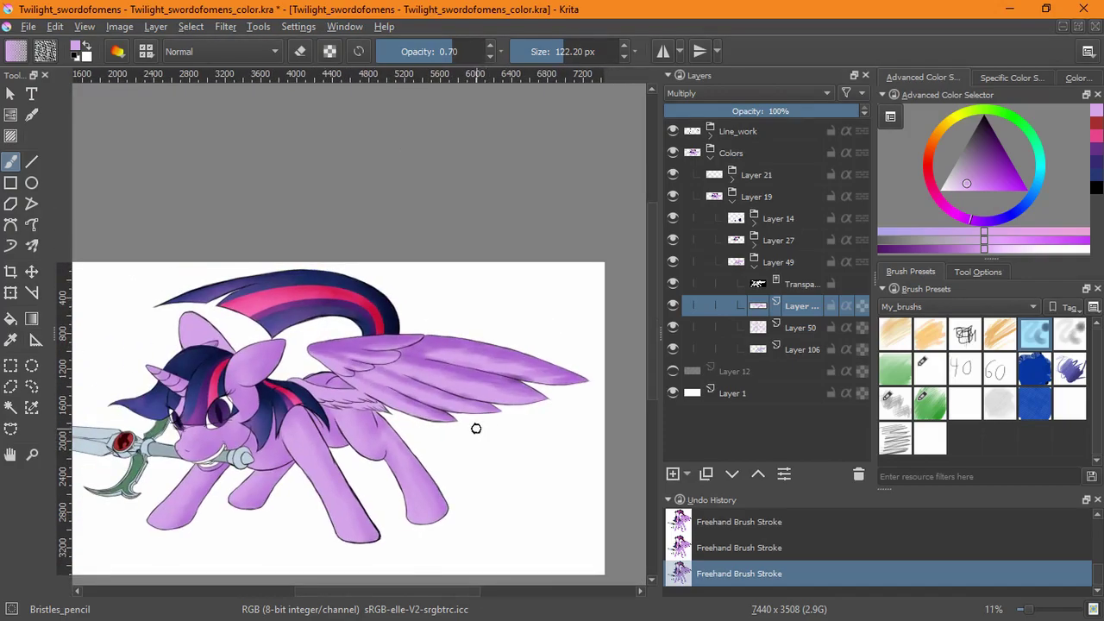
Draw a freehand selection around both wings.
click(31, 386)
drag(492, 469, 501, 573)
key(plus)
key(plus)
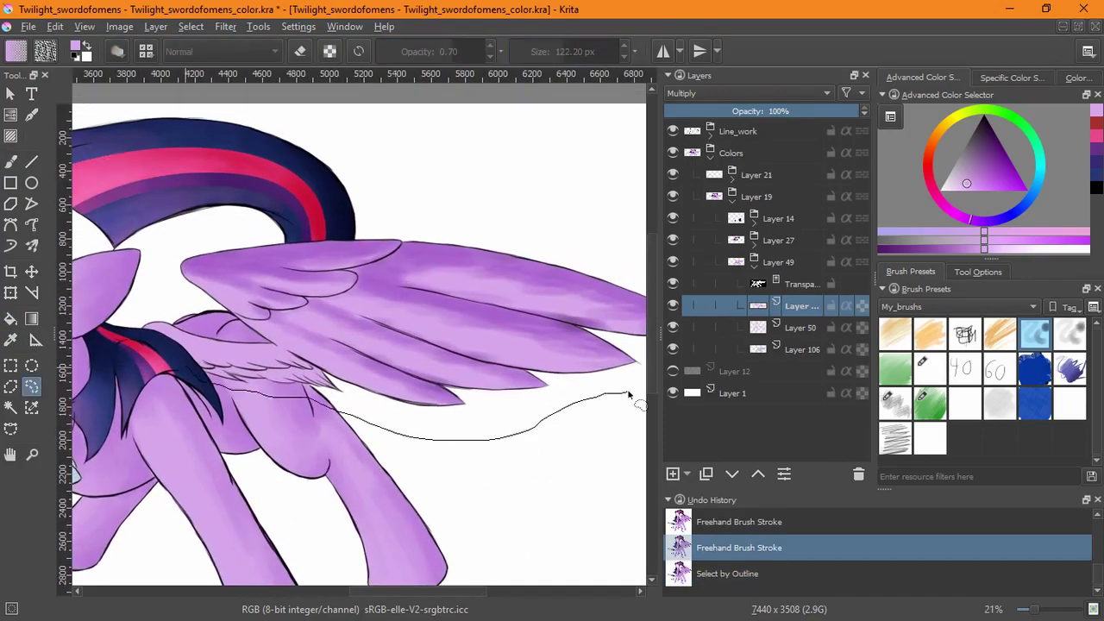
key(minus)
drag(635, 356, 175, 355)
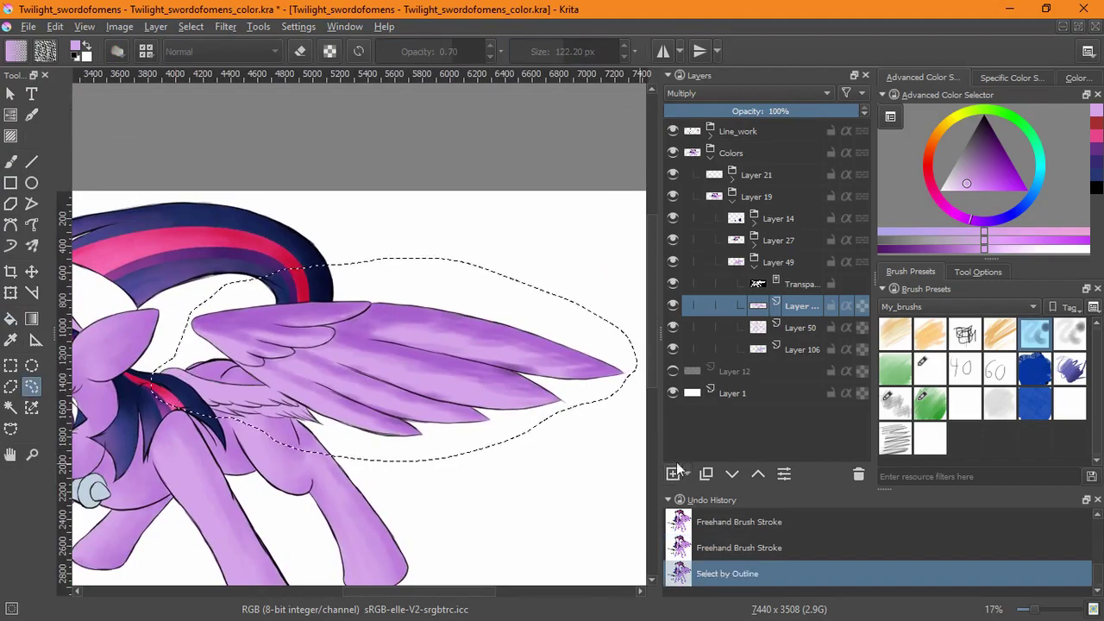
Add a Multiply layer, darken the selected wings with a lavender gradient, and clear the selection.
key(Insert)
key(alt+shift+m)
key(g)
drag(529, 313, 169, 438)
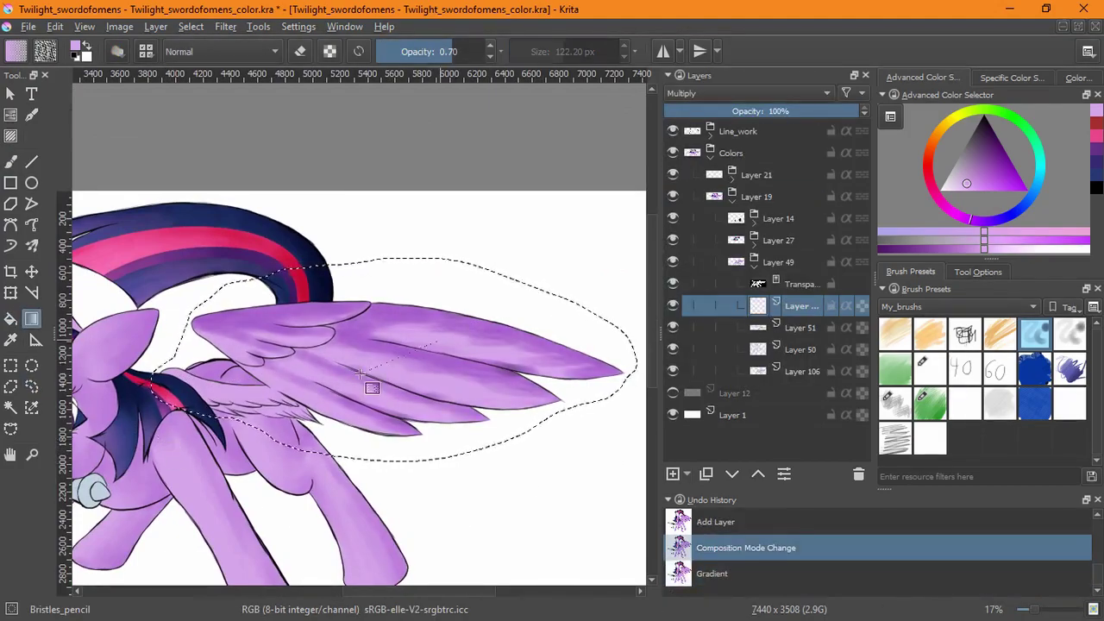
mouse_move(370, 387)
mouse_down()
mouse_move(320, 488)
mouse_move(413, 417)
mouse_up()
key(minus)
click(190, 26)
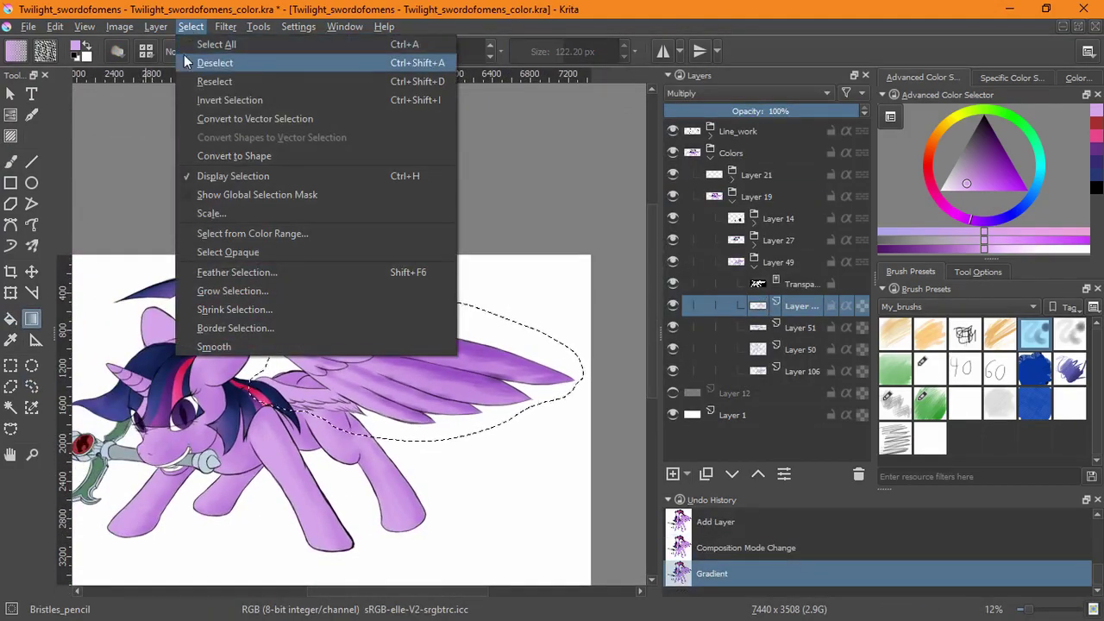
click(414, 67)
Select the far ear with a freehand outline, shade it with a lavender gradient, and clear the selection.
scroll(199, 362, up, 3)
click(31, 386)
mouse_move(200, 270)
mouse_down()
mouse_move(185, 406)
mouse_move(226, 275)
mouse_up()
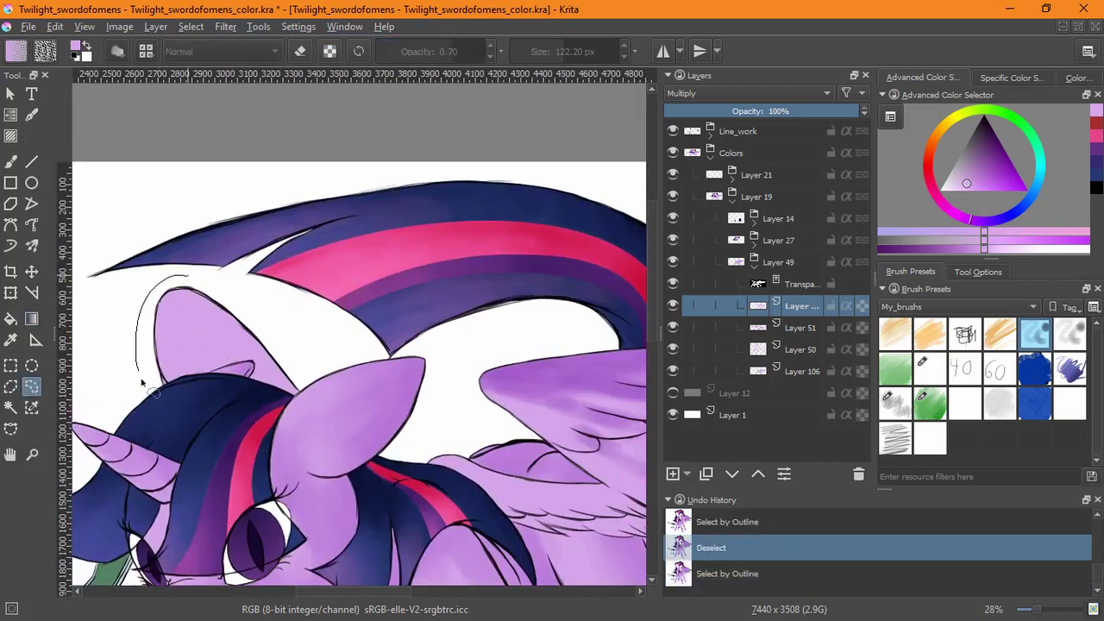
key(g)
drag(232, 348, 267, 297)
click(994, 272)
click(1024, 310)
click(968, 328)
drag(233, 388, 259, 104)
key(ctrl+shift+a)
Shade the folded wing from its upper edge down to the feathers with Bristles_pencil on Layer 51.
key(minus)
mouse_move(405, 388)
mouse_down()
mouse_move(488, 381)
mouse_move(529, 340)
mouse_up()
click(800, 327)
key(b)
click(910, 272)
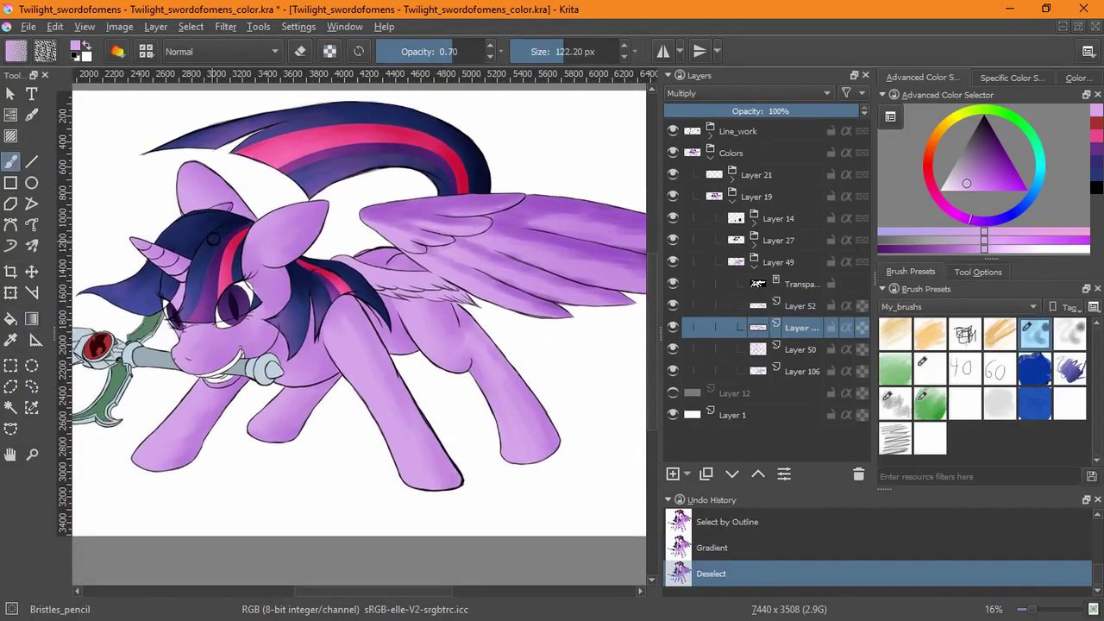
scroll(220, 284, up, 3)
drag(220, 285, 437, 328)
drag(276, 303, 417, 338)
drag(226, 288, 370, 320)
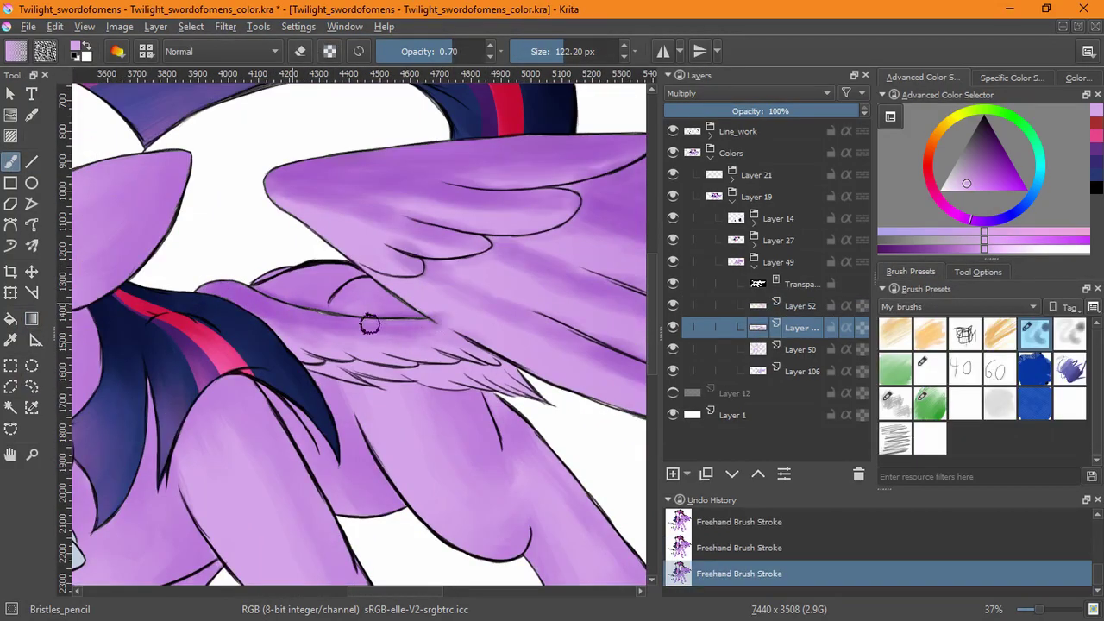
drag(488, 362, 450, 339)
Blend the shading along the spread wing's long feathers with Bristles_pencil_smug at about 140 px.
scroll(247, 451, down, 5)
scroll(357, 402, up, 4)
key(slash)
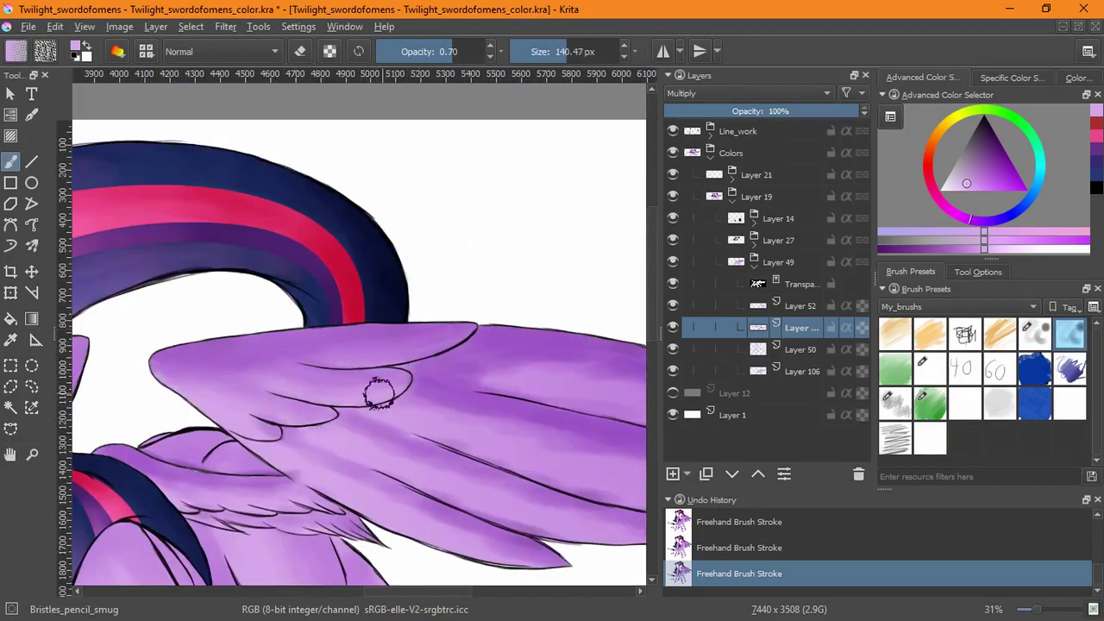
drag(408, 457, 321, 451)
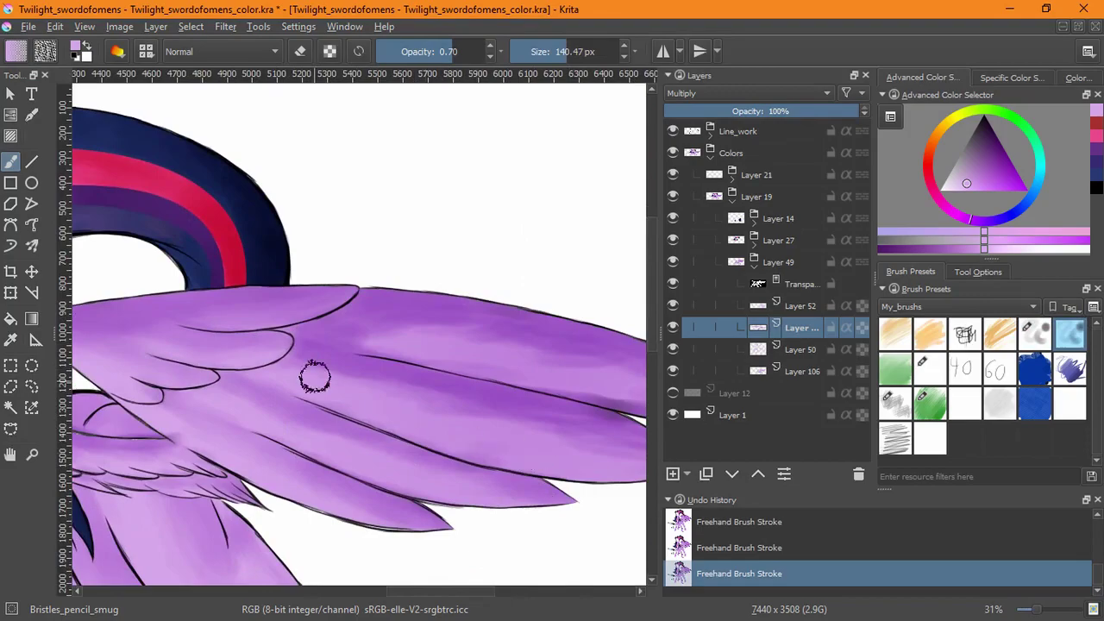
drag(518, 460, 422, 450)
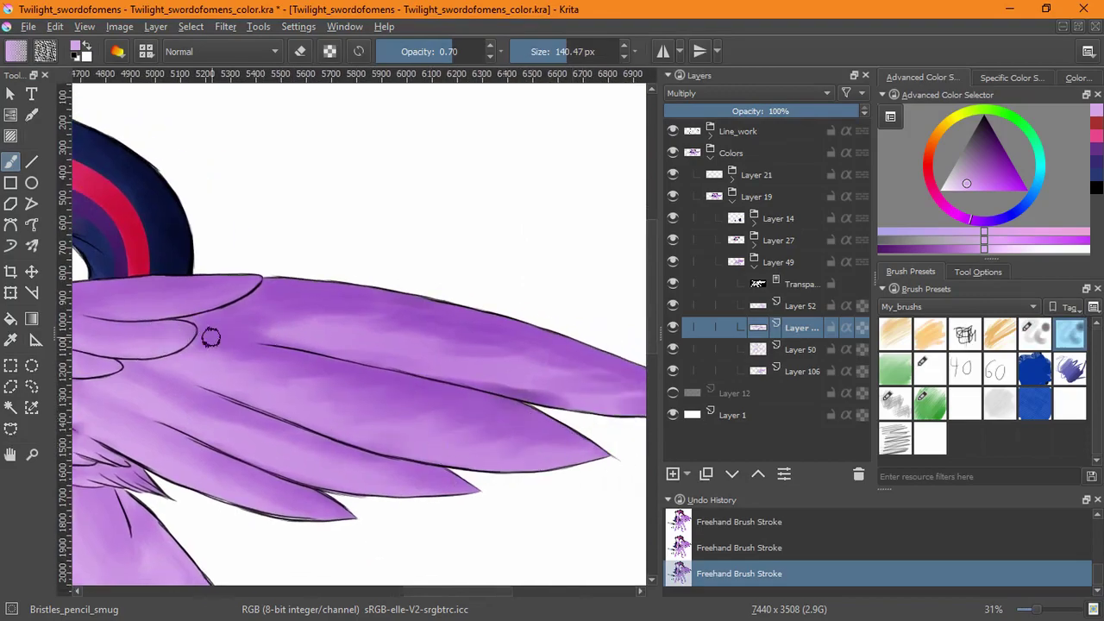
drag(377, 330, 326, 321)
Smooth the remaining shading at the base of the spread wing and on the folded wing with the smudge brush.
scroll(340, 320, up, 2)
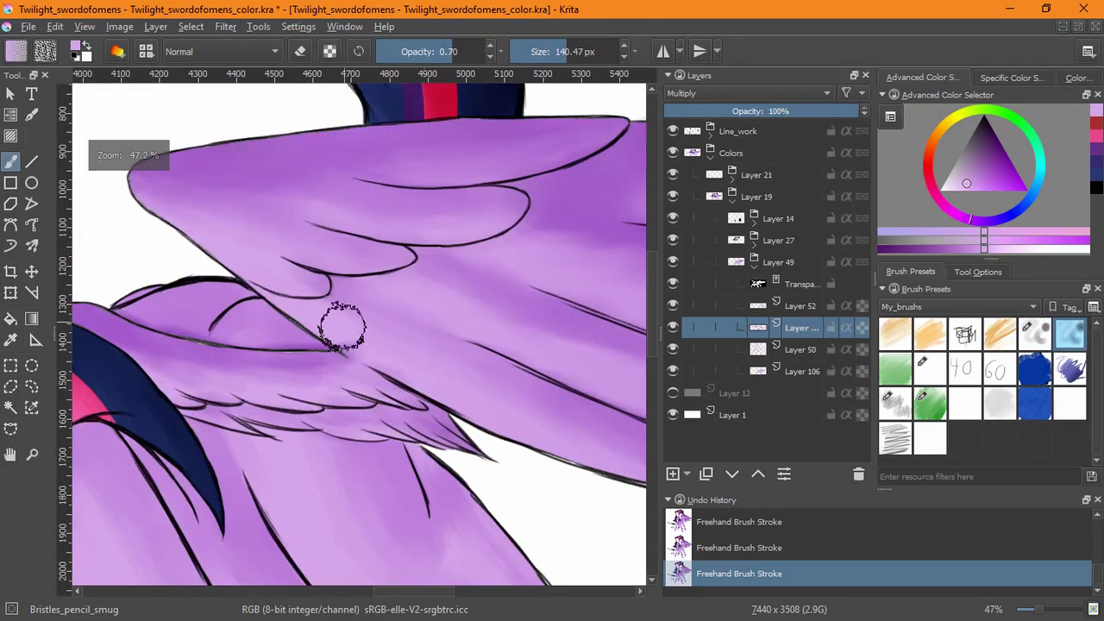
scroll(246, 320, down, 3)
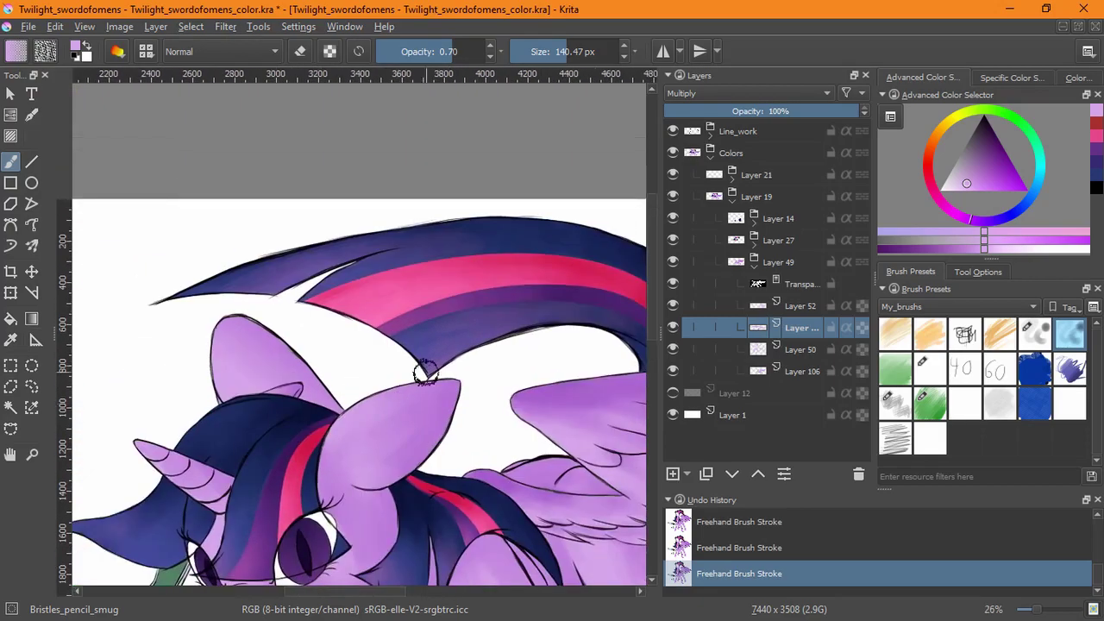
key(slash)
key(slash)
drag(394, 484, 287, 152)
scroll(419, 402, down, 2)
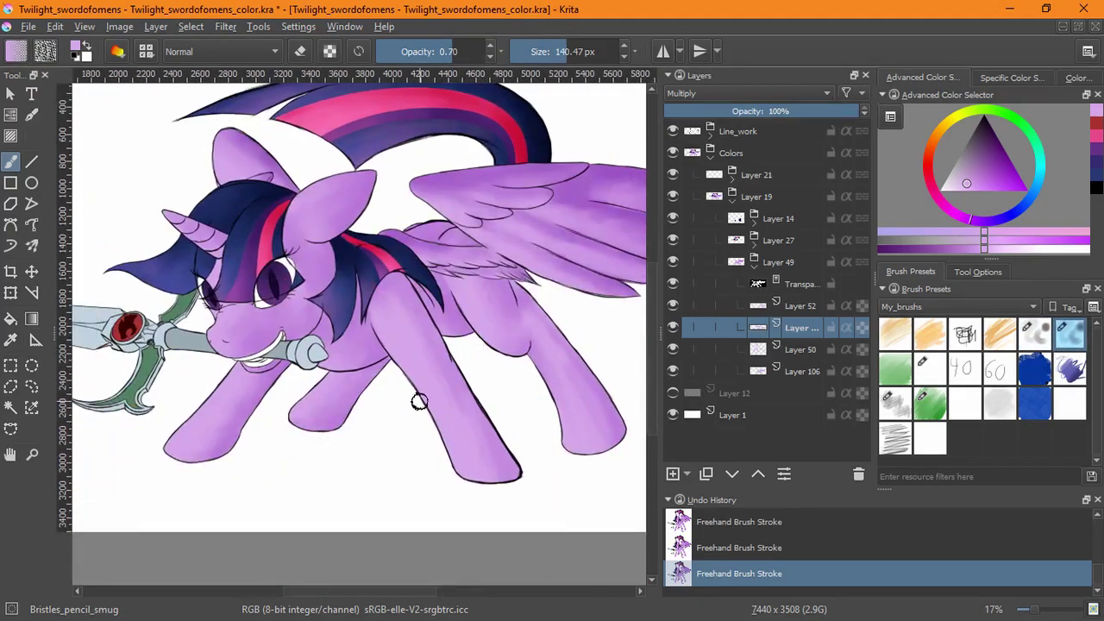
scroll(424, 403, up, 4)
scroll(412, 280, down, 3)
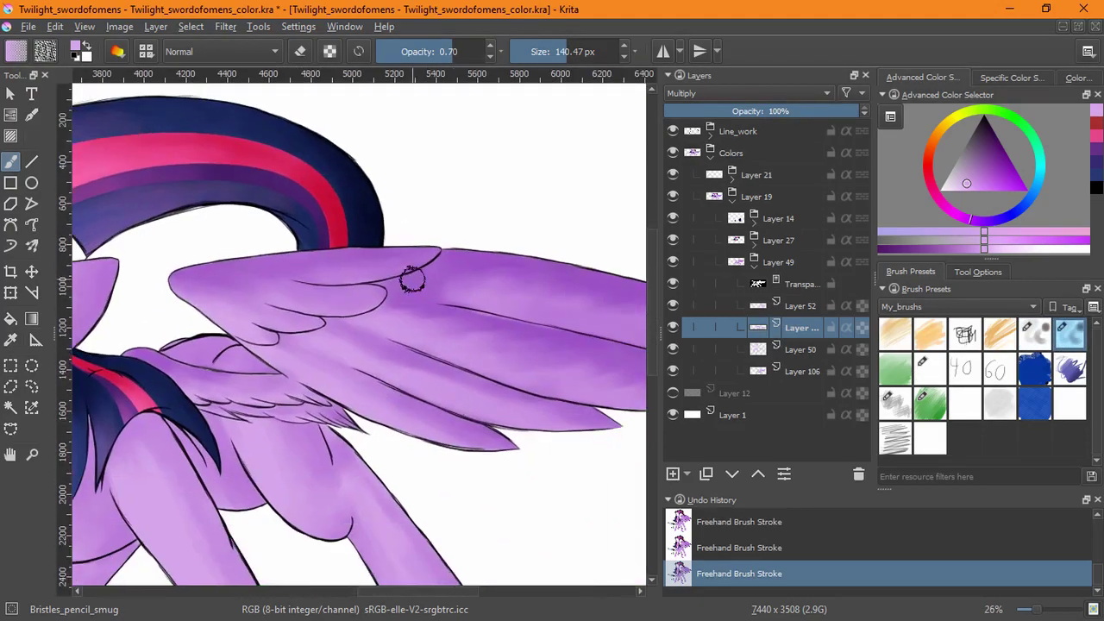
scroll(544, 409, down, 2)
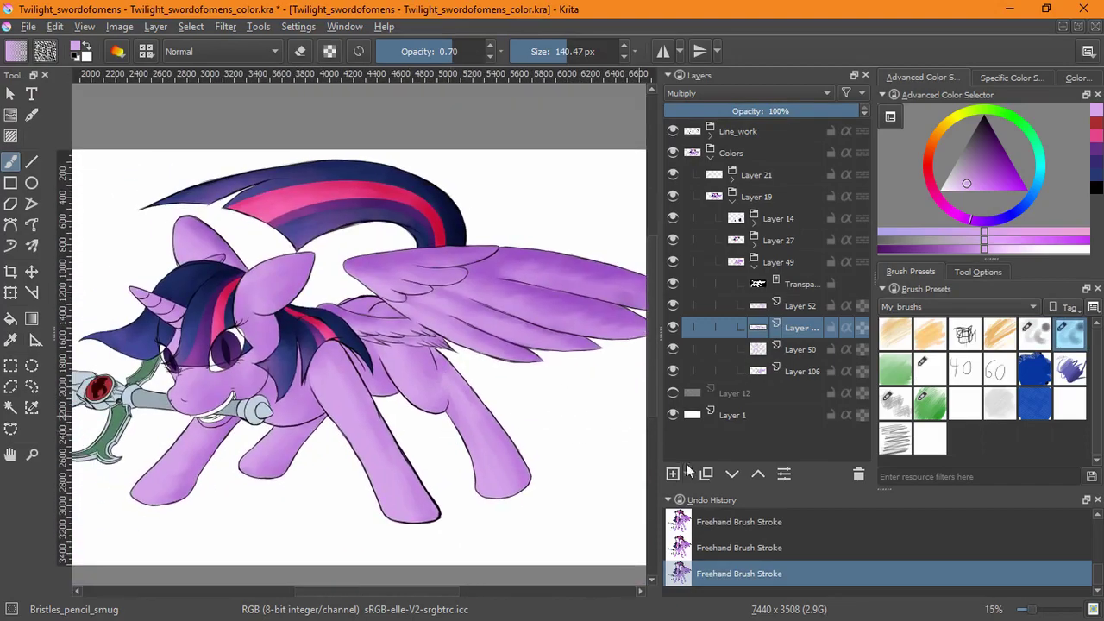
Add a Multiply layer above the wing shading and darken the near hind leg's back edge with Mixover_dull_bristle_soft.
key(Insert)
click(747, 94)
click(716, 205)
click(895, 403)
scroll(407, 267, up, 3)
mouse_move(407, 267)
mouse_down()
mouse_move(382, 246)
mouse_move(480, 414)
mouse_up()
scroll(480, 414, down, 2)
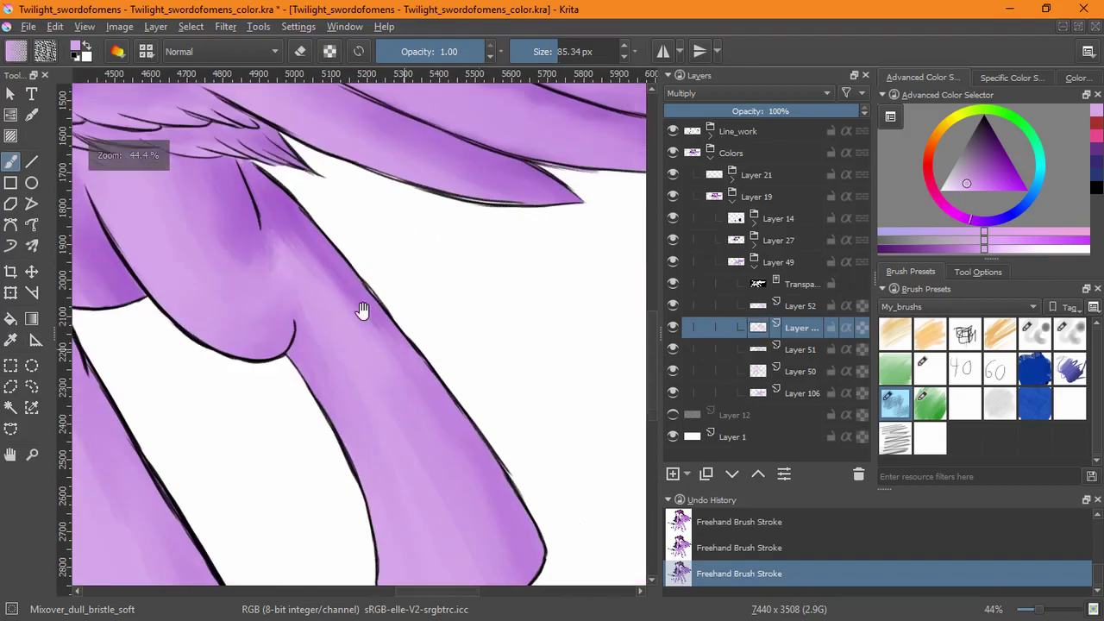
Deepen the lavender shading on the legs, chest, neck and face with Mixover_dull_bristle_soft.
drag(362, 311, 493, 517)
mouse_move(413, 374)
mouse_down()
mouse_move(284, 375)
mouse_move(227, 172)
mouse_move(215, 233)
mouse_move(226, 181)
mouse_move(365, 461)
mouse_up()
drag(78, 162, 351, 378)
mouse_move(277, 378)
mouse_down()
mouse_move(266, 469)
mouse_move(374, 184)
mouse_move(513, 184)
mouse_move(535, 164)
mouse_move(370, 371)
mouse_move(400, 260)
mouse_up()
mouse_move(420, 383)
mouse_down()
mouse_move(432, 380)
mouse_move(419, 365)
mouse_move(449, 345)
mouse_move(391, 293)
mouse_up()
Blend the deeper shading on the face, chest, forelegs and haunch with Mixover_dull_bristle_soft_sug at about 81 px.
scroll(391, 293, down, 4)
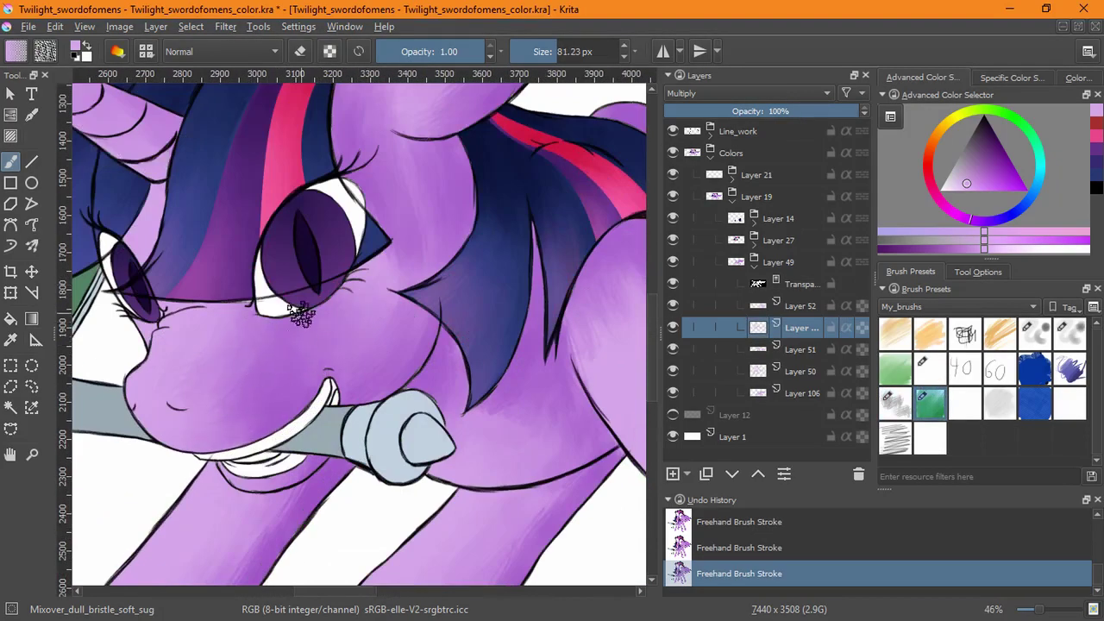
scroll(541, 464, down, 4)
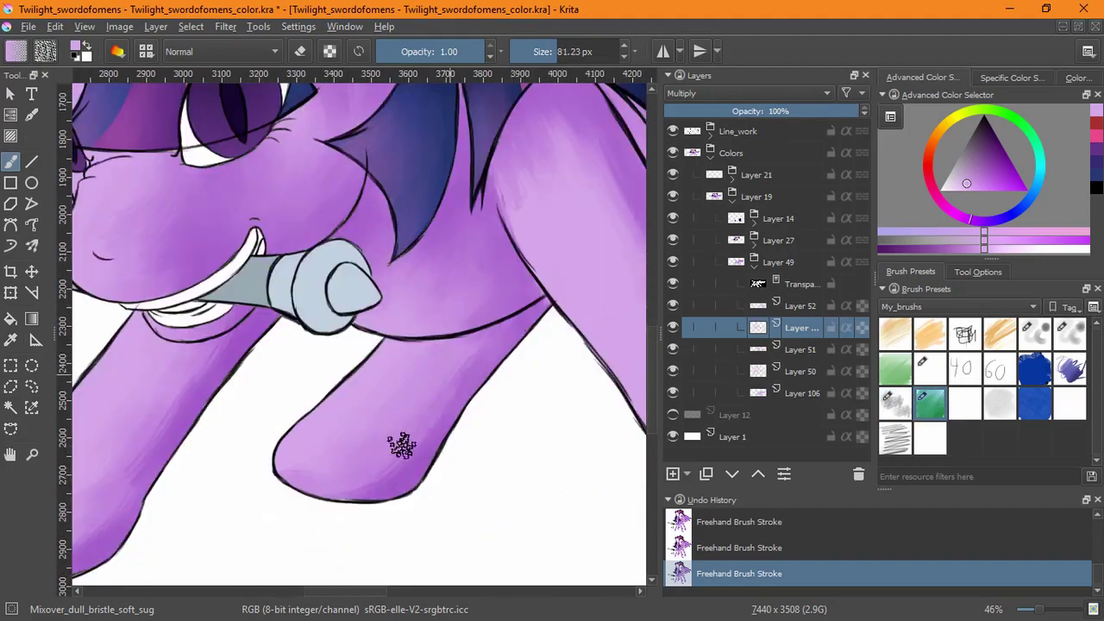
scroll(349, 438, up, 10)
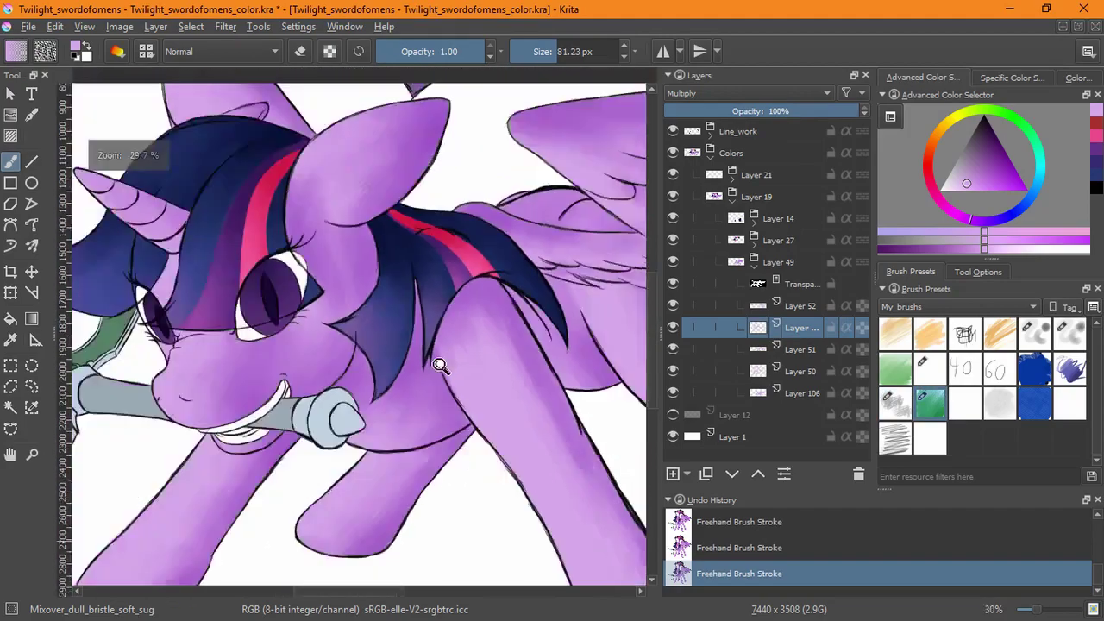
scroll(330, 352, down, 8)
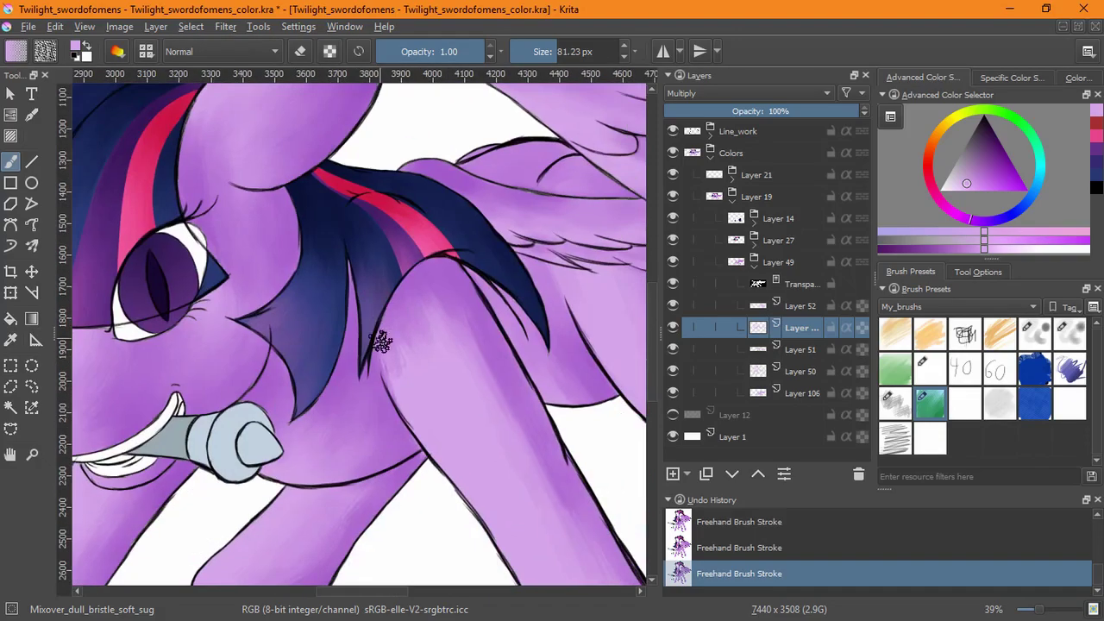
scroll(310, 380, up, 5)
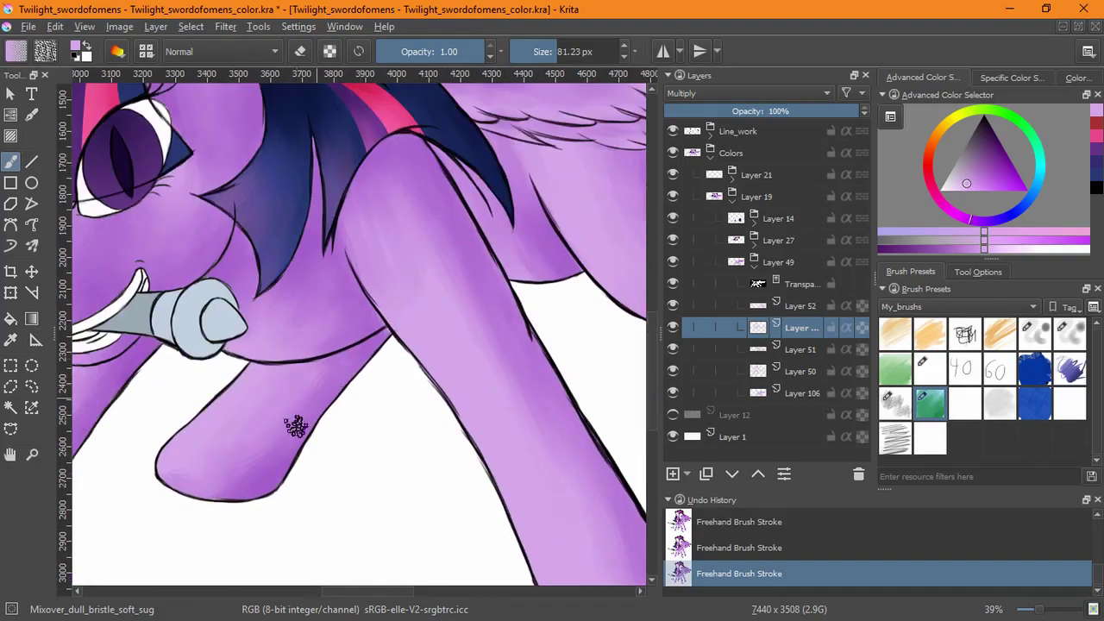
scroll(259, 379, right, 4)
scroll(371, 349, up, 2)
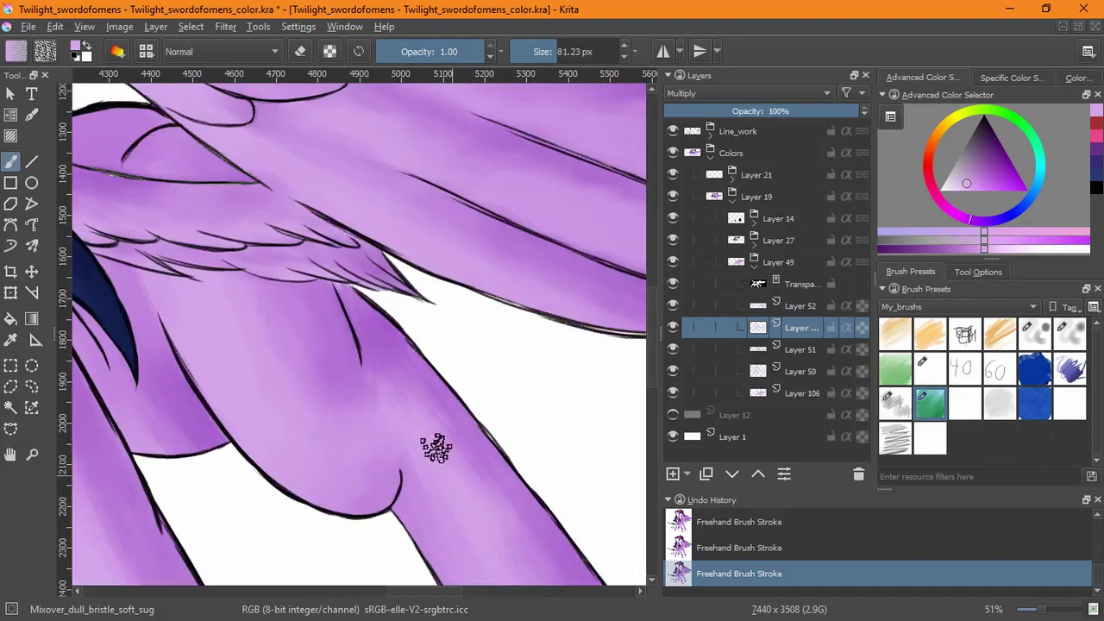
Add a paint layer above the deeper lavender shading in the Layer 49 group and set its blending mode to Screen.
scroll(436, 447, down, 3)
scroll(470, 336, down, 6)
key(Insert)
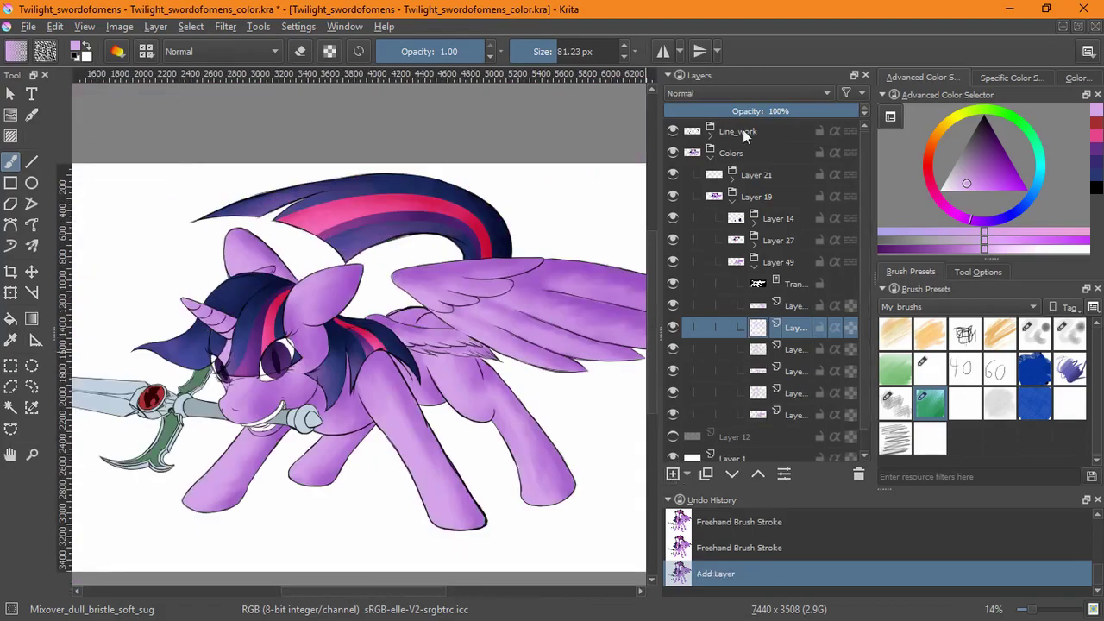
click(746, 93)
click(723, 340)
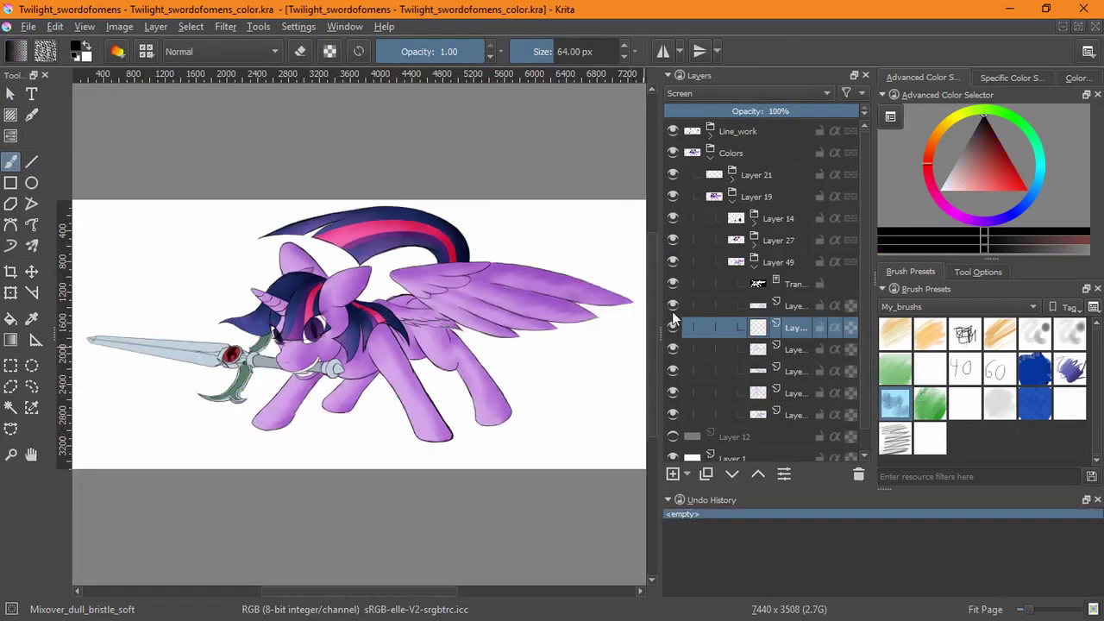
Add a paint layer above Layer 21 in the Colors group and reactivate the Screen layer in the Layer 49 group.
key(ctrl+plus)
key(ctrl+plus)
key(ctrl+plus)
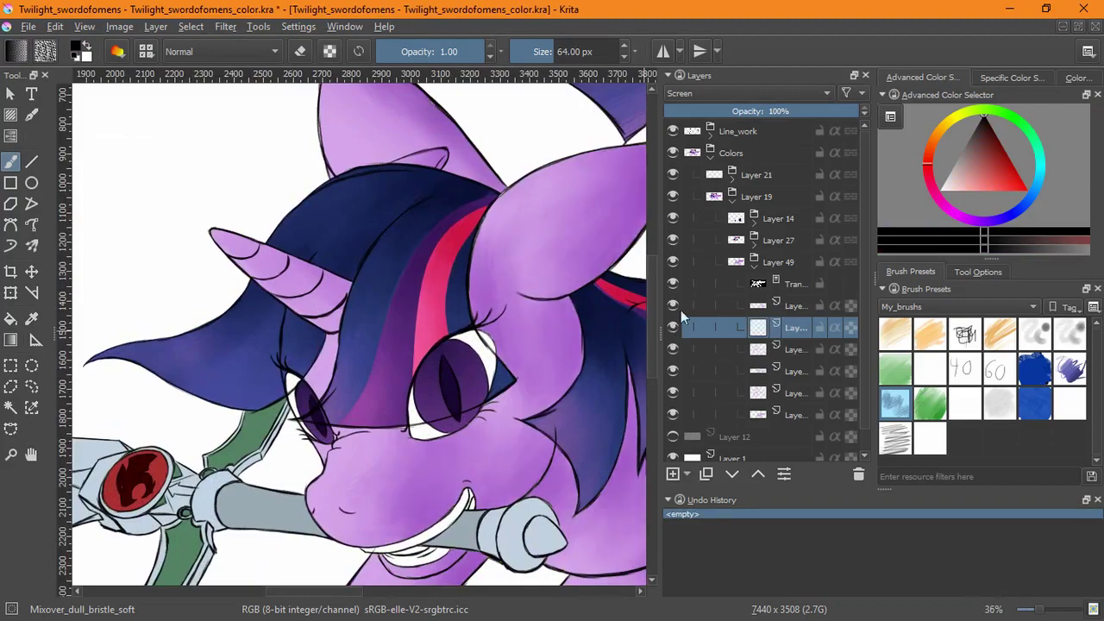
click(673, 306)
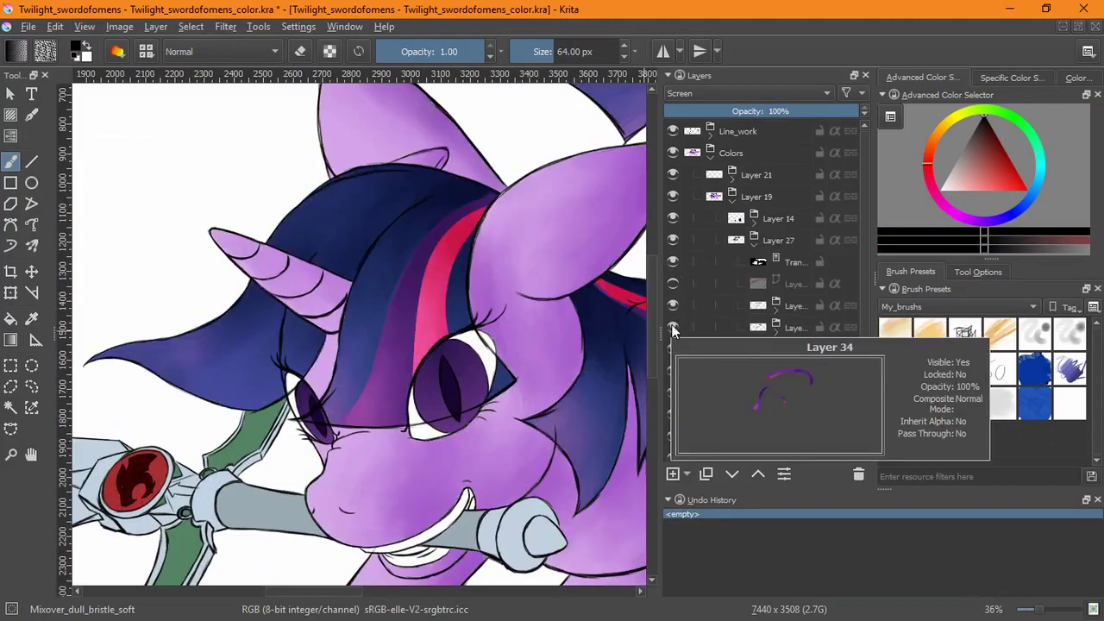
key(Insert)
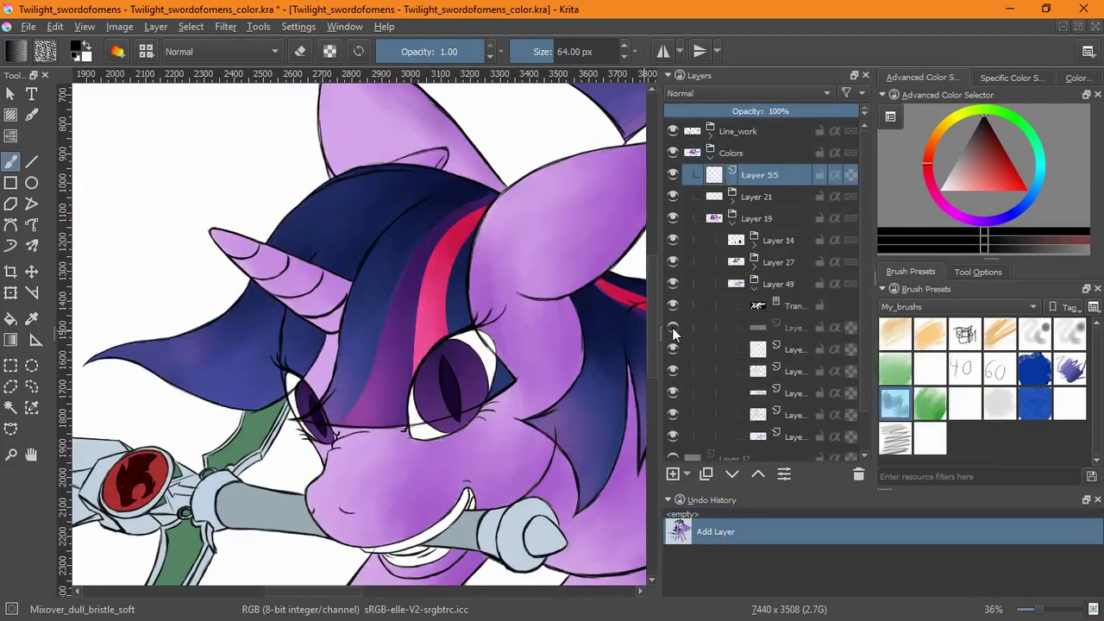
click(673, 327)
click(673, 350)
Sample the body's lavender and brush highlights onto the muzzle and forehead with Mixover_dull_bristle_soft at 64 px.
ctrl+click(510, 407)
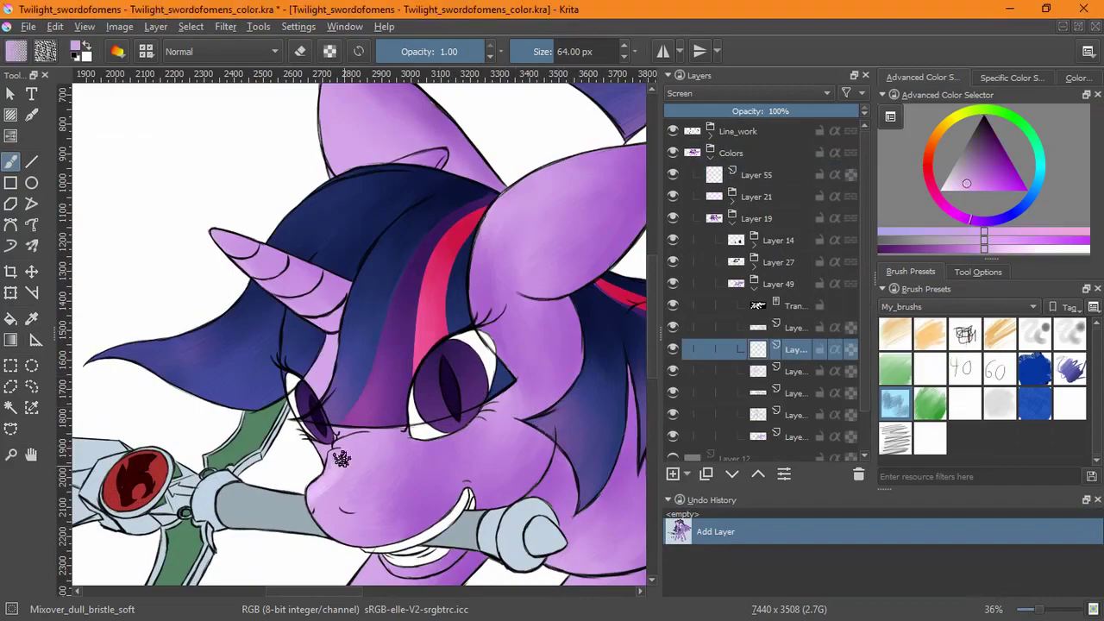
scroll(334, 455, up, 2)
click(333, 453)
click(335, 455)
click(337, 457)
mouse_move(370, 340)
mouse_down()
mouse_move(426, 420)
mouse_move(338, 394)
mouse_up()
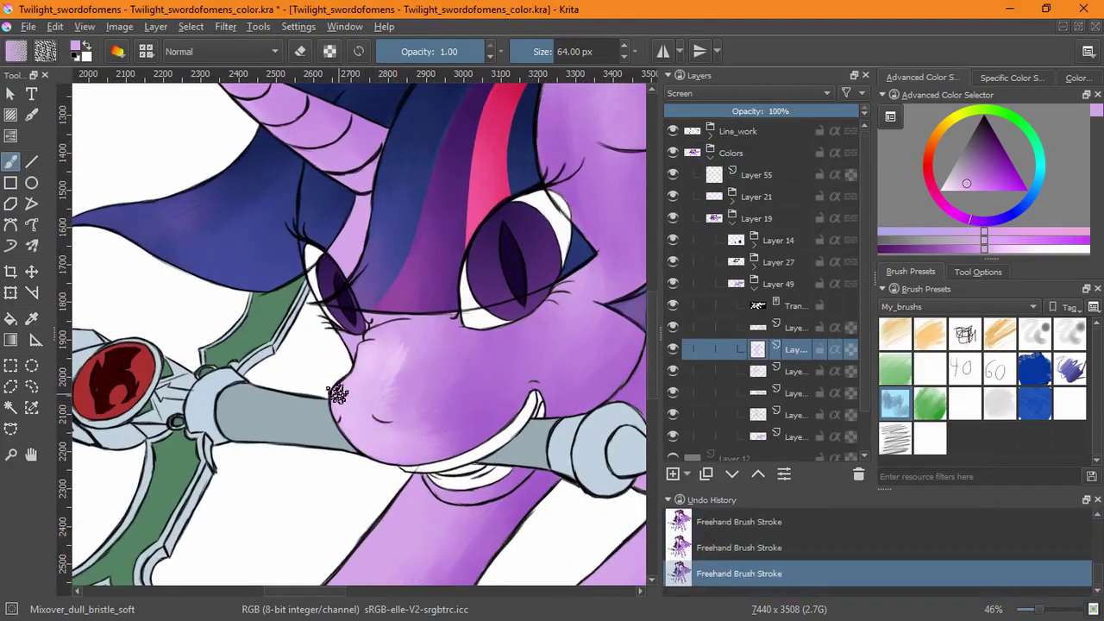
drag(354, 282, 347, 363)
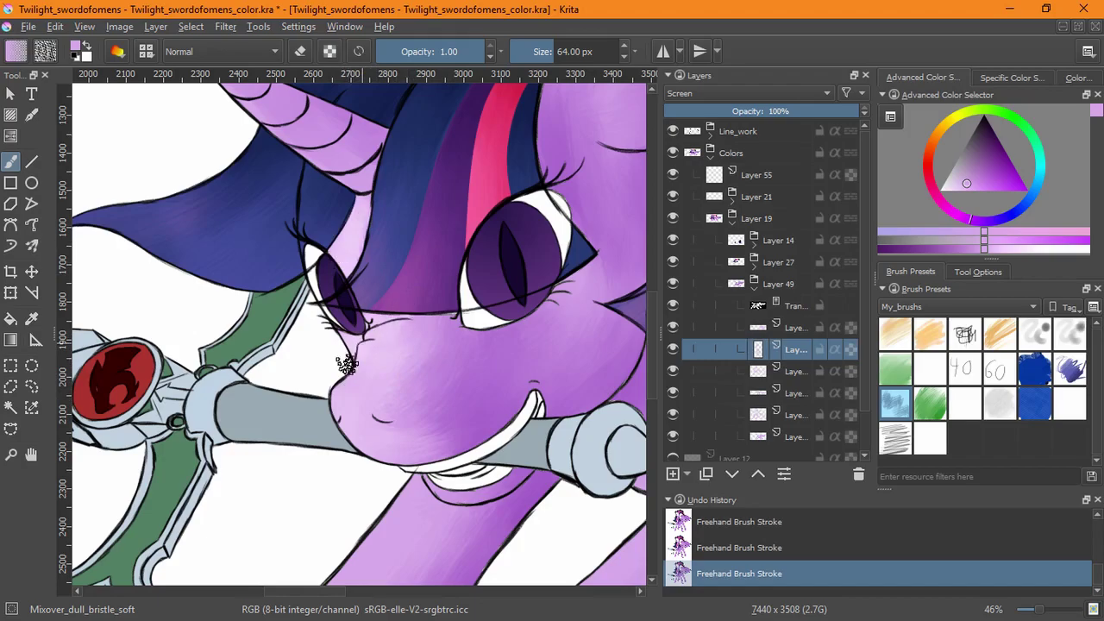
Extend the lavender highlights over the forelegs, chest and shoulder with Mixover_dull_bristle_soft.
scroll(397, 186, down, 4)
mouse_move(431, 363)
mouse_down()
mouse_move(345, 463)
mouse_move(394, 483)
mouse_move(296, 556)
mouse_up()
scroll(336, 406, right, 5)
scroll(336, 405, down, 1)
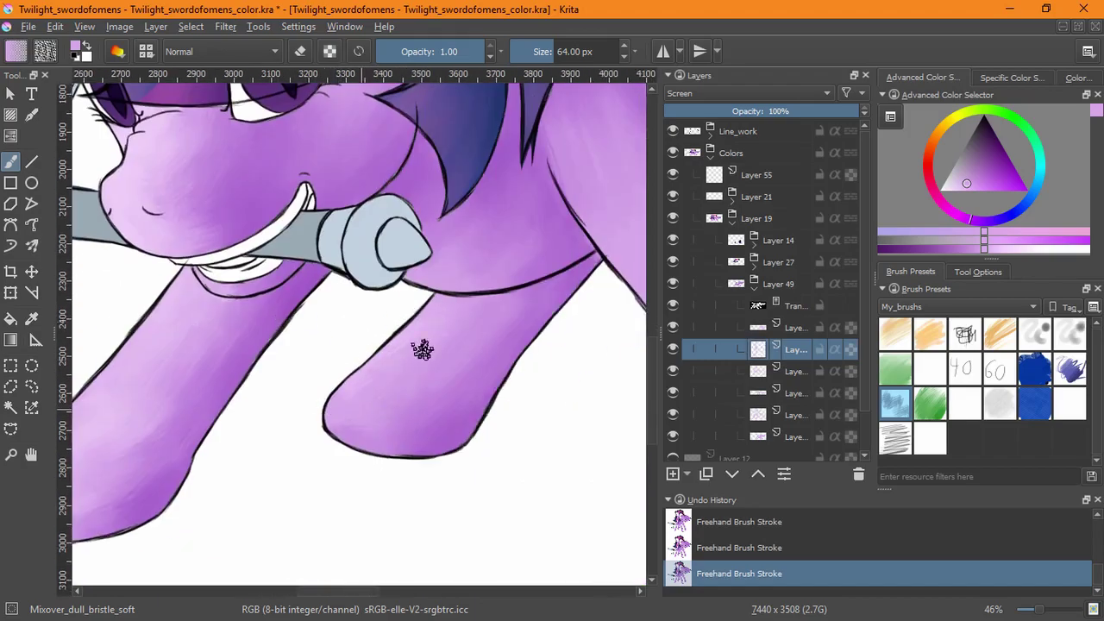
scroll(422, 349, down, 3)
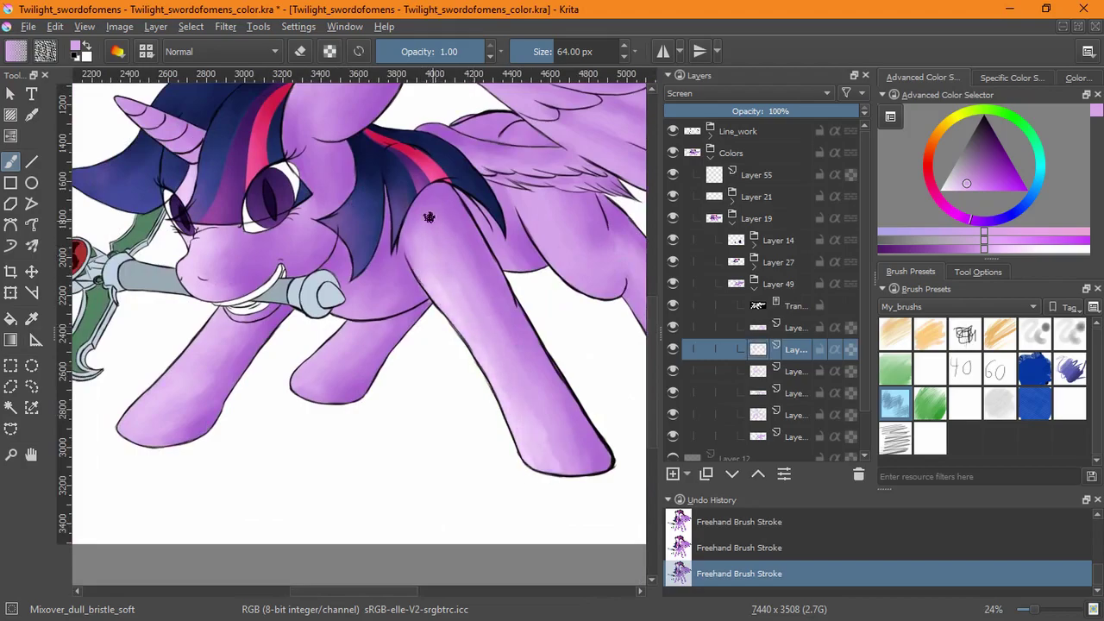
Erase the highlight overspill along the near foreleg's front edge with Ink_brush_25_2.
click(930, 369)
key(plus)
key(plus)
key(plus)
key(plus)
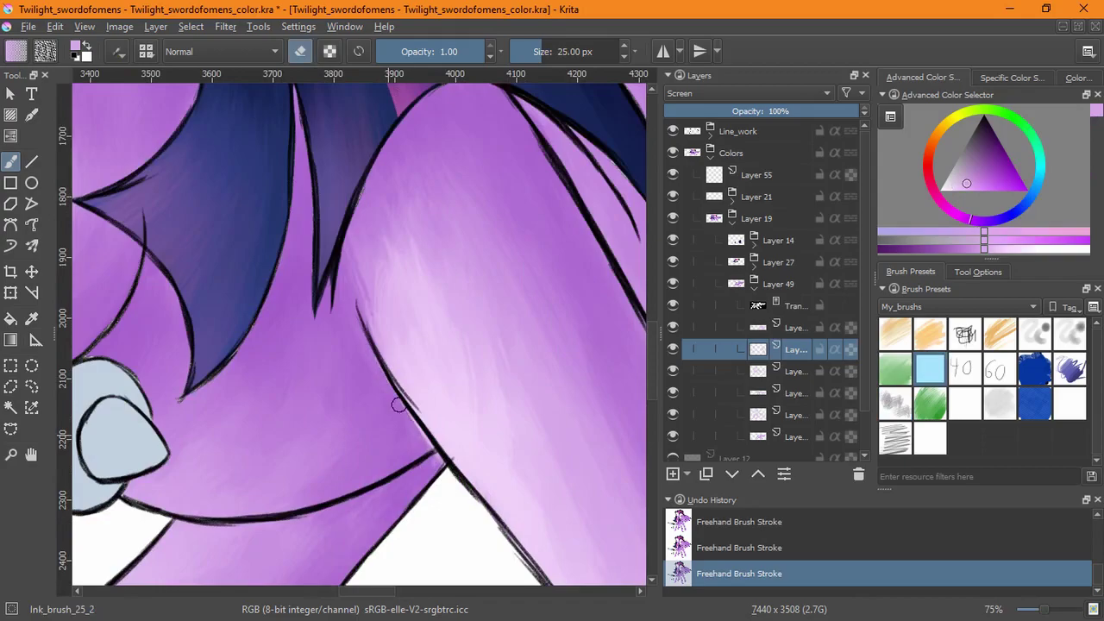
Brush lavender highlights onto the far ear and horn, blending the horn segments with Mixover_dull_bristle_soft_sug.
scroll(399, 406, down, 5)
key(slash)
scroll(352, 291, up, 5)
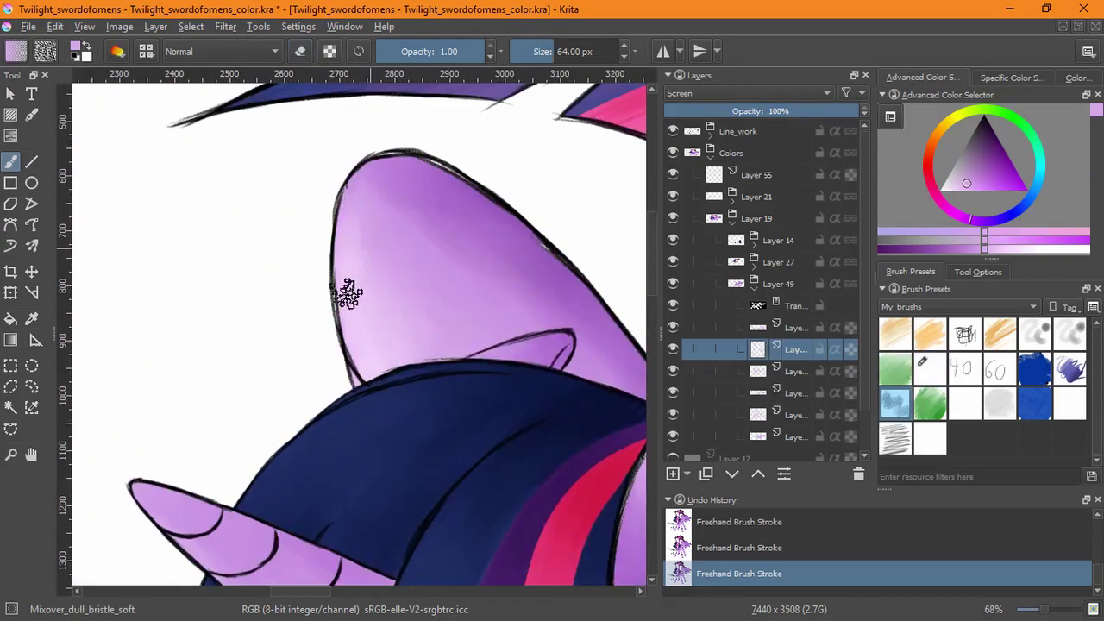
scroll(347, 293, down, 5)
drag(397, 388, 267, 254)
drag(414, 345, 220, 237)
drag(250, 272, 364, 298)
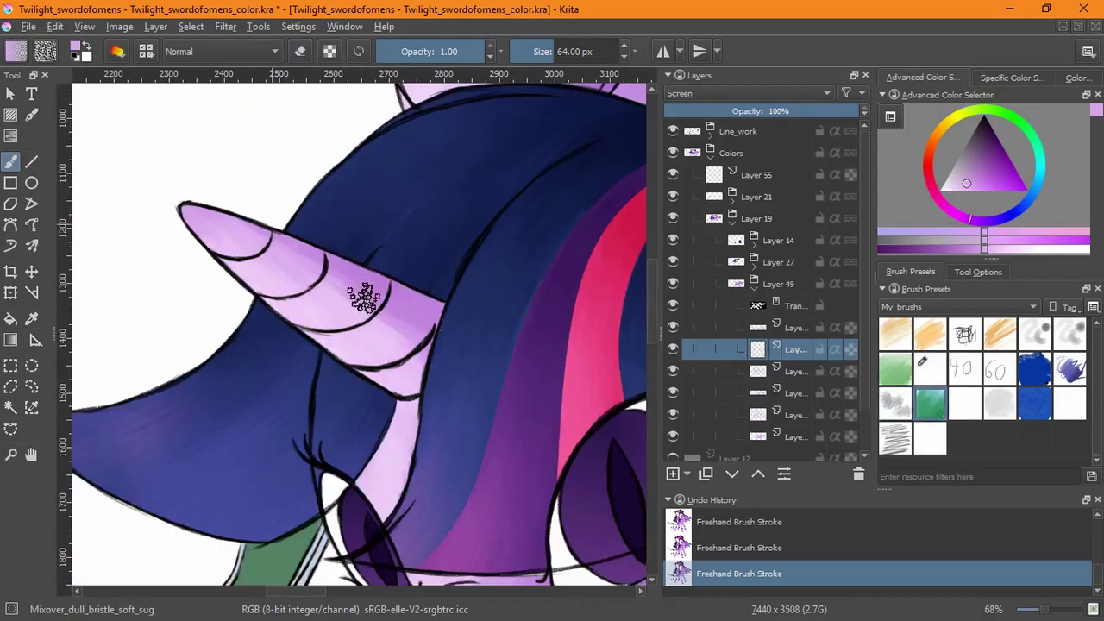
drag(397, 336, 224, 233)
drag(251, 267, 353, 293)
scroll(345, 302, down, 5)
Set Layer 55 to the Screen blending mode and sample the sword gem's red as the brush colour.
click(757, 175)
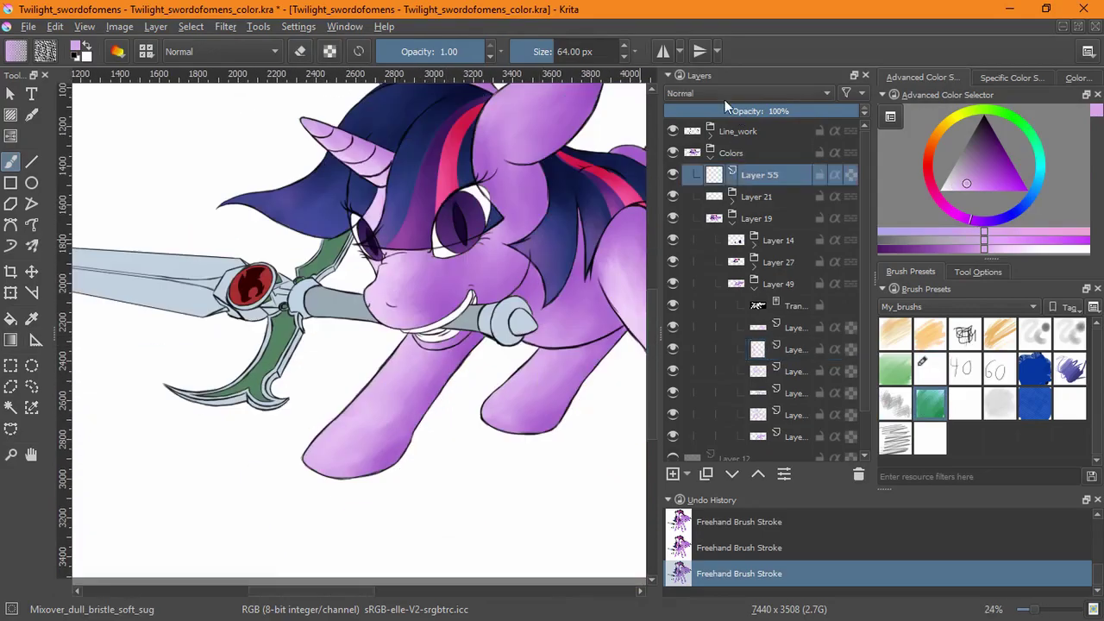
click(747, 93)
click(759, 280)
scroll(184, 327, up, 5)
ctrl+click(259, 239)
scroll(258, 239, down, 4)
scroll(427, 310, up, 3)
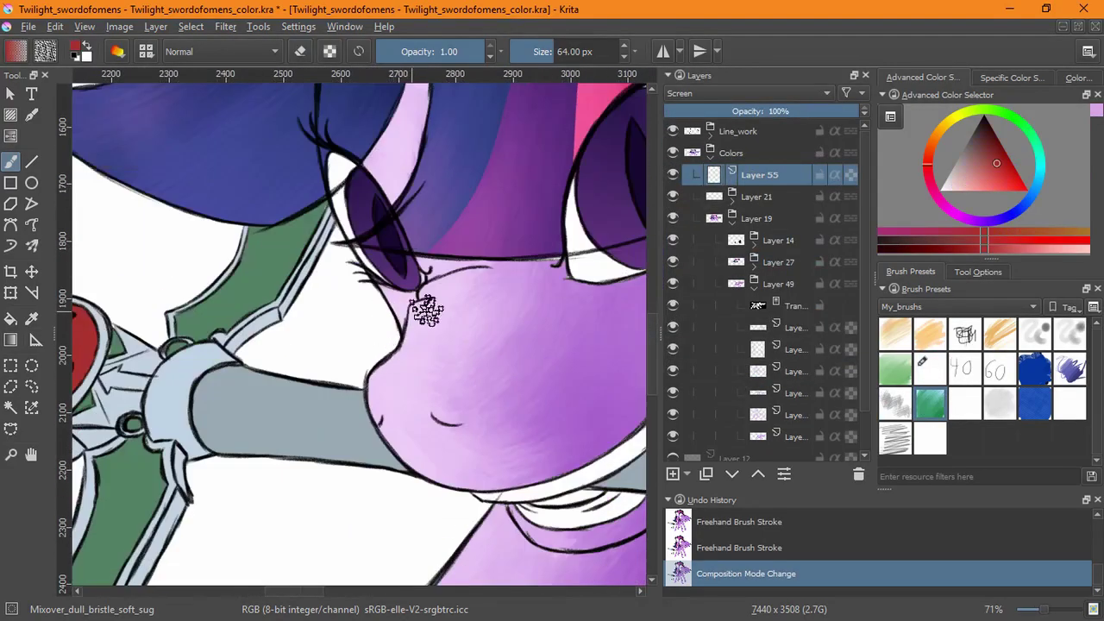
Try a red glow stroke across the muzzle on Layer 55 and undo it.
key(/)
drag(419, 333, 577, 311)
key(ctrl+z)
scroll(466, 362, down, 8)
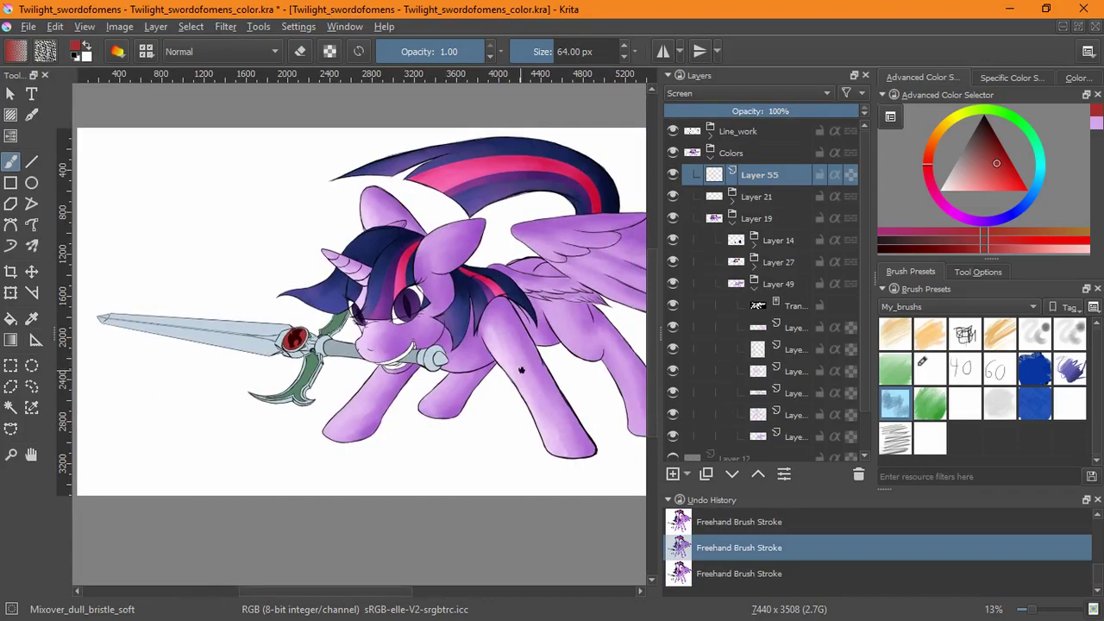
Select the white background and enclosed gaps around the pony and sword with a contiguous selection grown by 1 px.
key(2)
click(11, 407)
click(198, 419)
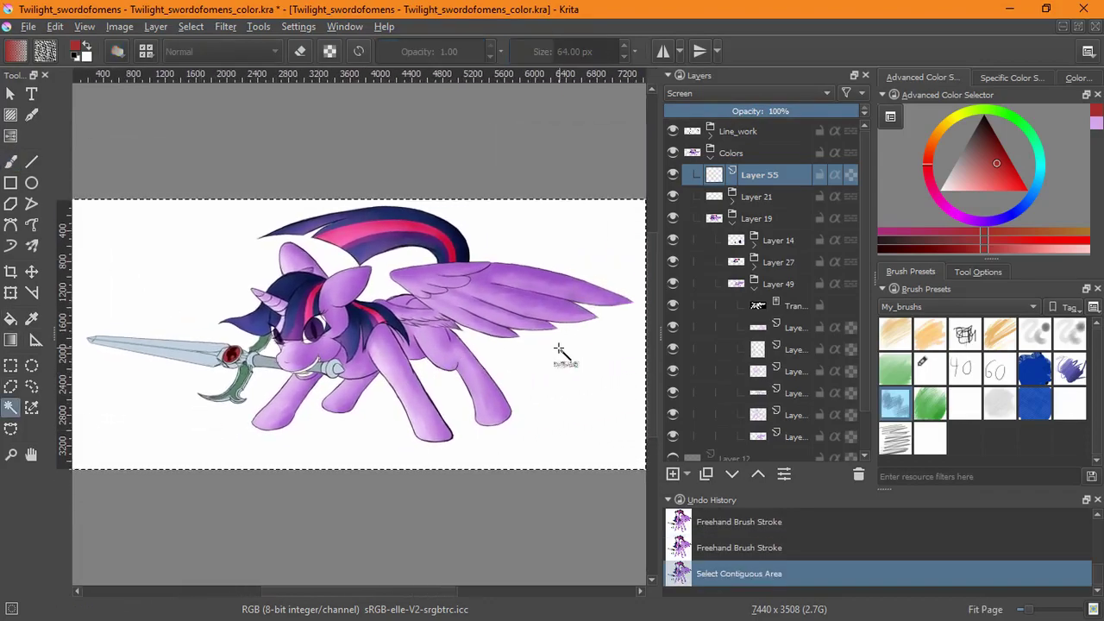
shift+click(226, 386)
shift+click(259, 412)
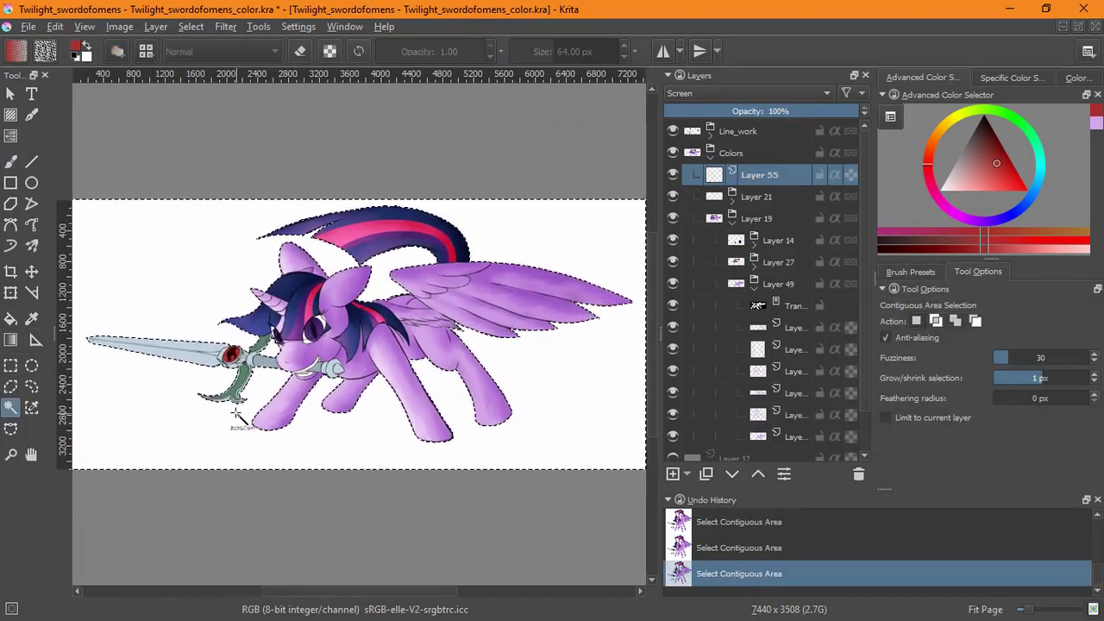
scroll(259, 339, up, 4)
scroll(479, 375, up, 3)
scroll(479, 375, down, 7)
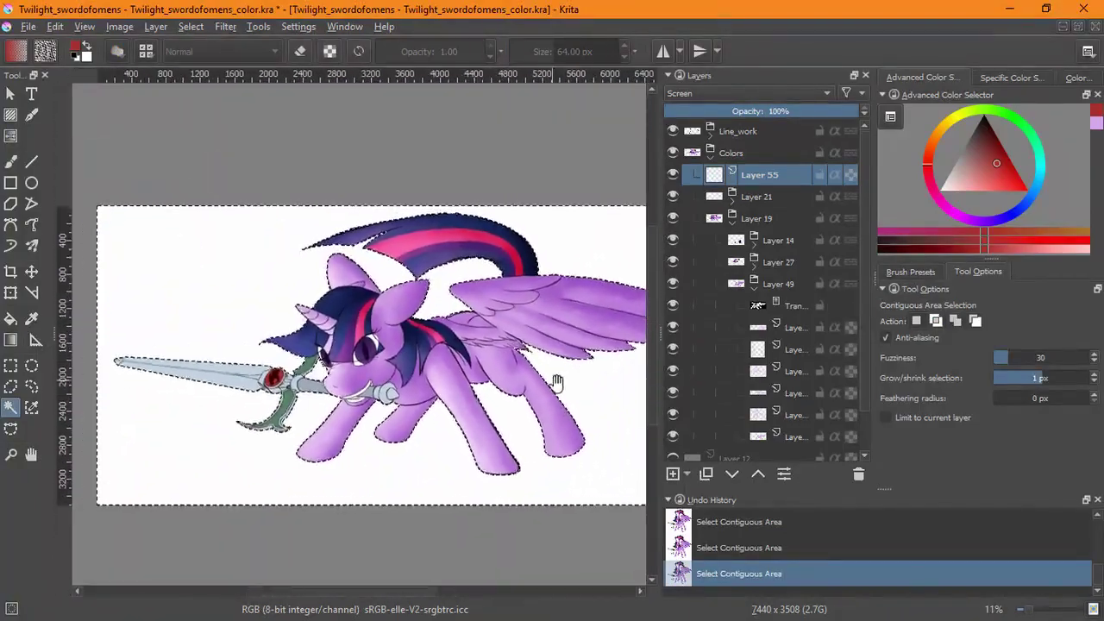
Invert the background selection, add a transparency mask from it to Layer 55, and deselect.
click(190, 26)
click(230, 100)
click(686, 474)
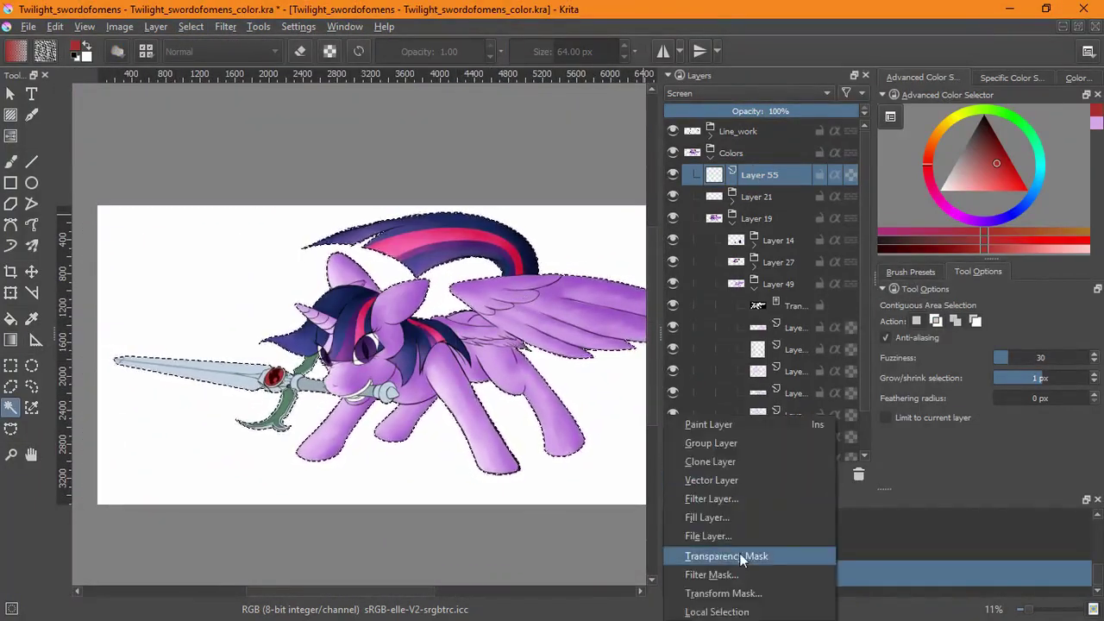
click(716, 554)
key(ctrl+shift+a)
Try red glow strokes over the muzzle and sword handle on the masked Layer 55.
key(b)
scroll(382, 371, up, 6)
click(427, 323)
key(ctrl+z)
key(Page_Up)
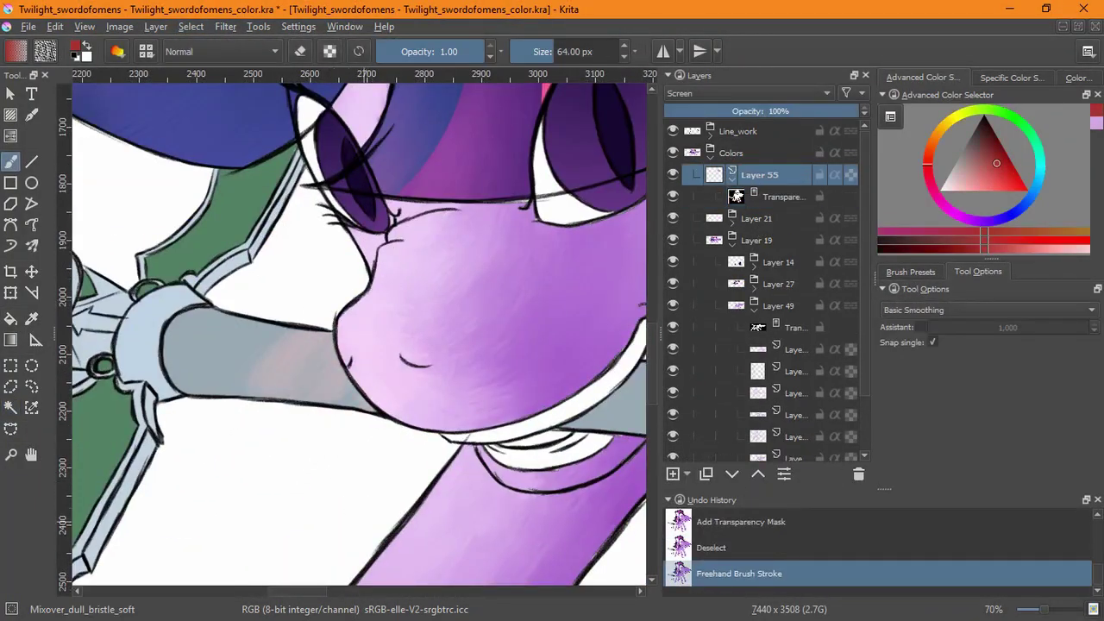
mouse_move(483, 312)
mouse_down()
mouse_move(418, 130)
mouse_move(518, 269)
mouse_up()
Undo the red test strokes and delete Layer 55 with its transparency mask.
scroll(517, 269, down, 6)
key(ctrl+z)
key(ctrl+z)
key(shift+Delete)
Add a paint layer above the lavender highlights in the Layer 49 group and set its blending mode to Screen.
click(672, 474)
click(750, 93)
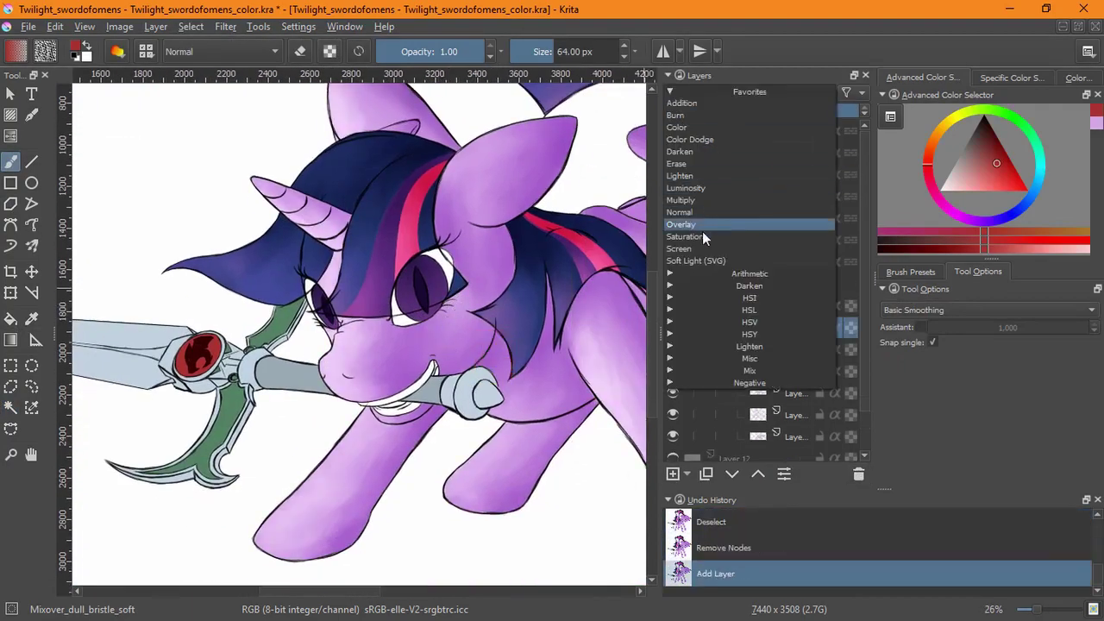
click(750, 241)
Brush a red glow onto the muzzle, forehead and lower edge of the horn with Mixover_dull_bristle_soft.
scroll(345, 379, up, 5)
click(405, 343)
key(ctrl+z)
mouse_move(312, 450)
mouse_down()
mouse_move(370, 259)
mouse_move(456, 486)
mouse_move(370, 258)
mouse_move(433, 332)
mouse_up()
scroll(433, 332, up, 4)
click(433, 332)
scroll(510, 439, down, 3)
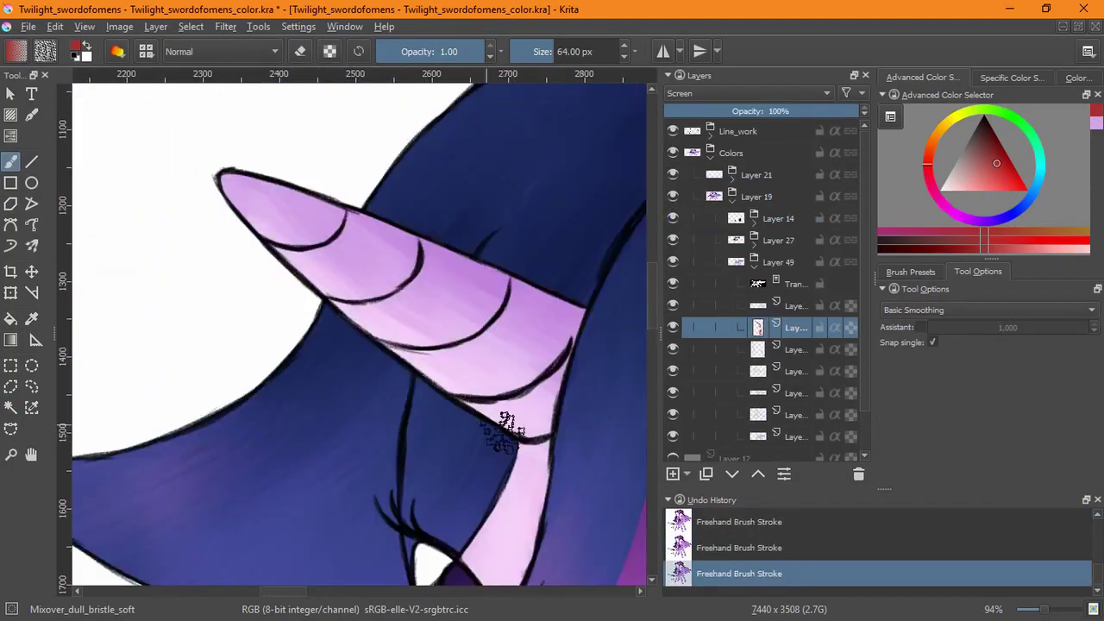
Try other blending modes, including Multiply, on the red glow layer and return it to Screen.
click(750, 93)
click(744, 147)
scroll(560, 194, down, 4)
click(751, 94)
click(744, 146)
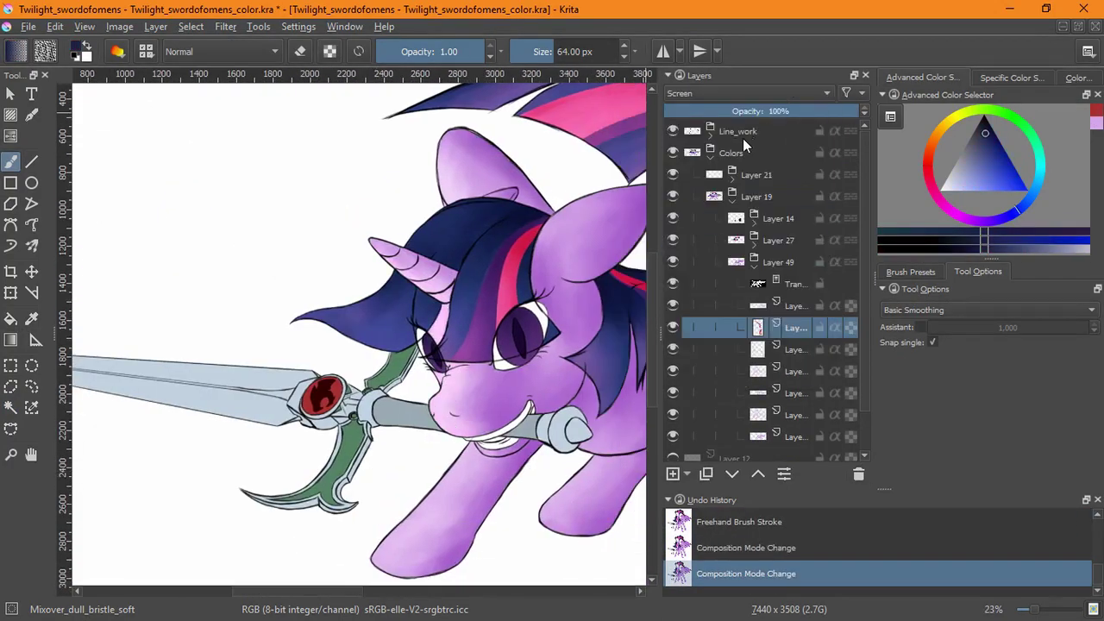
click(1094, 117)
click(711, 93)
click(711, 95)
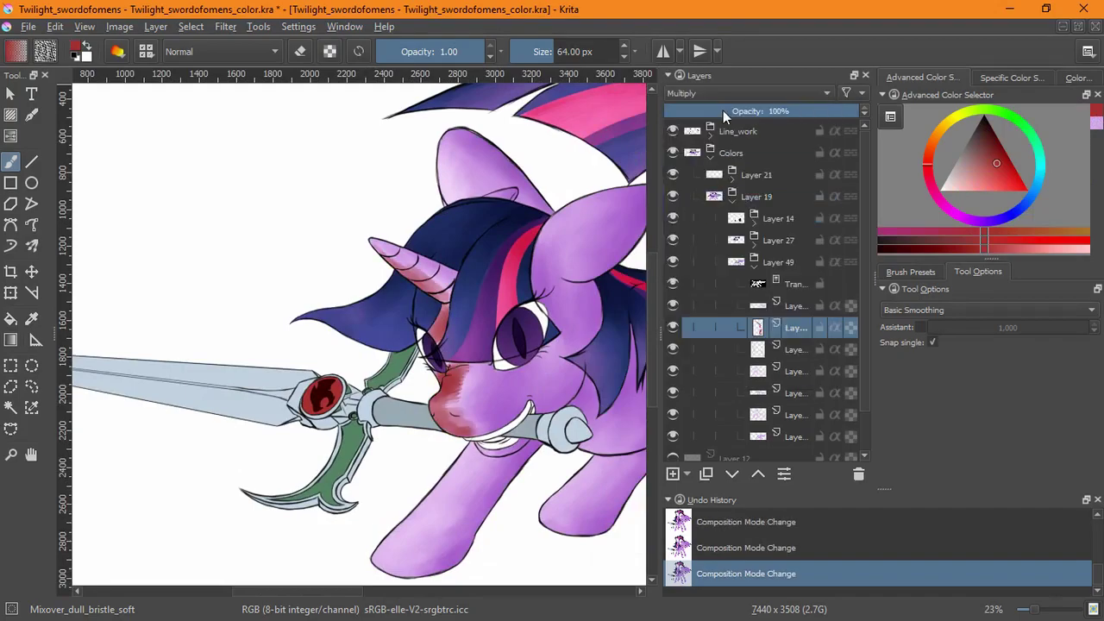
click(711, 93)
click(712, 92)
click(711, 93)
click(733, 147)
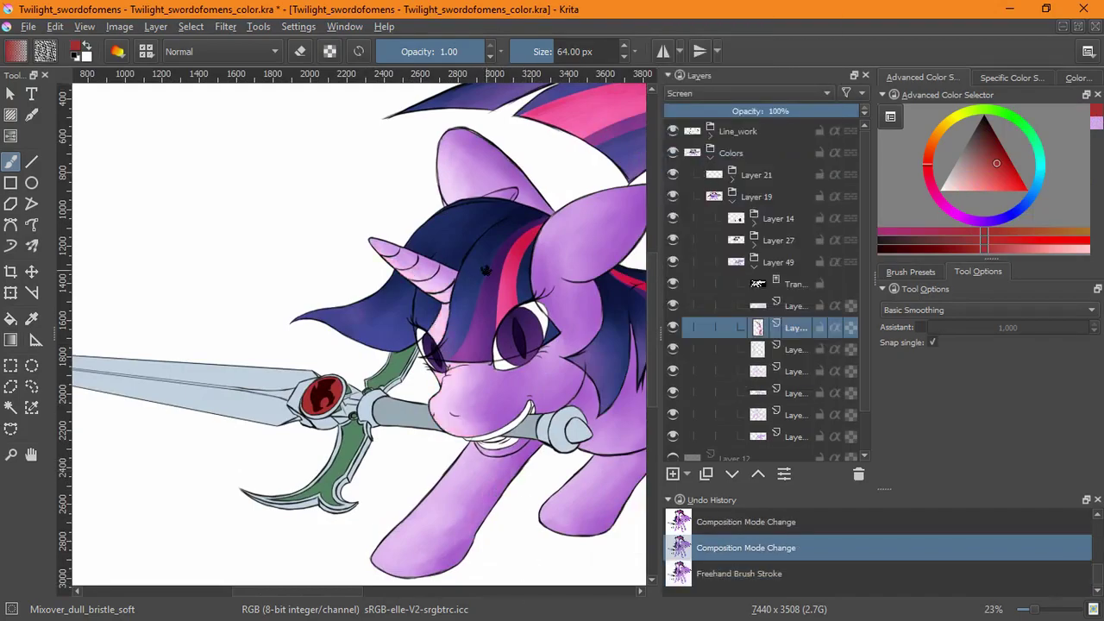
Try a brighter red stroke on the lower cheek, undo it, and set the glow layer's blending mode back to Screen.
mouse_move(487, 407)
mouse_down()
mouse_move(502, 418)
mouse_move(521, 513)
mouse_move(518, 427)
mouse_up()
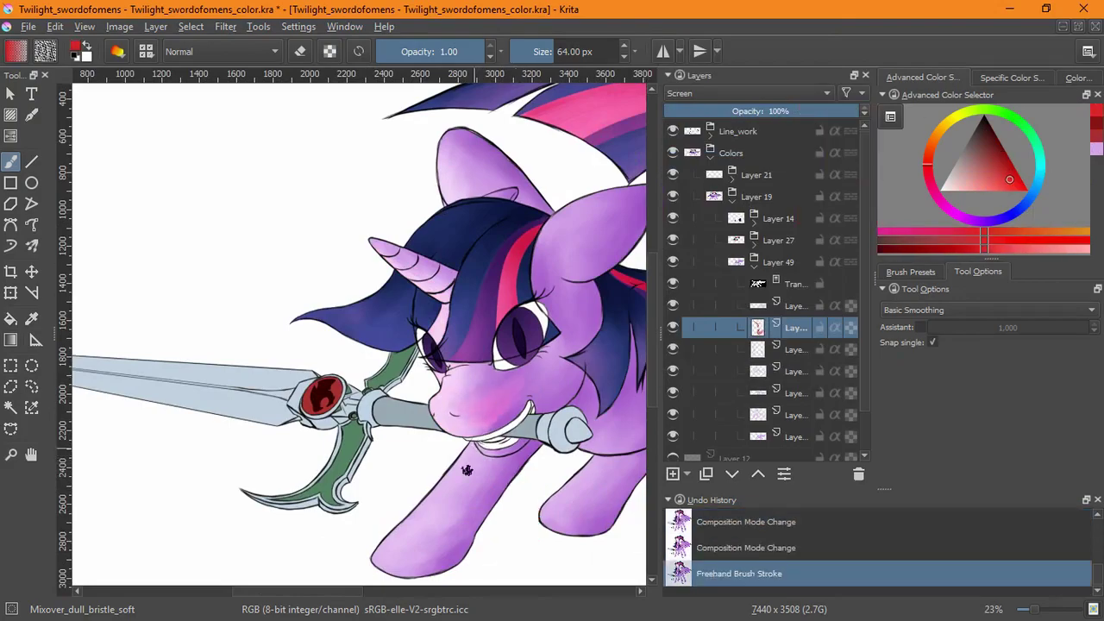
key(ctrl+z)
key(ctrl+z)
key(ctrl+z)
click(710, 93)
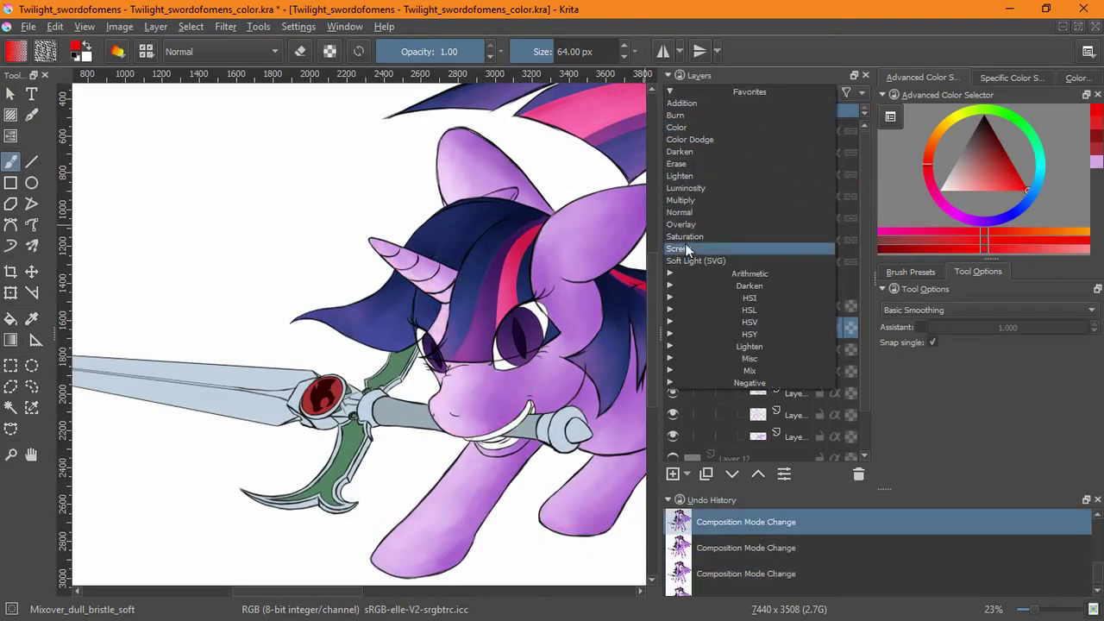
click(687, 250)
Brush a darker red glow onto the foreleg below the chin and around the muzzle.
scroll(463, 393, up, 5)
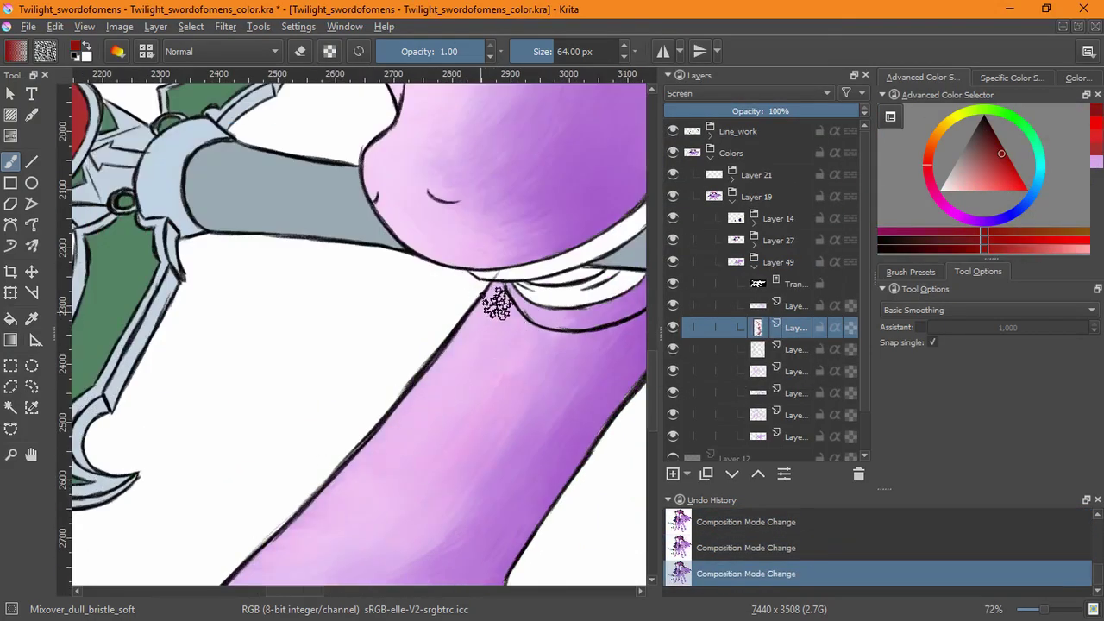
scroll(497, 303, down, 3)
drag(455, 367, 504, 388)
drag(475, 354, 535, 388)
scroll(526, 406, down, 5)
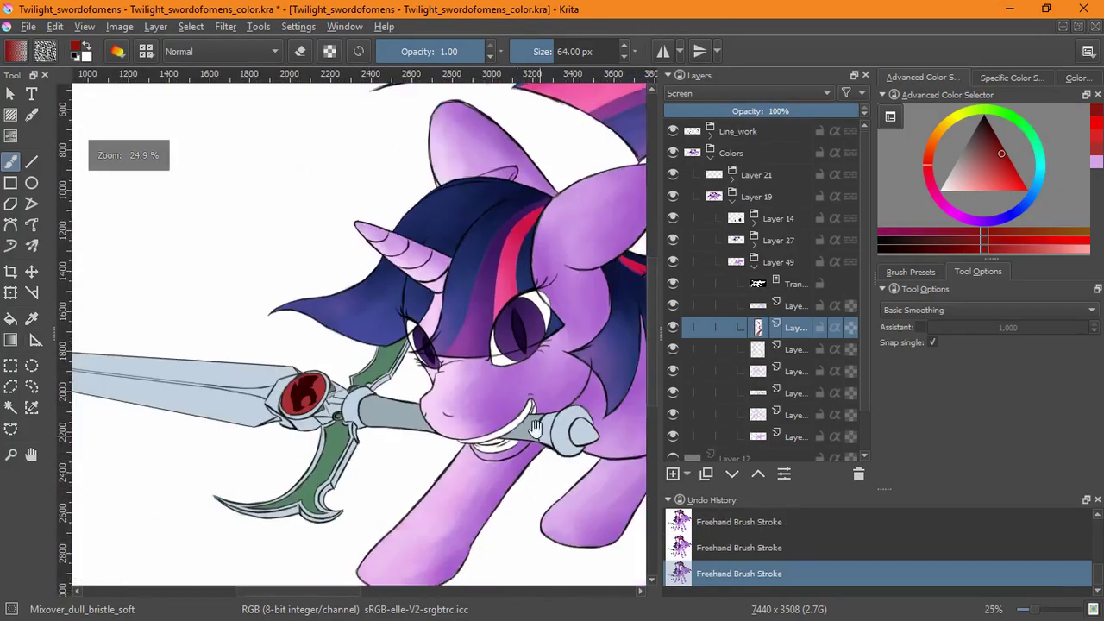
Add the dark red glow to the chest, near shoulder and near foreleg.
scroll(534, 429, up, 2)
drag(509, 317, 355, 309)
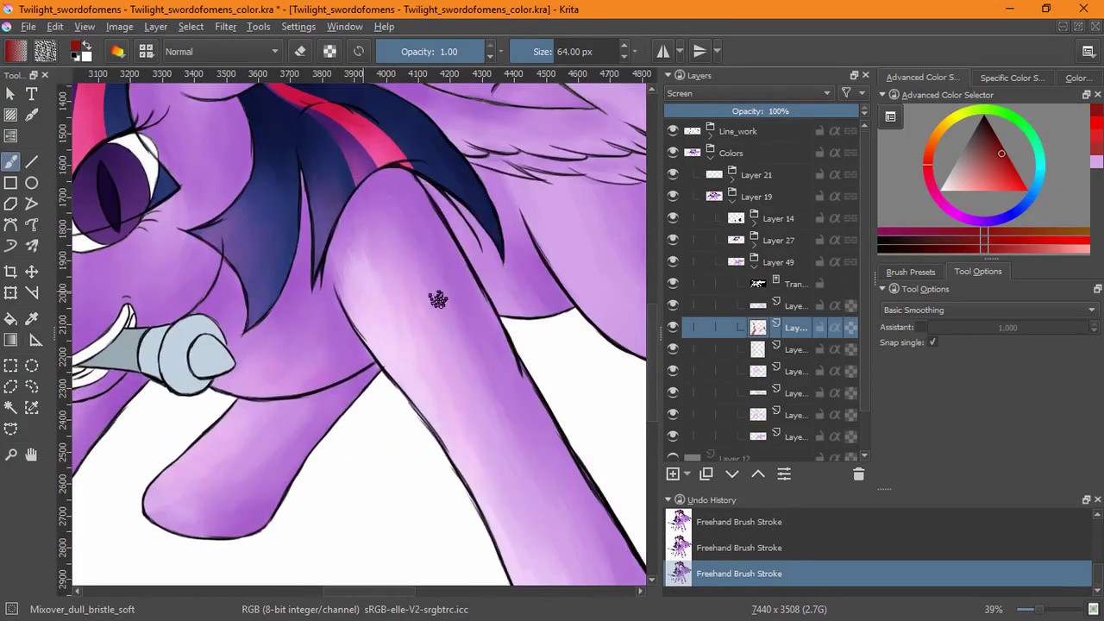
drag(438, 300, 368, 246)
scroll(283, 325, down, 2)
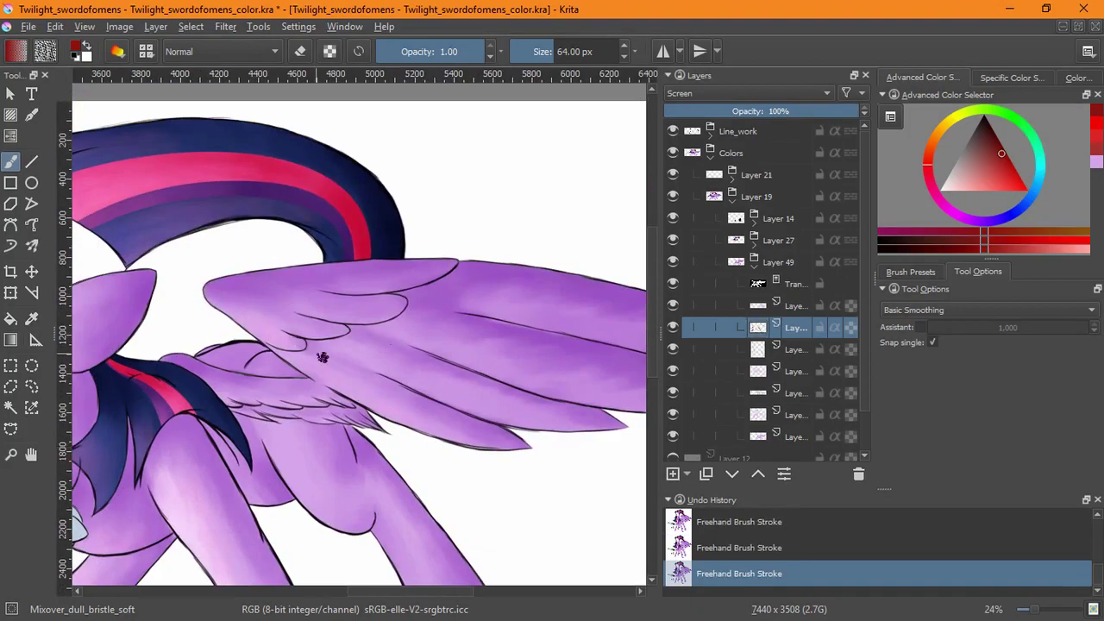
Brush the dark red glow across the spread wing's feathers, the folded wing and the pony's flank.
drag(560, 397, 610, 452)
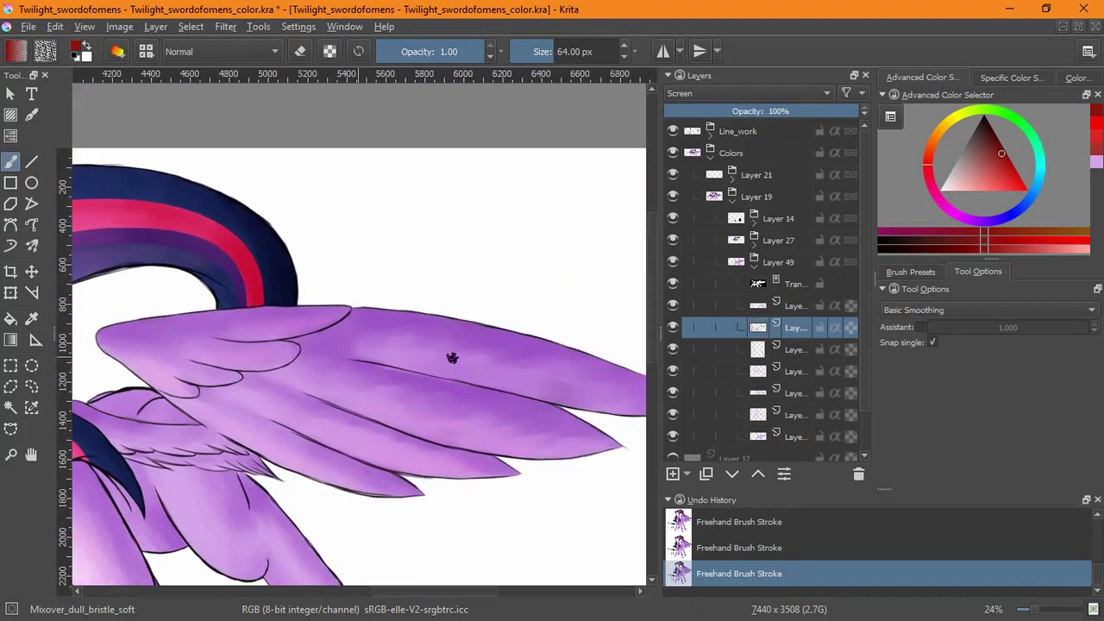
drag(520, 377, 450, 342)
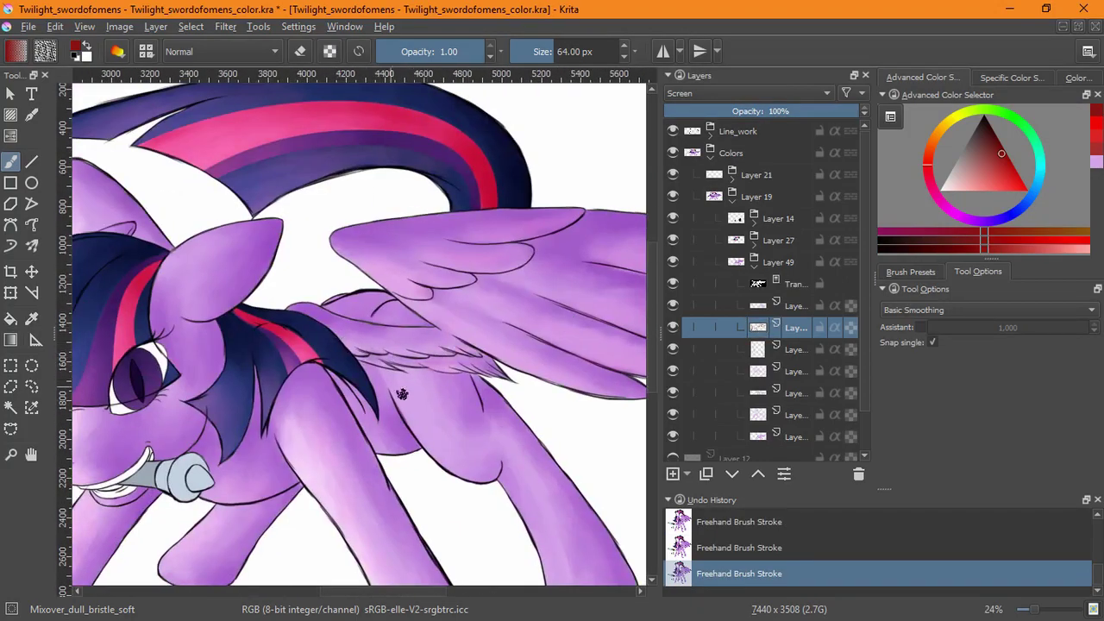
scroll(480, 464, down, 2)
scroll(371, 276, up, 5)
scroll(363, 284, down, 5)
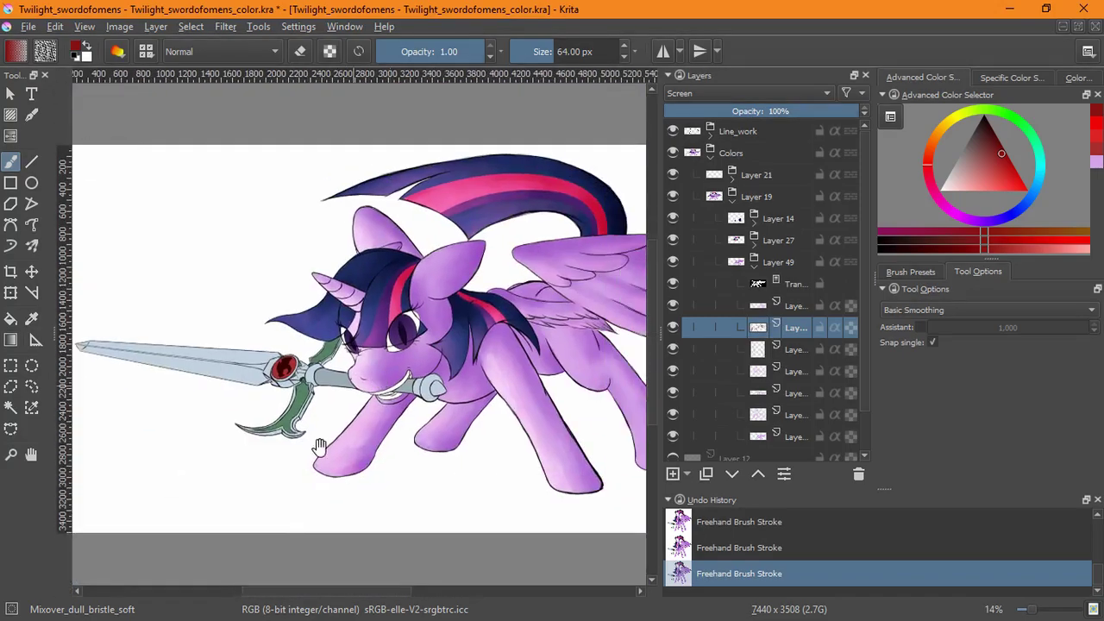
Hide the layer directly below the red glow layer, check the whole drawing, and collapse the body's layer group.
click(673, 349)
mouse_move(681, 352)
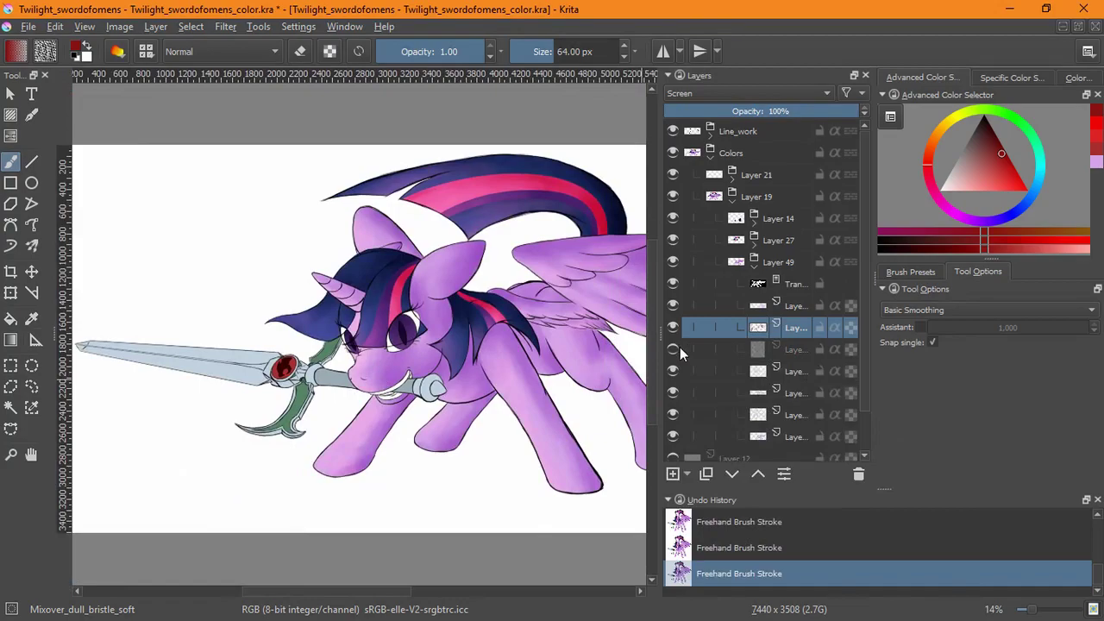
click(13, 97)
key(2)
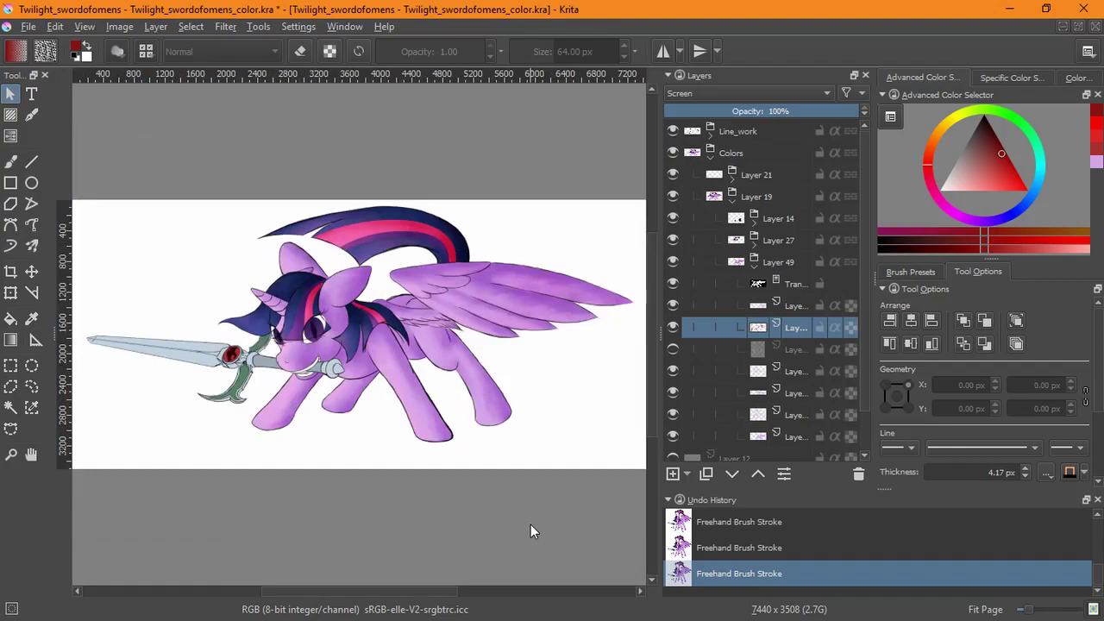
scroll(530, 525, up, 5)
key(b)
click(754, 261)
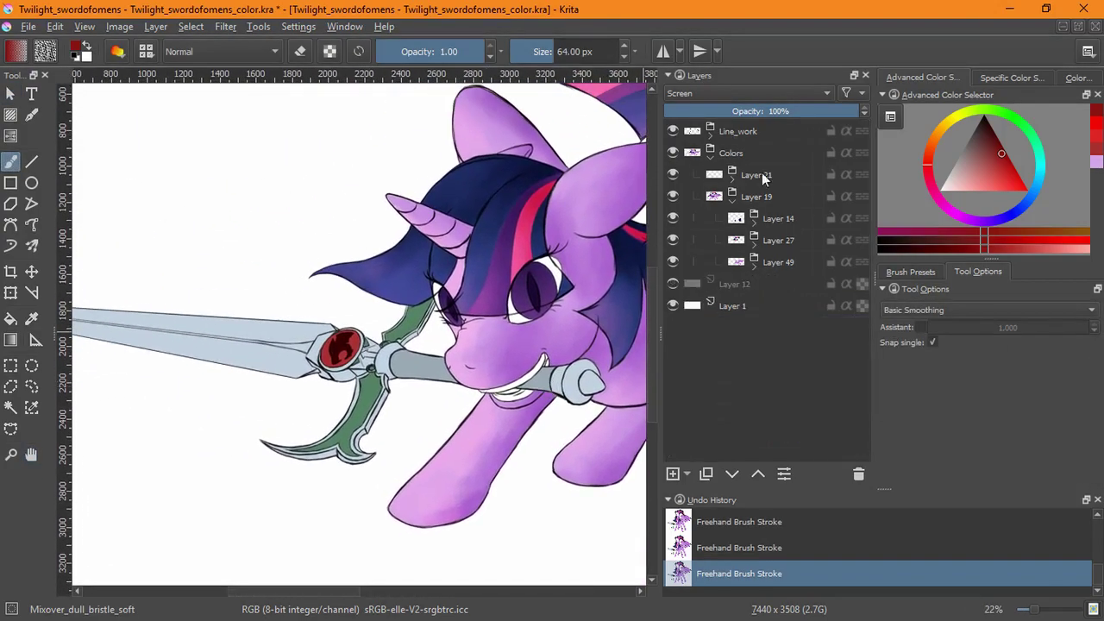
Put the sword guards' green colour layer into its own group and select its opaque pixels.
click(732, 175)
click(673, 284)
click(673, 283)
key(ctrl+g)
click(191, 26)
click(216, 251)
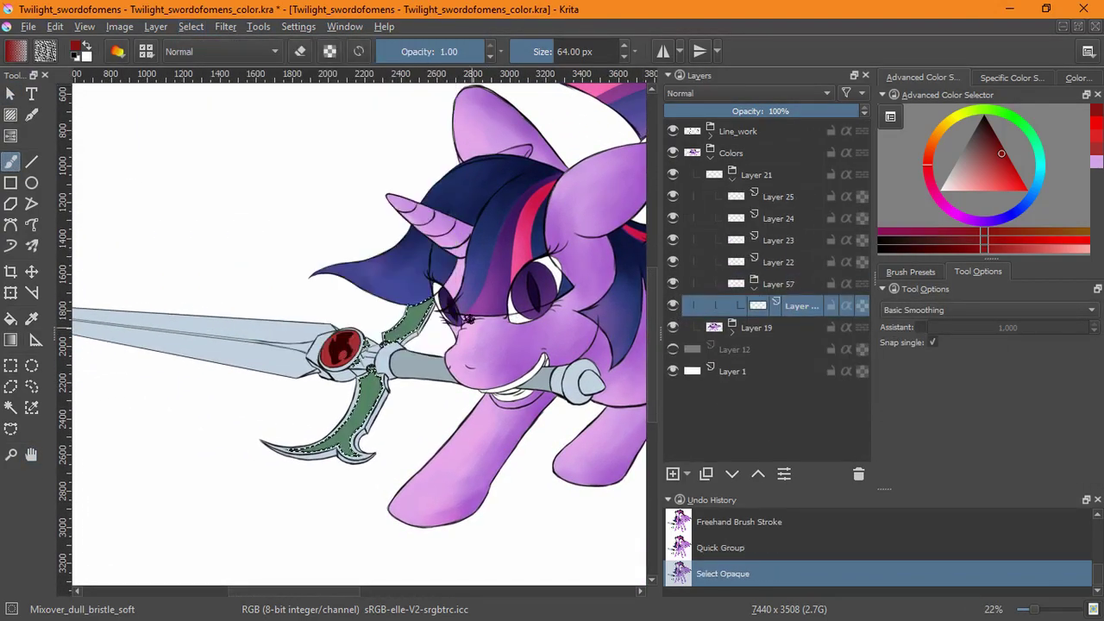
Add a transparency mask and a new Multiply layer to the guard group, deselect, and switch to the Bristles_pencil brush.
click(910, 272)
click(1035, 332)
scroll(456, 347, up, 3)
click(687, 473)
click(725, 552)
click(673, 474)
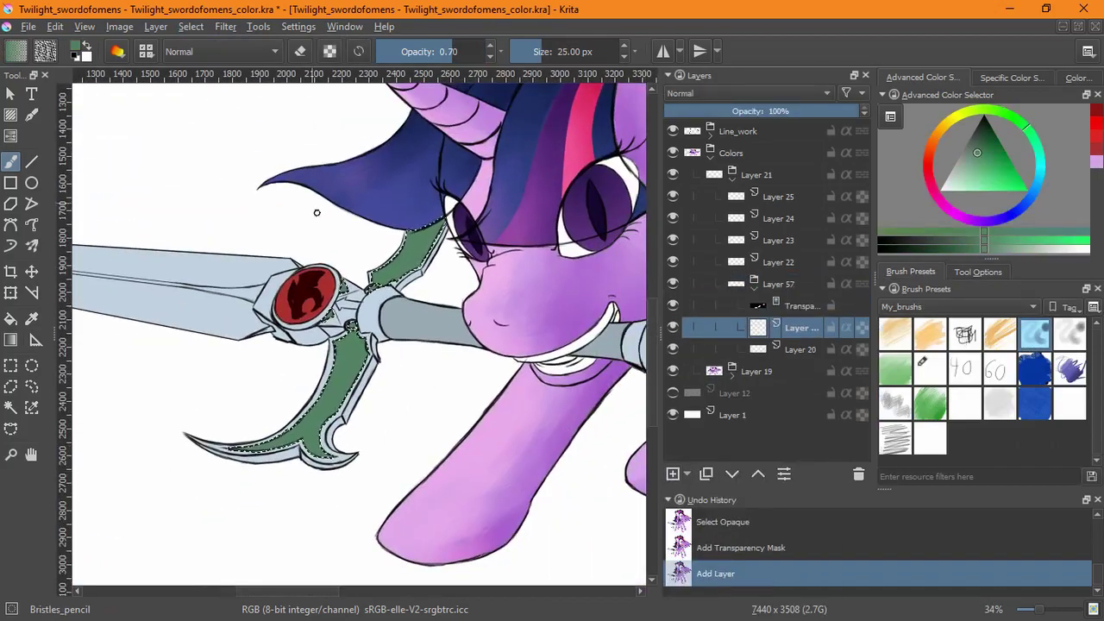
scroll(345, 285, up, 4)
key(ctrl+shift+a)
click(755, 93)
click(690, 172)
drag(371, 156, 308, 281)
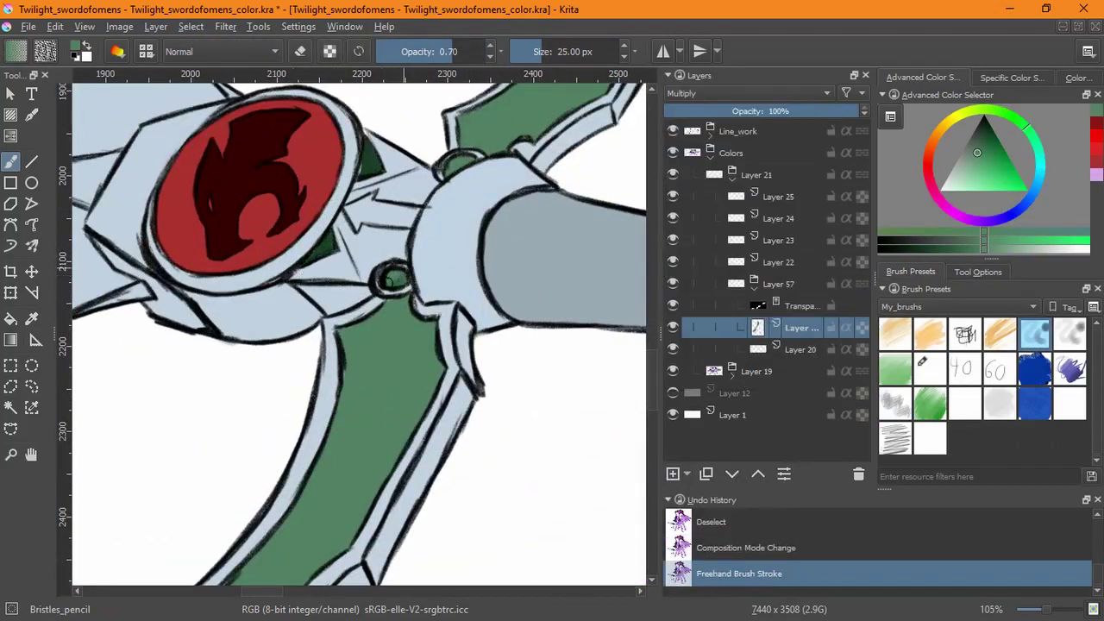
mouse_move(339, 337)
mouse_down()
mouse_move(380, 380)
mouse_move(443, 309)
mouse_up()
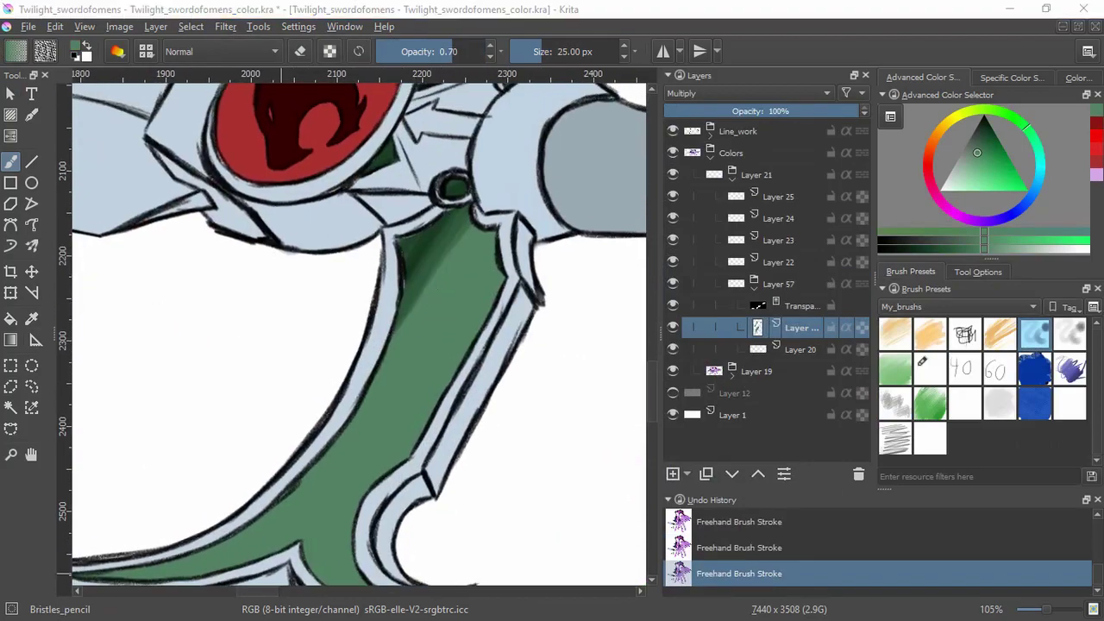
key(ctrl+z)
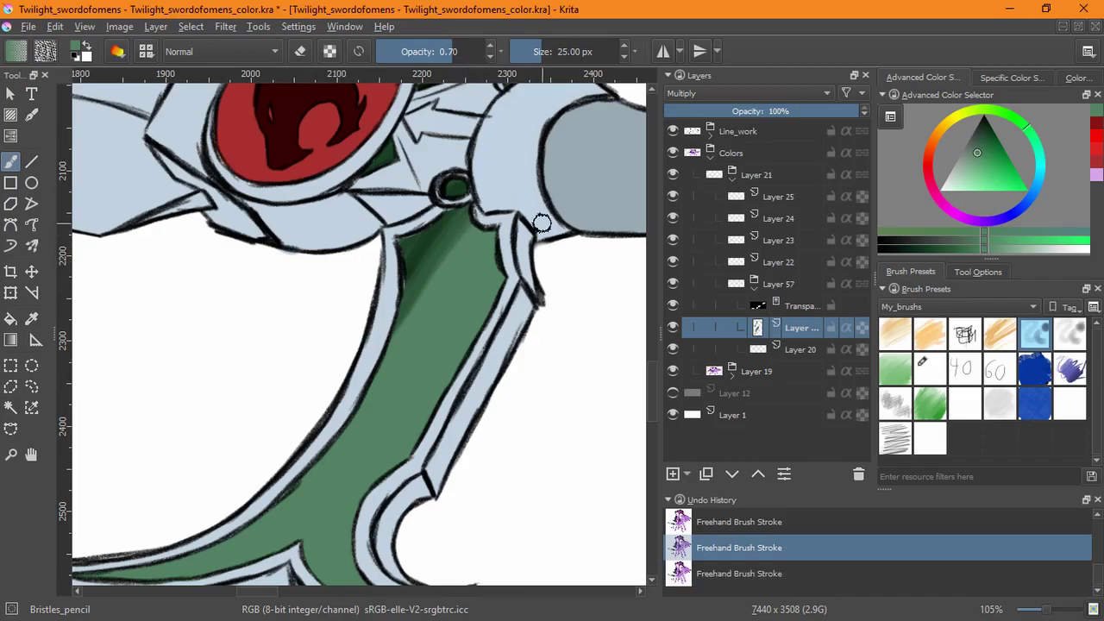
drag(542, 223, 427, 324)
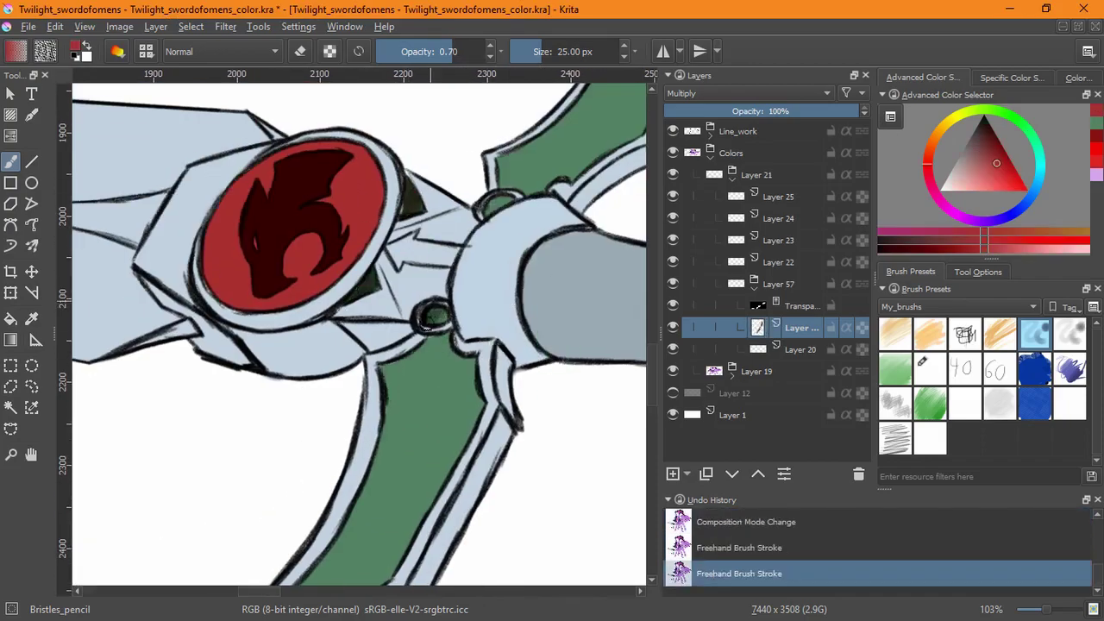
mouse_move(407, 355)
mouse_down()
mouse_move(509, 239)
mouse_move(357, 468)
mouse_move(518, 317)
mouse_move(523, 328)
mouse_up()
Select a freehand outline around the green guards and apply a red gradient on the Multiply layer.
scroll(509, 345, down, 3)
key(g)
scroll(294, 349, down, 3)
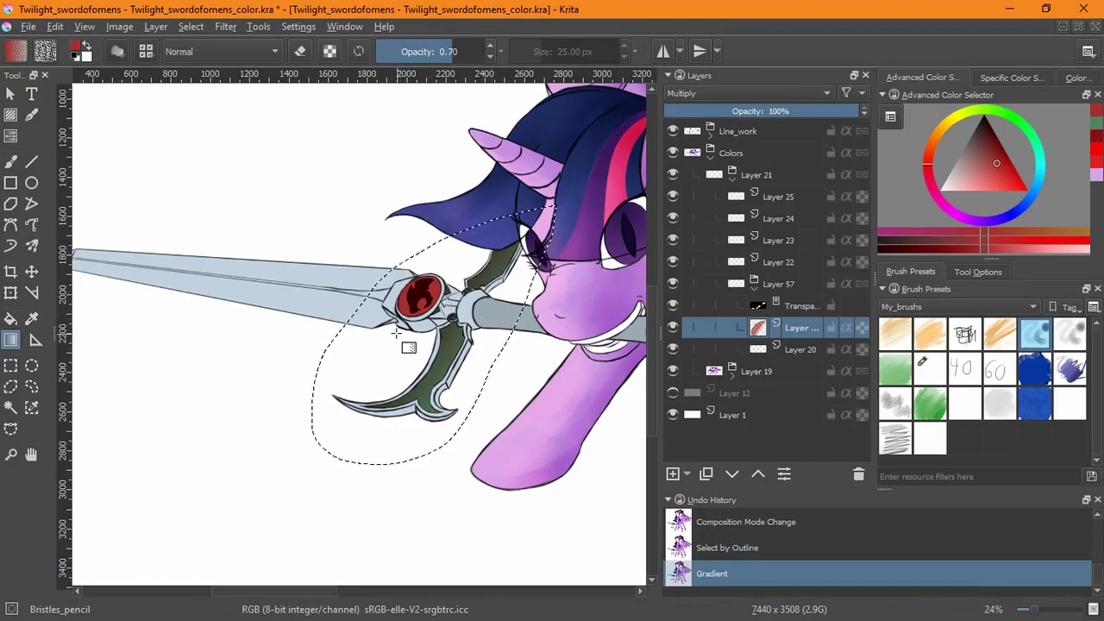
Add a Screen layer above the Multiply layer and apply a red gradient across the guards.
key(Insert)
key(ctrl+z)
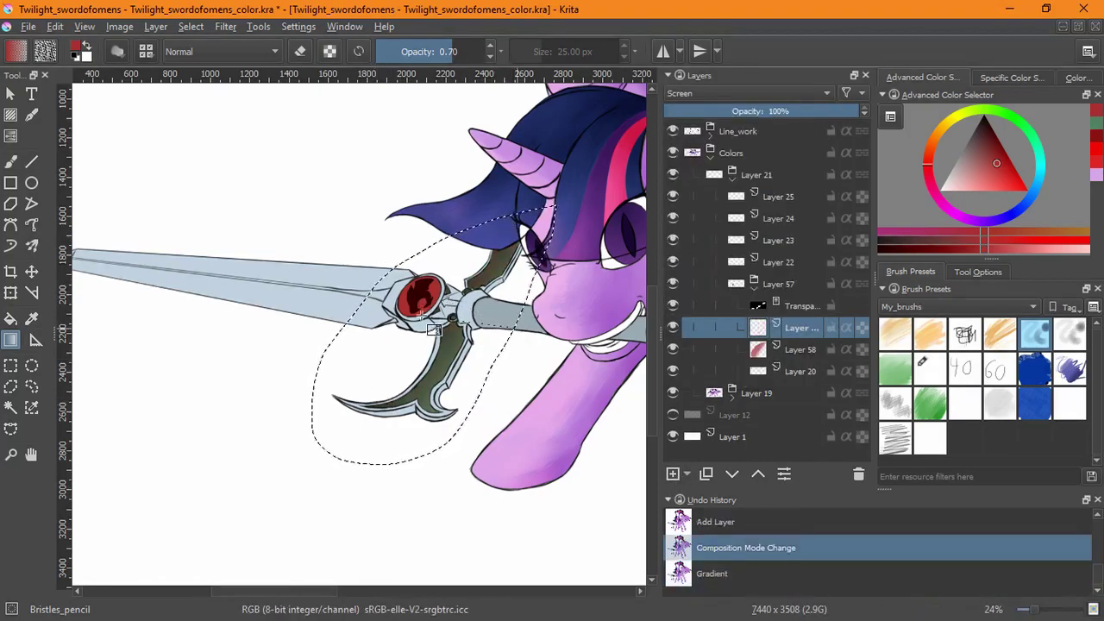
key(ctrl+shift+z)
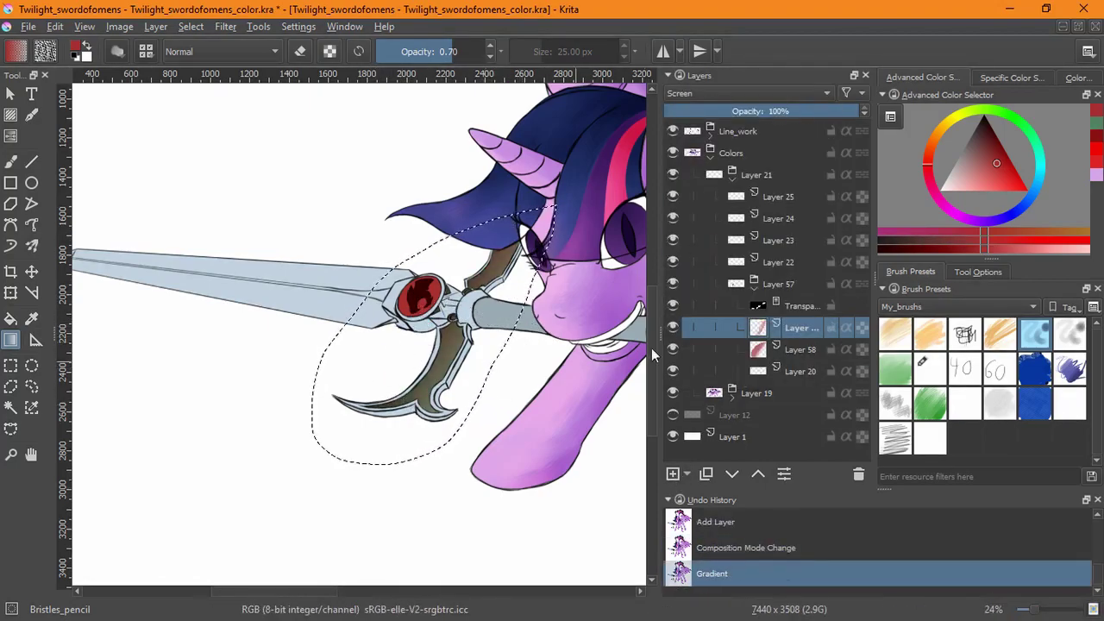
Add green gradients to the guards on a Screen layer and a Multiply layer beneath the red gradient layers.
key(ctrl+j)
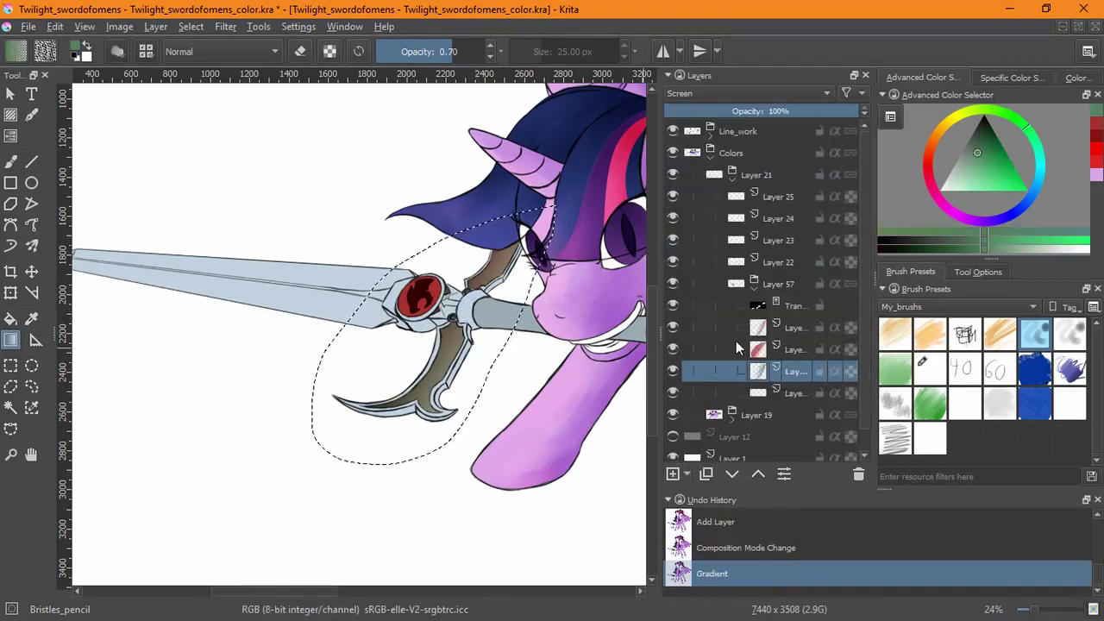
key(Insert)
key(alt+shift+m)
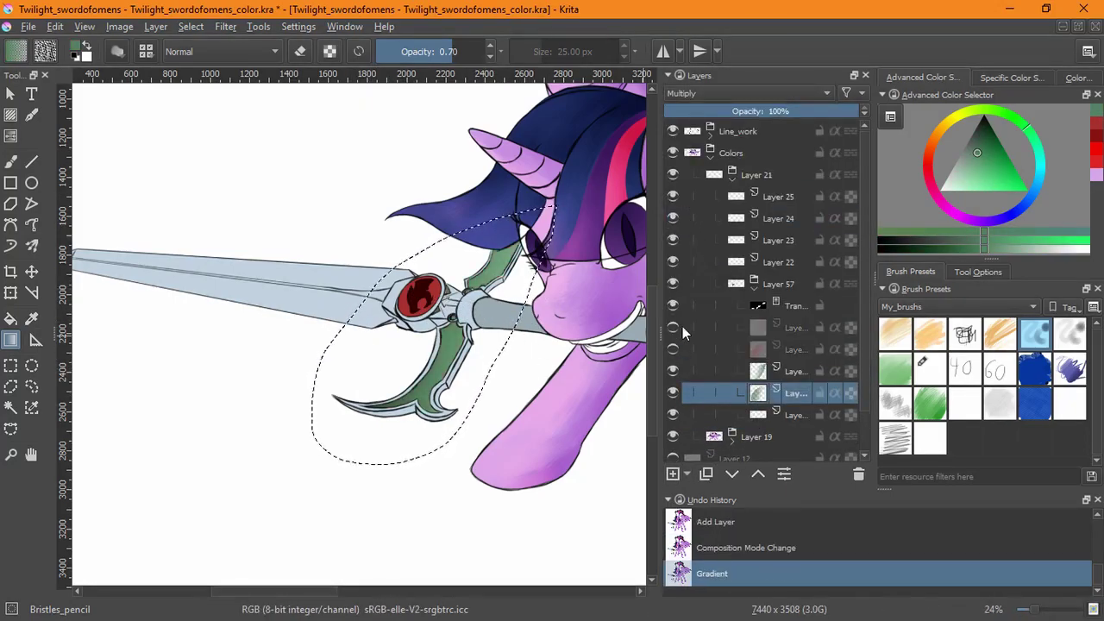
Lower the red Multiply layer's opacity to 51% and the red Screen layer's to 38%, deselect, and collapse the guard group.
drag(675, 370, 674, 328)
click(795, 350)
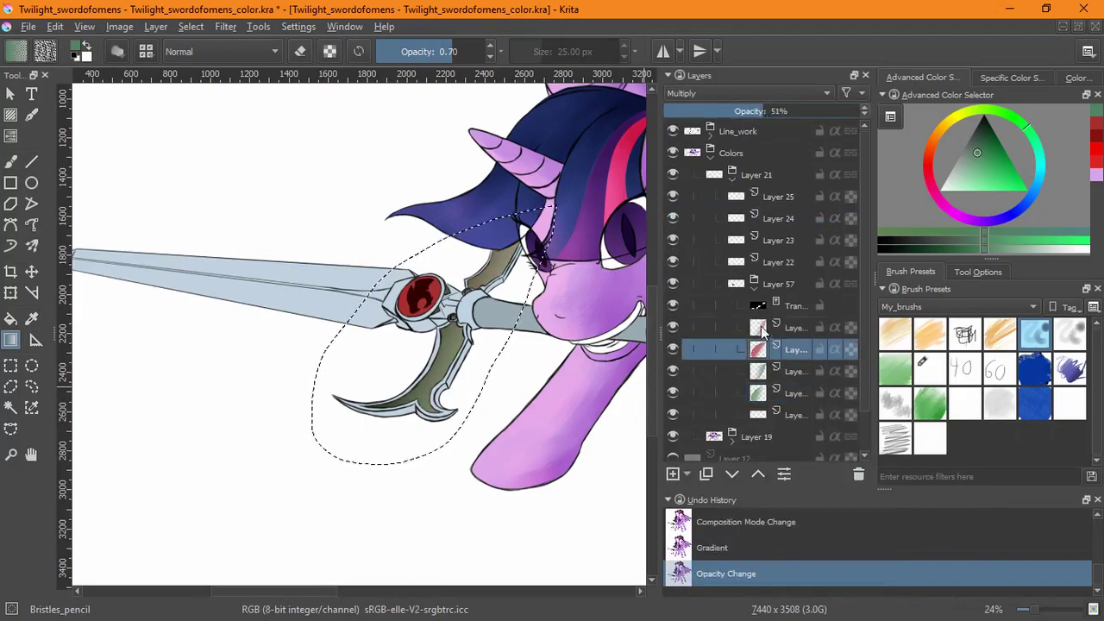
click(796, 328)
click(756, 278)
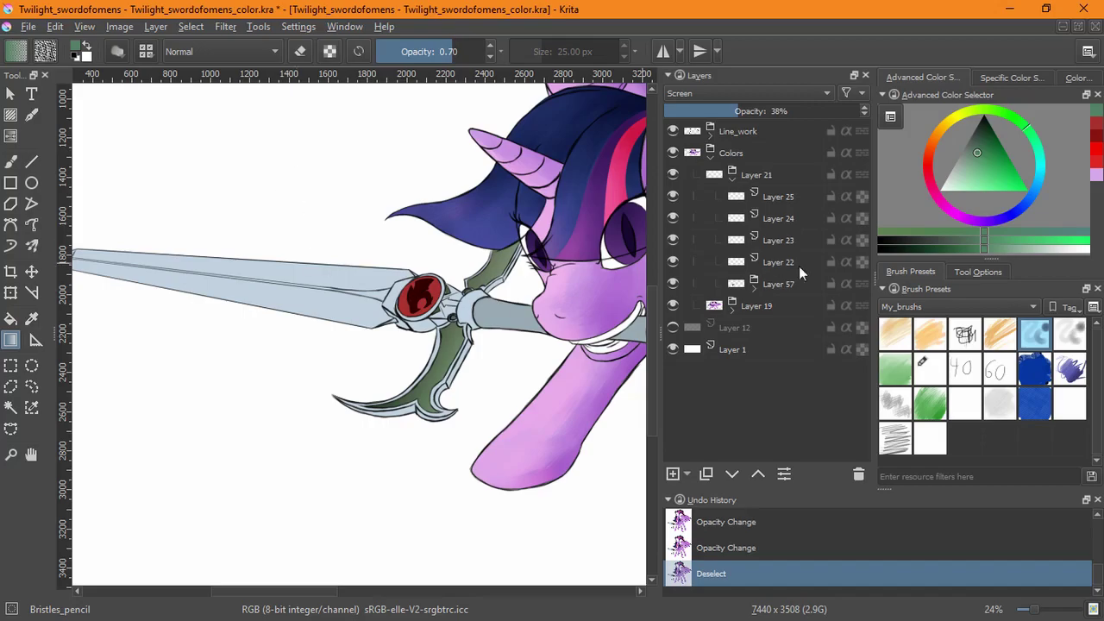
Group the sword grip's colour layer, select its opaque pixels, and add a transparency mask and a new layer.
click(773, 260)
key(ctrl+g)
click(191, 26)
click(228, 252)
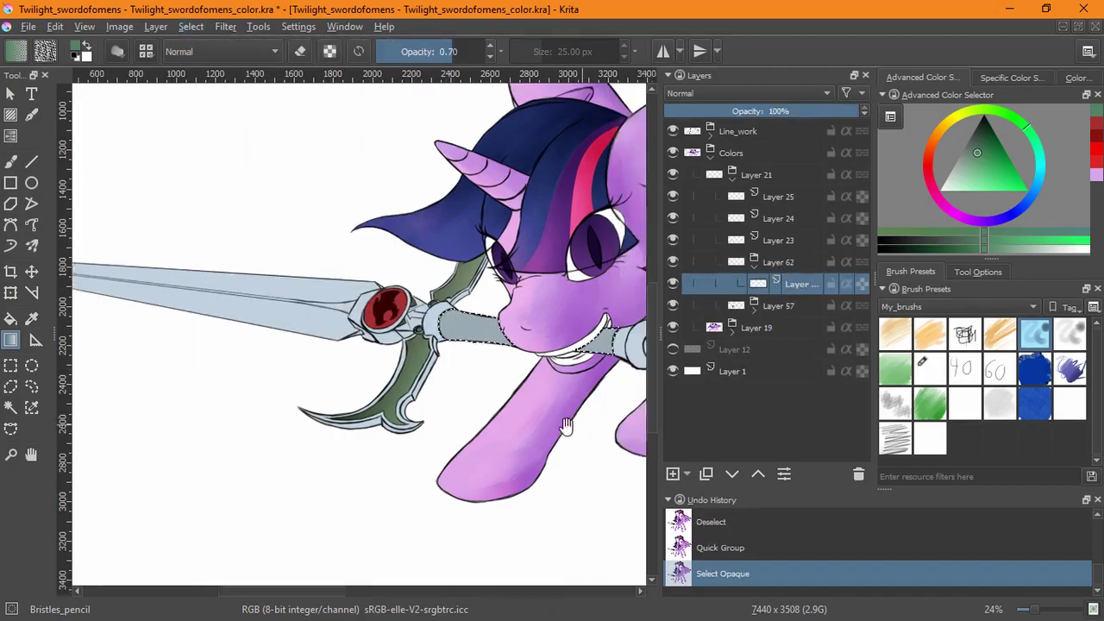
click(751, 332)
key(Insert)
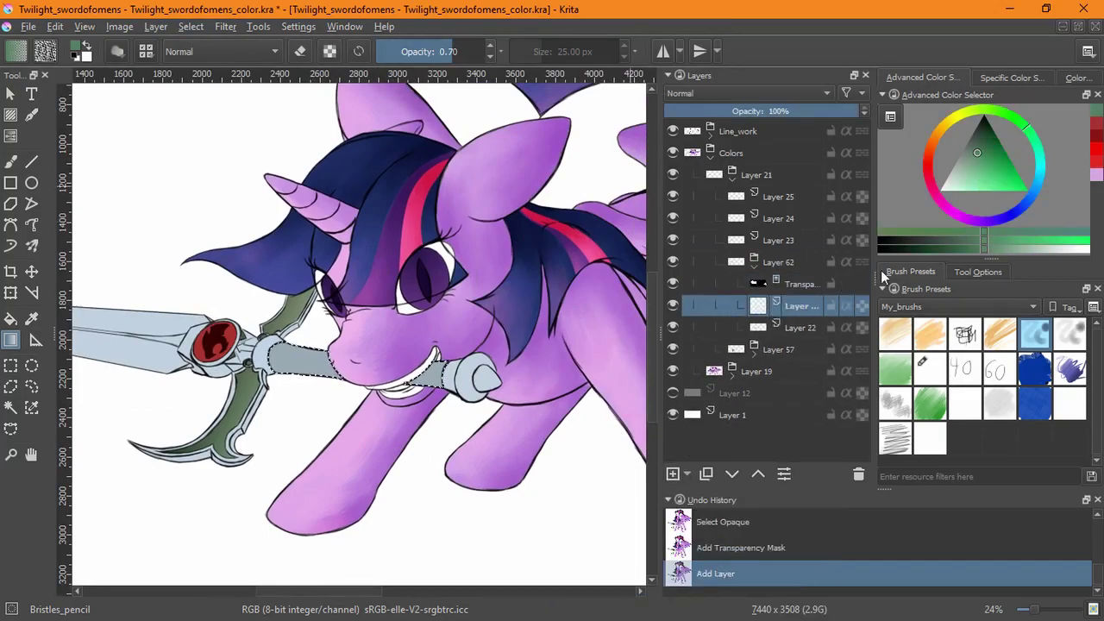
Shade the grip with a Bi-Linear blue-grey gradient on the new layer in Multiply mode, and add another layer.
click(979, 271)
click(1025, 309)
click(975, 321)
drag(320, 388, 448, 371)
click(750, 93)
click(729, 199)
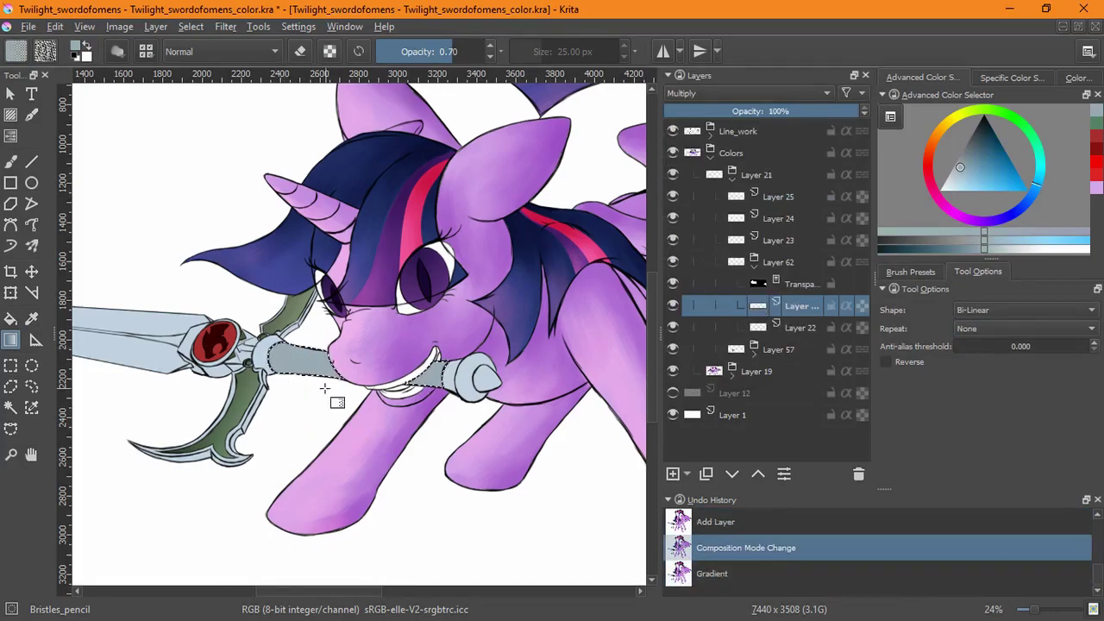
key(Insert)
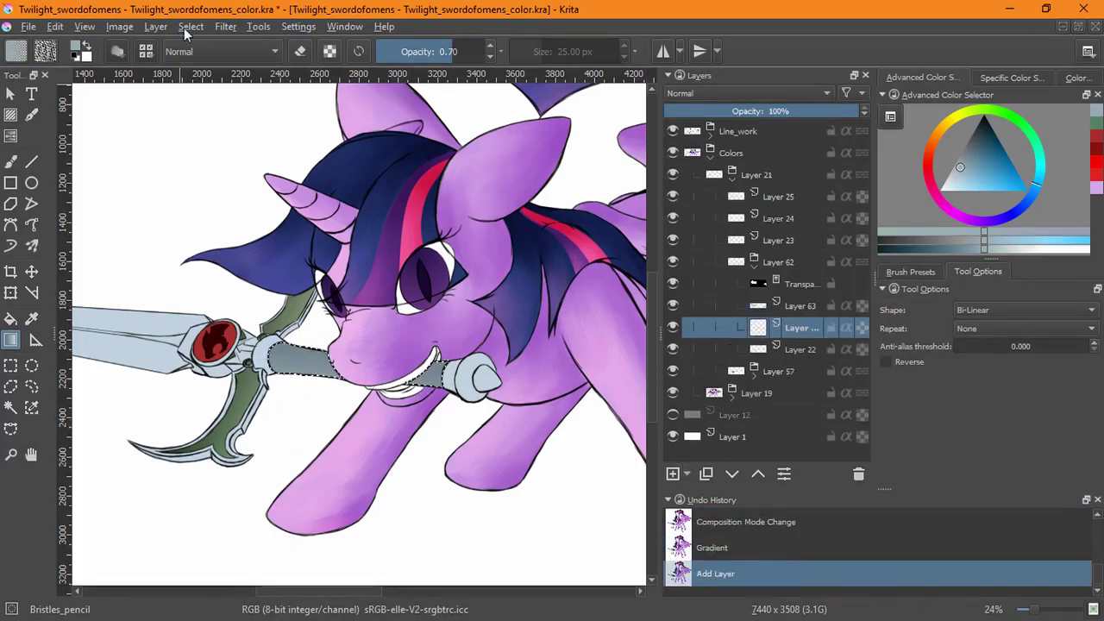
key(ctrl+shift+a)
scroll(409, 278, up, 5)
scroll(339, 446, down, 5)
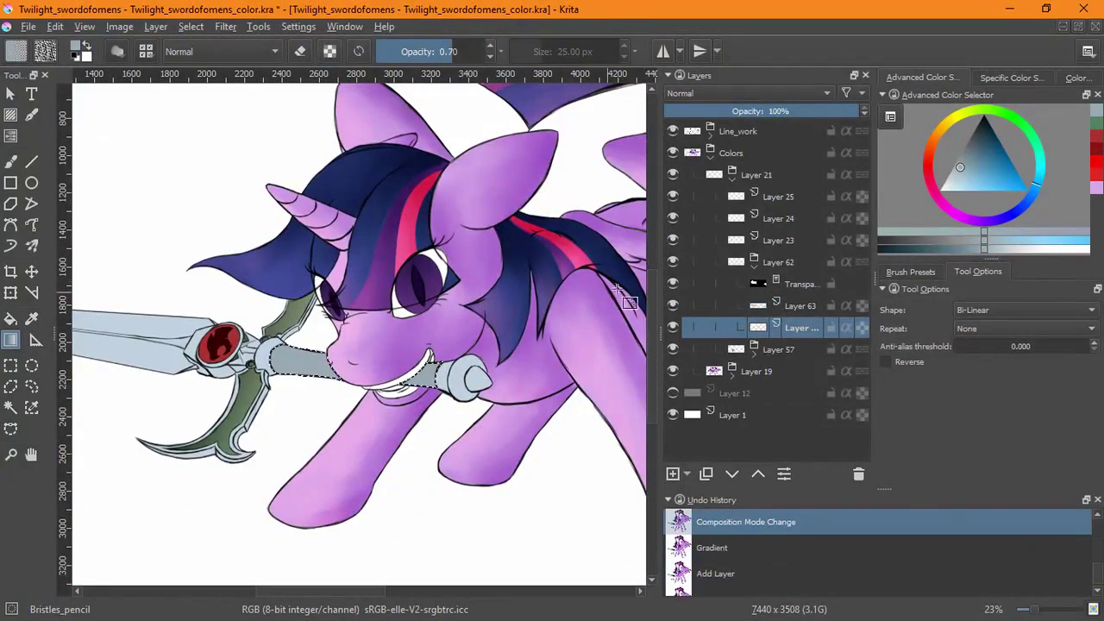
key(ctrl+z)
key(ctrl+z)
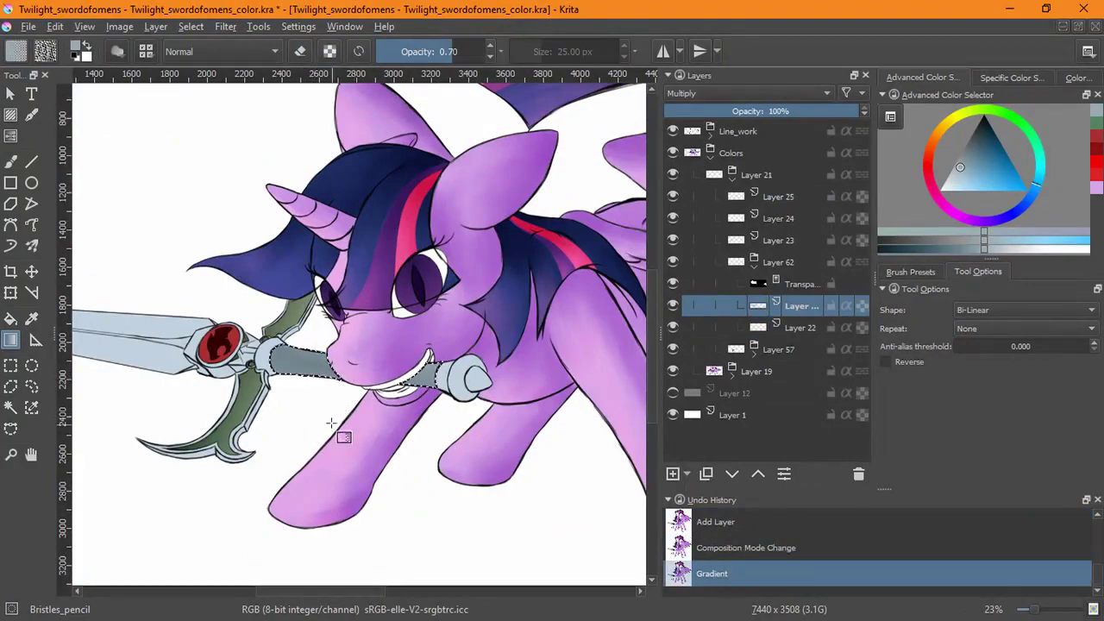
key(ctrl+shift+z)
key(ctrl+shift+z)
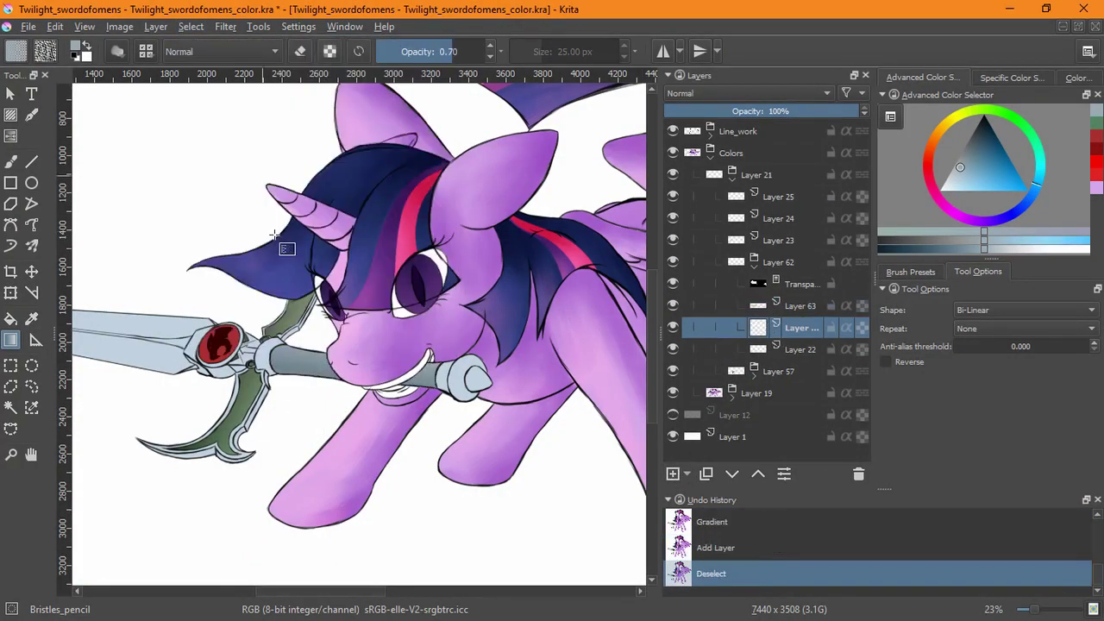
key(ctrl+z)
Raise the new layer above the grip's Multiply layer, set it to Screen, and apply a red gradient across the grip.
key(ctrl+Page_Up)
click(746, 93)
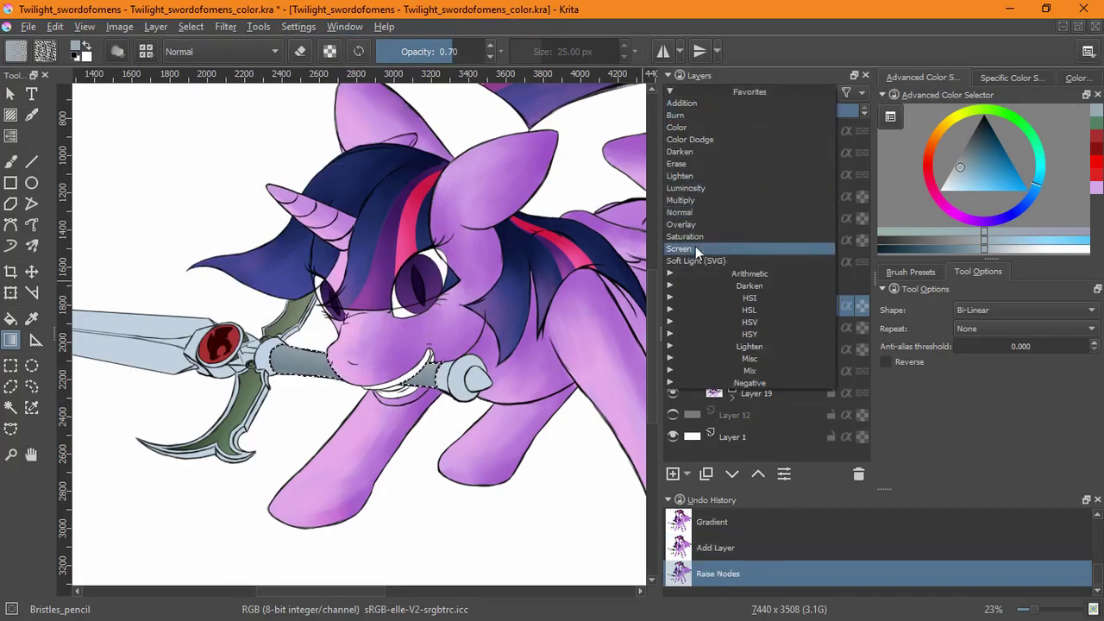
click(697, 246)
key(b)
key(g)
drag(313, 385, 286, 414)
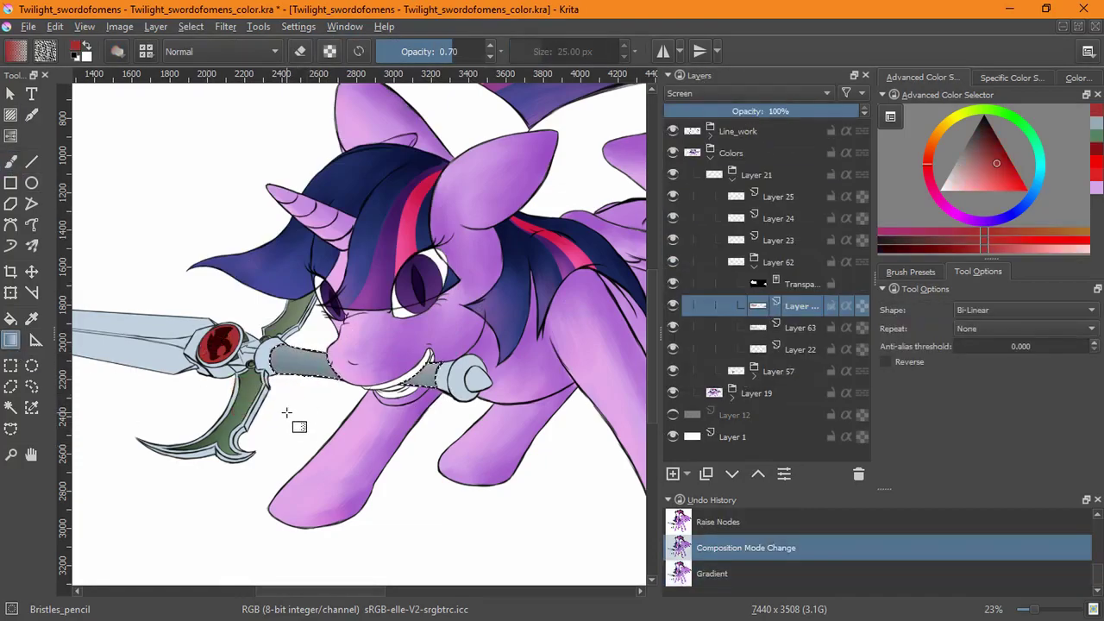
key(b)
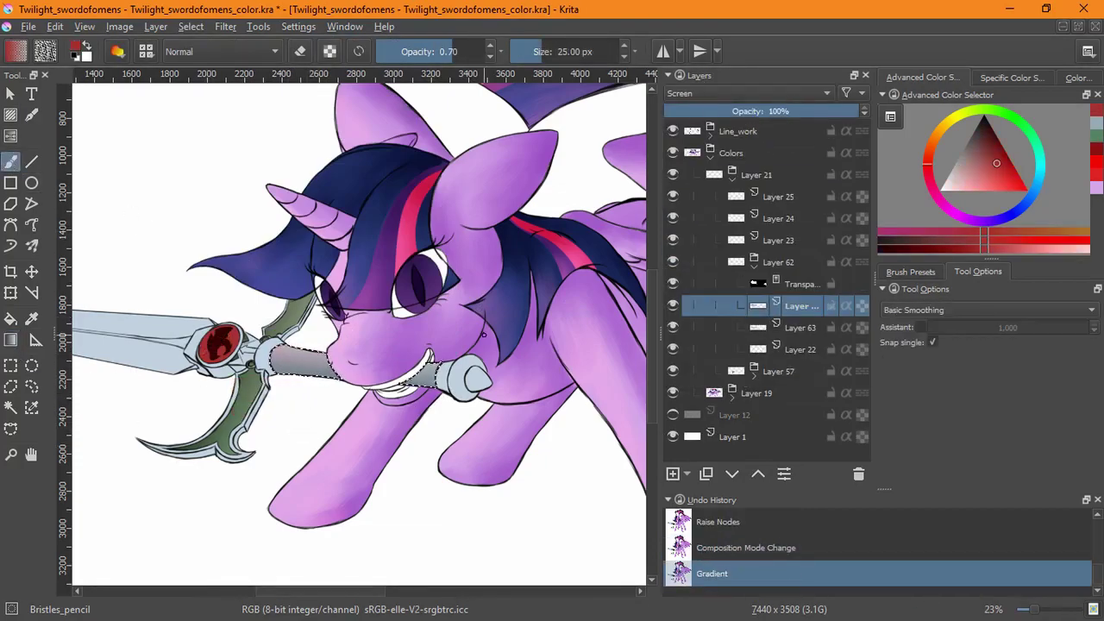
Erase the red gradient from the grip section between the mouth and the pommel using the Ink_brush_25_2 brush.
scroll(453, 365, up, 6)
drag(95, 166, 164, 145)
click(910, 271)
click(930, 367)
scroll(382, 375, down, 4)
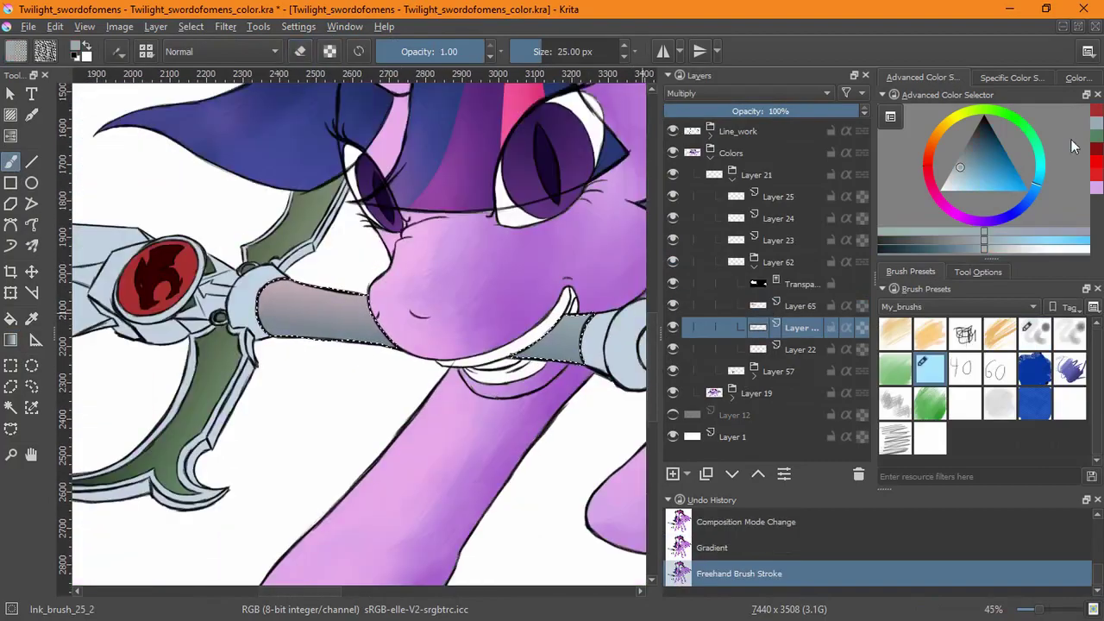
Rework the Multiply shading on the grip section between the mouth and the pommel, and deselect.
drag(517, 349, 591, 320)
key(ctrl+z)
key(ctrl+z)
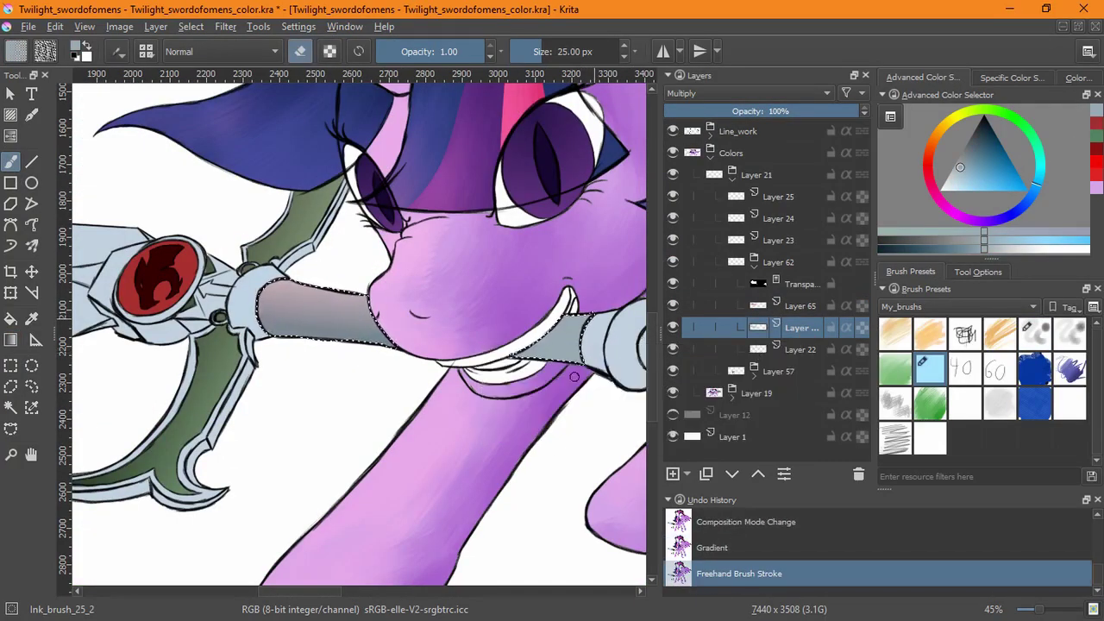
key(ctrl+shift+z)
key(ctrl+shift+z)
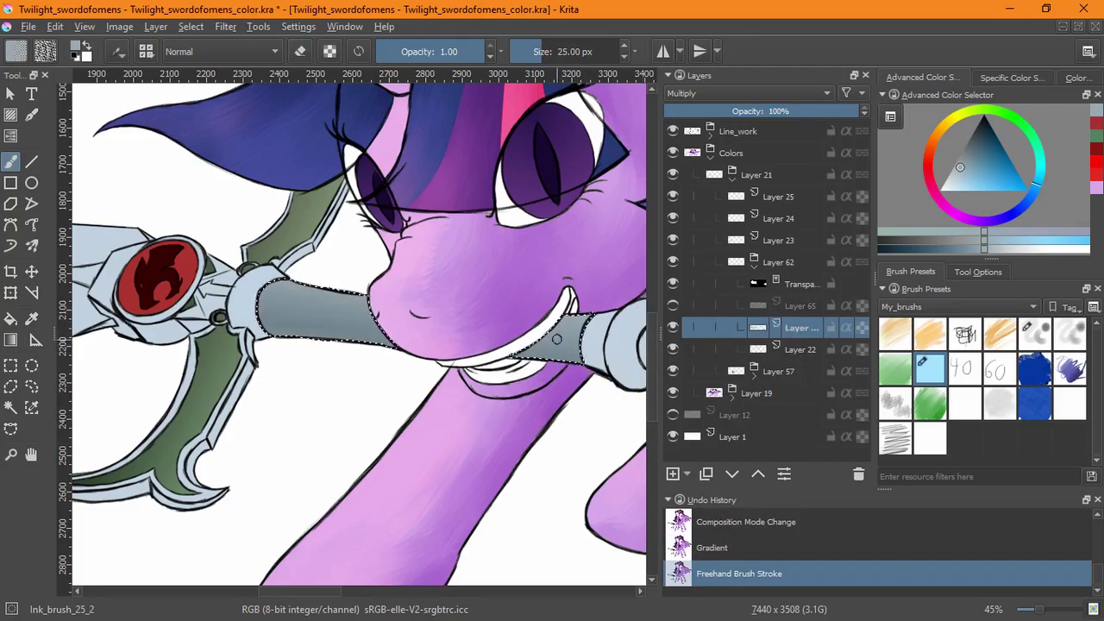
key(Page_Up)
key(ctrl+shift+a)
scroll(480, 396, down, 3)
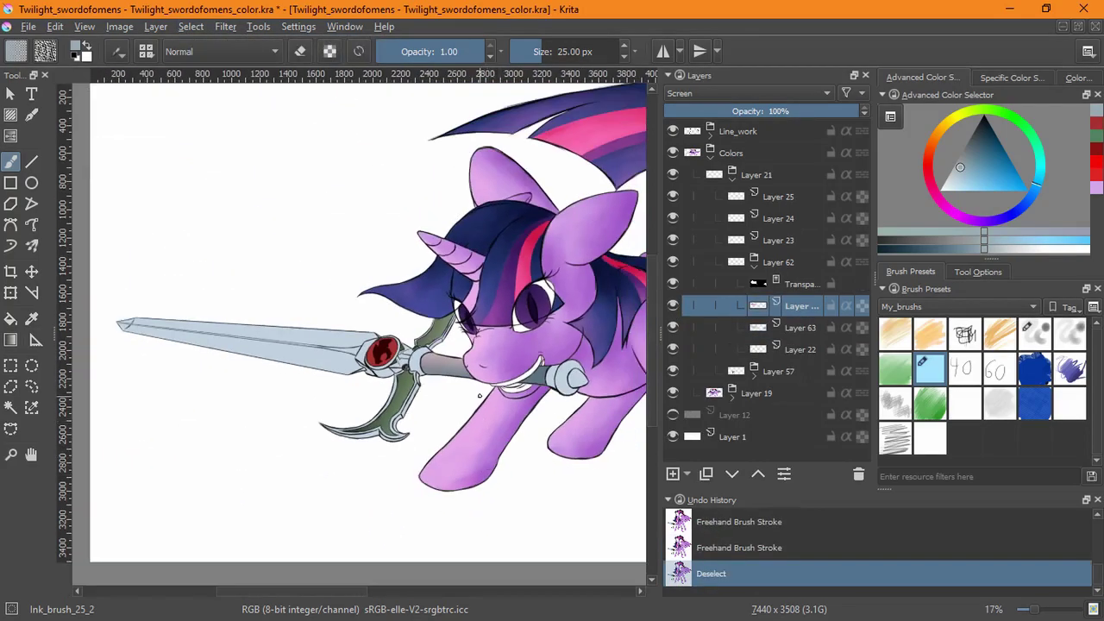
Add another Multiply layer and darken the grip beside the mouth with the bristle pencil, blending with Bristles_pencil_smug.
key(Insert)
click(747, 92)
click(698, 129)
click(1035, 332)
scroll(596, 389, up, 4)
key(slash)
mouse_move(470, 415)
mouse_down()
mouse_move(453, 379)
mouse_move(457, 406)
mouse_up()
drag(465, 363, 453, 388)
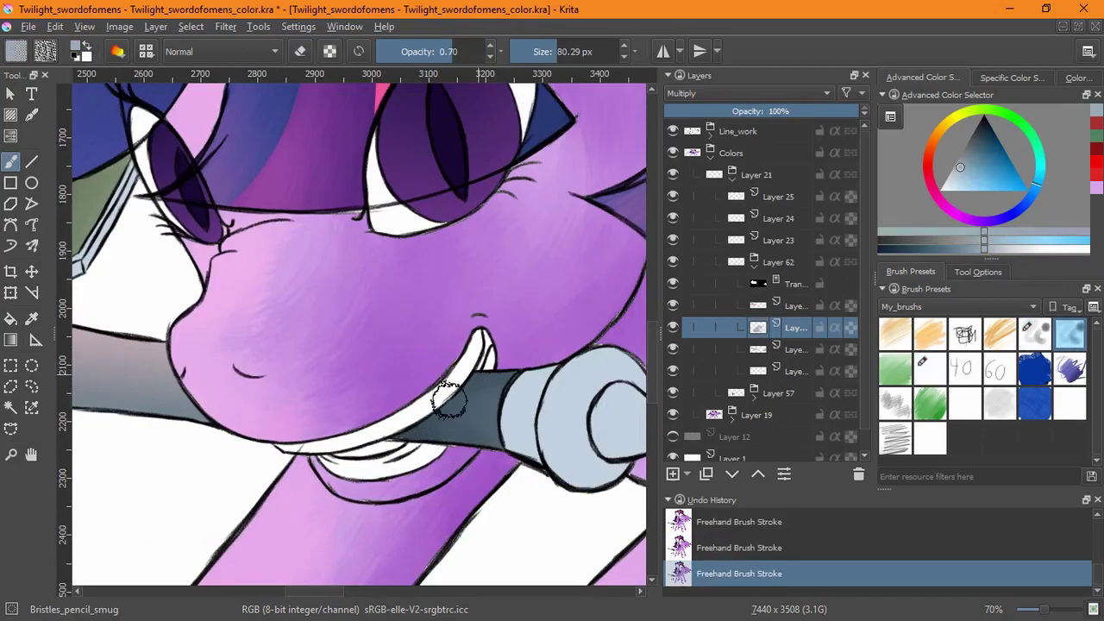
Group the sword's light metal colour layer, select its opaque pixels, and add a transparency mask and a new layer.
scroll(448, 398, down, 3)
click(754, 262)
click(779, 239)
key(ctrl+g)
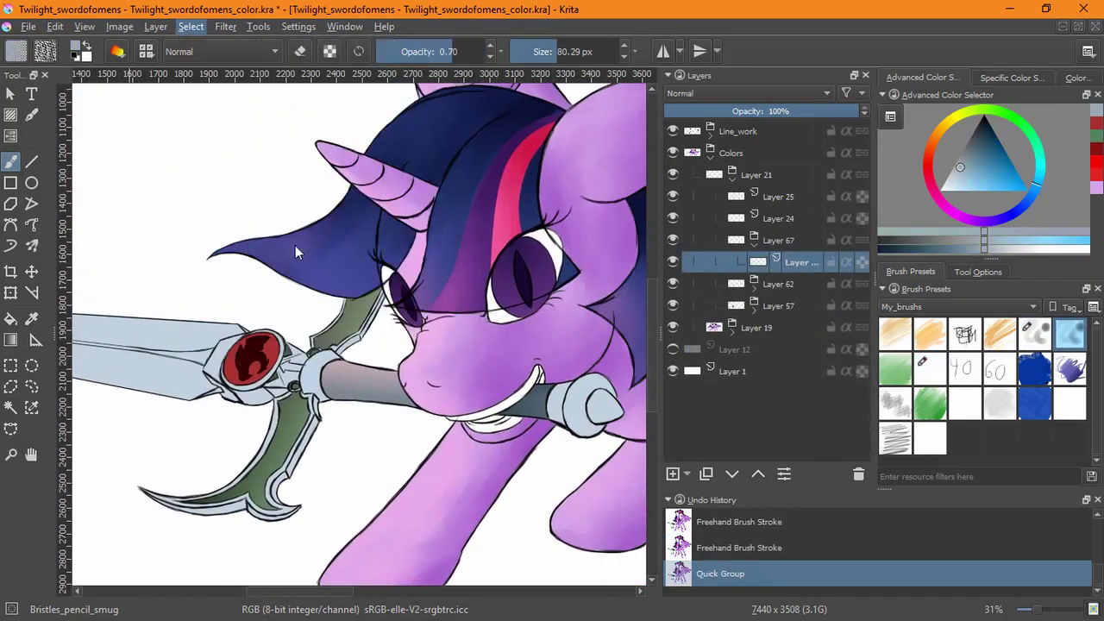
ctrl+click(736, 240)
click(687, 474)
click(726, 556)
key(Insert)
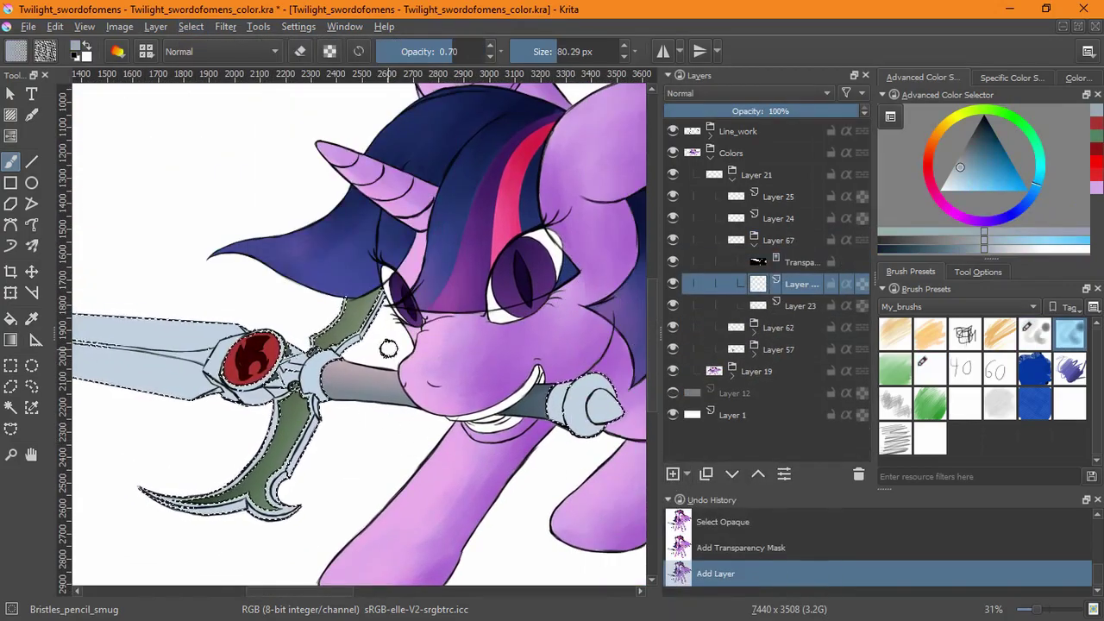
Set the new metal layer to Multiply and shade the pommel and the collar between grip and crossguard with Bristles_pencil.
click(746, 93)
click(725, 176)
scroll(604, 397, up, 3)
key(/)
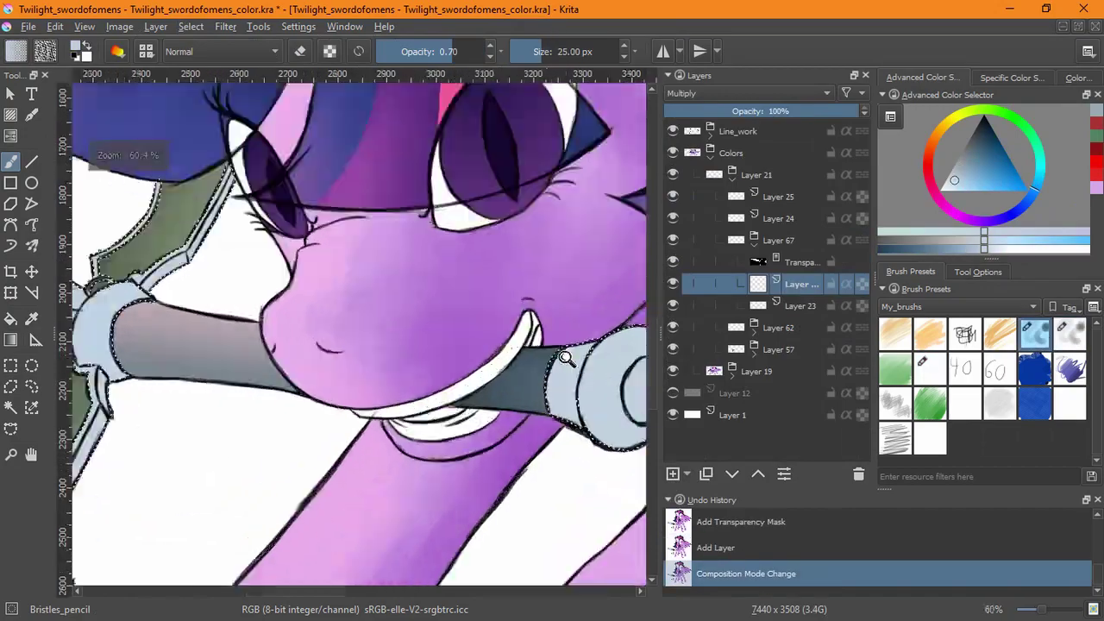
mouse_move(449, 466)
mouse_down()
mouse_move(483, 370)
mouse_move(510, 454)
mouse_move(552, 380)
mouse_move(518, 449)
mouse_move(500, 431)
mouse_up()
drag(95, 327, 525, 370)
drag(432, 345, 514, 151)
scroll(256, 484, up, 5)
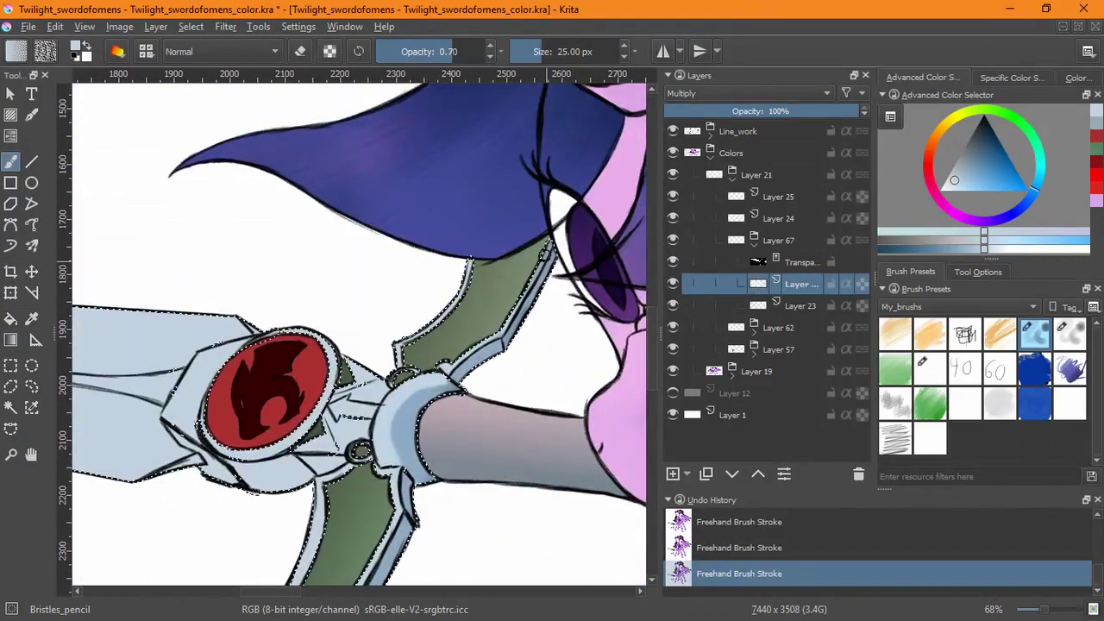
Add another layer above the metal's Multiply layer, give it a selection mask, and deselect.
click(674, 474)
click(686, 473)
click(733, 609)
key(ctrl+shift+a)
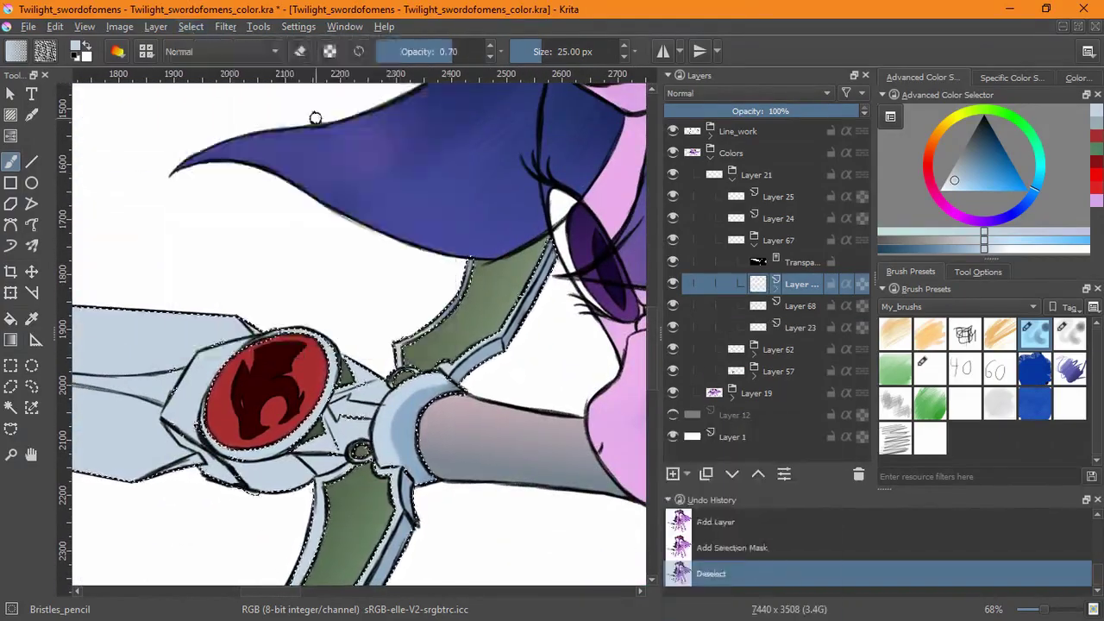
On the metal's Multiply layer, shade the base of the blade beside the gem and blend it with Bristles_pencil_smug.
drag(250, 345, 379, 380)
scroll(345, 328, down, 5)
mouse_move(379, 431)
mouse_down()
mouse_move(444, 444)
mouse_move(99, 406)
mouse_up()
mouse_move(215, 427)
mouse_down()
mouse_move(444, 302)
mouse_move(431, 340)
mouse_move(352, 390)
mouse_up()
scroll(444, 302, up, 4)
scroll(352, 390, up, 2)
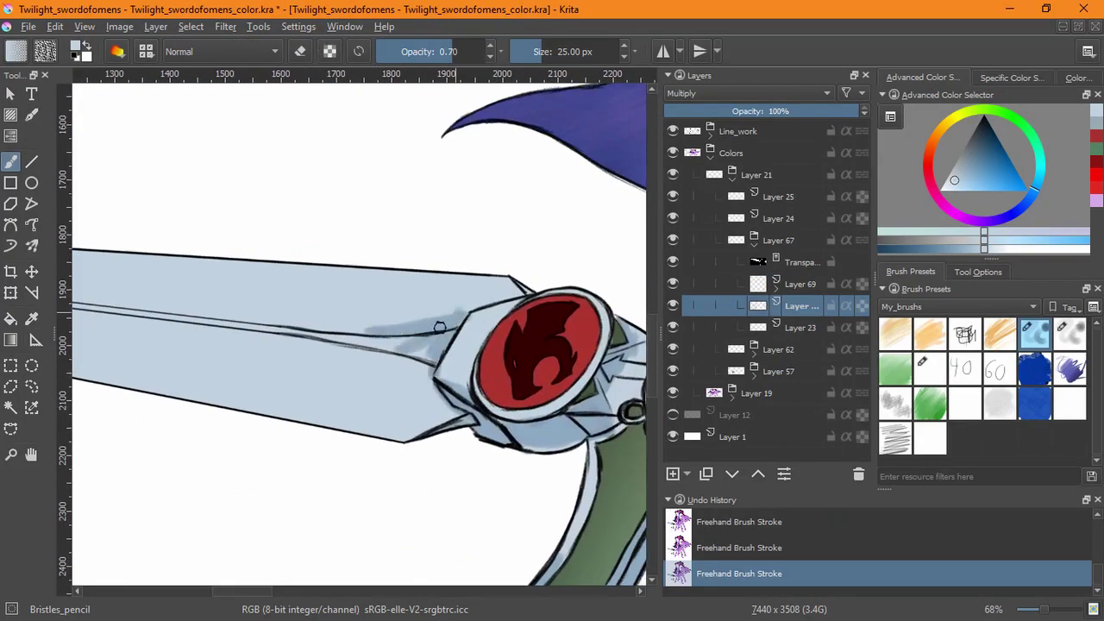
scroll(352, 390, left, 3)
scroll(308, 394, right, 3)
scroll(308, 394, down, 1)
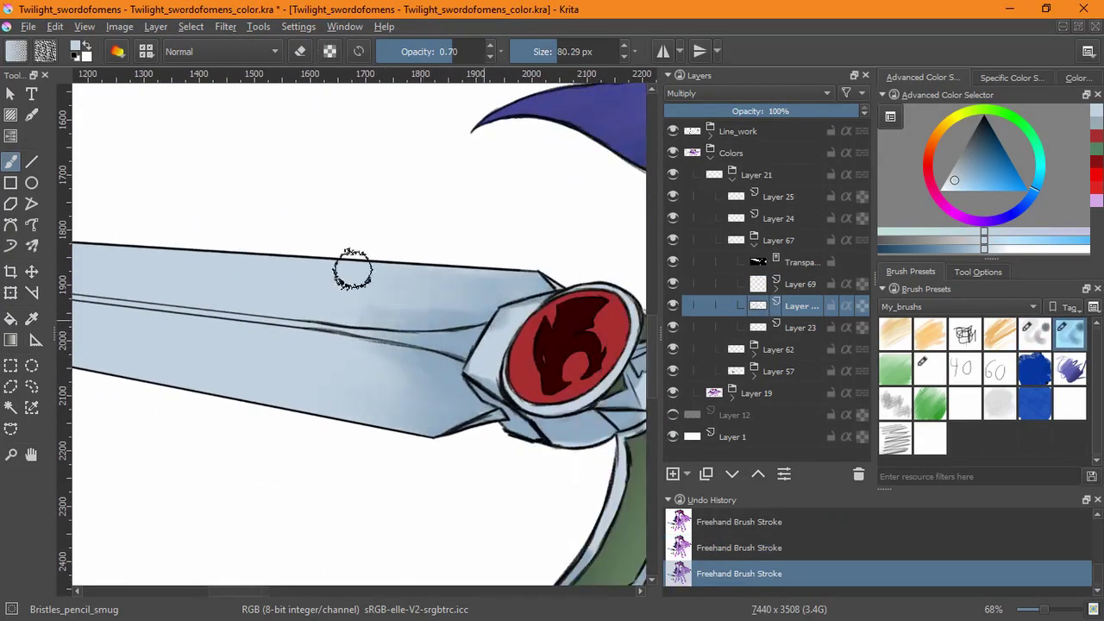
click(1070, 332)
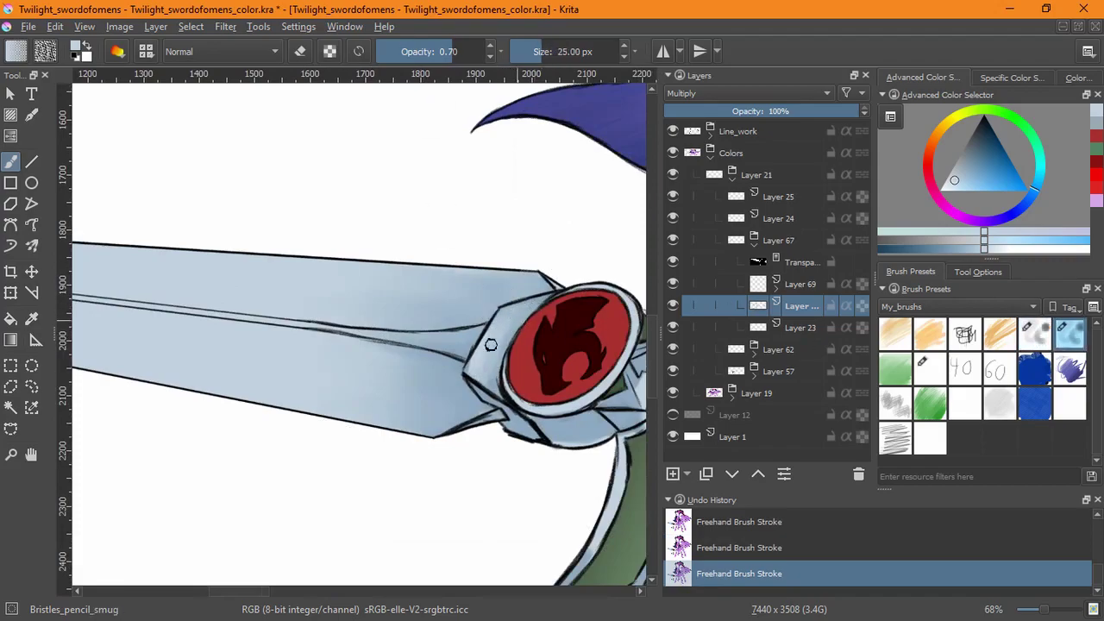
Shade the metal setting around the gem and the lower crossguard's metal edges, blending with Bristles_pencil_smug.
scroll(535, 389, right, 2)
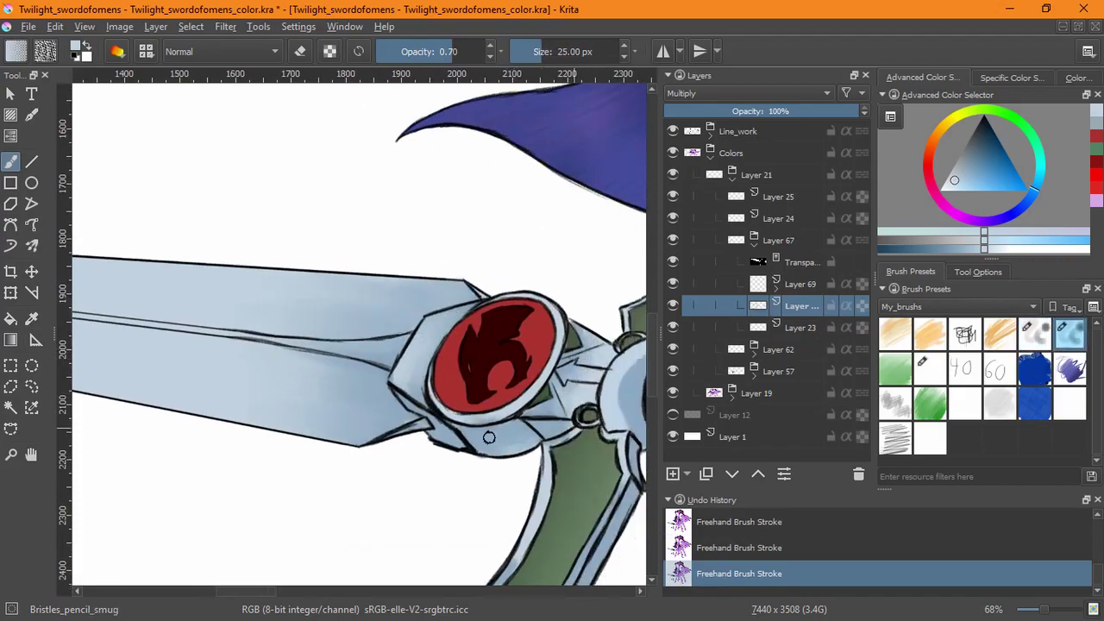
scroll(496, 414, right, 3)
drag(379, 402, 397, 402)
scroll(494, 229, down, 3)
scroll(494, 229, left, 2)
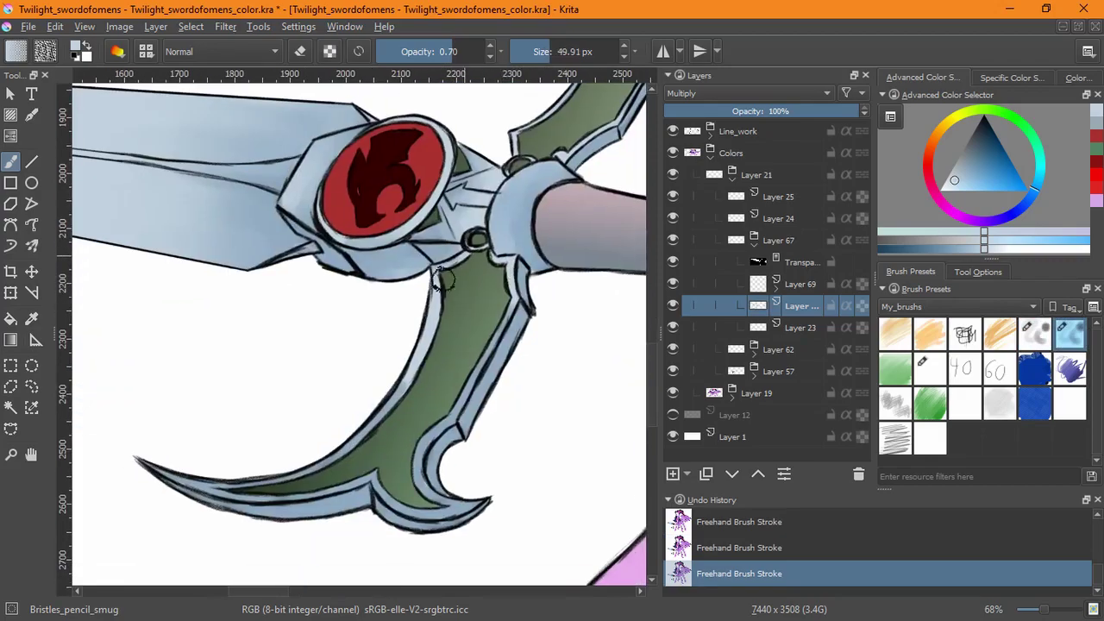
scroll(511, 216, down, 6)
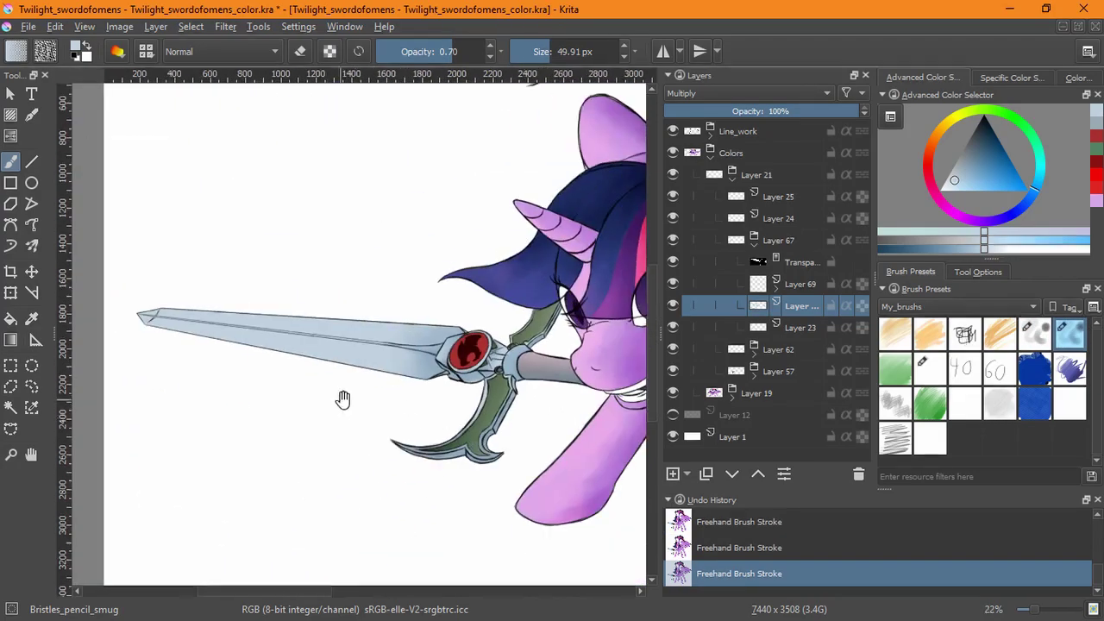
Shade and blend the blade from its tip along the central ridge on the Multiply layer.
drag(226, 345, 274, 335)
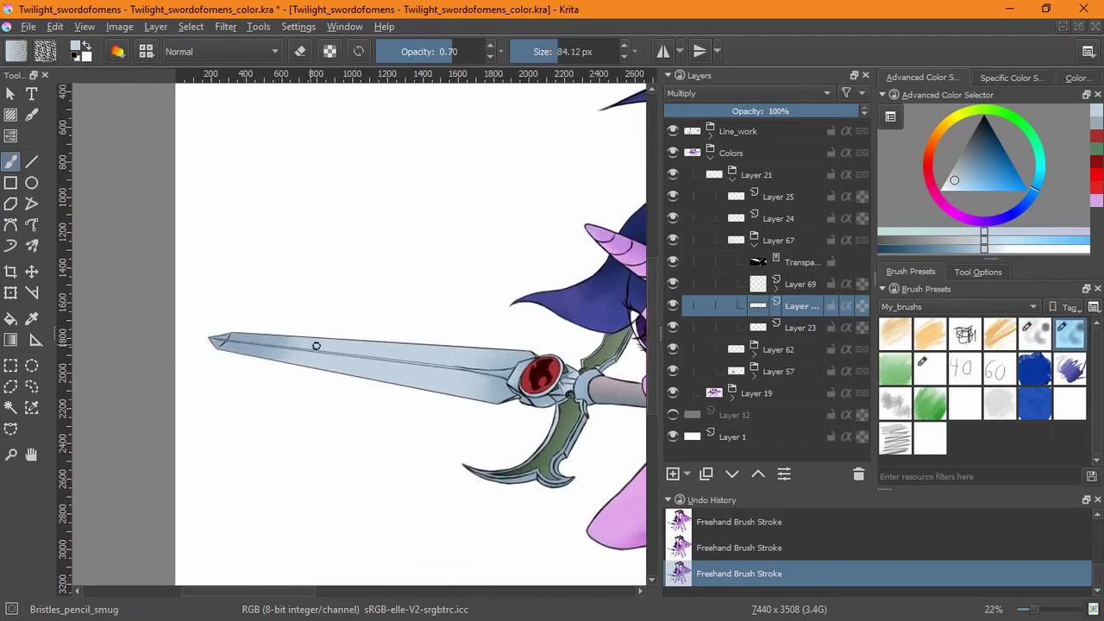
scroll(250, 345, right, 2)
scroll(250, 345, up, 1)
key(/)
key(ctrl+])
key(ctrl+])
key(ctrl+])
key(ctrl+])
key(ctrl+])
key(ctrl+])
key(/)
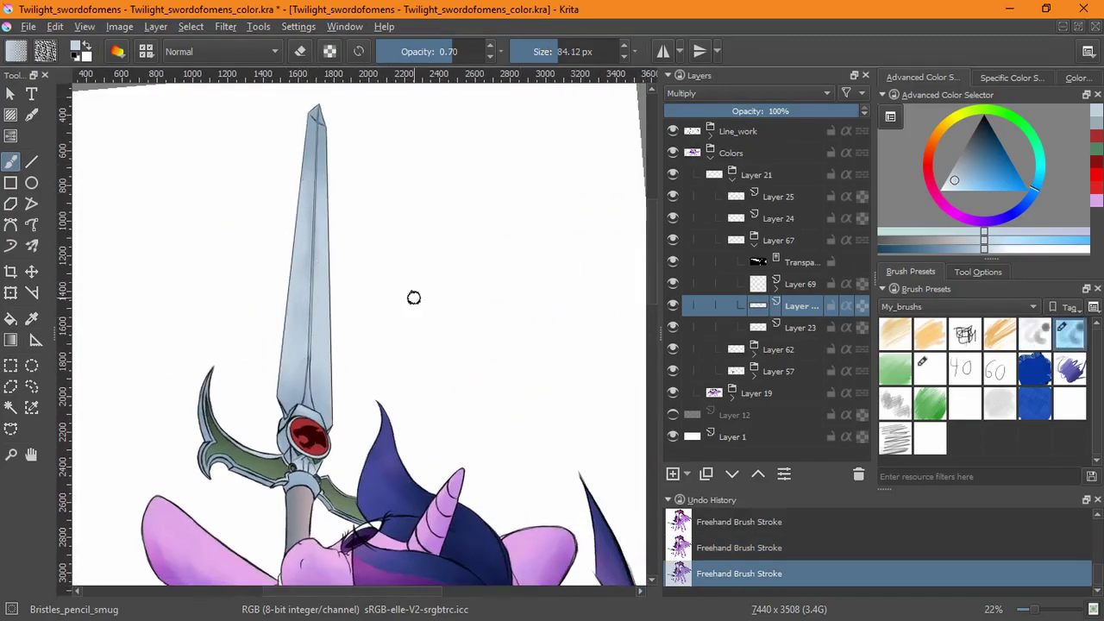
key(ctrl+[)
key(ctrl+[)
key(ctrl+[)
key(ctrl+[)
key(ctrl+[)
key(ctrl+[)
Add a Screen layer and paint red glow from the gem's colour on the grip collar and nearby crossguard edges.
key(Insert)
key(alt+shift+s)
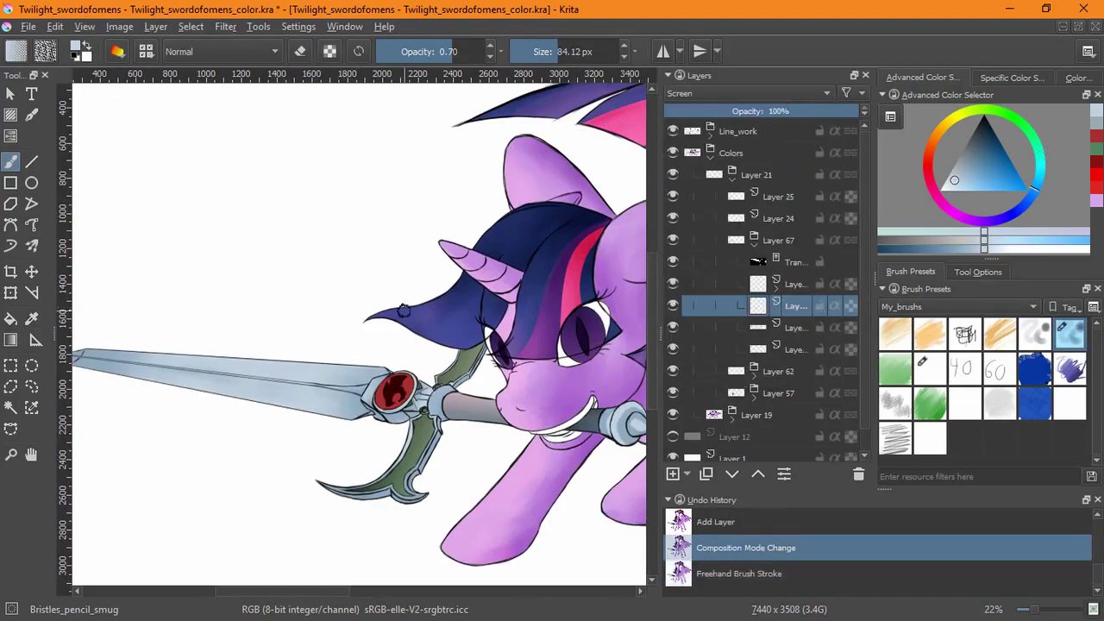
scroll(425, 416, up, 4)
key(/)
key(/)
key(/)
drag(496, 317, 440, 405)
drag(449, 336, 436, 388)
drag(479, 271, 524, 231)
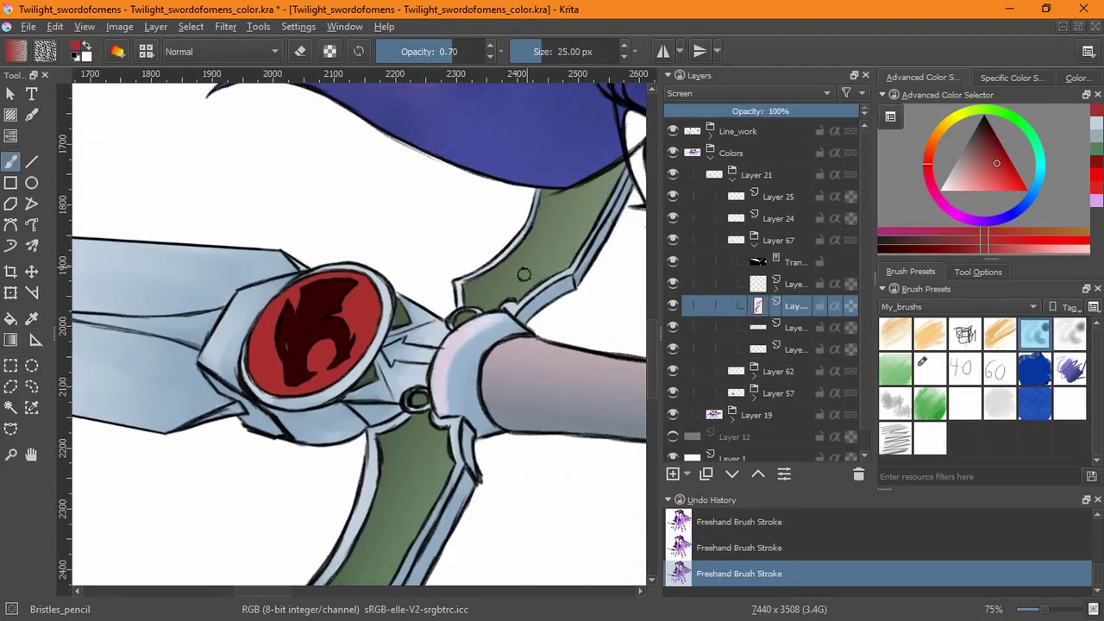
drag(585, 248, 509, 312)
drag(435, 311, 405, 393)
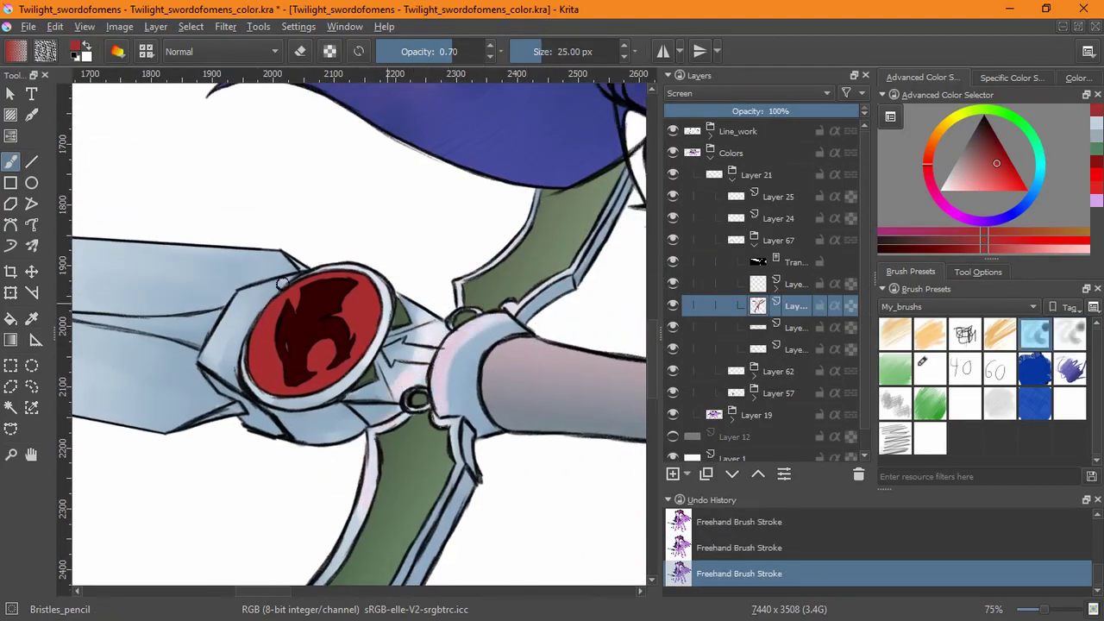
Paint the red glow on the blade near the gem and blend it with Bristles_pencil_smug.
drag(110, 265, 364, 298)
scroll(363, 298, down, 3)
key(/)
mouse_move(423, 385)
mouse_down()
mouse_move(469, 320)
mouse_move(402, 370)
mouse_move(452, 326)
mouse_up()
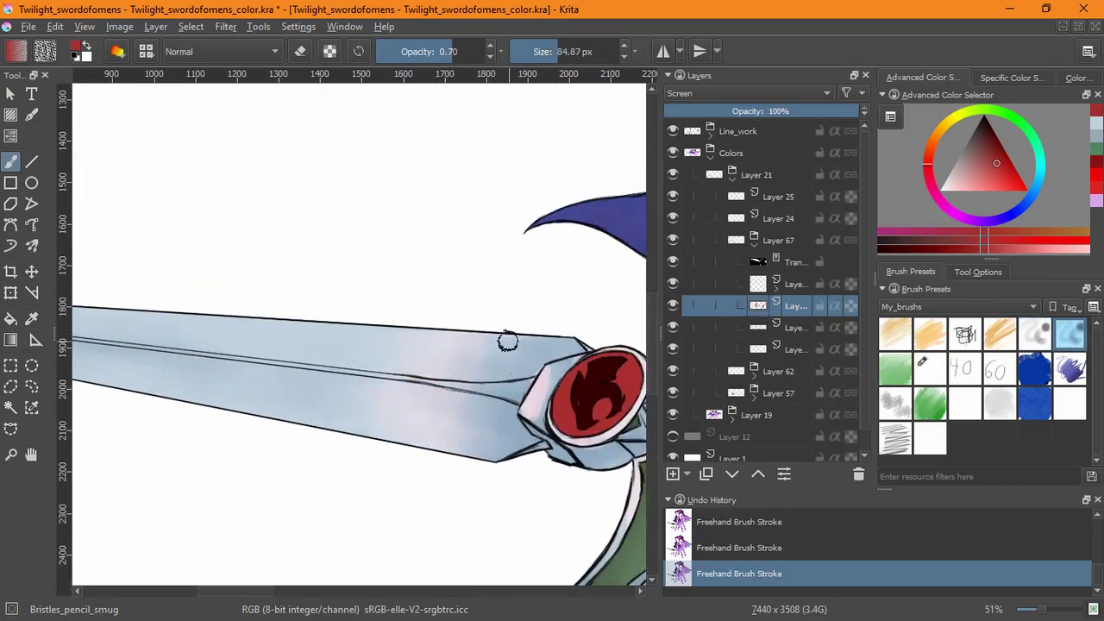
Blend the red glow on the metal around the gem and the lower crossguard's inner edge using a smaller brush.
key([)
key([)
key([)
key([)
key([)
key([)
key([)
key([)
scroll(463, 333, up, 4)
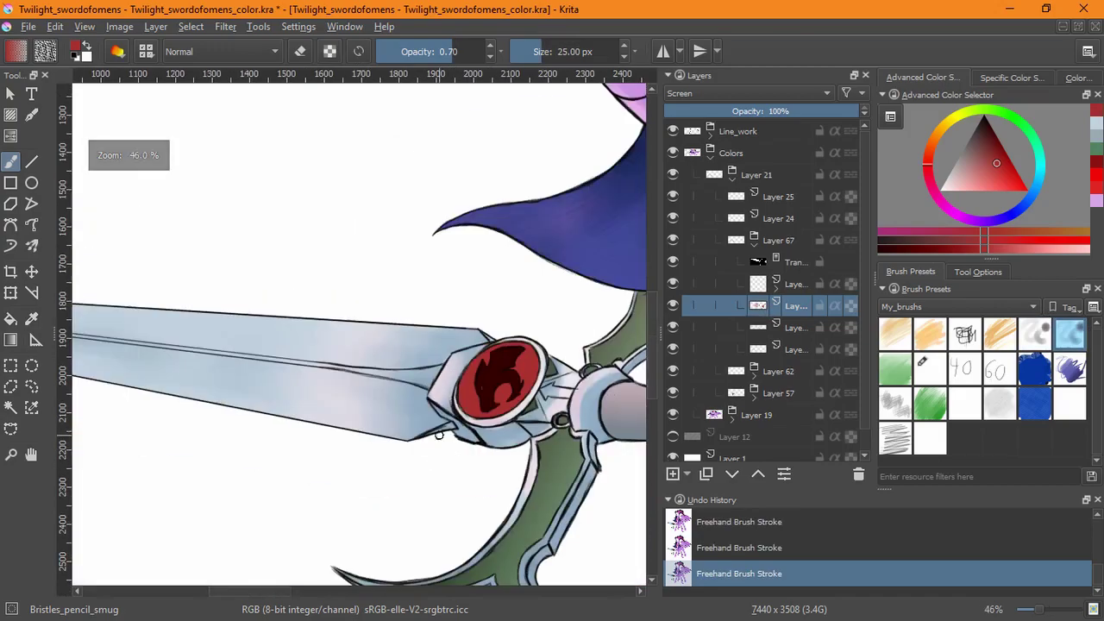
scroll(438, 410, down, 3)
scroll(448, 431, up, 2)
scroll(524, 536, down, 5)
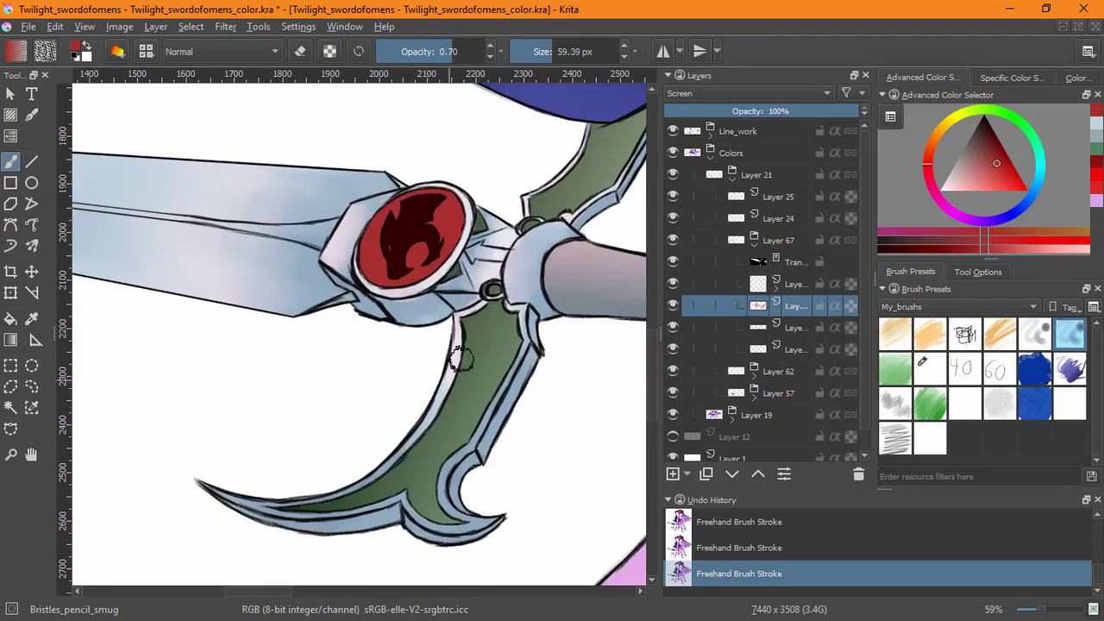
Refine the red glow along the blade and around the lower crossguard, blending with Bristles_pencil_smug.
key(/)
key(/)
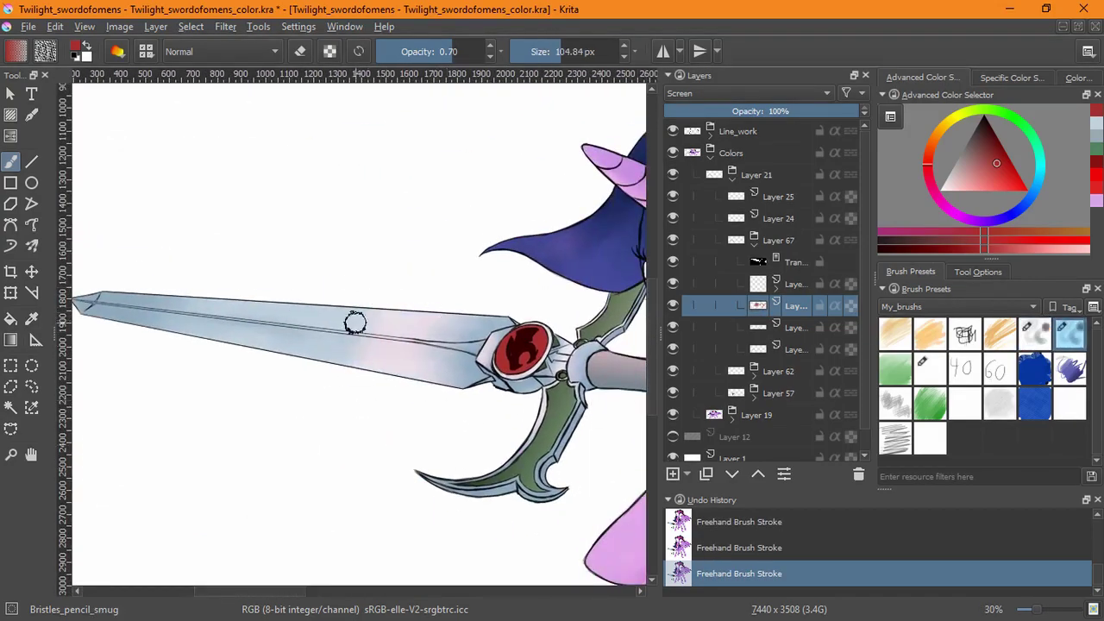
drag(355, 322, 186, 327)
scroll(434, 301, up, 5)
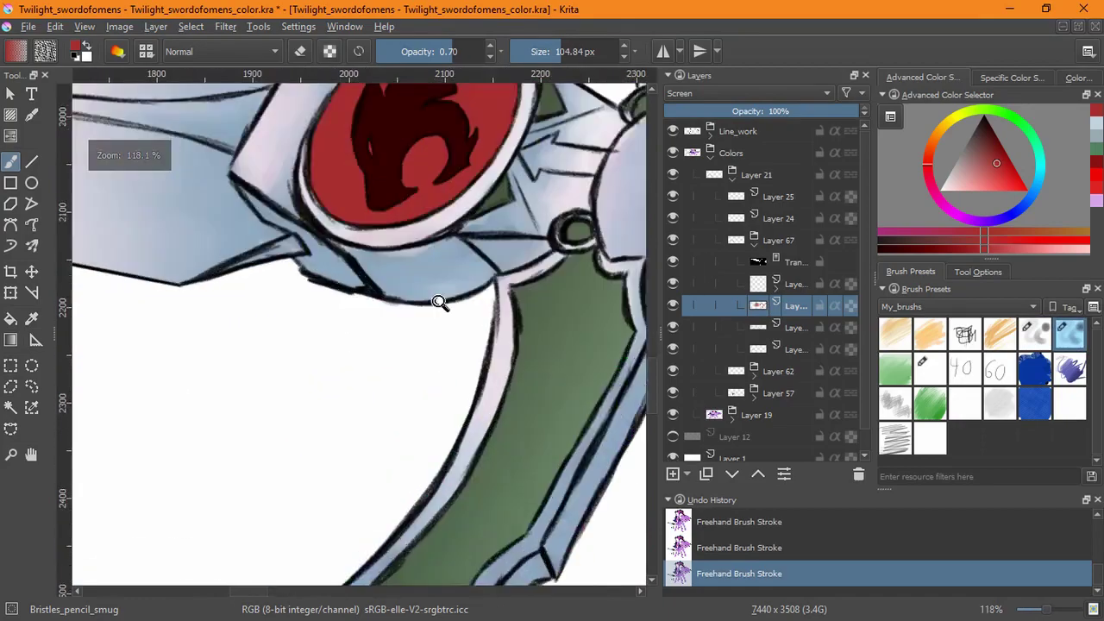
key(bracketleft)
key(bracketleft)
scroll(521, 401, down, 5)
drag(521, 401, 340, 394)
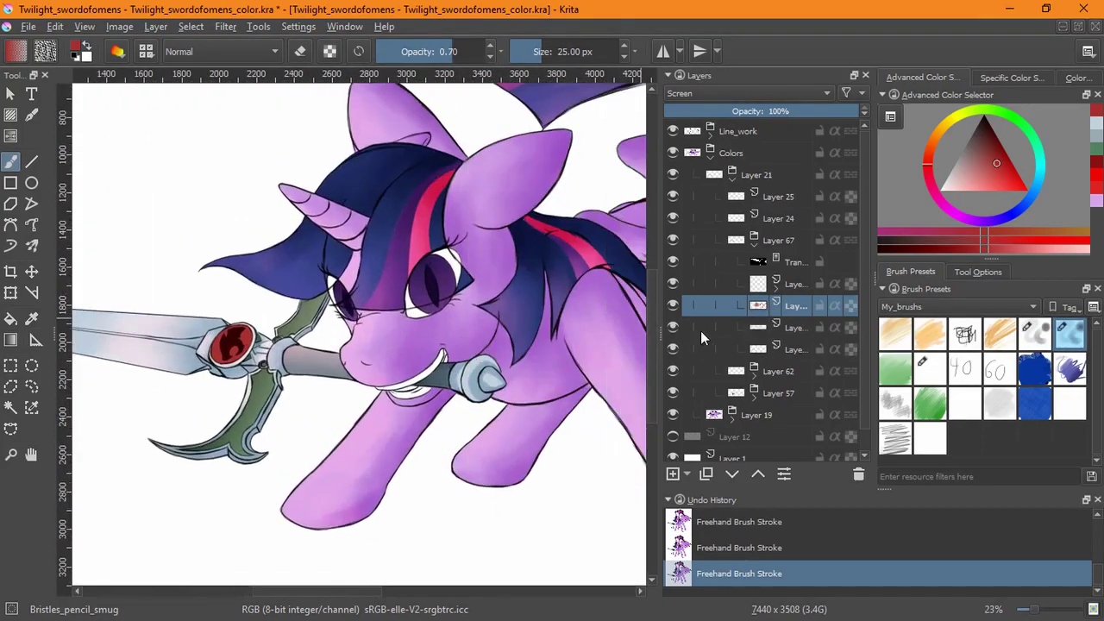
Select the metal's Multiply layer and touch up the shading on the pommel.
click(738, 330)
scroll(639, 304, up, 8)
mouse_move(639, 304)
mouse_down()
mouse_move(525, 402)
mouse_move(353, 375)
mouse_move(492, 253)
mouse_up()
scroll(492, 252, down, 8)
Add a Screen layer below the glow layer and highlight the pommel with its sampled light blue, blending with Bristles_pencil_smug.
key(Insert)
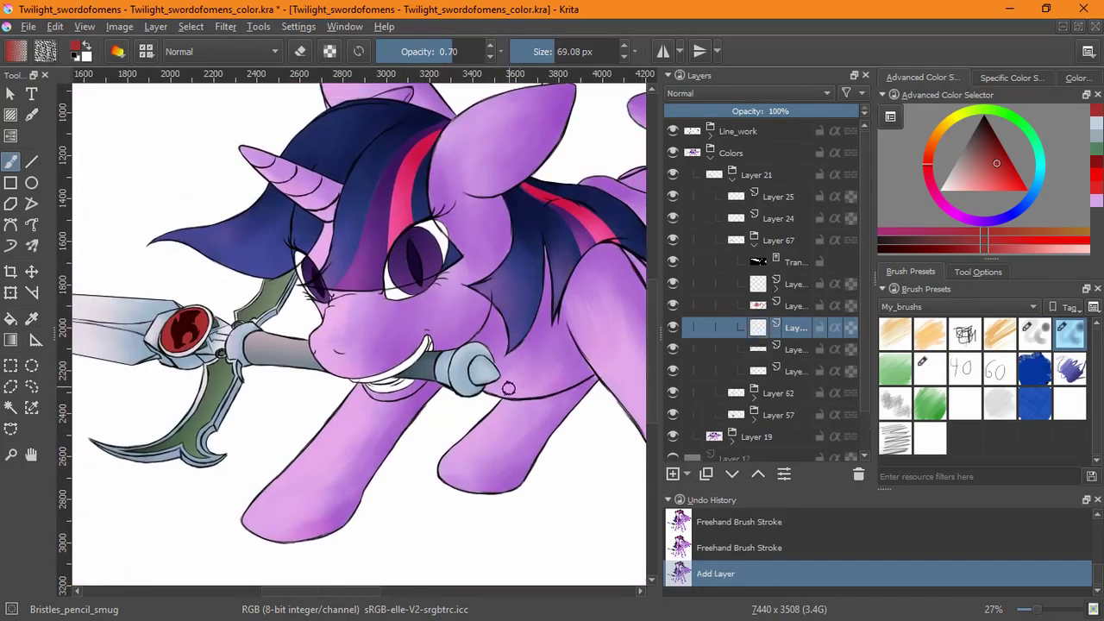
key(ctrl+z)
key(ctrl+shift+z)
ctrl+click(475, 371)
click(751, 93)
click(733, 259)
click(1035, 332)
drag(509, 423, 530, 440)
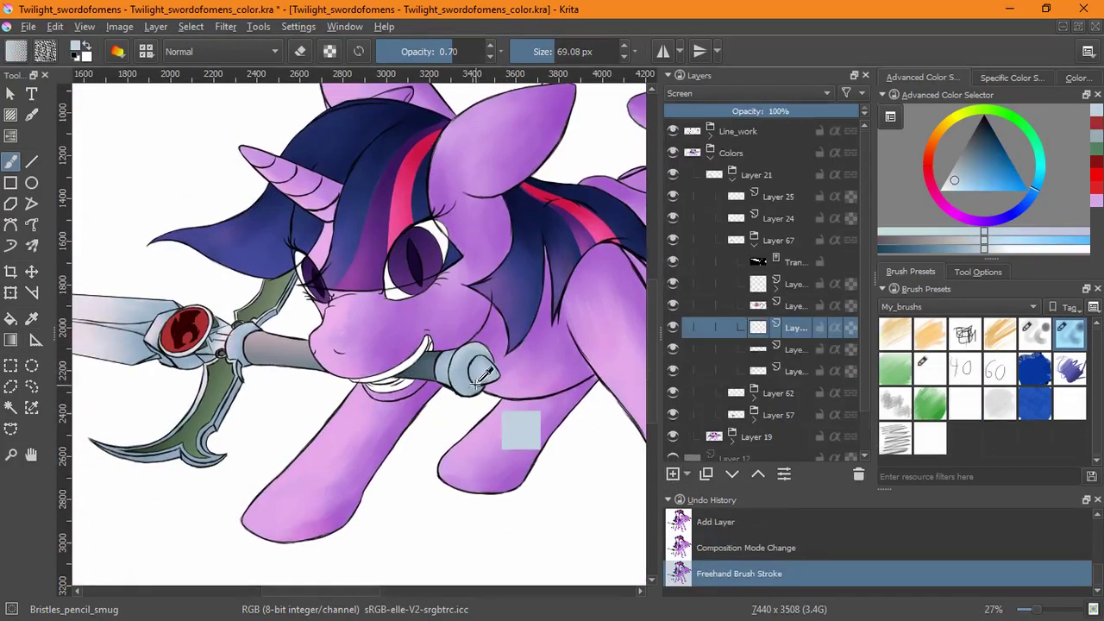
scroll(540, 312, up, 5)
key(slash)
mouse_move(540, 313)
mouse_down()
mouse_move(552, 321)
mouse_move(483, 267)
mouse_up()
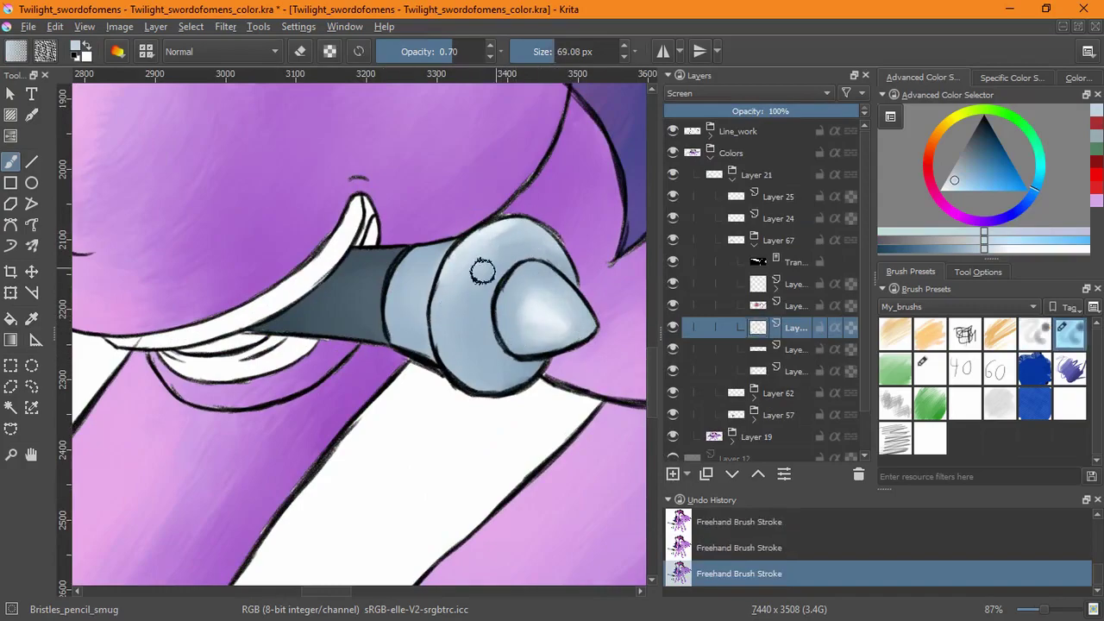
Paint a diagonal light streak across the middle of the blade with Ink_brush_25_2.
scroll(476, 399, down, 5)
key(slash)
drag(380, 399, 402, 381)
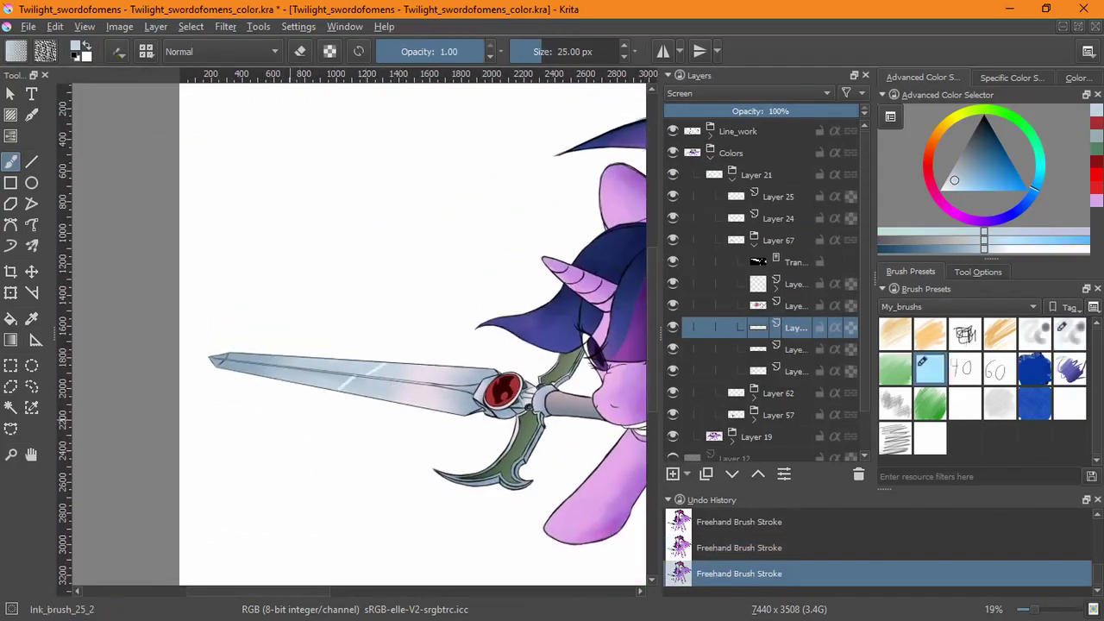
scroll(362, 387, up, 6)
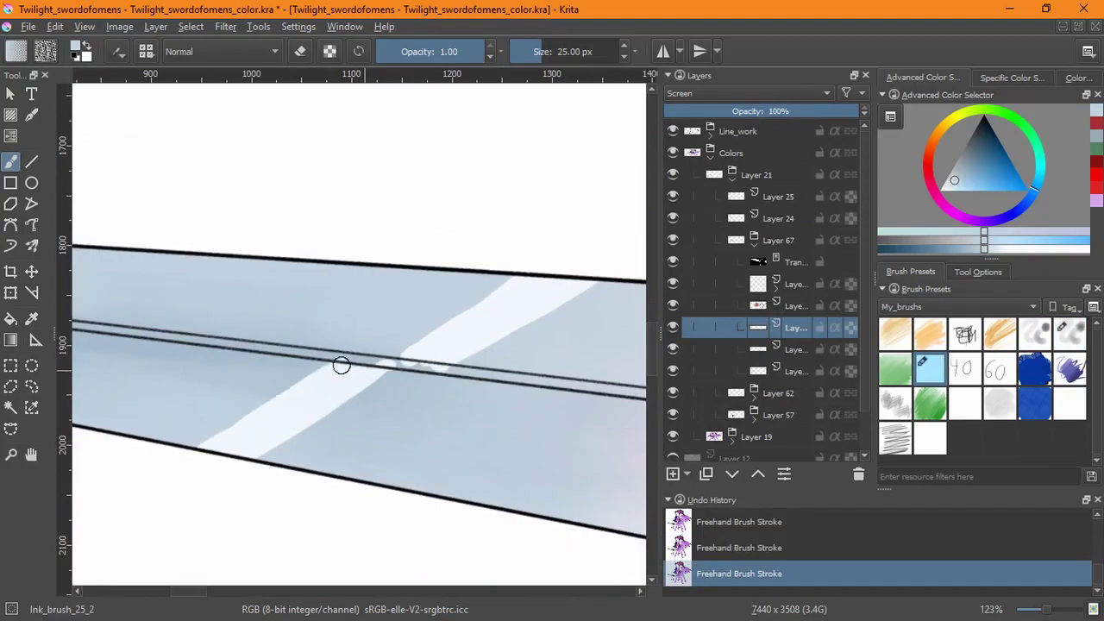
Erase the light streak between the blade's two ridge lines with an eraser of about 11 px.
key(e)
key(ctrl+z)
mouse_move(388, 365)
mouse_down()
mouse_move(337, 444)
mouse_move(336, 335)
mouse_up()
key(ctrl+z)
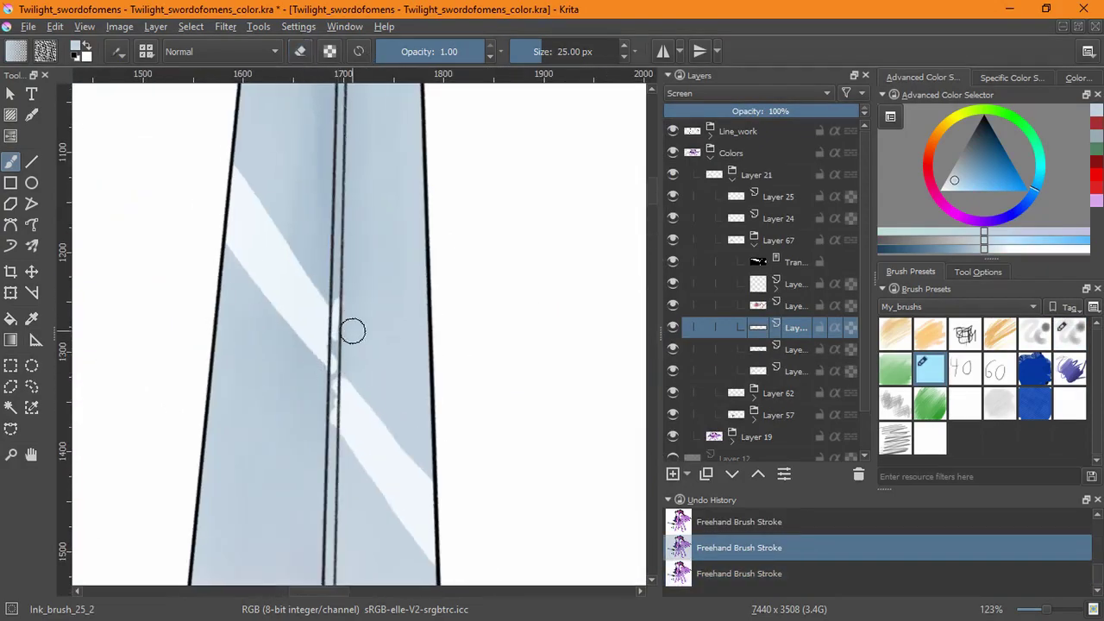
key(bracketleft)
key(bracketleft)
key(bracketleft)
scroll(333, 213, up, 4)
drag(333, 213, 329, 501)
scroll(328, 501, down, 6)
key(5)
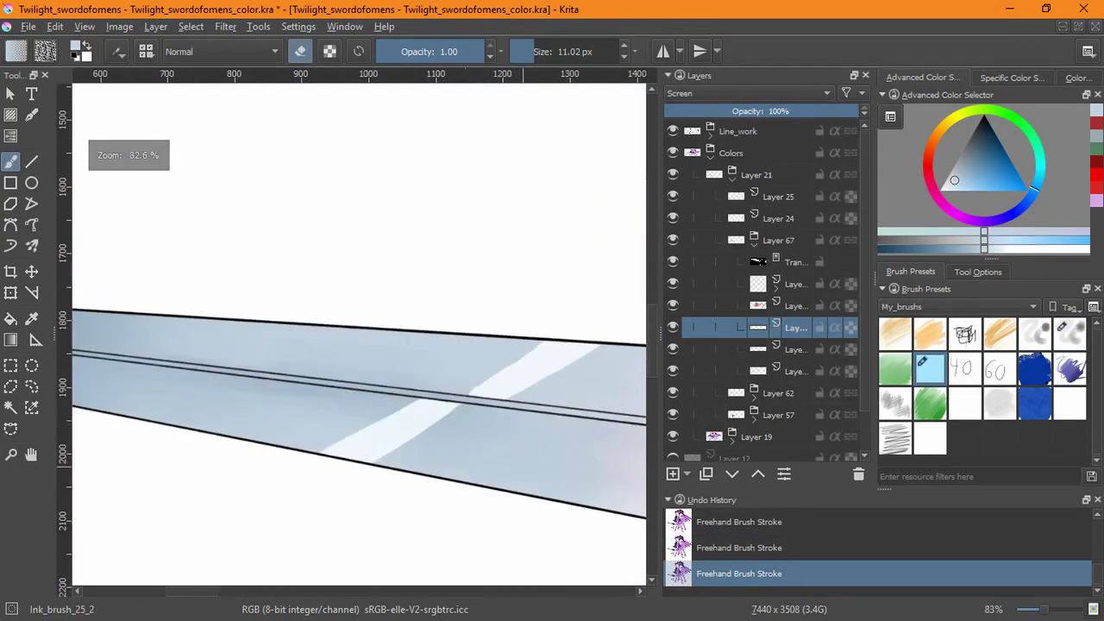
Soften and blend the light streak on both halves of the blade with Bristles_pencil_smug.
key(slash)
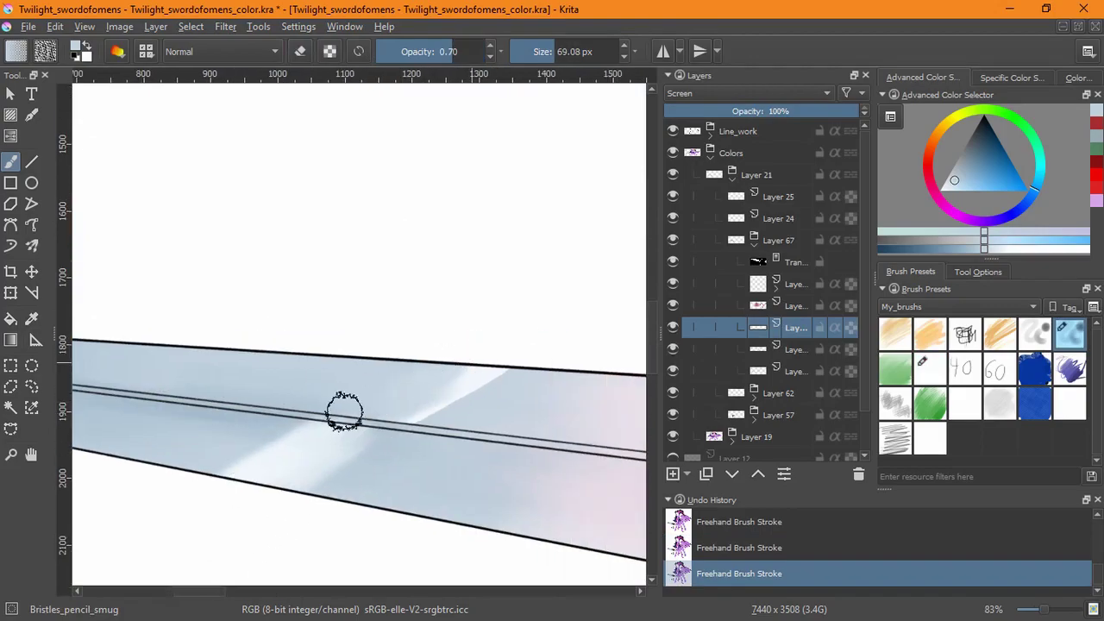
scroll(345, 407, down, 4)
scroll(252, 376, up, 5)
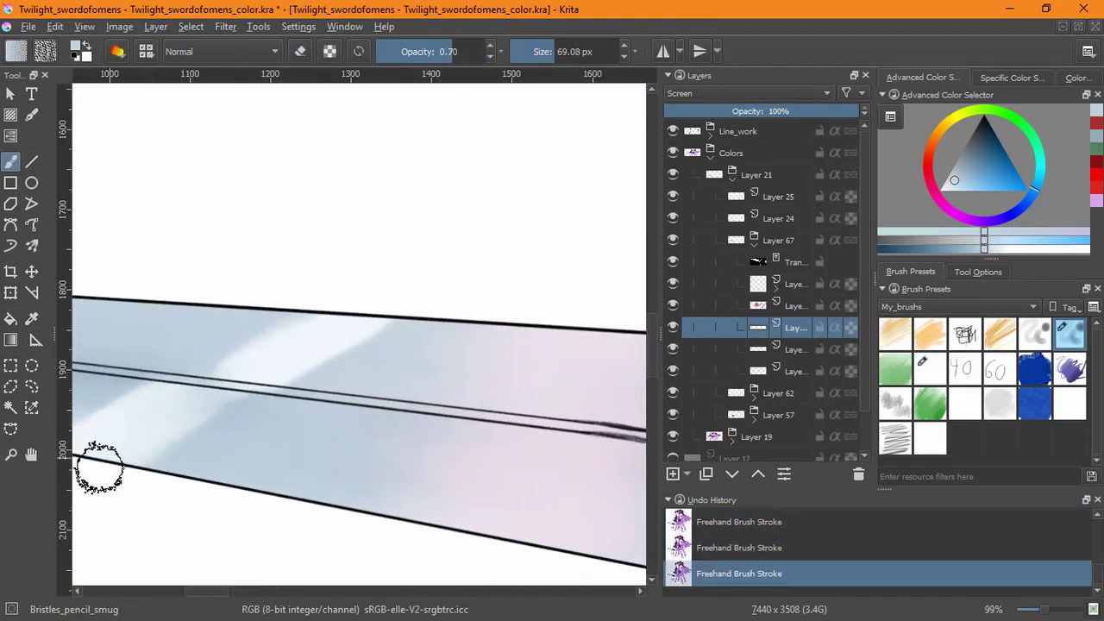
drag(338, 301, 338, 502)
scroll(338, 502, down, 3)
Collapse the metal layer group and put the gem's red colour layer, Layer 24, into its own group.
click(754, 239)
click(699, 218)
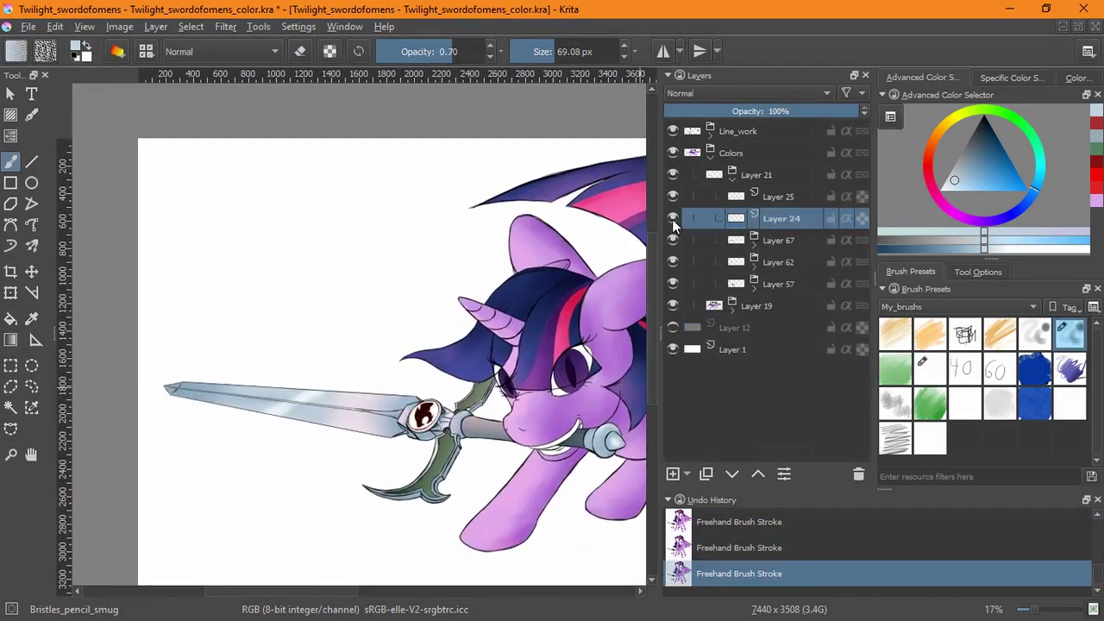
key(ctrl+g)
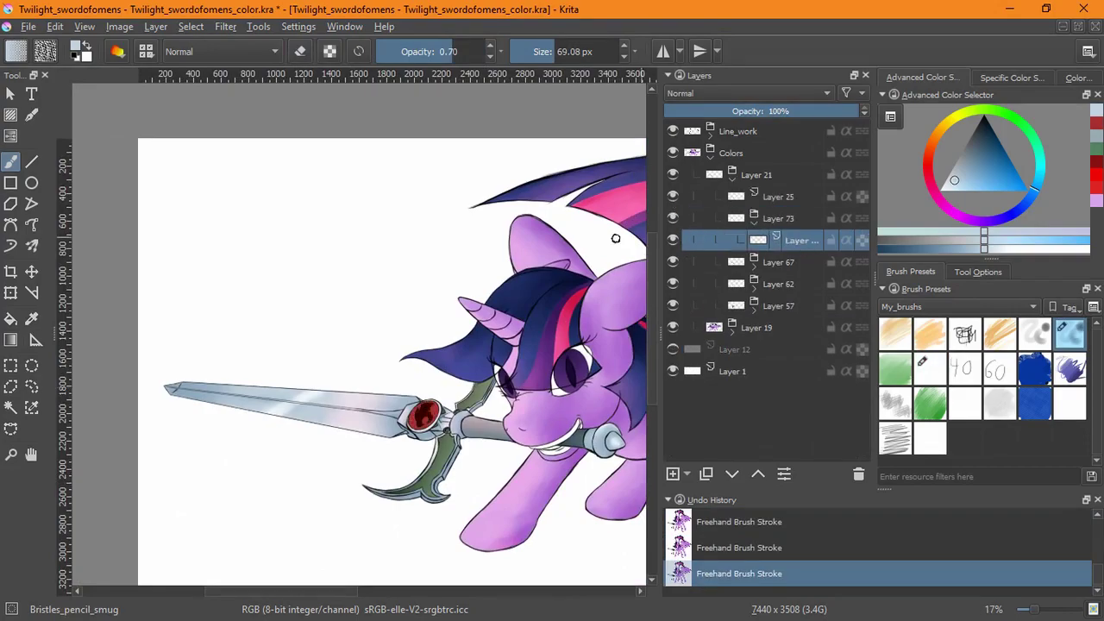
Select the gem's opaque pixels and add a new layer above Line_work, keeping the selection active.
key(alt+s)
key(o)
key(Insert)
drag(754, 131, 754, 119)
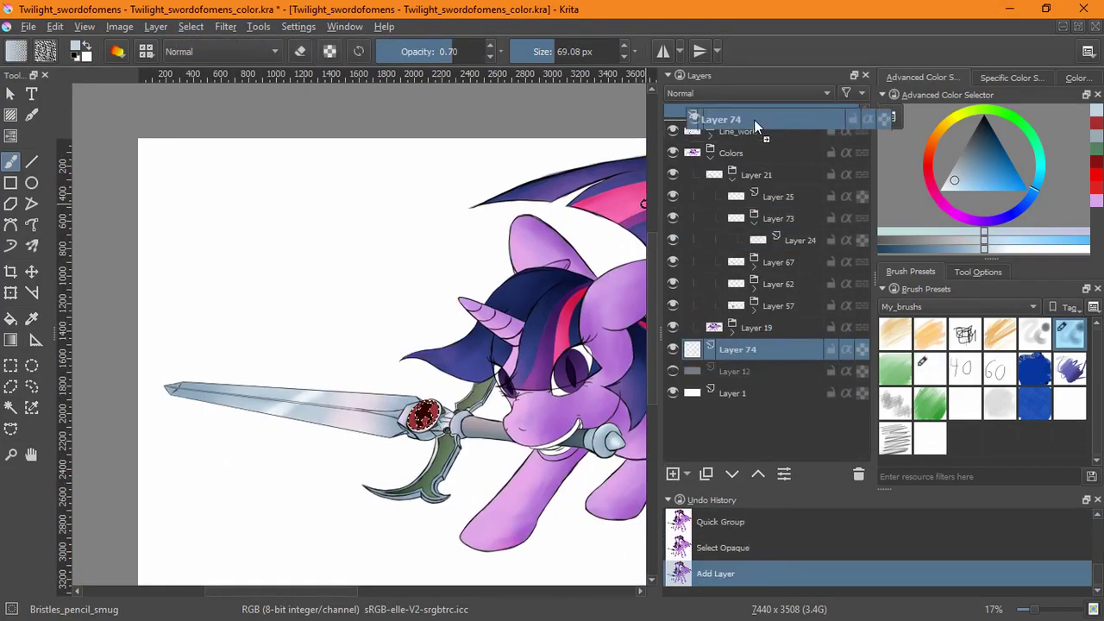
key(ctrl+shift+a)
key(ctrl+z)
Set the top layer to Screen and try filling the gem selection with red.
scroll(423, 415, up, 6)
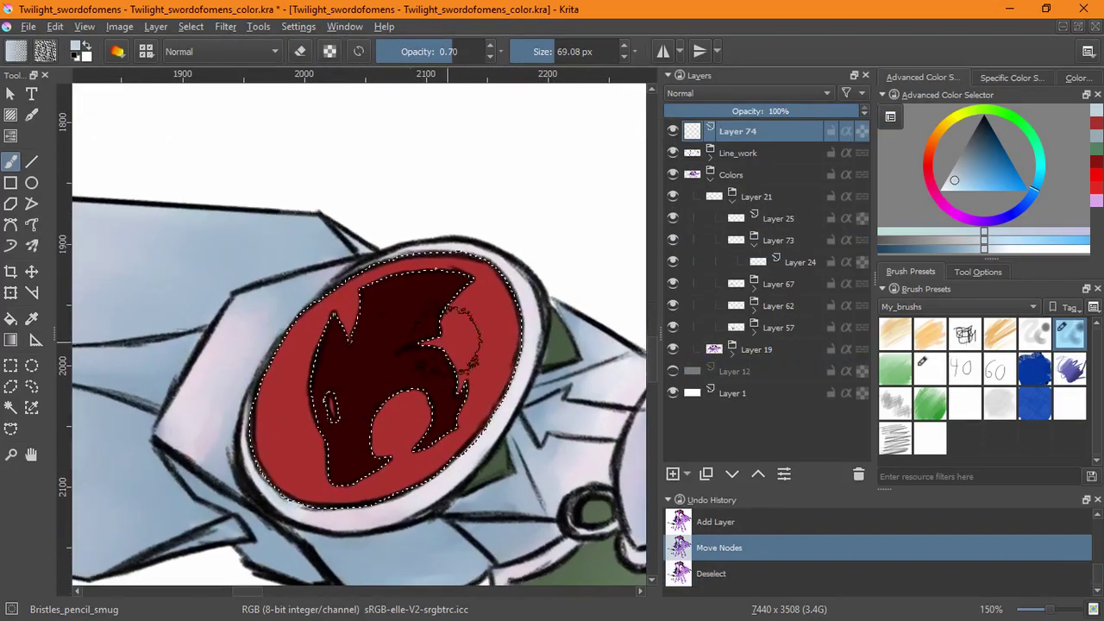
key(f)
click(753, 92)
click(699, 246)
click(293, 424)
key(ctrl+z)
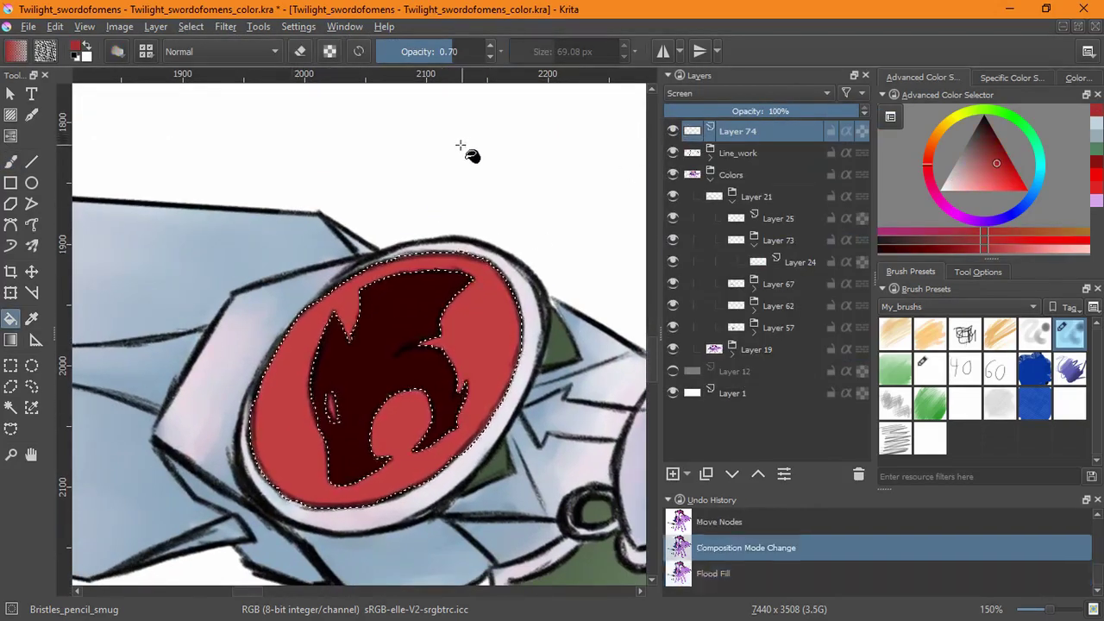
Feather the gem selection and flood fill it with red on the Screen layer.
key(alt+s)
click(278, 274)
click(466, 352)
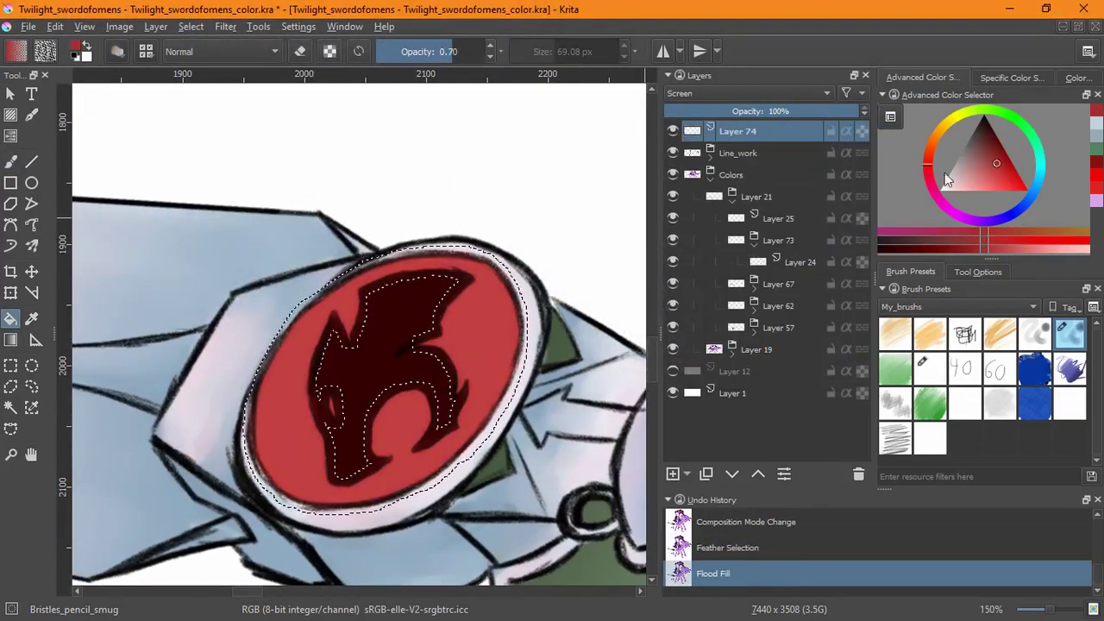
Sample a brighter red from the sword's gem, flood fill the gem selection with it and clear the selection.
ctrl+click(483, 372)
click(485, 377)
key(ctrl+shift+a)
scroll(461, 244, down, 6)
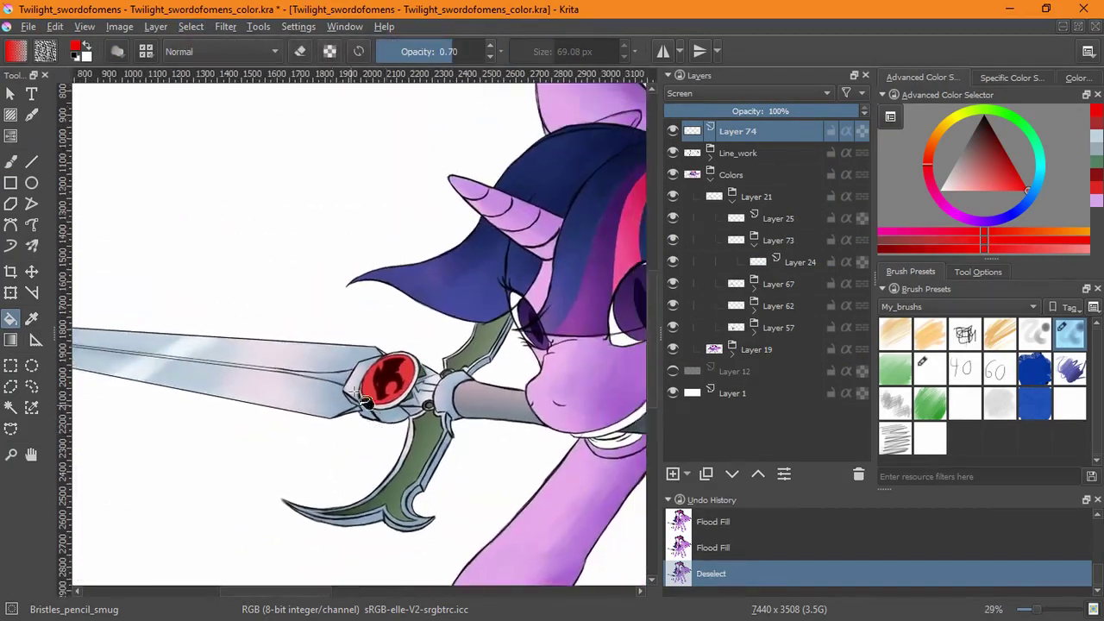
key(b)
key(/)
click(503, 387)
key(ctrl+z)
scroll(430, 347, up, 3)
scroll(429, 347, up, 2)
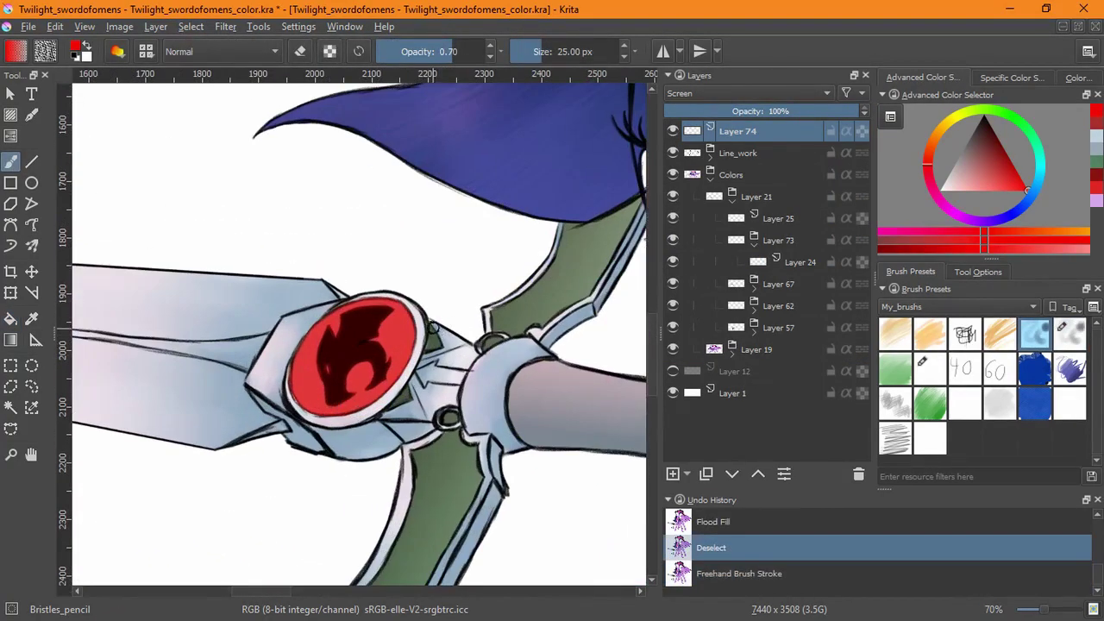
scroll(730, 94, down, 1)
scroll(776, 110, down, 1)
scroll(776, 110, up, 1)
scroll(730, 94, up, 1)
scroll(448, 239, down, 4)
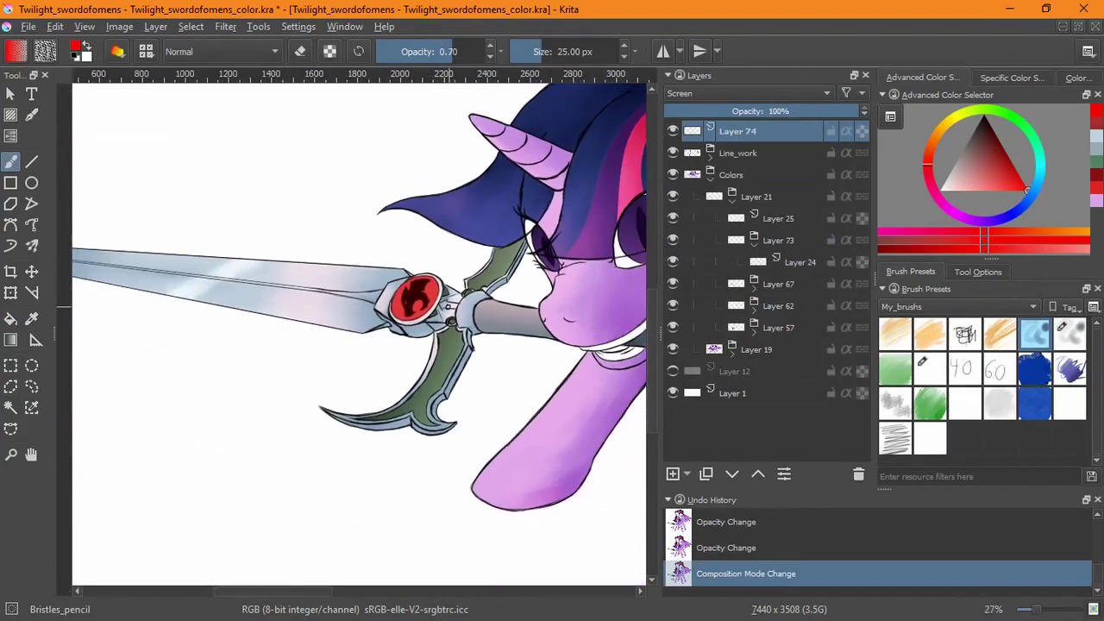
scroll(448, 293, up, 4)
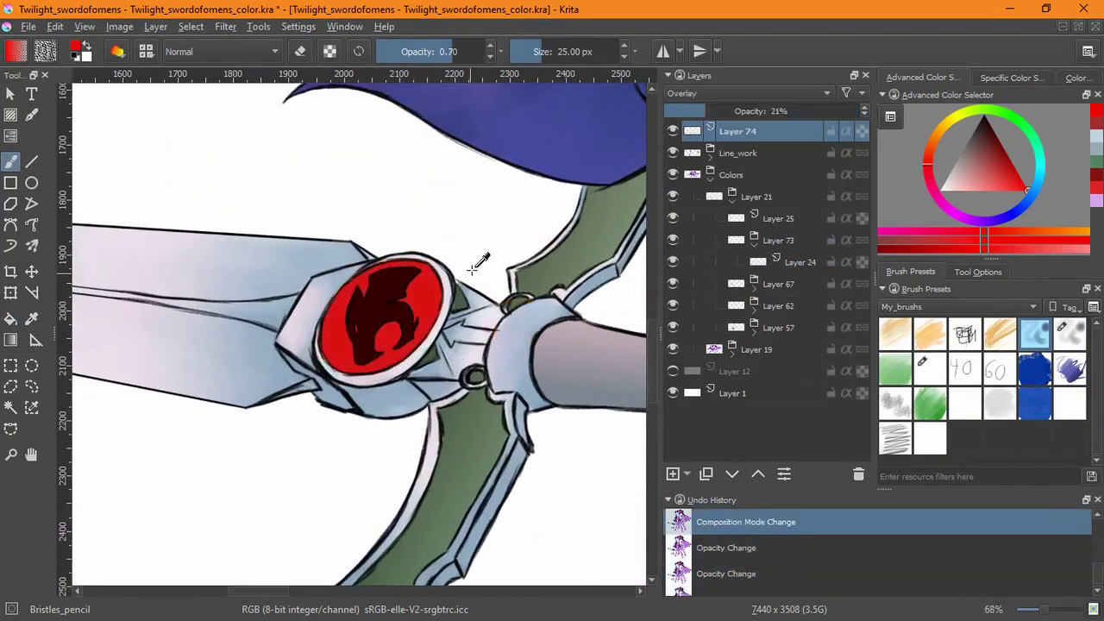
Try feathering the gem selection, filling it with red and switching the top layer's blending mode.
click(191, 26)
click(279, 281)
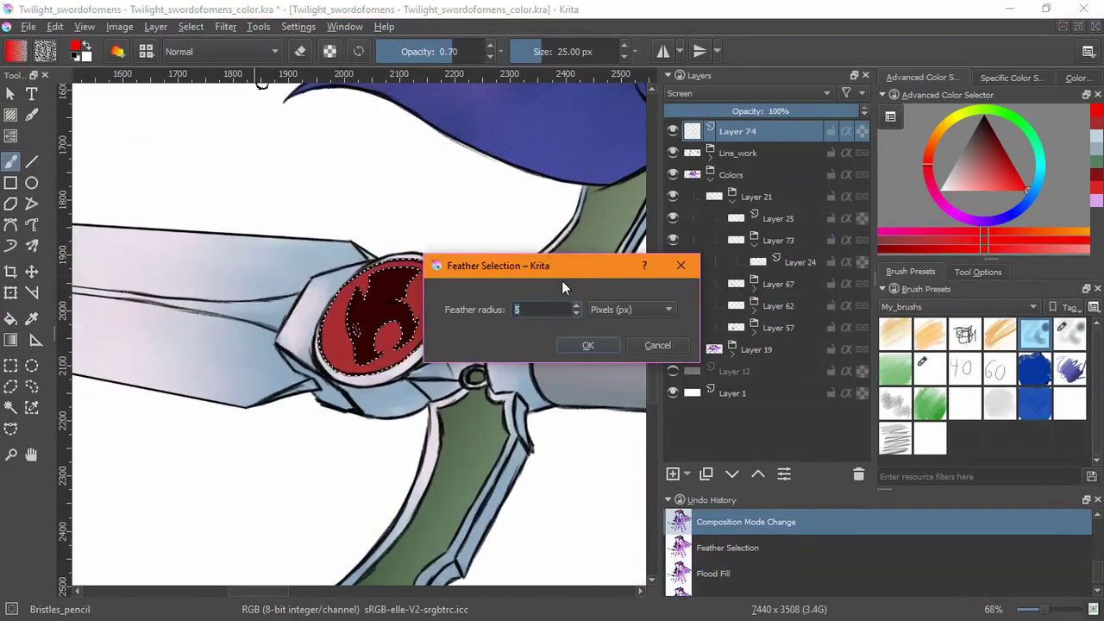
key(Return)
key(f)
click(415, 354)
click(751, 93)
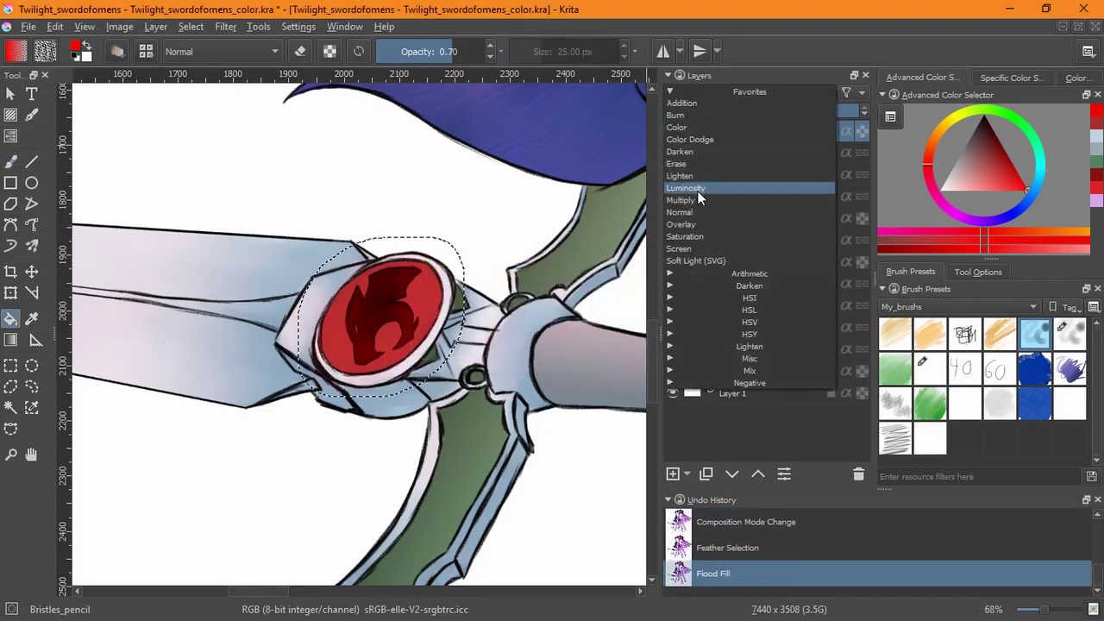
click(716, 182)
Undo the trial fills and blending mode changes on the top layer, back to the unfilled Screen layer with the gem selected.
key(ctrl+z)
key(ctrl+z)
key(ctrl+z)
key(ctrl+shift+z)
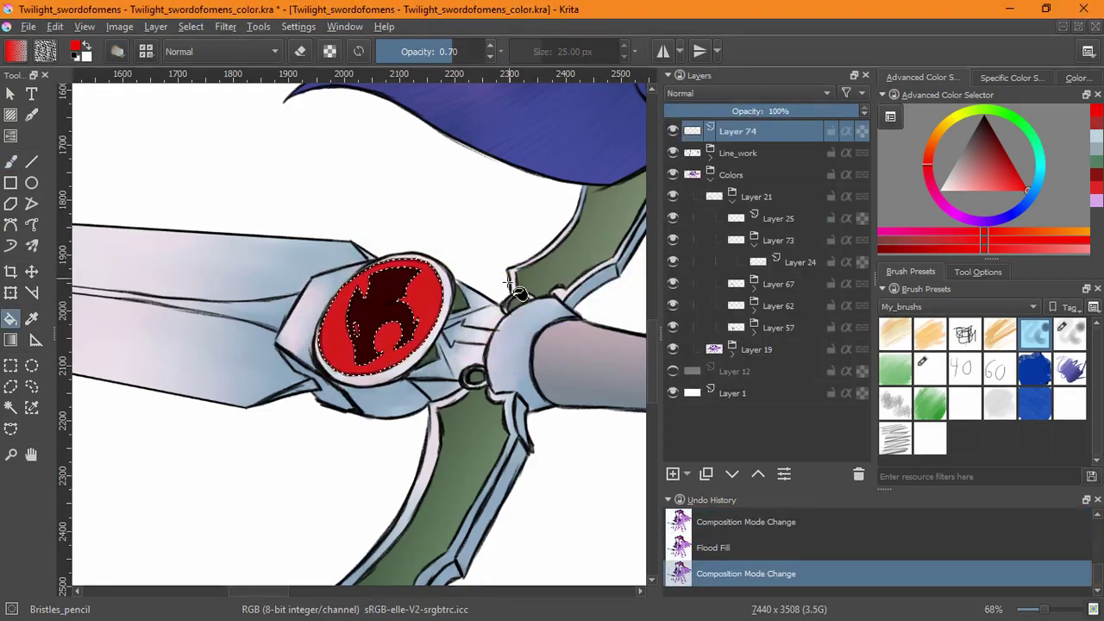
key(ctrl+z)
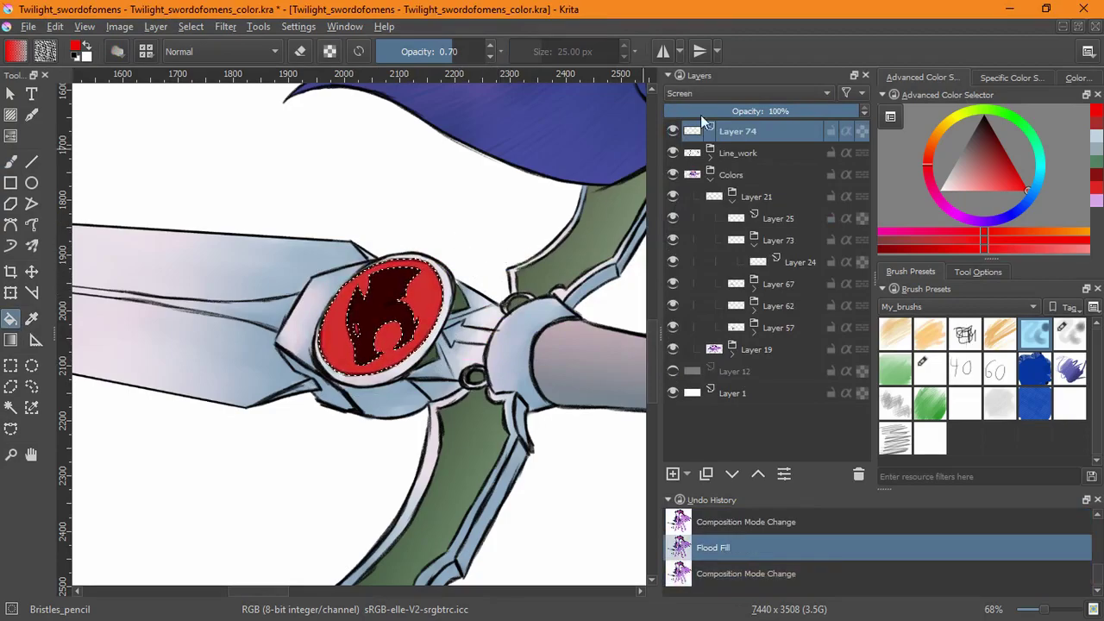
key(ctrl+z)
Grow the gem selection and feather its edge.
click(191, 26)
click(247, 308)
click(569, 345)
click(191, 26)
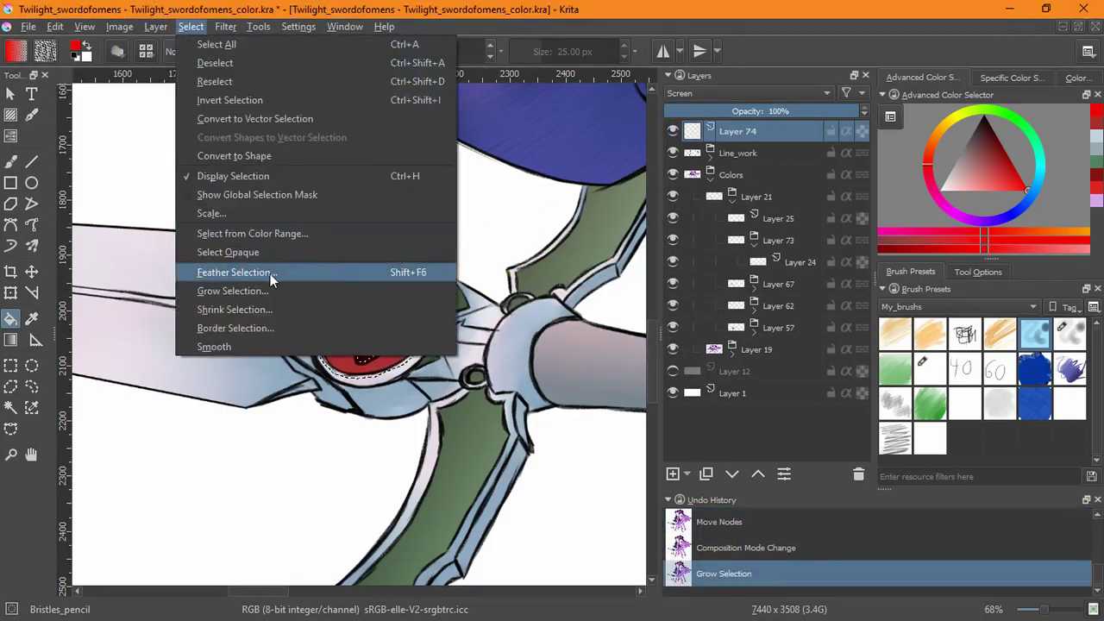
click(271, 276)
Flood fill the grown, feathered gem selection with bright red on the Screen layer and deselect it.
click(389, 319)
click(191, 26)
click(233, 57)
scroll(503, 348, down, 4)
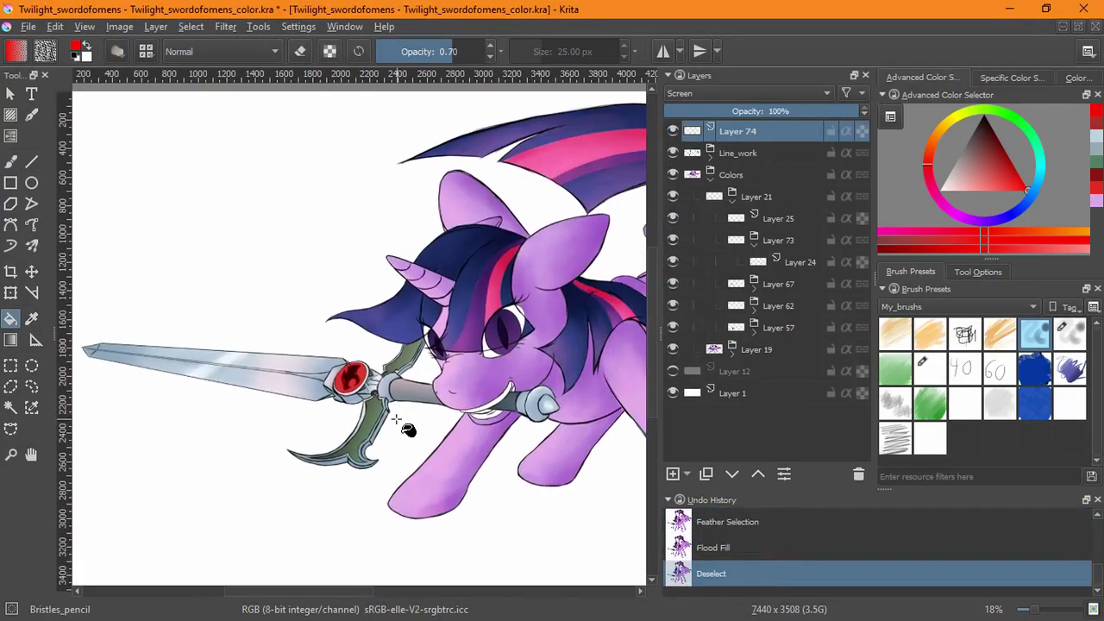
Add a new layer above the gem's glow layer and set its blending mode to Screen.
click(673, 473)
click(746, 94)
click(703, 175)
Draw a red gradient with a Radial shape from the gem's centre outward to the pony's raised front leg.
key(g)
click(977, 271)
click(992, 309)
click(982, 326)
drag(350, 377, 481, 461)
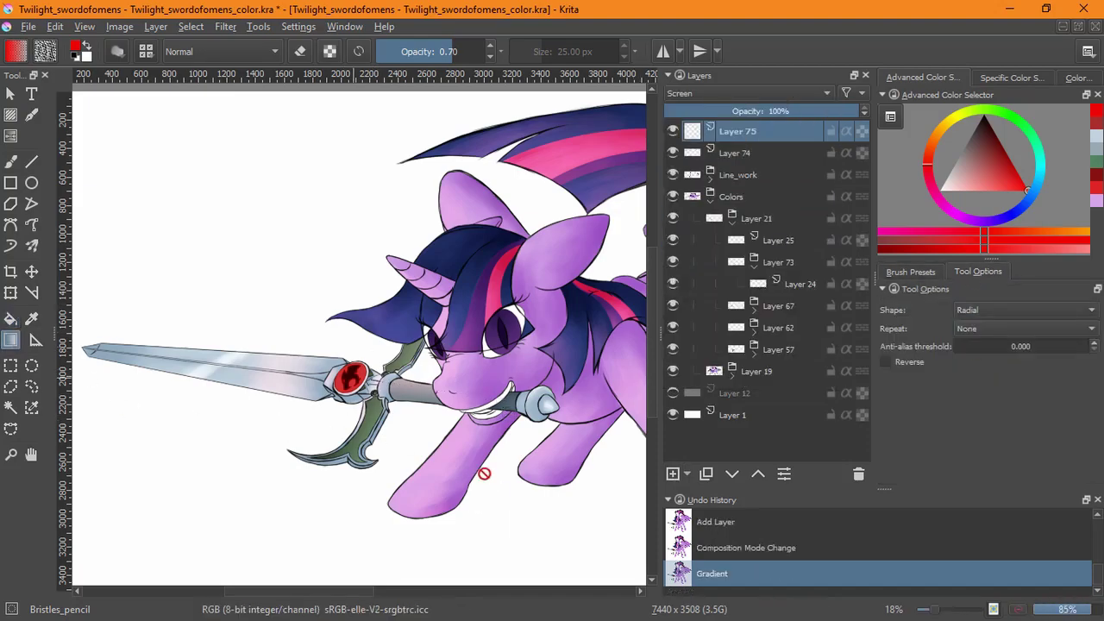
scroll(480, 460, right, 1)
mouse_move(668, 161)
key(minus)
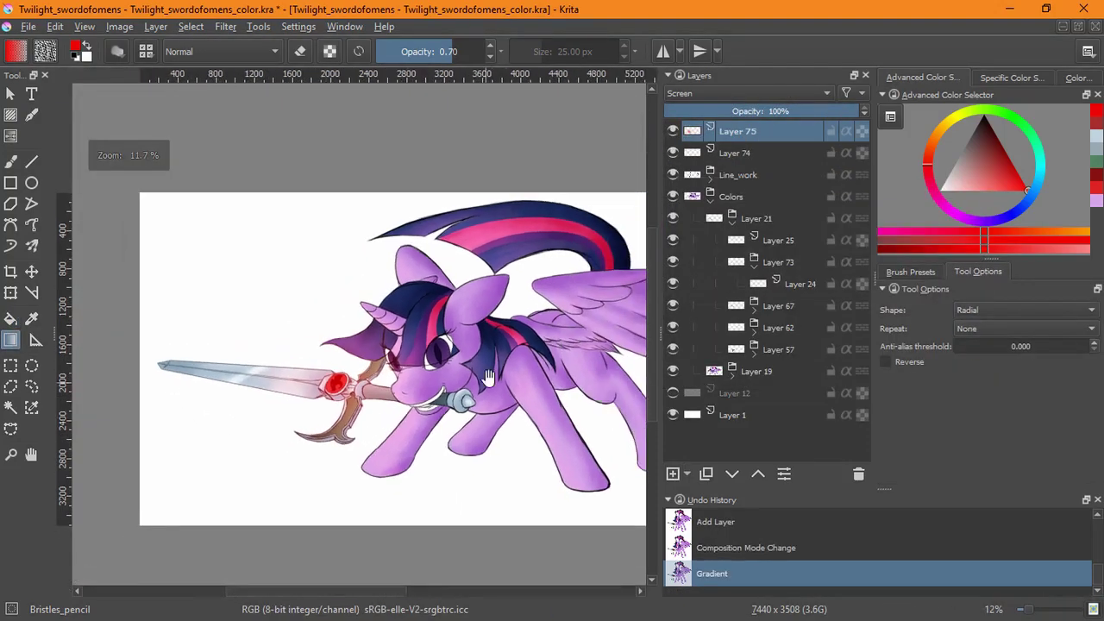